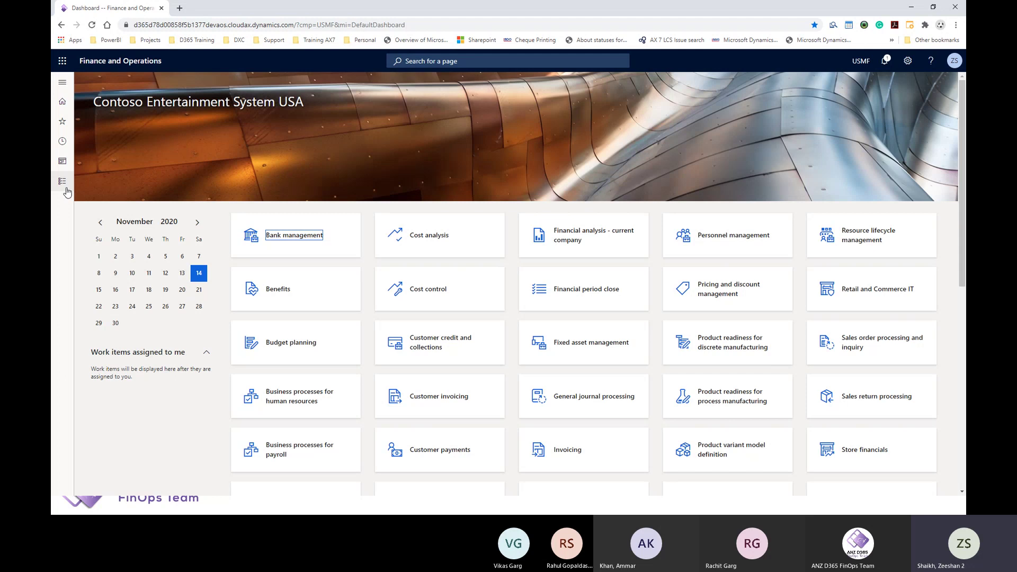
Open the Fixed asset roll forward report dialog, prefilled for 10/1/2020 to 11/30/2020.
left_click(65, 186)
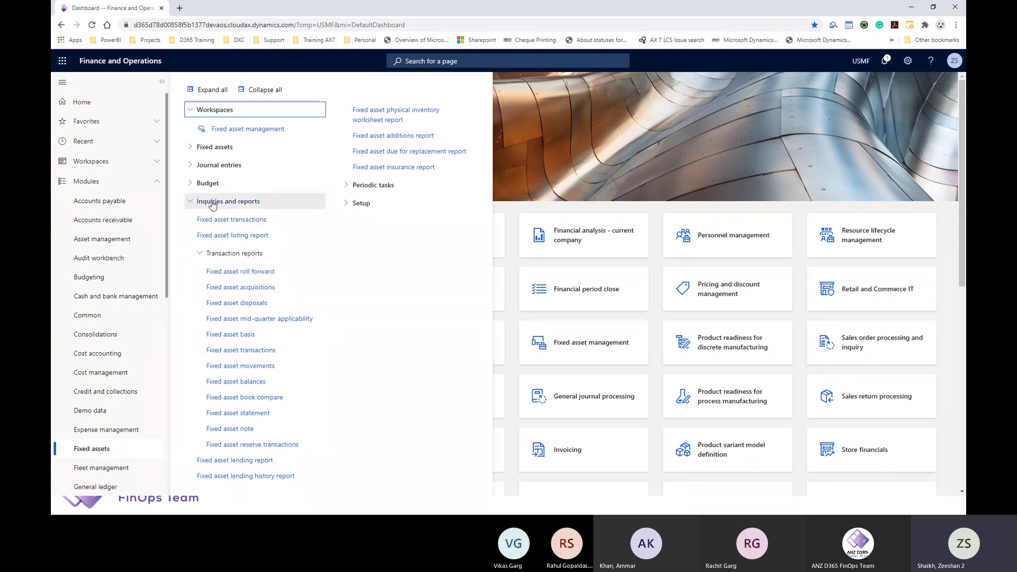
left_click(230, 273)
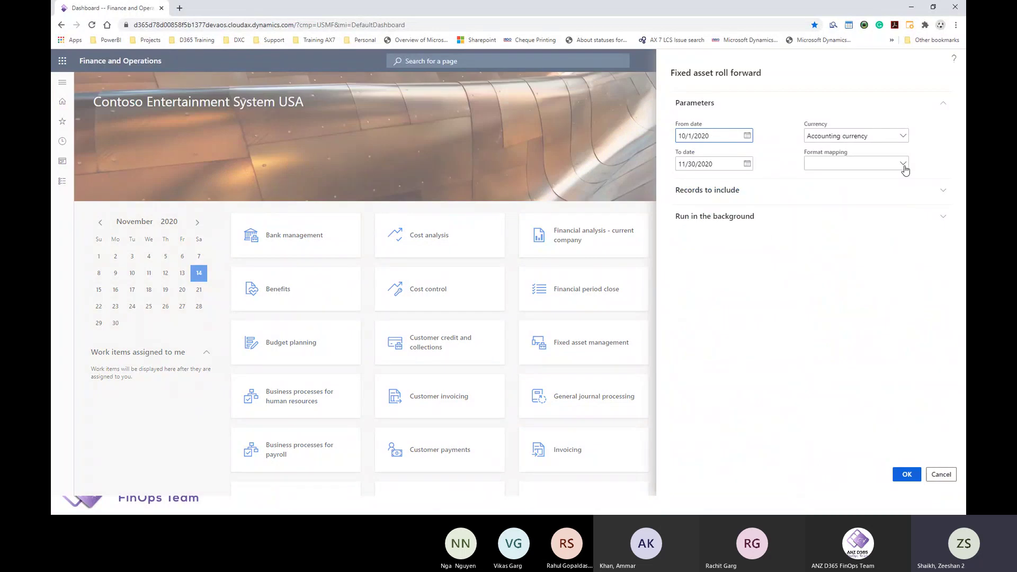
left_click(721, 141)
left_click(903, 165)
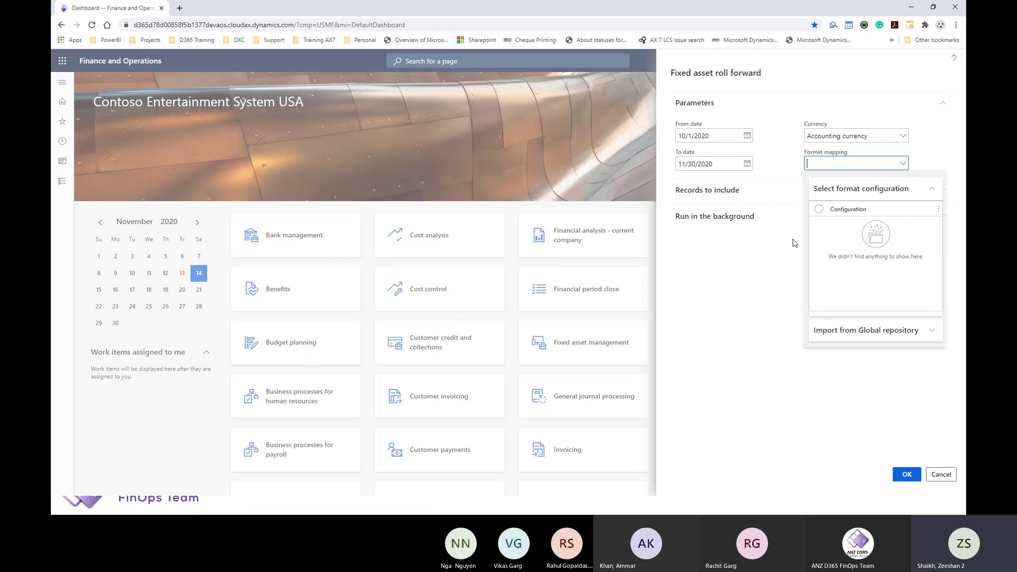
left_click(776, 264)
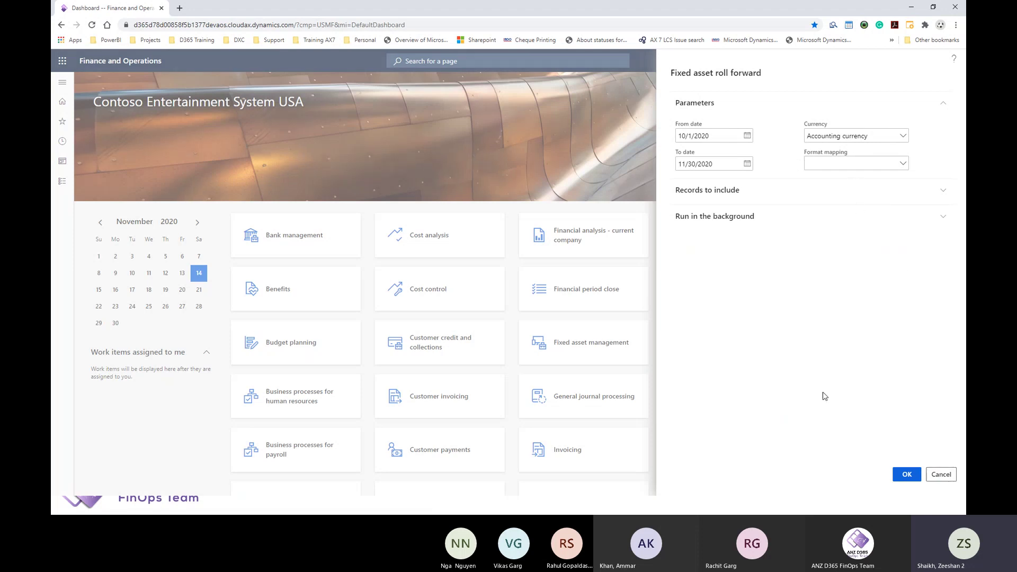
left_click(646, 310)
Go to the Electronic reporting workspace under Organization administration.
left_click(62, 181)
scroll(98, 418, "down", 3)
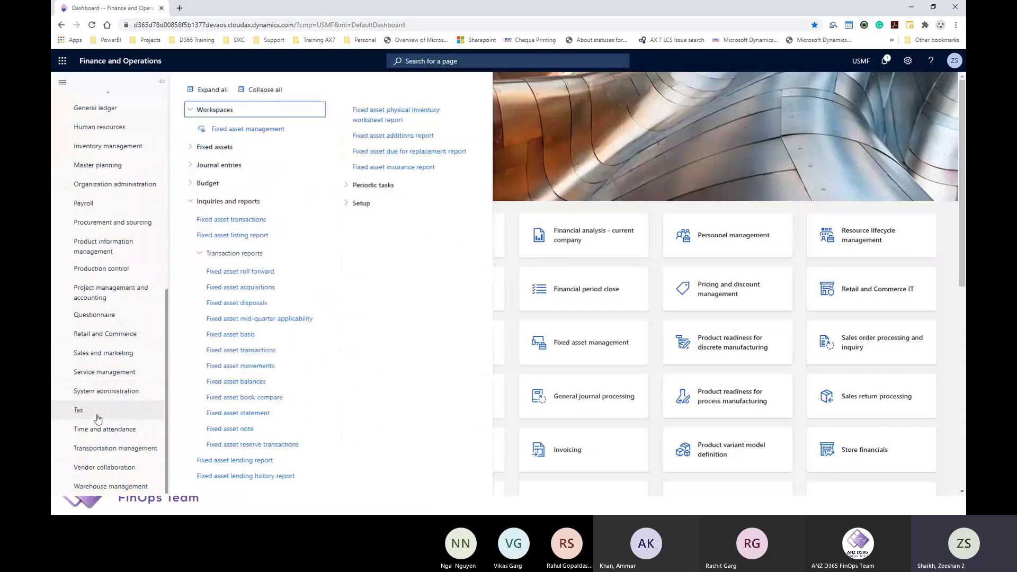
left_click(111, 188)
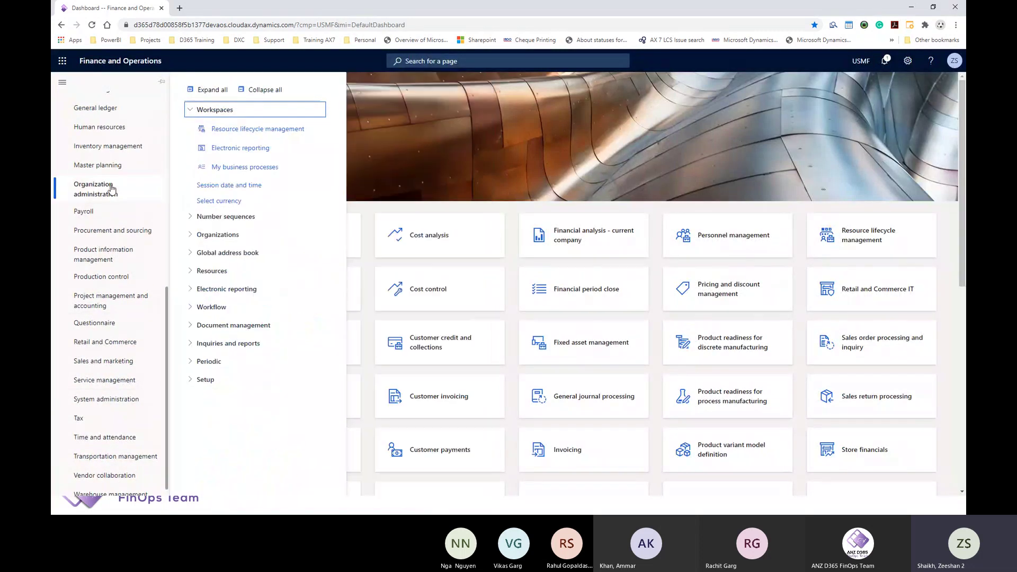
left_click(234, 148)
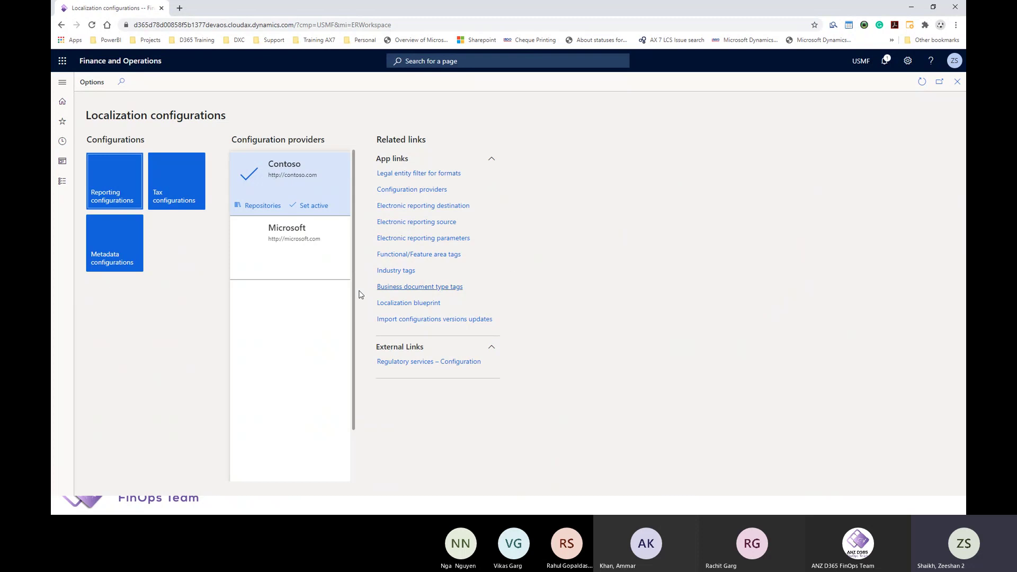
Open the Microsoft provider's configuration repositories and select the Global repository.
left_click(293, 247)
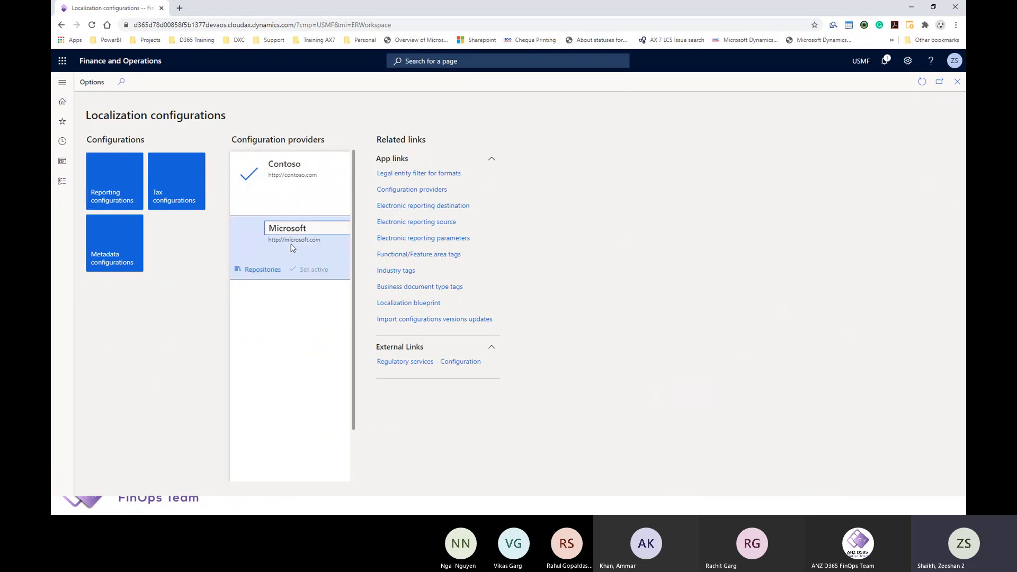
left_click(276, 271)
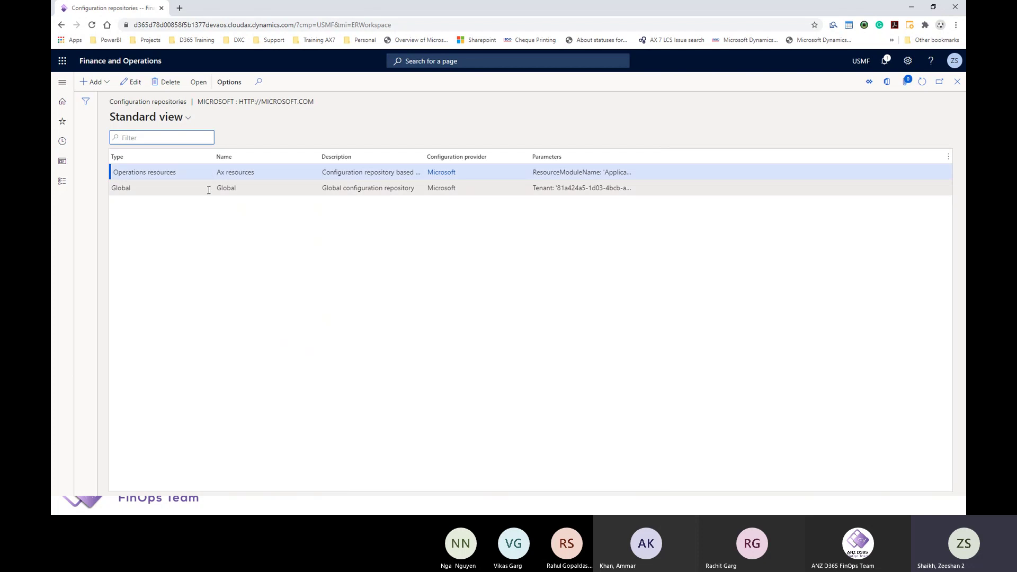
left_click(140, 195)
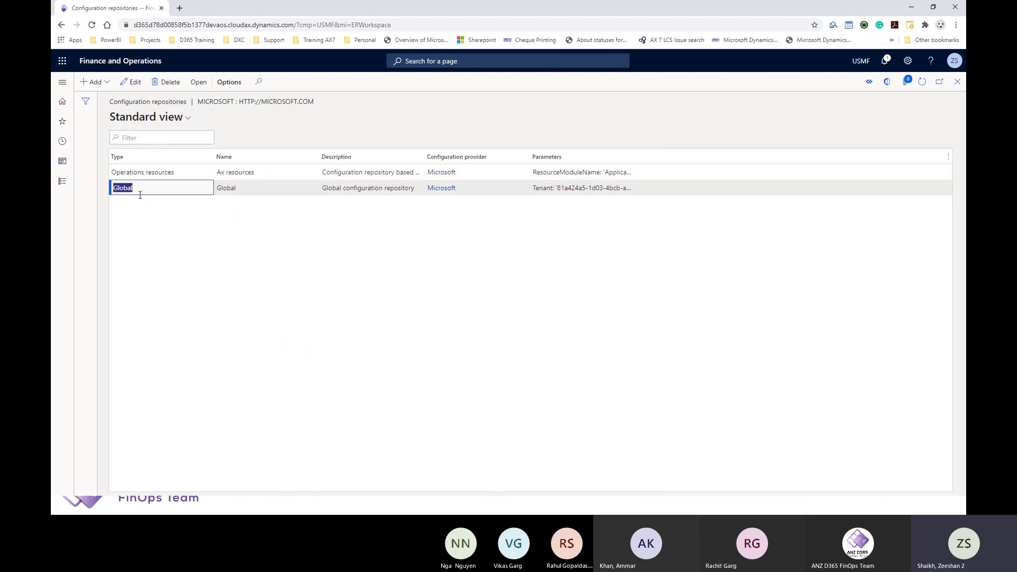
Open the Global repository's configurations and collapse the Fiscal documents through Bank statement model groups.
left_click(200, 83)
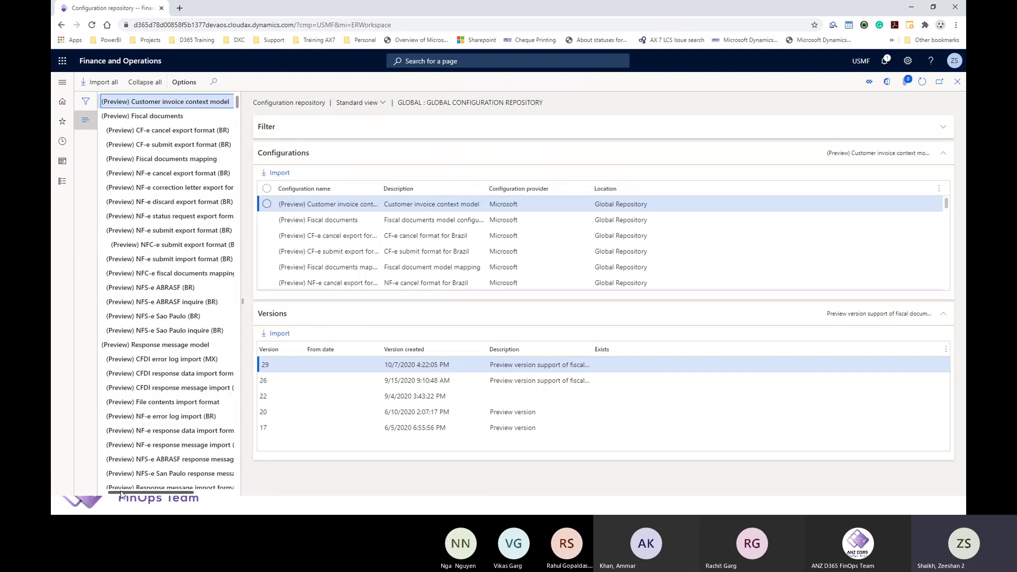
left_click(95, 496)
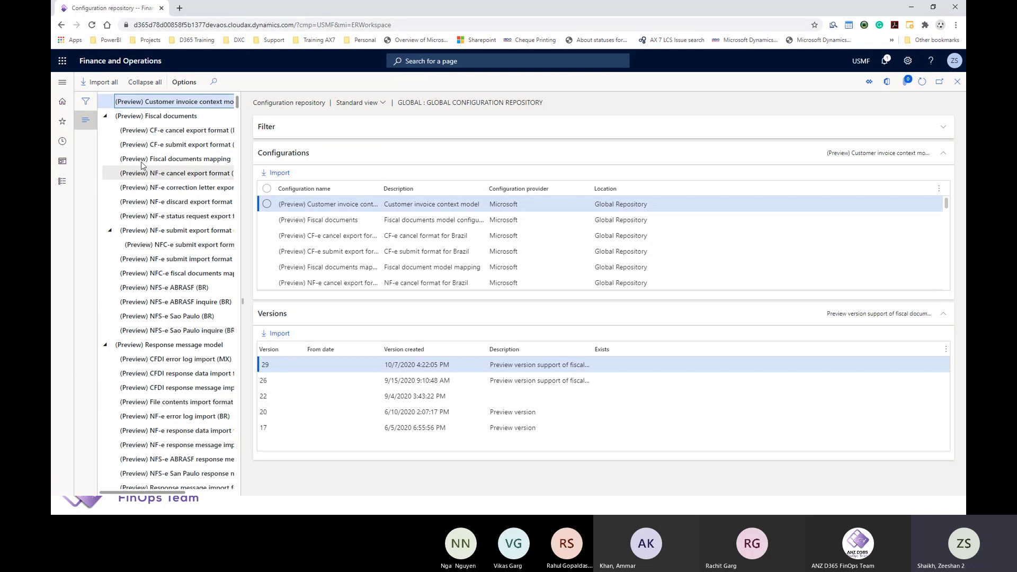
left_click(105, 116)
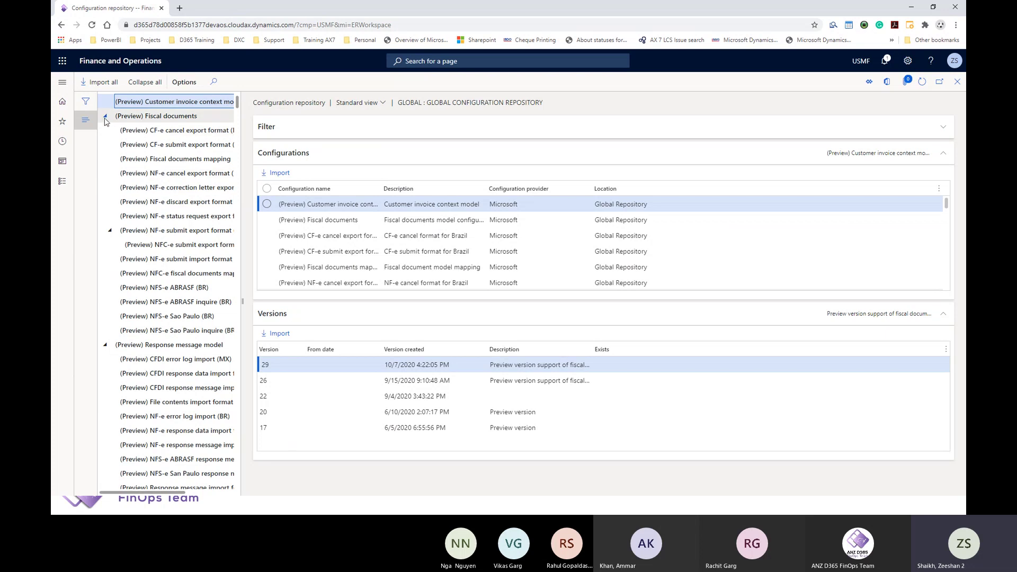
left_click(104, 130)
left_click(105, 145)
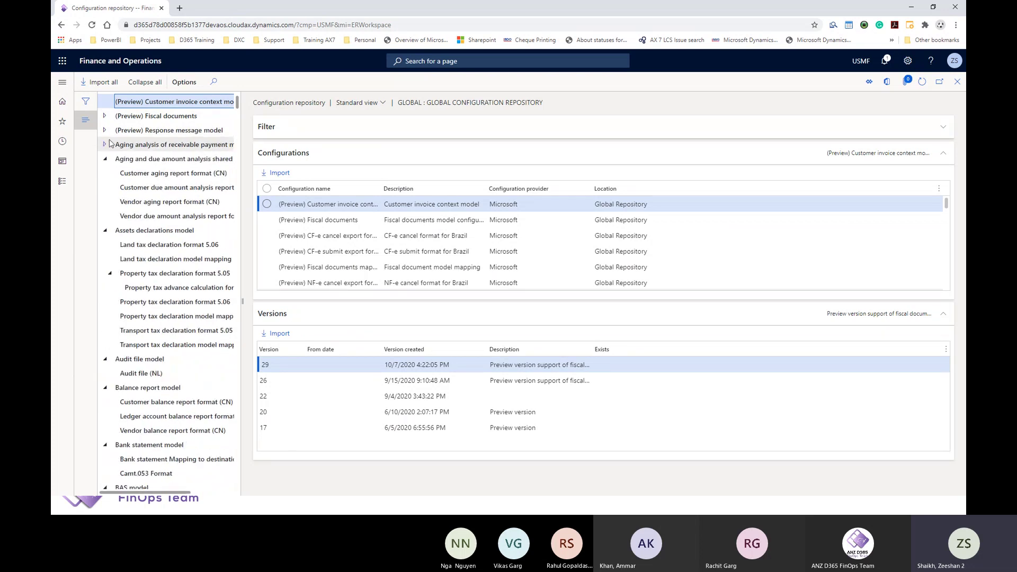
left_click(105, 159)
left_click(105, 173)
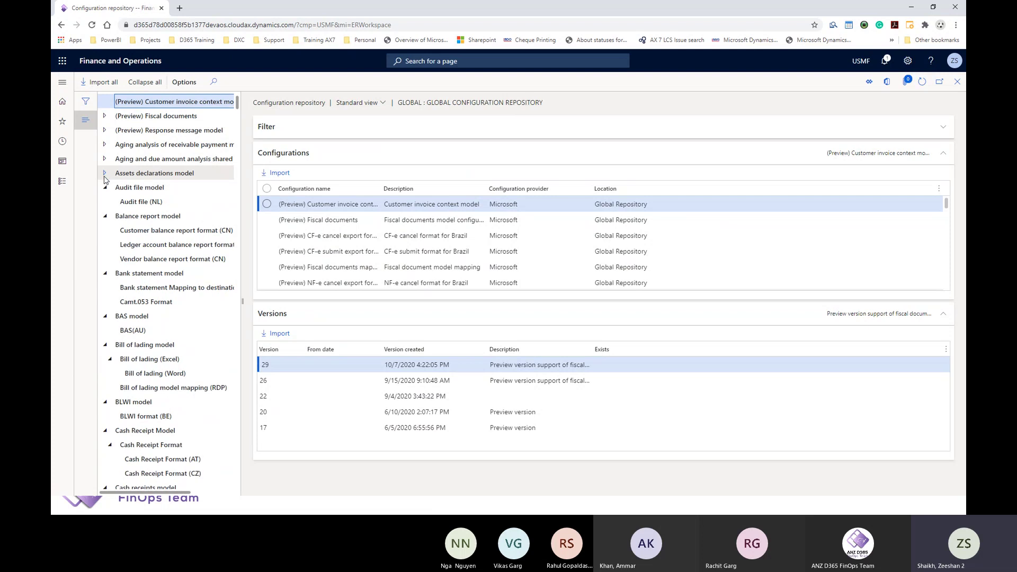
left_click(105, 188)
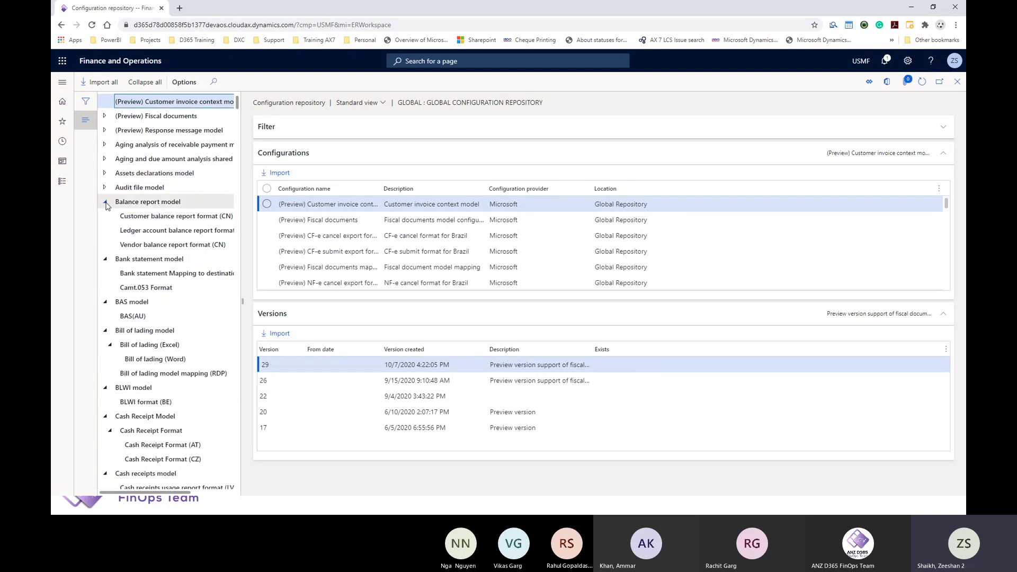
left_click(105, 202)
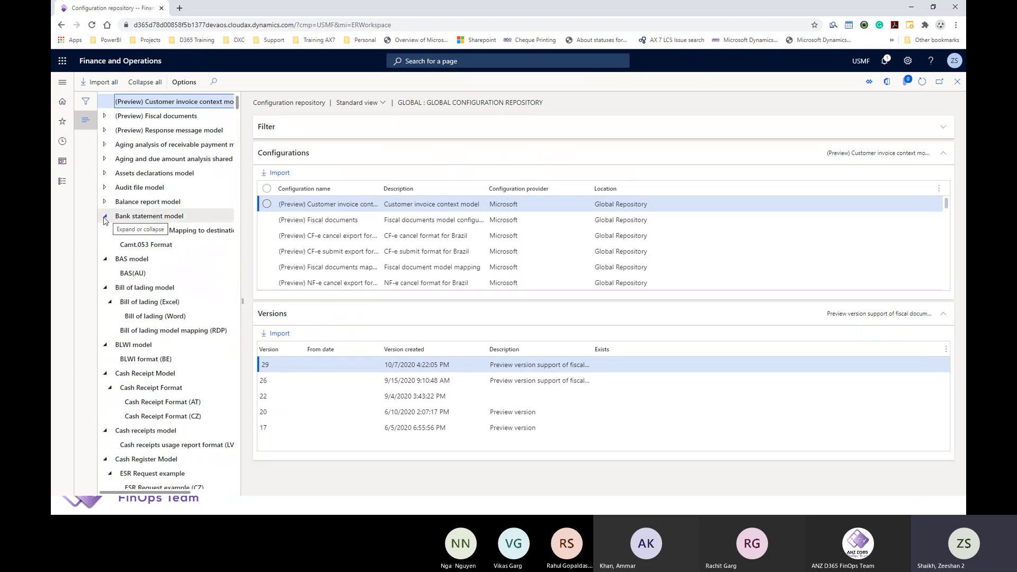
left_click(105, 217)
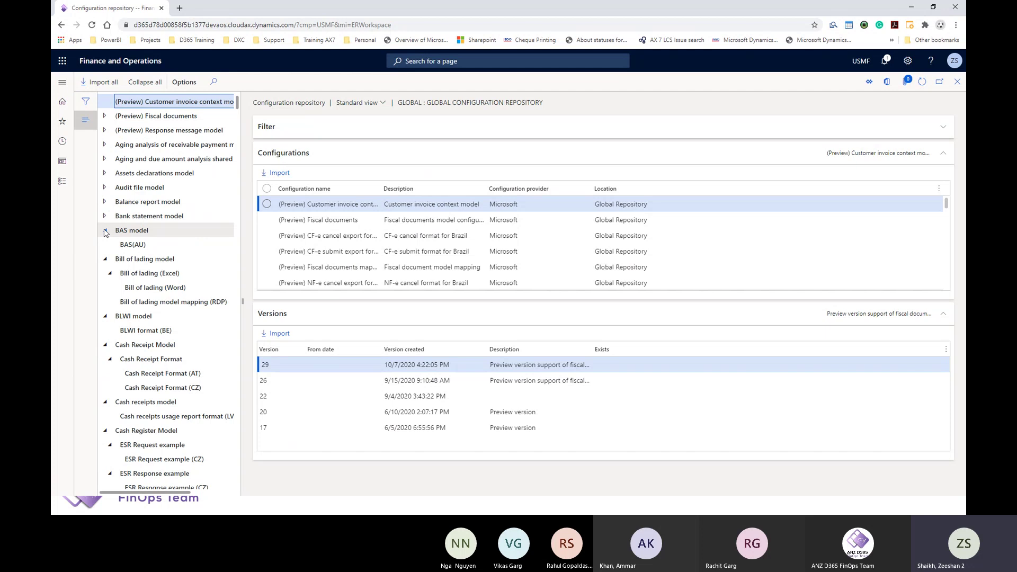
View BAS(AU) versions, collapse the Cash Receipt, Bill of lading, BAS and BLWI groups, and scroll the tree.
left_click(132, 244)
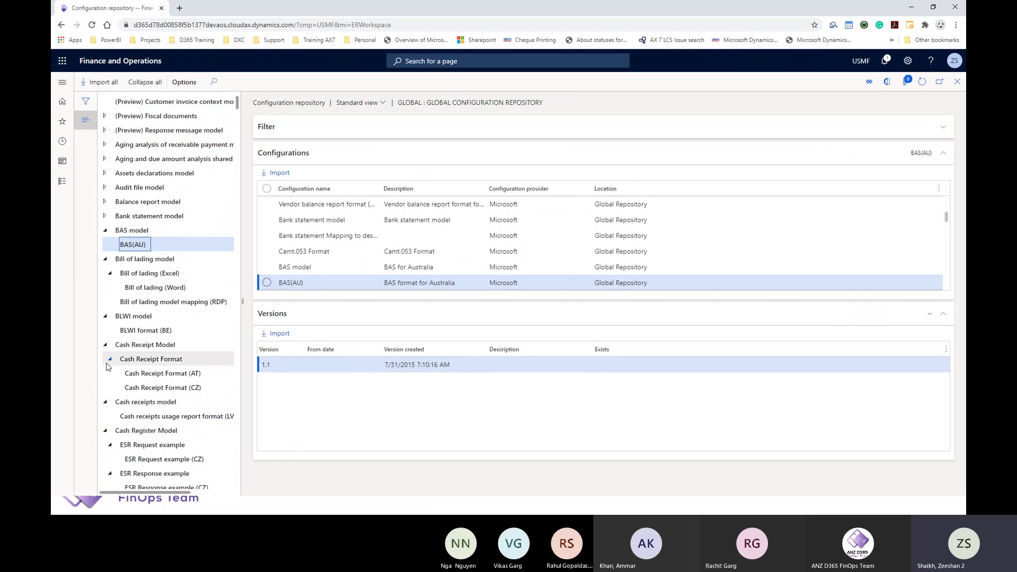
left_click(105, 344)
left_click(105, 259)
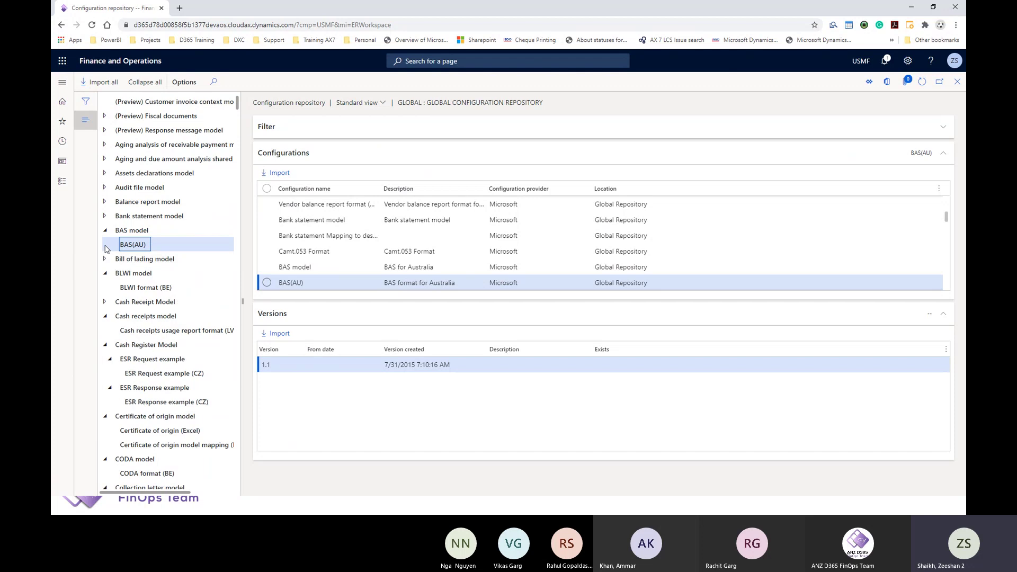
left_click(105, 229)
left_click(105, 258)
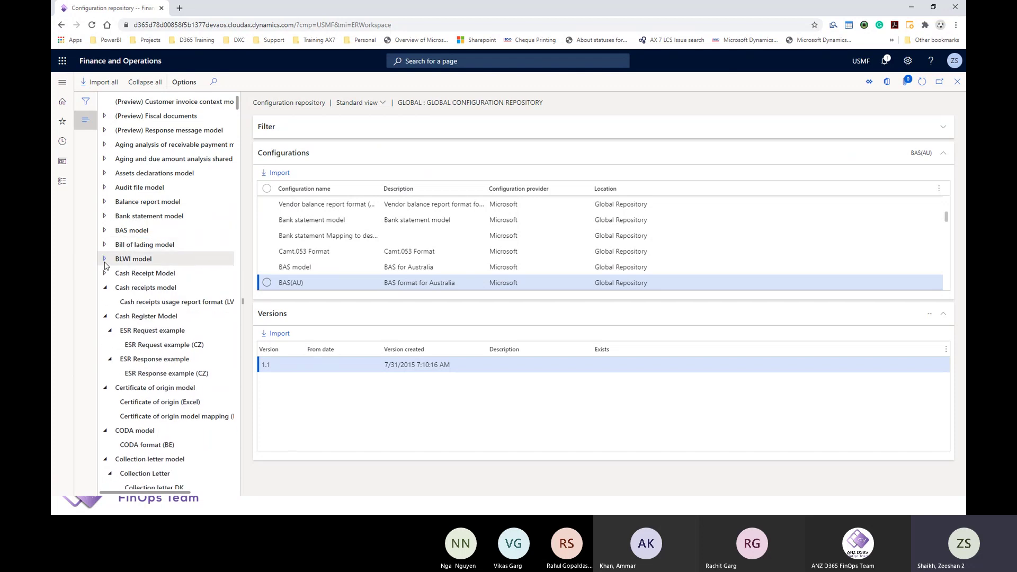
scroll(108, 301, "down", 15)
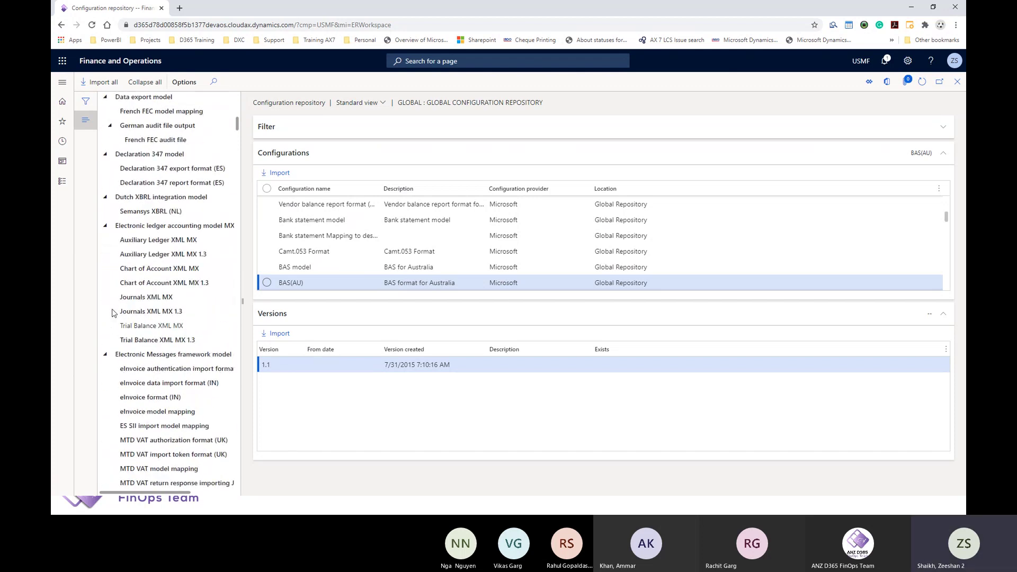
scroll(207, 249, "down", 5)
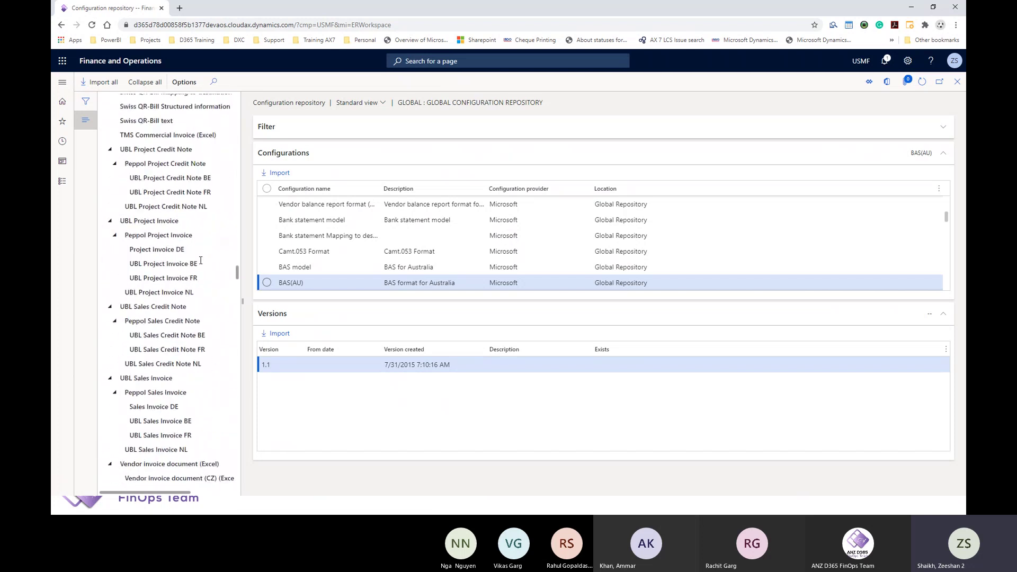
scroll(201, 264, "down", 3)
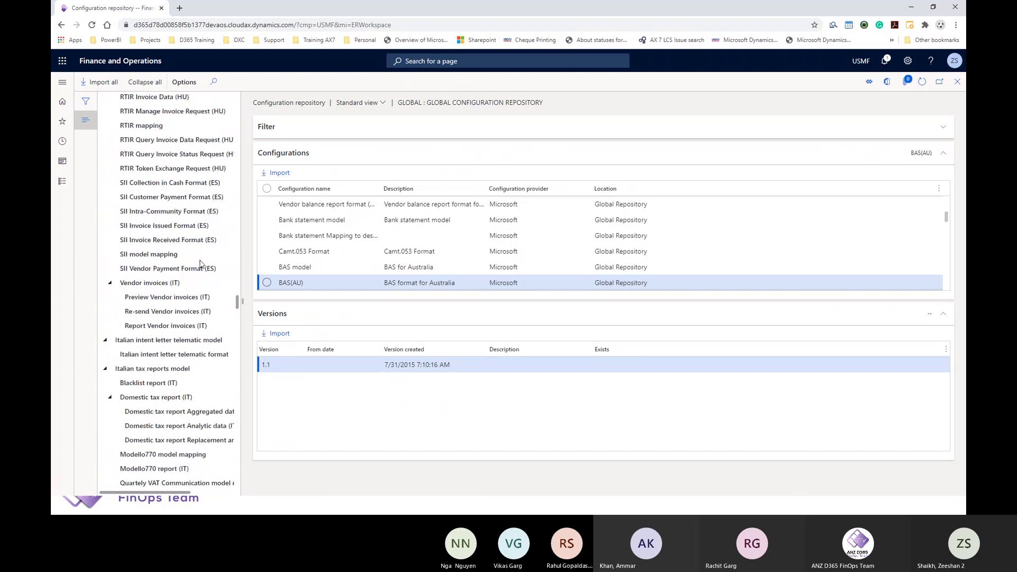
scroll(201, 264, "down", 10)
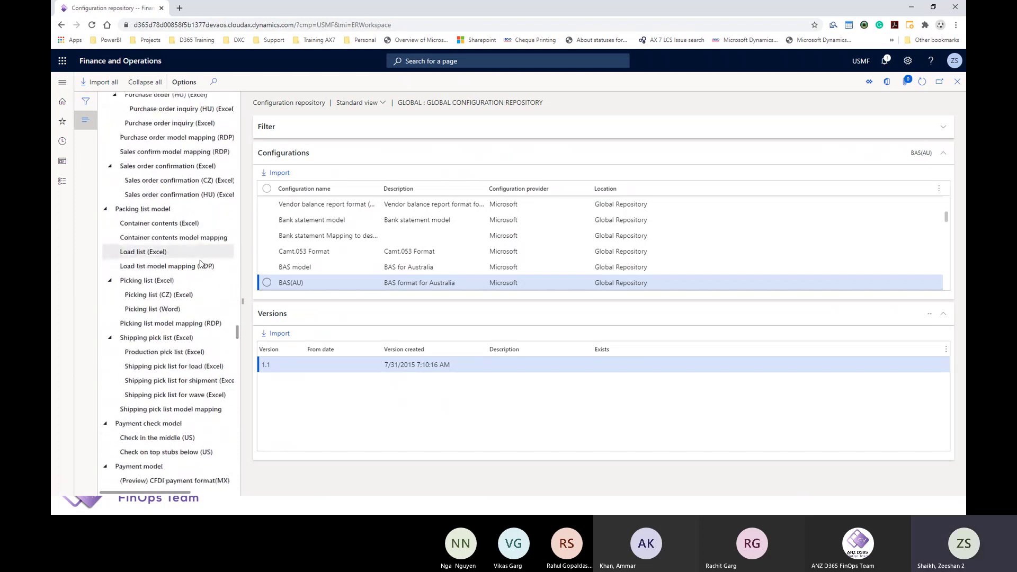
scroll(201, 263, "down", 6)
scroll(201, 264, "down", 8)
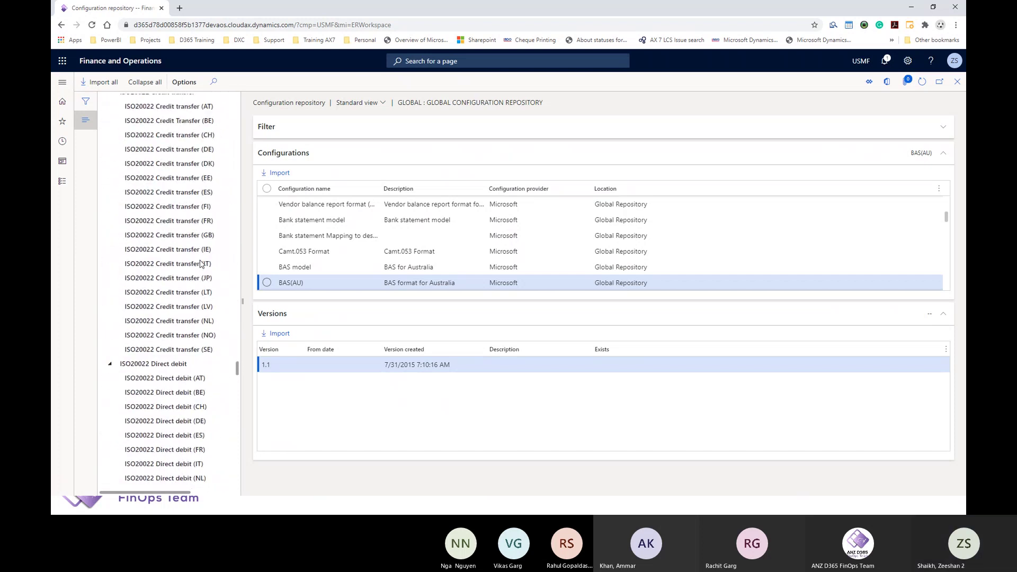
scroll(201, 261, "down", 5)
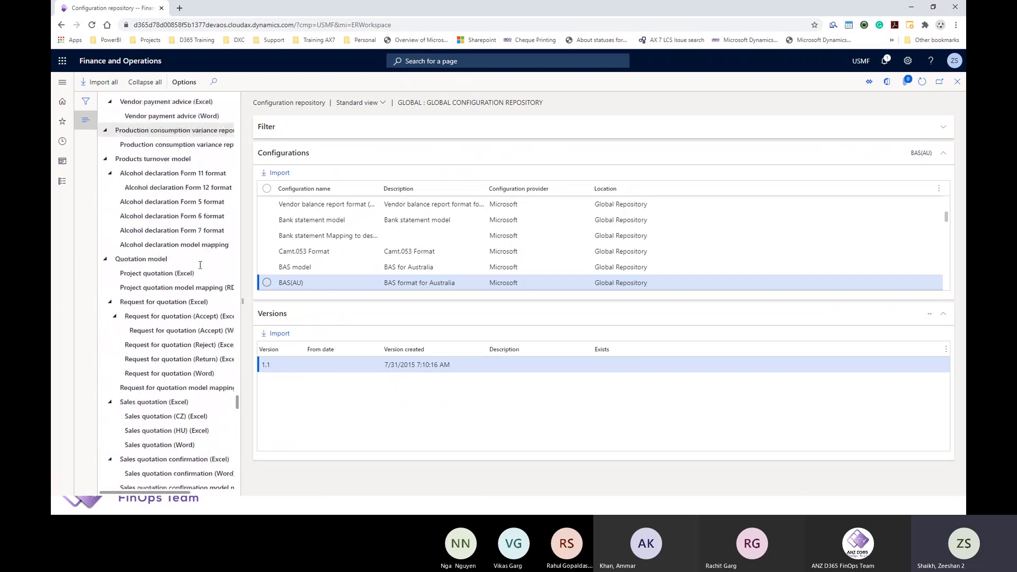
scroll(201, 271, "down", 4)
scroll(200, 272, "down", 6)
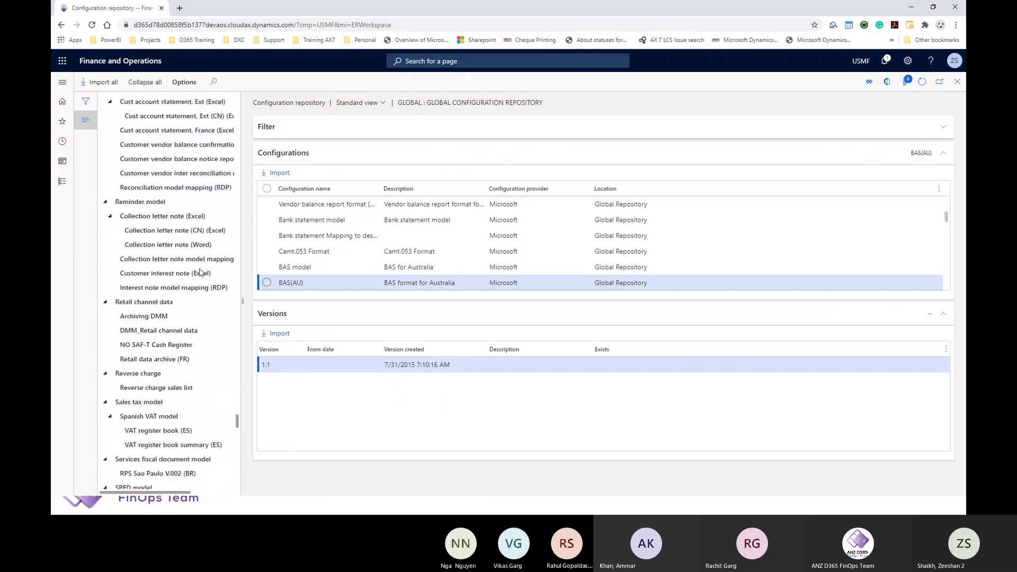
scroll(206, 292, "down", 7)
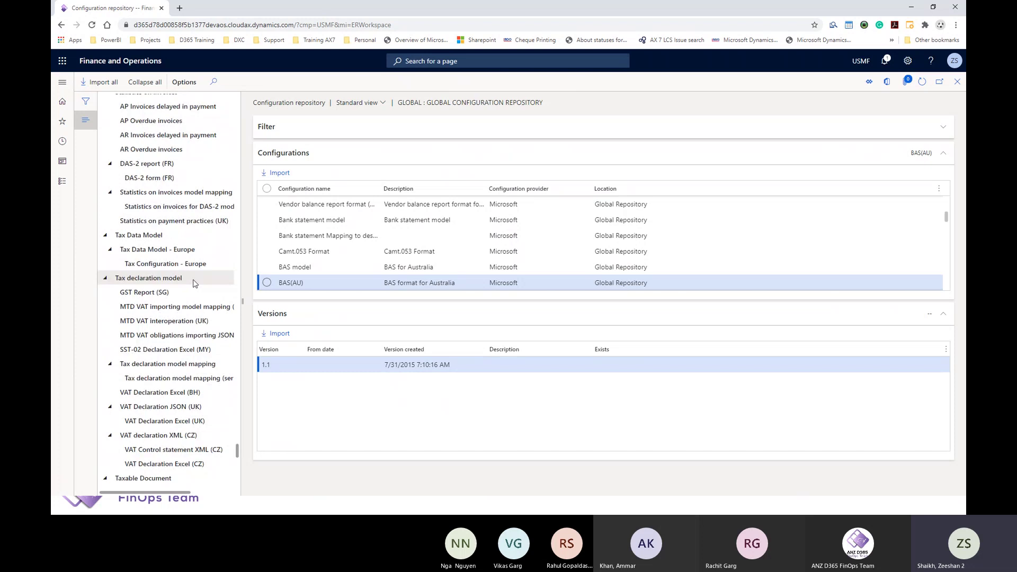
Find 'fixed', select Fixed asset roll forward version 1.6, and start its import.
key("ctrl+f")
type("fixe")
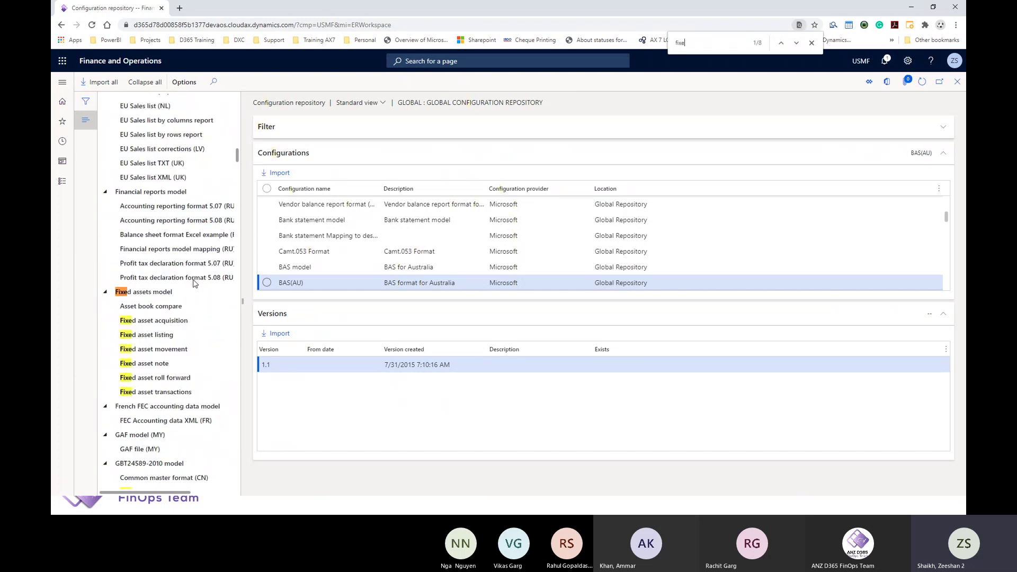
type("d")
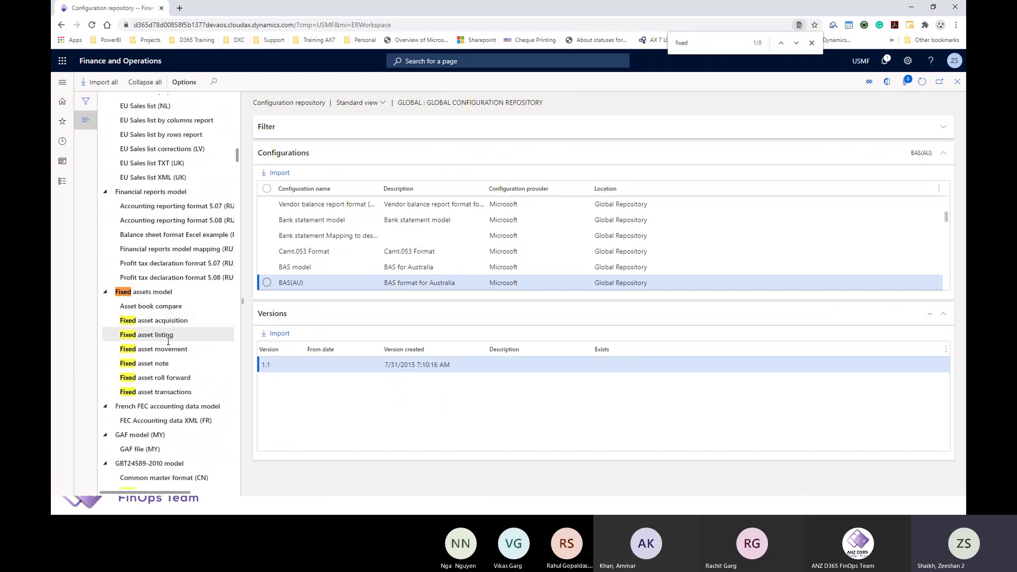
left_click(157, 378)
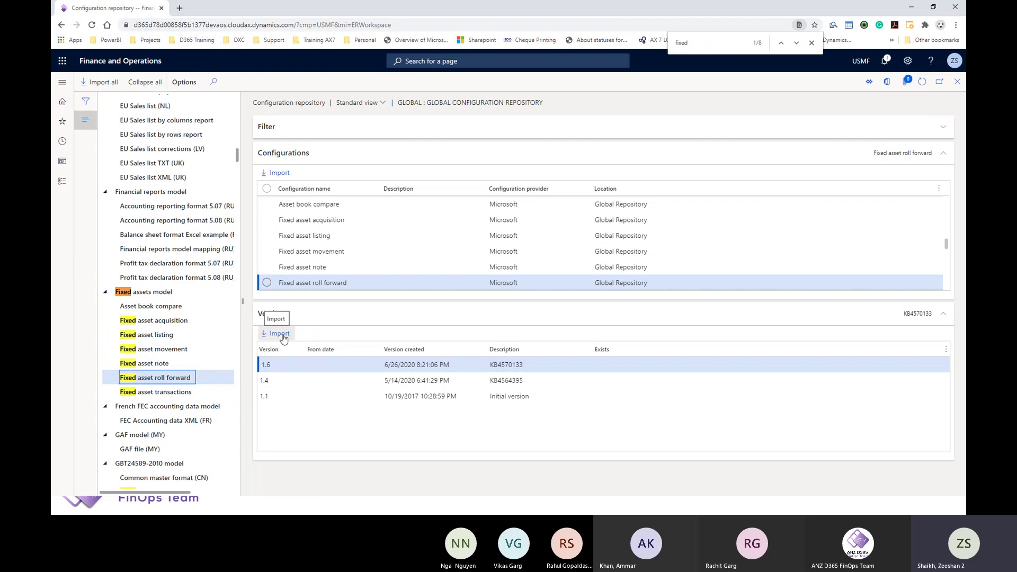
left_click(270, 367)
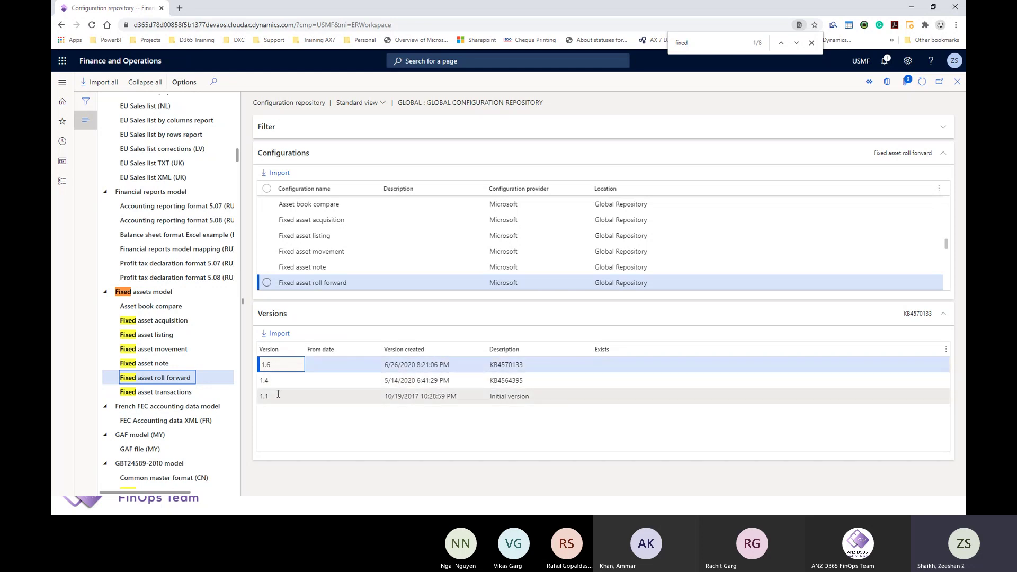
left_click(278, 335)
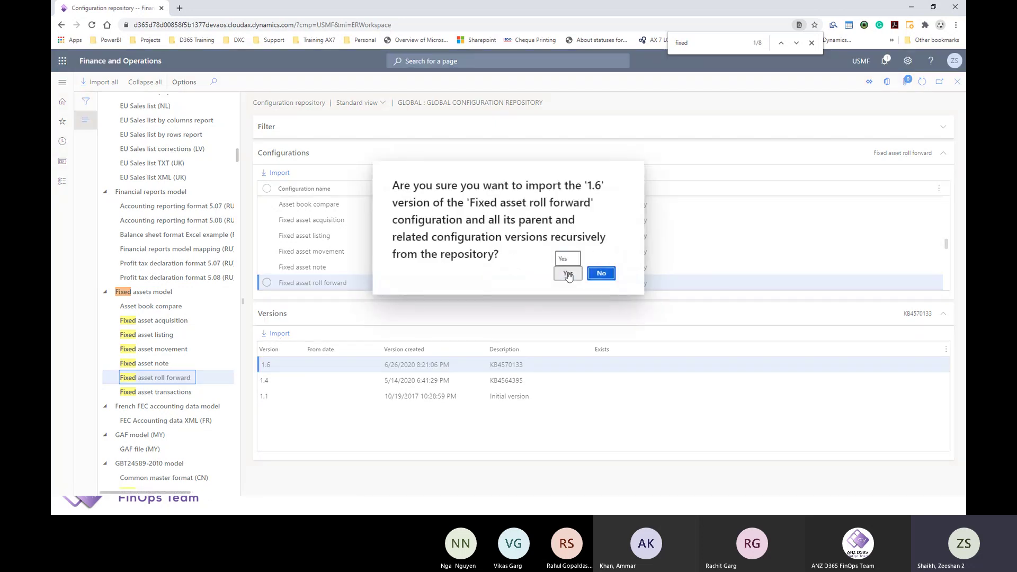
Confirm importing Fixed asset roll forward 1.6 with its parents, then close the Global repository page.
left_click(568, 275)
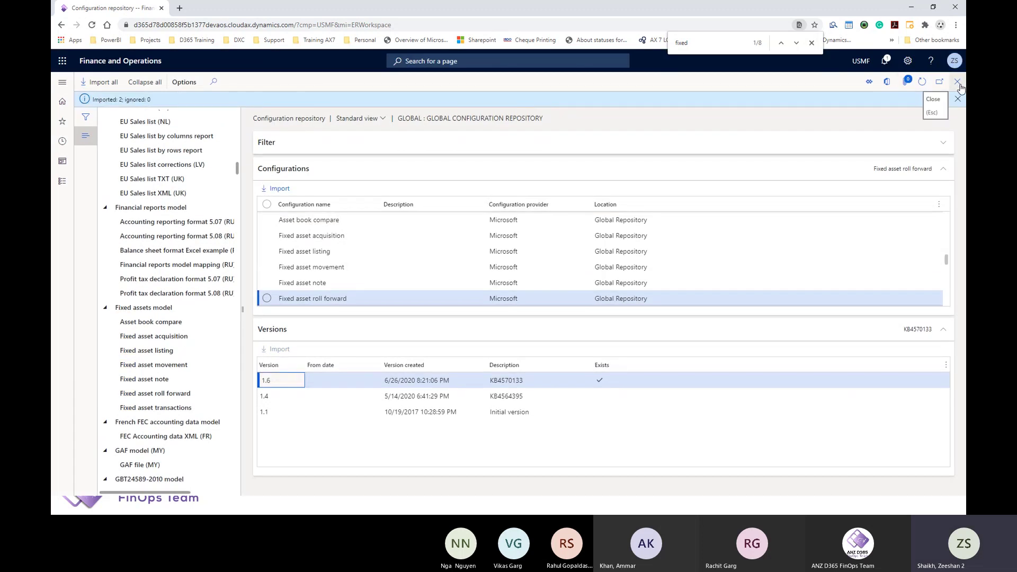
left_click(959, 83)
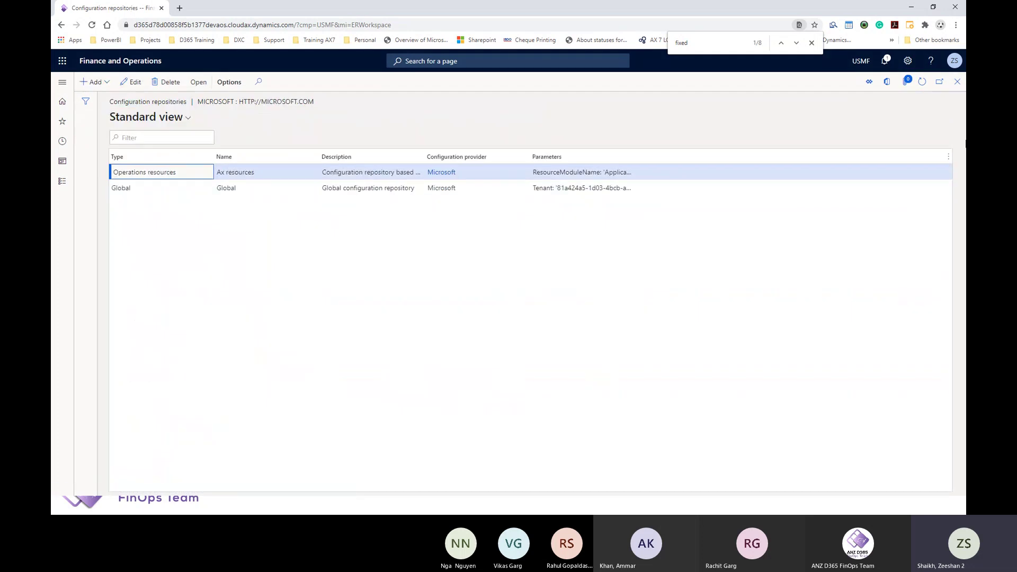
In Reporting configurations, expand Fixed assets model and select Fixed asset roll forward, version 1.6 Shared.
left_click(957, 82)
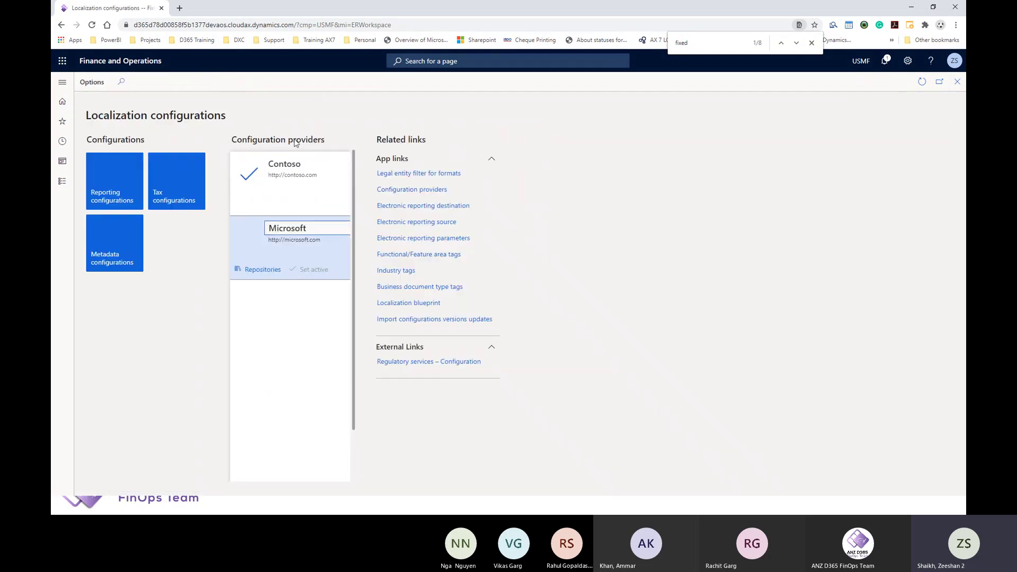
left_click(108, 203)
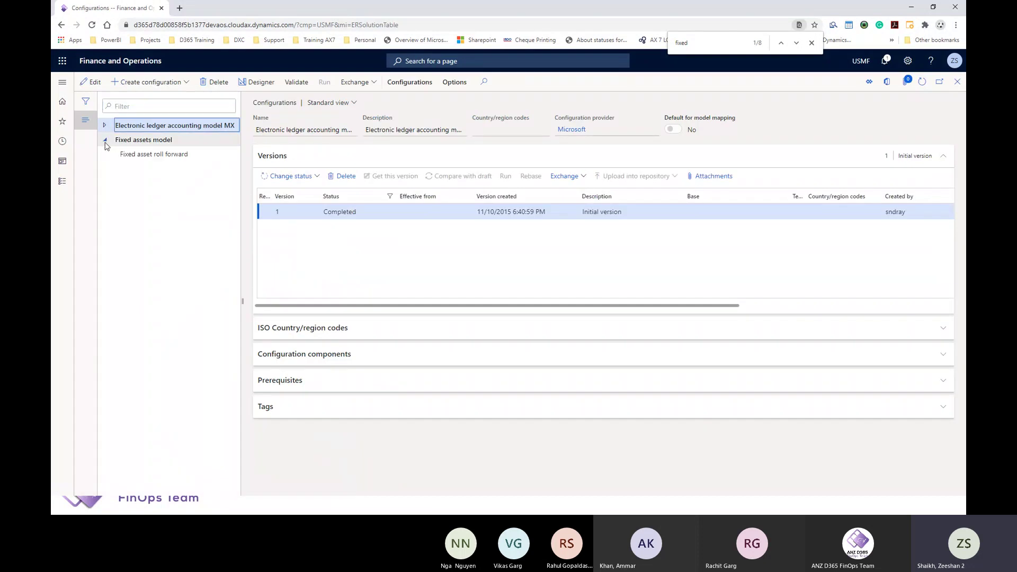
left_click(105, 140)
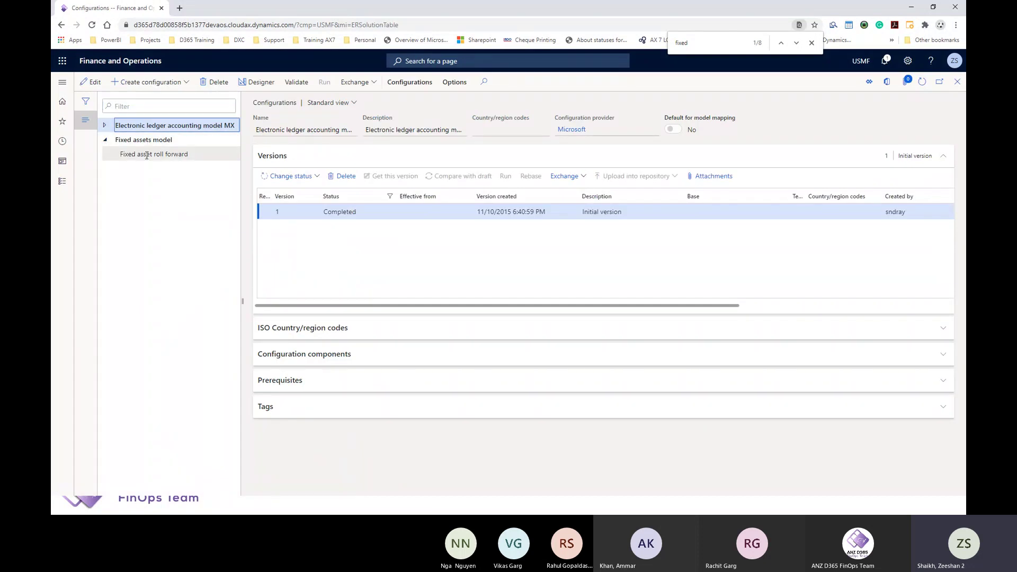
left_click(147, 154)
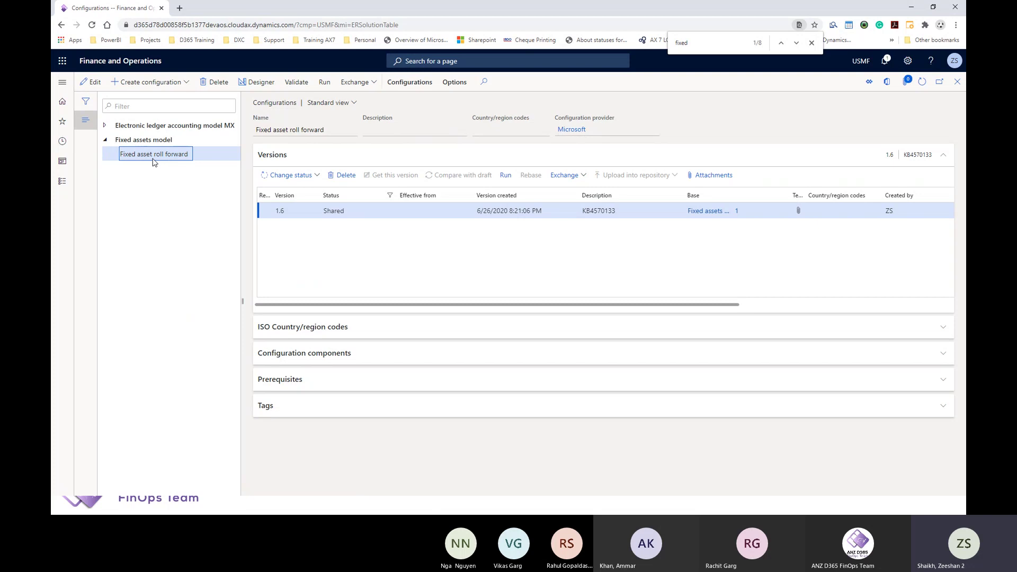
Duplicate the browser tab and open Fixed assets > Fixed asset roll forward in it.
right_click(137, 6)
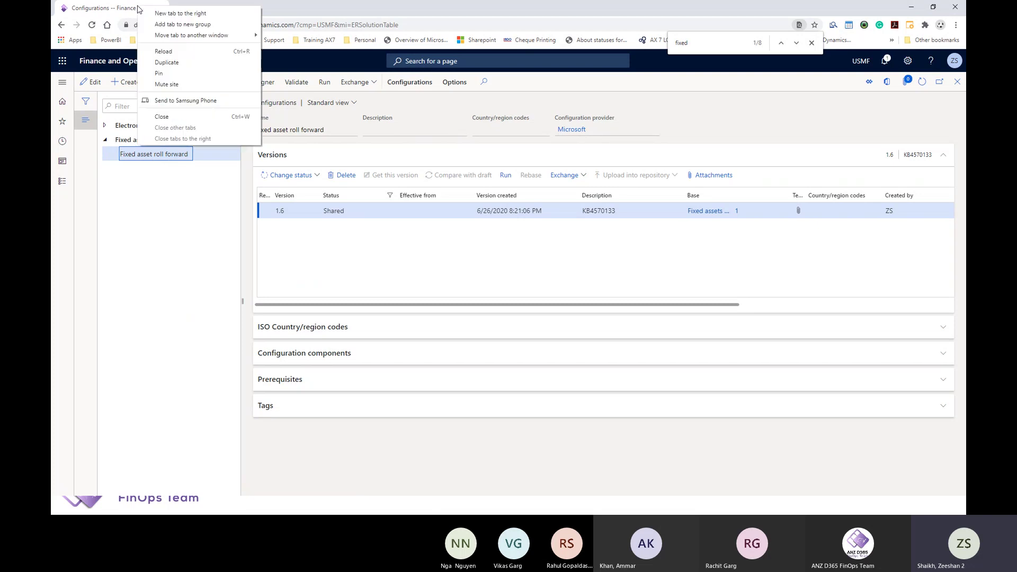
key("Escape")
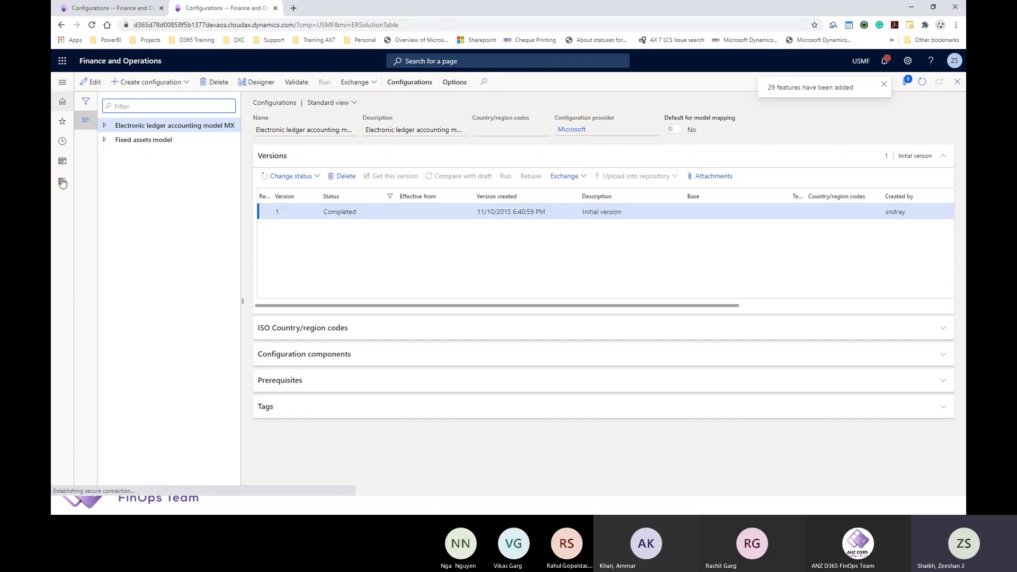
left_click(62, 183)
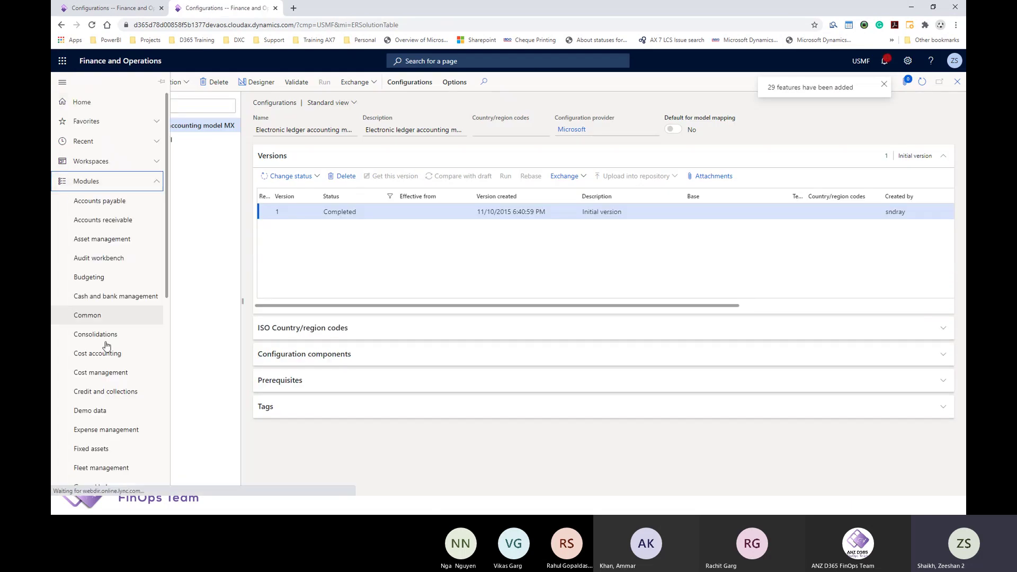
left_click(97, 457)
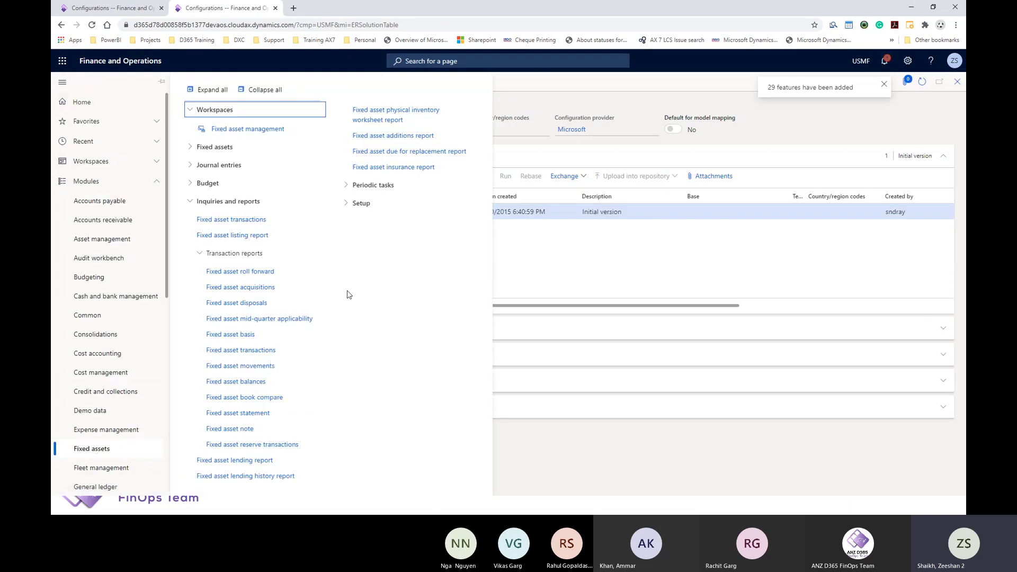
left_click(259, 273)
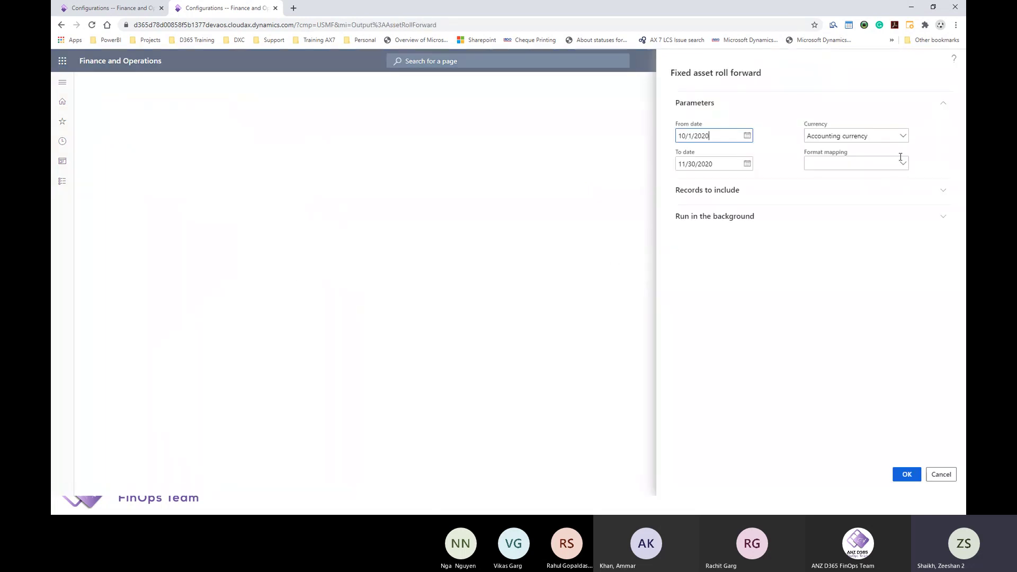
Set the report's From date to 11/1/2020.
left_click(747, 135)
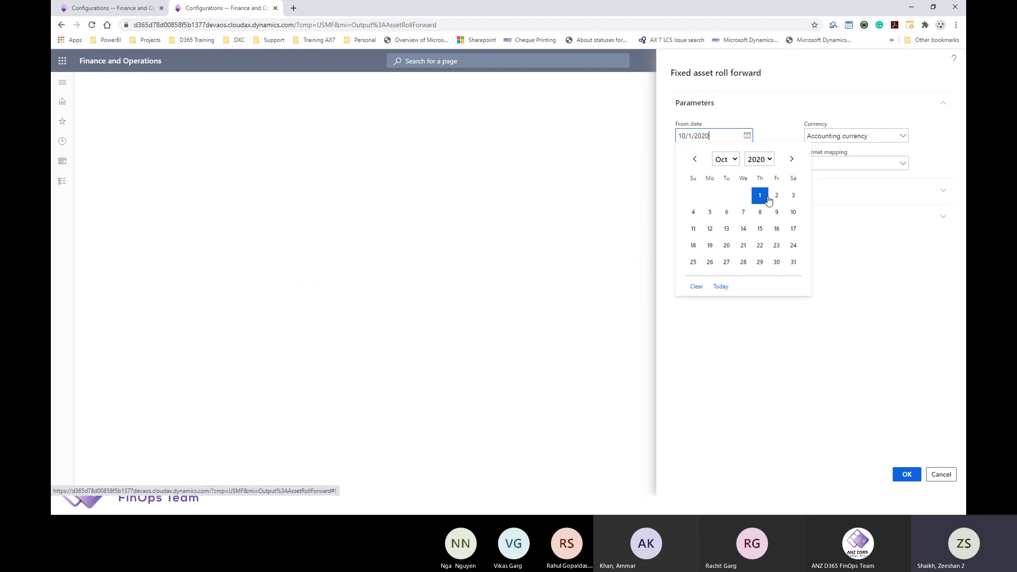
left_click(759, 195)
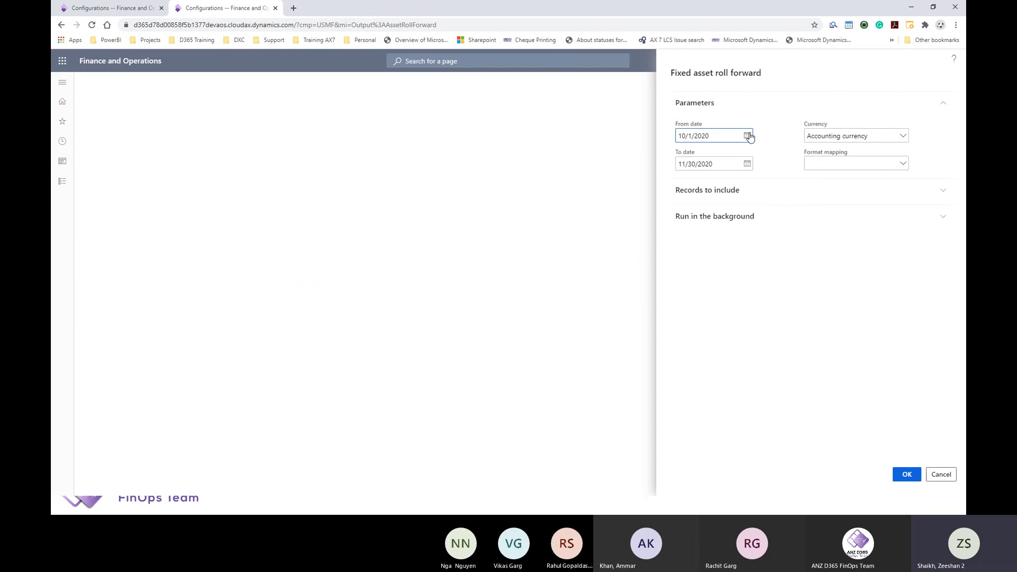
left_click(747, 135)
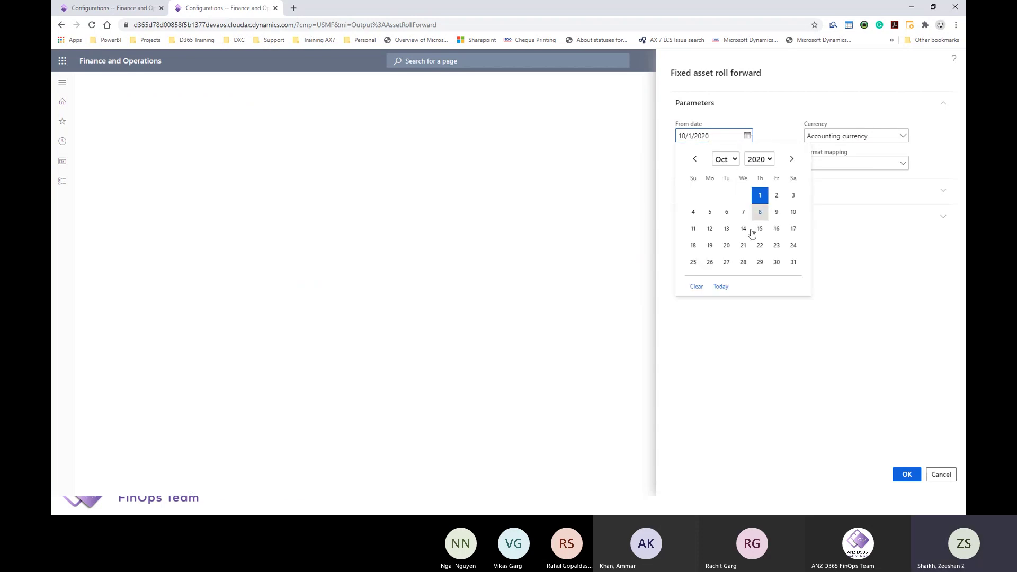
left_click(723, 287)
left_click(747, 136)
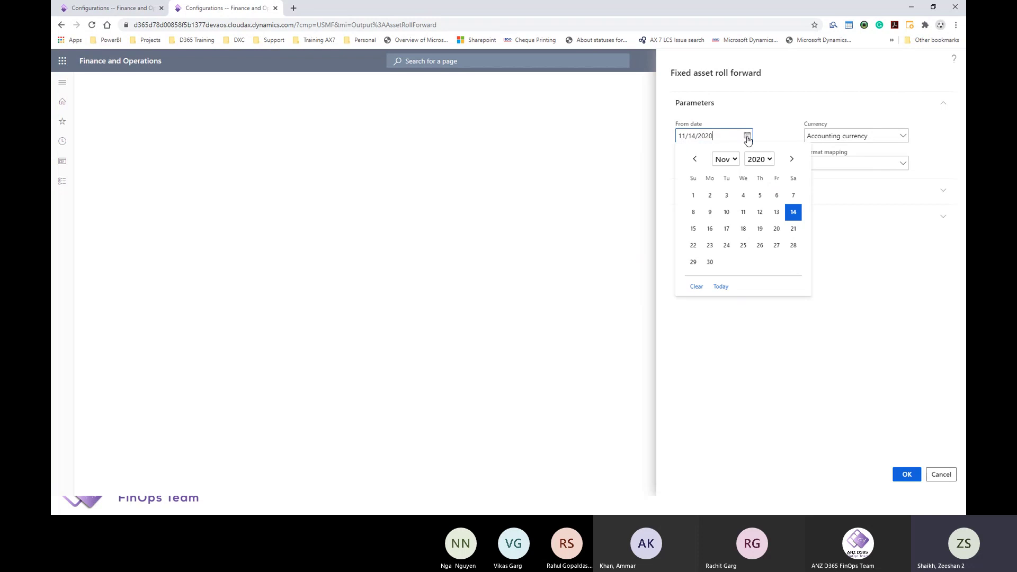
left_click(693, 196)
Choose the Fixed asset roll forward format mapping, filter asset group COMP, and run the report.
left_click(900, 162)
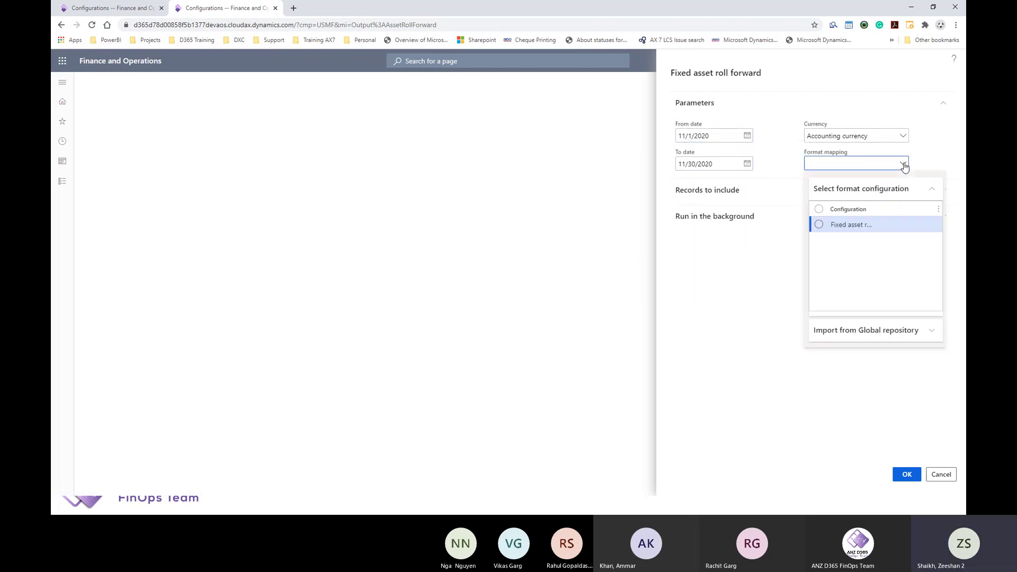
left_click(819, 226)
left_click(833, 229)
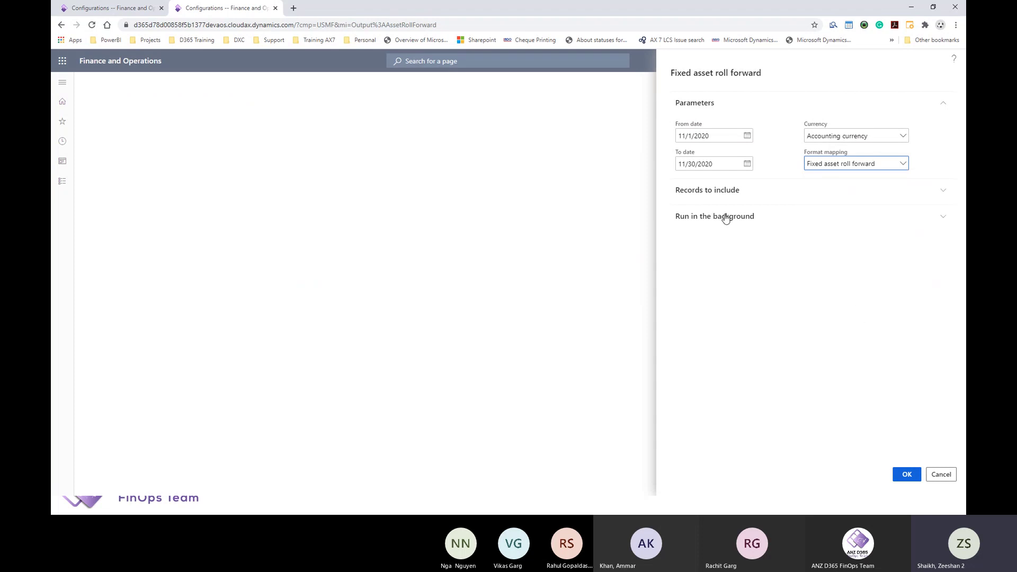
left_click(713, 191)
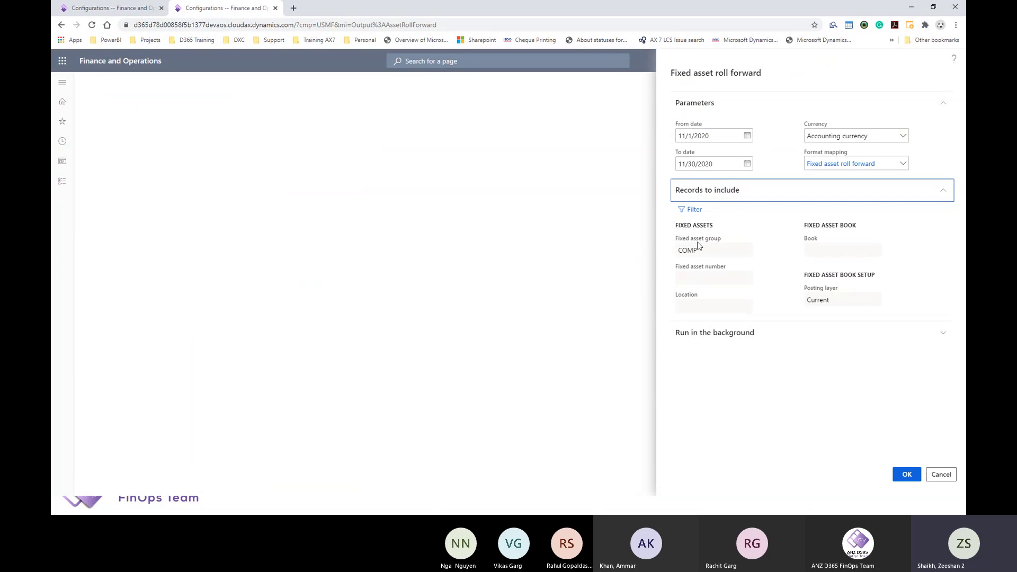
left_click(716, 254)
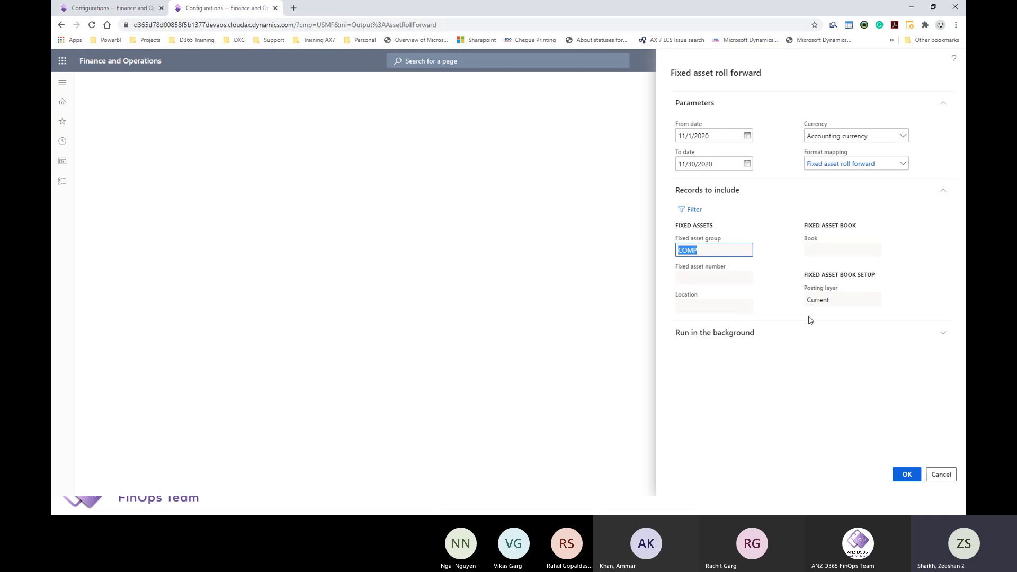
left_click(904, 477)
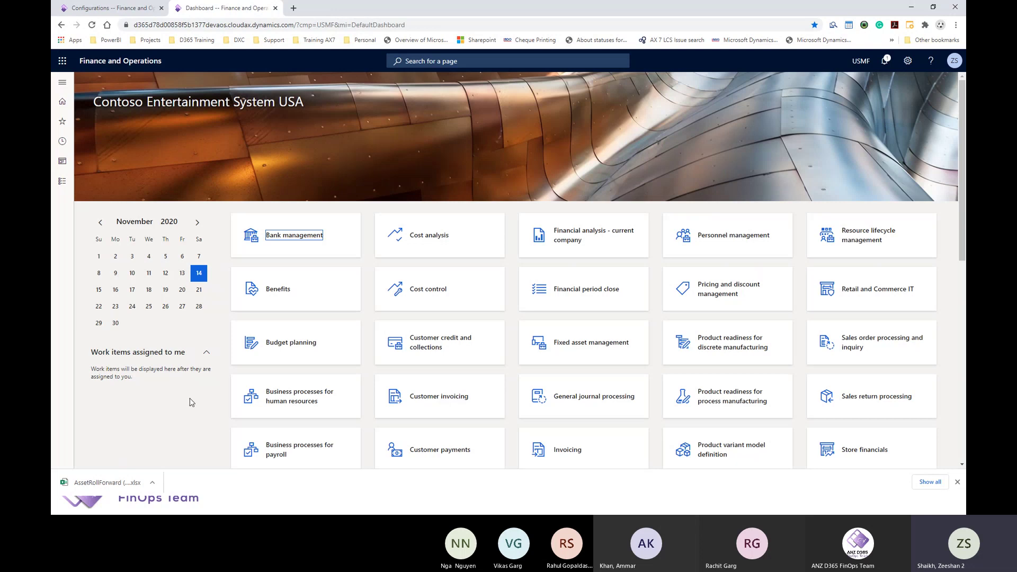
Open AssetRollForward (14).xlsx from the browser download bar in Excel.
left_click(119, 483)
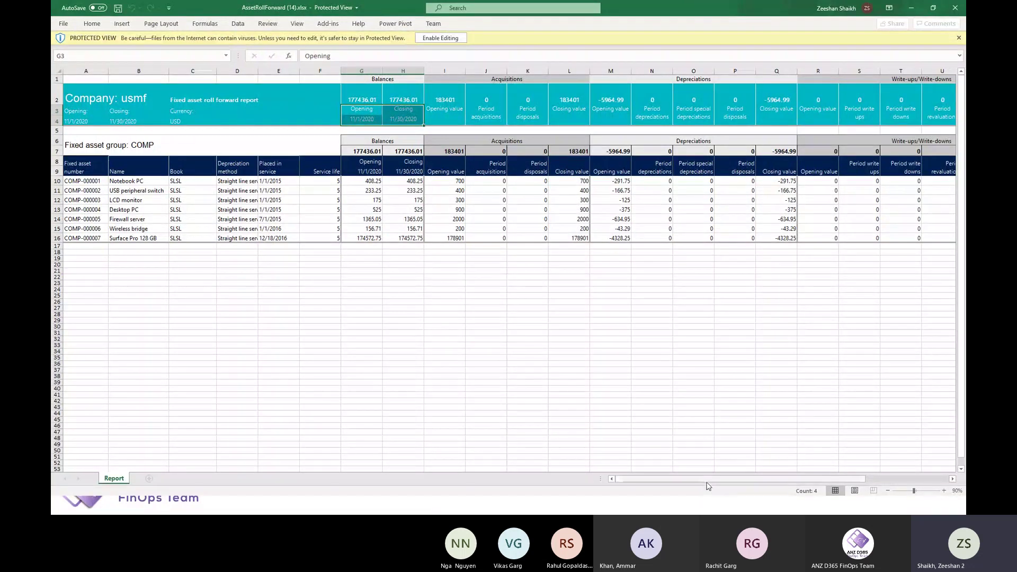
Inspect the COMP group, Balances, Acquisitions and Opening headings while scrolling across the Report sheet.
left_click(115, 151)
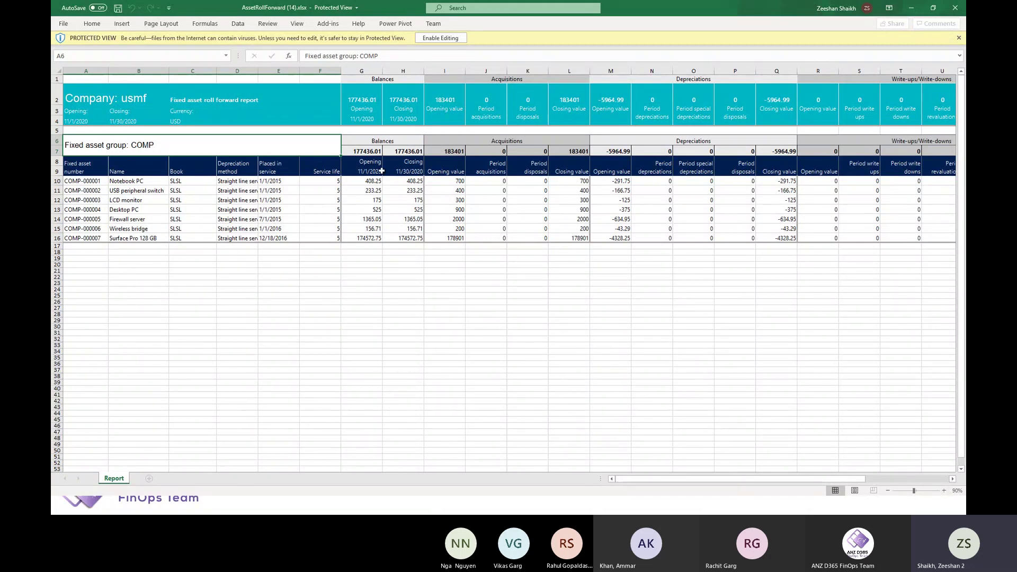
left_click(376, 144)
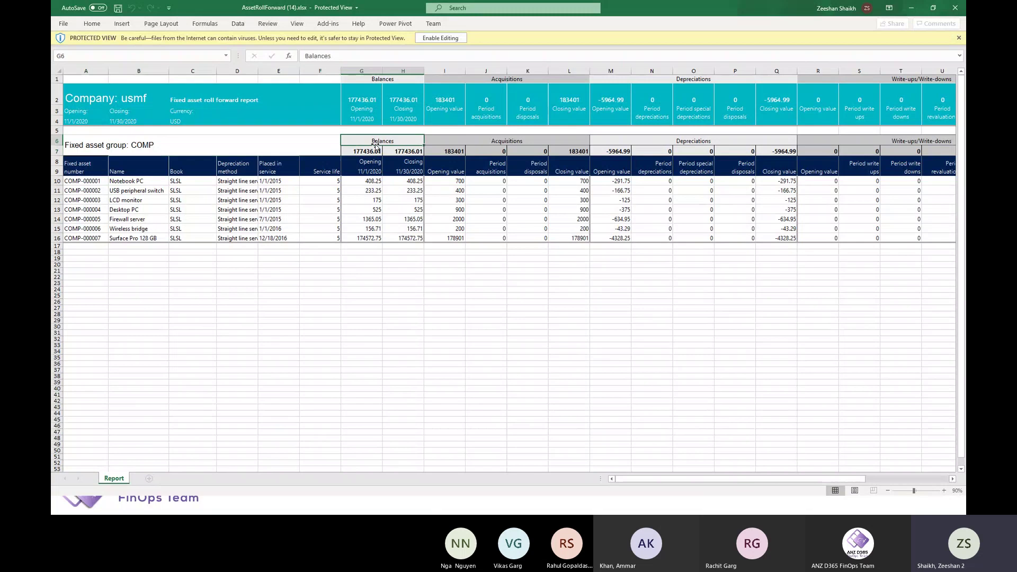
left_click(515, 140)
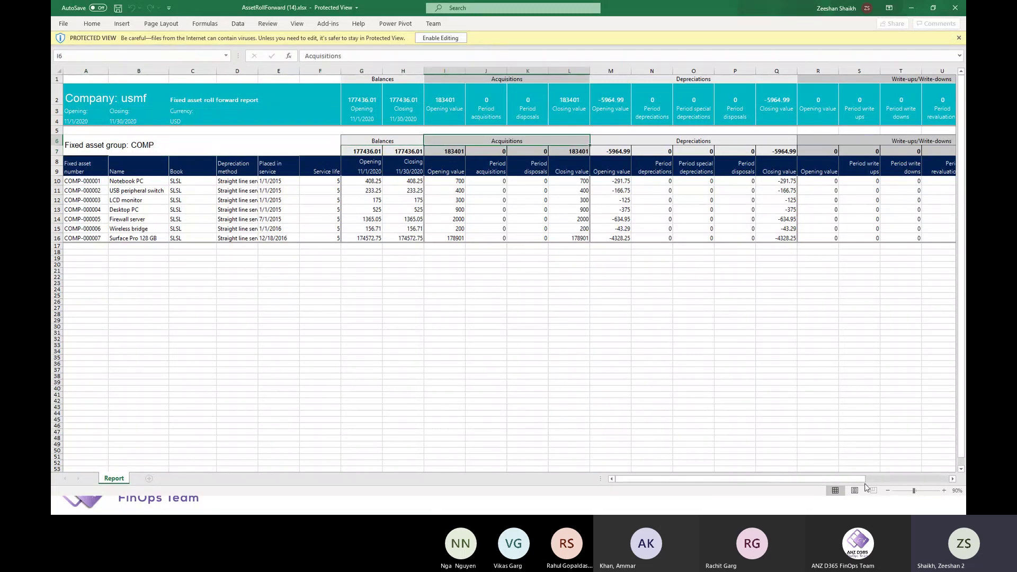
left_click_drag(865, 480, 949, 480)
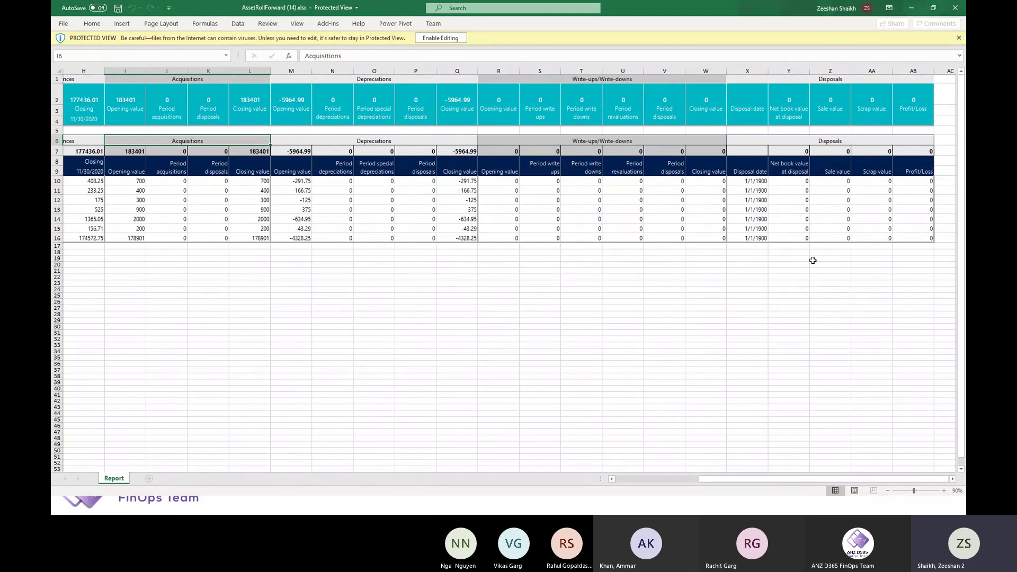
left_click_drag(814, 482, 718, 489)
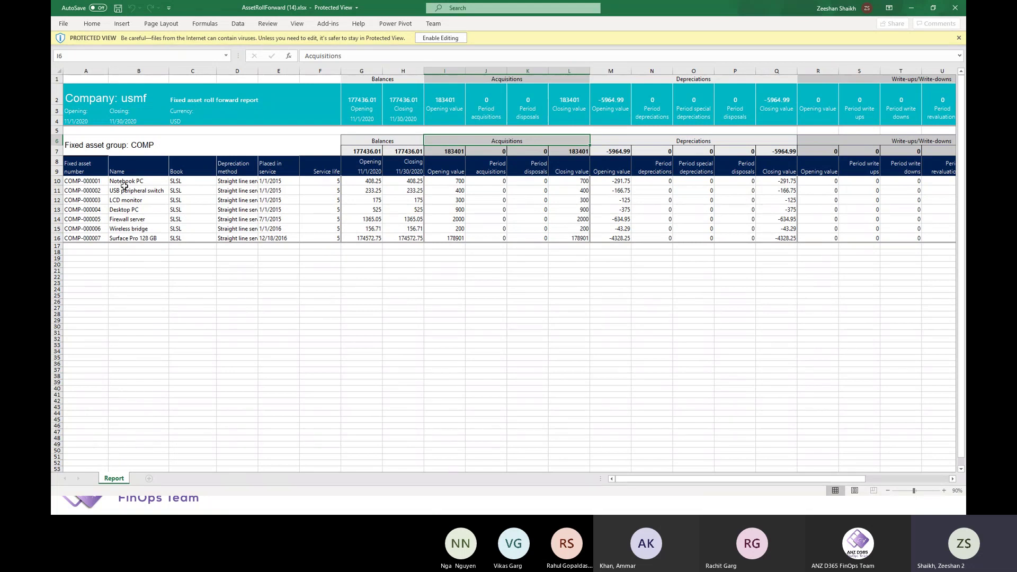
left_click(363, 107)
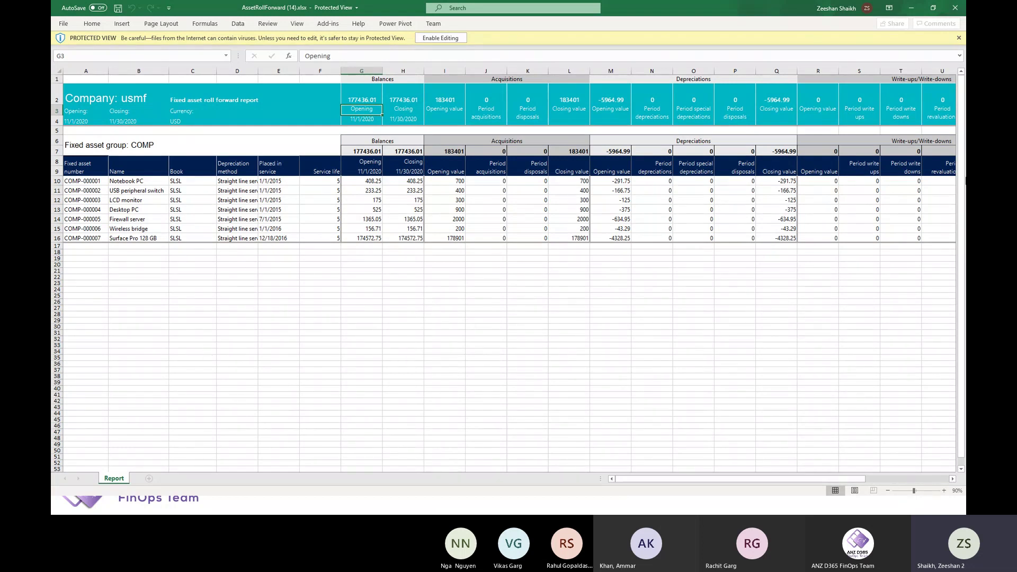
Close the asset roll-forward workbook and the Fixed asset roll forward configuration page.
left_click(954, 7)
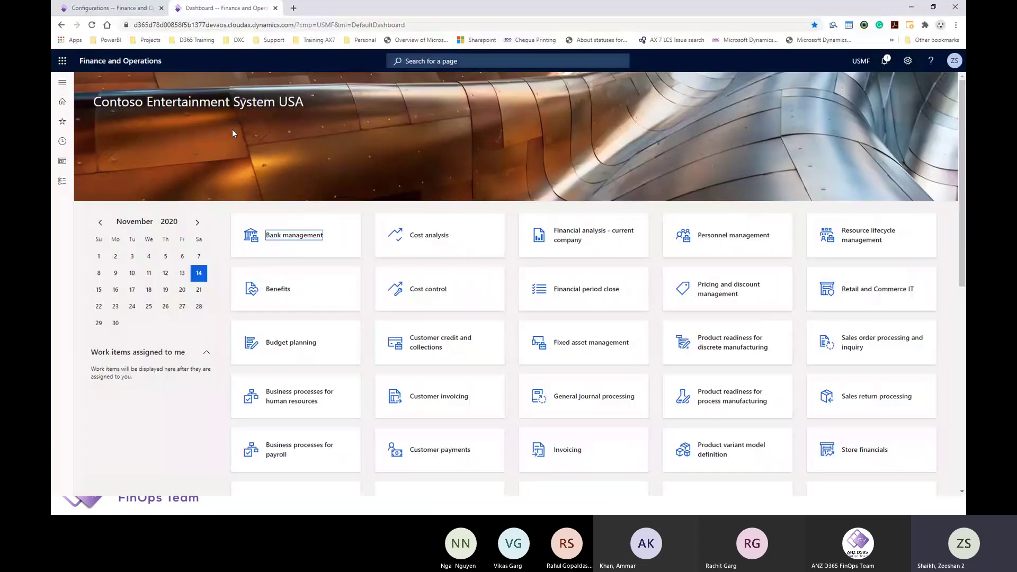
left_click(125, 8)
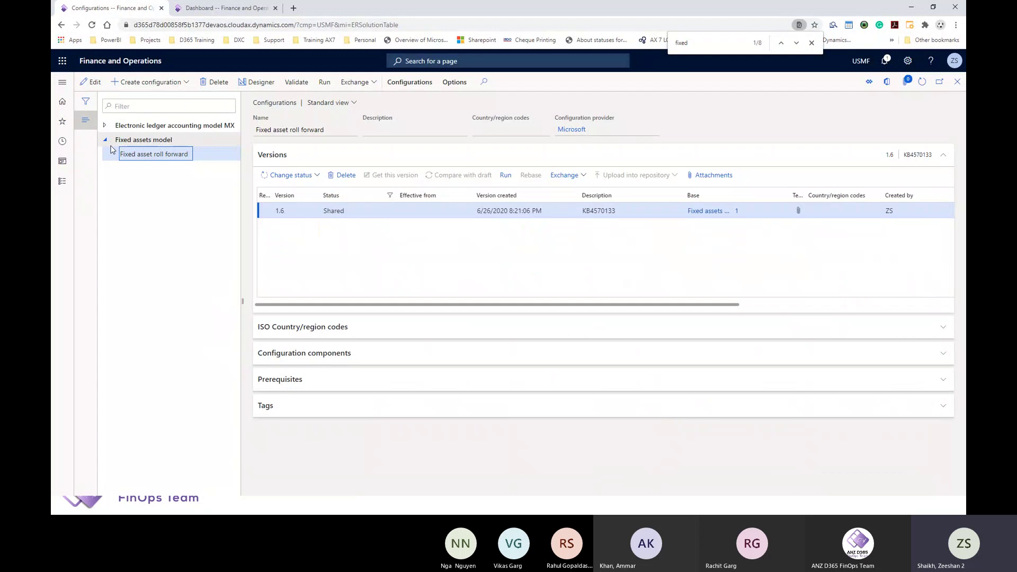
left_click(957, 82)
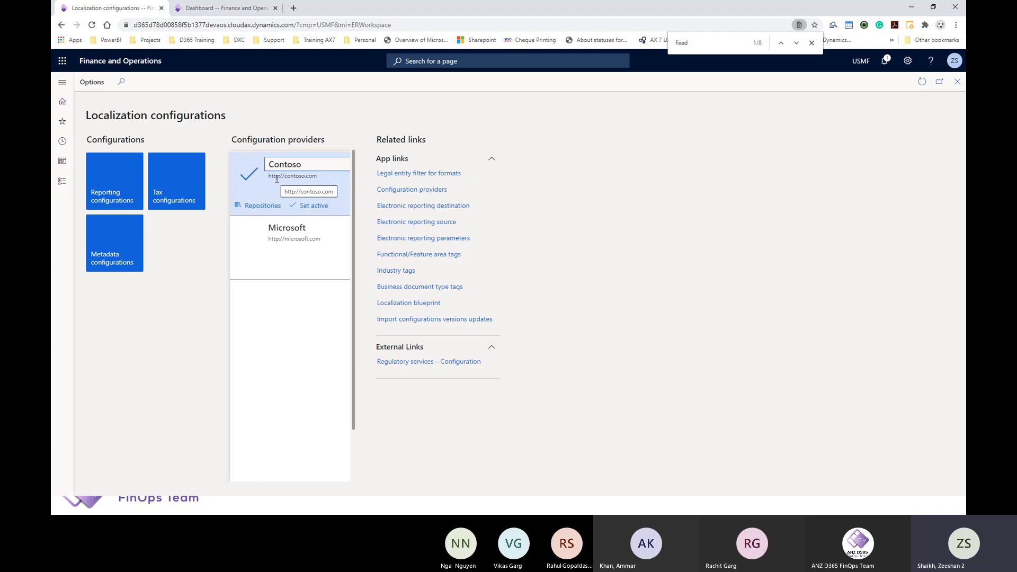
Select the Microsoft then Contoso provider tiles and open Reporting configurations.
left_click(297, 249)
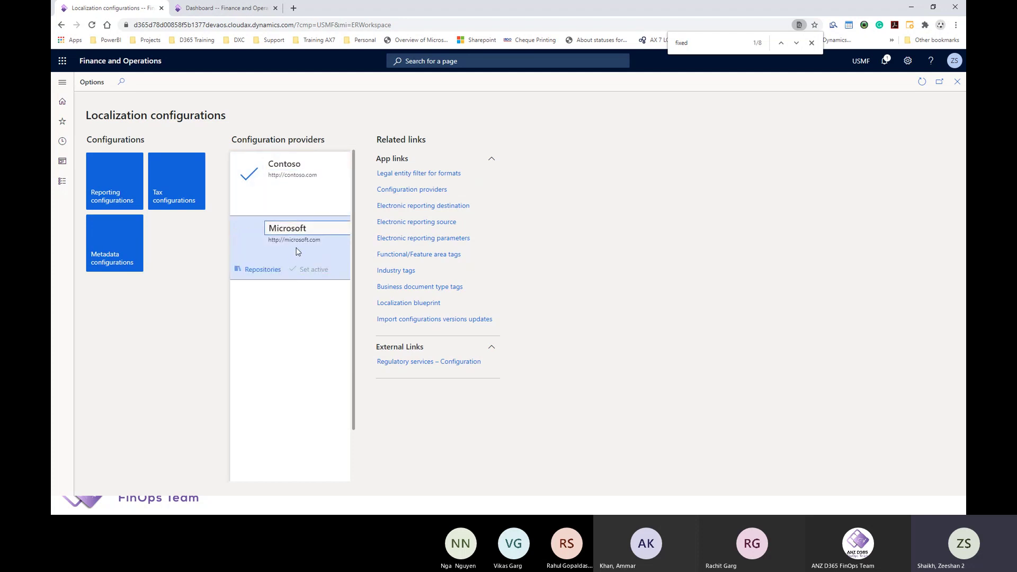
left_click(295, 198)
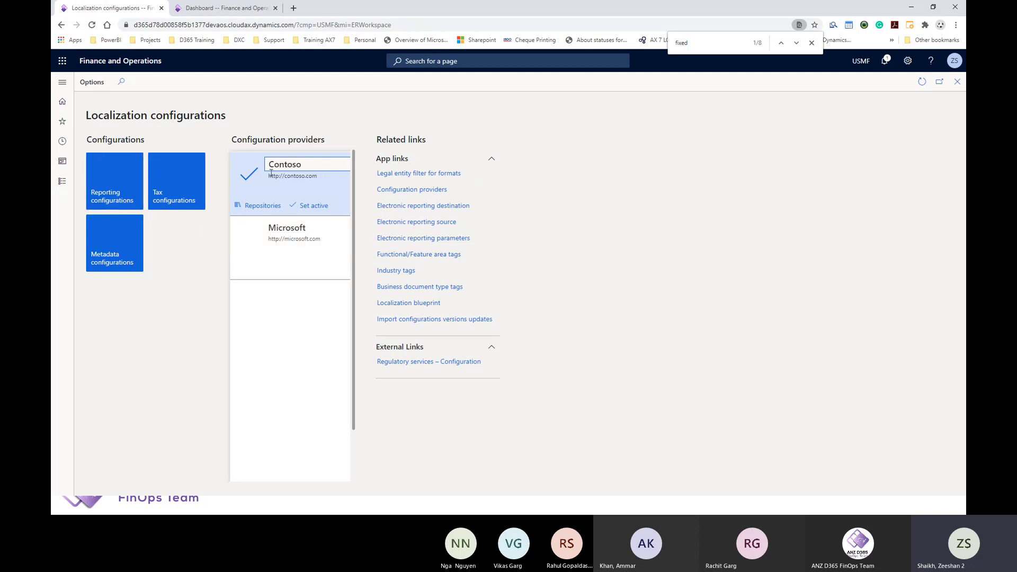
left_click(120, 194)
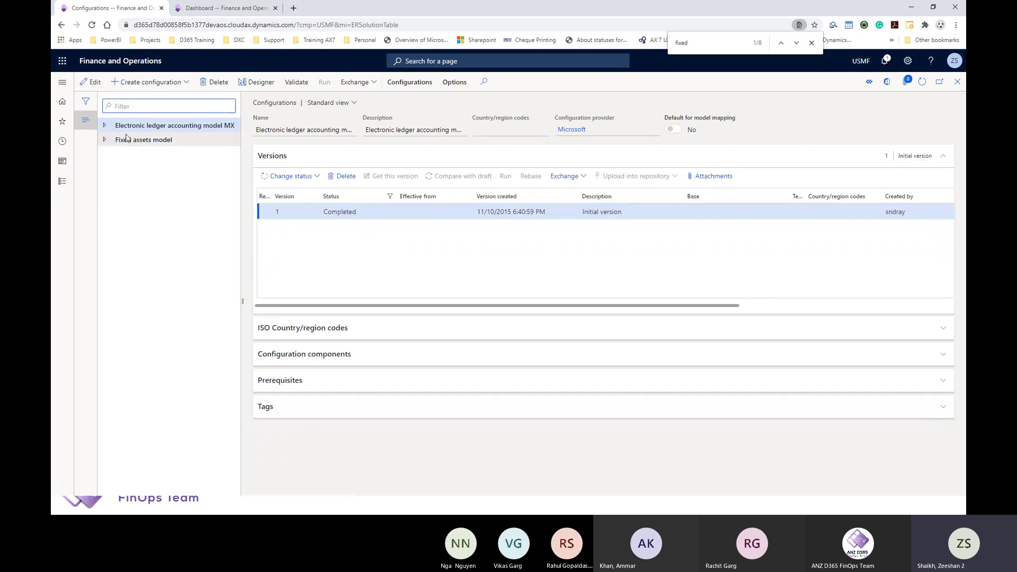
Select Fixed assets model, clear its Status filter, and pick the version 2 Draft row.
left_click(104, 141)
left_click(148, 141)
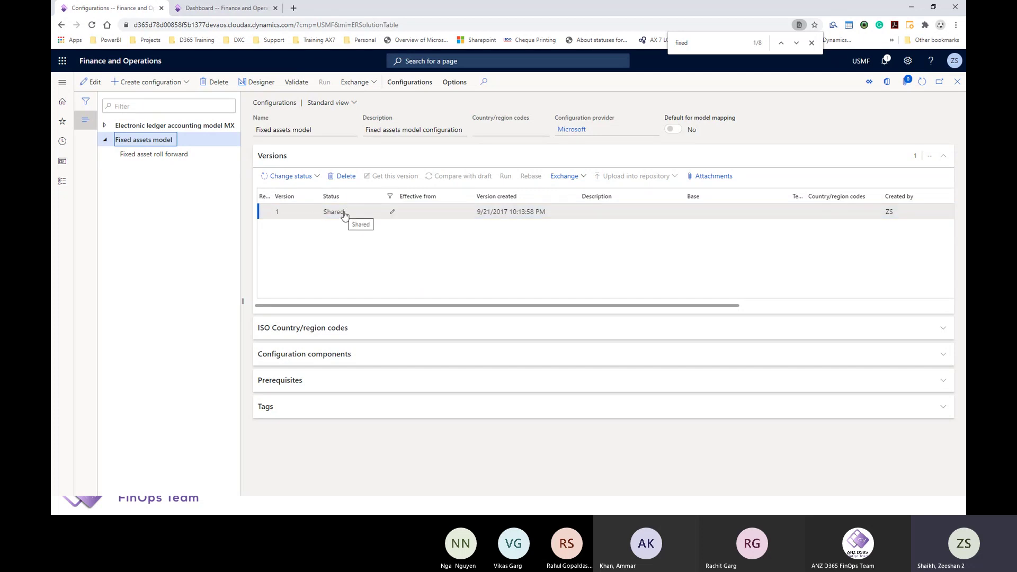
left_click(384, 194)
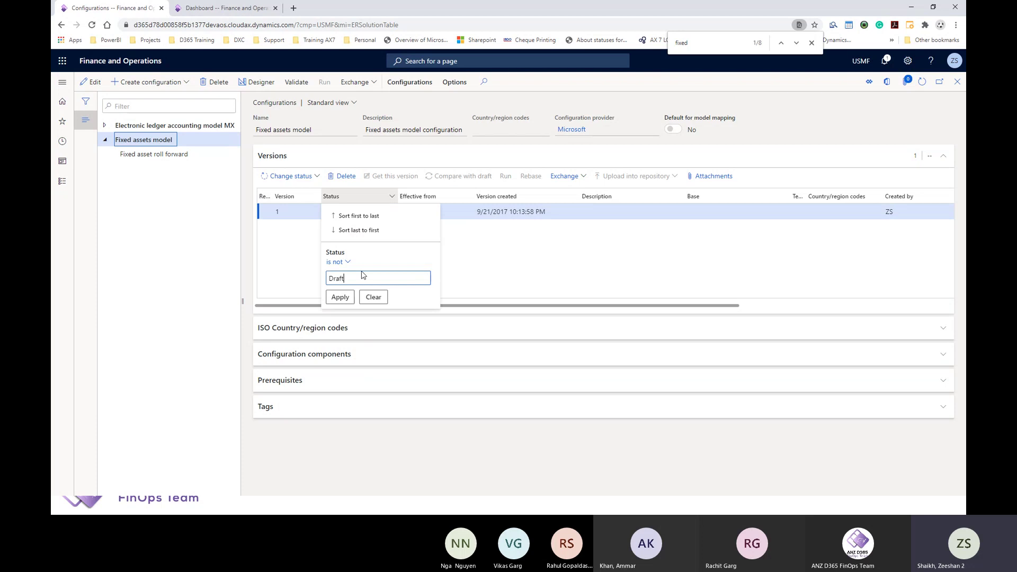
left_click(374, 297)
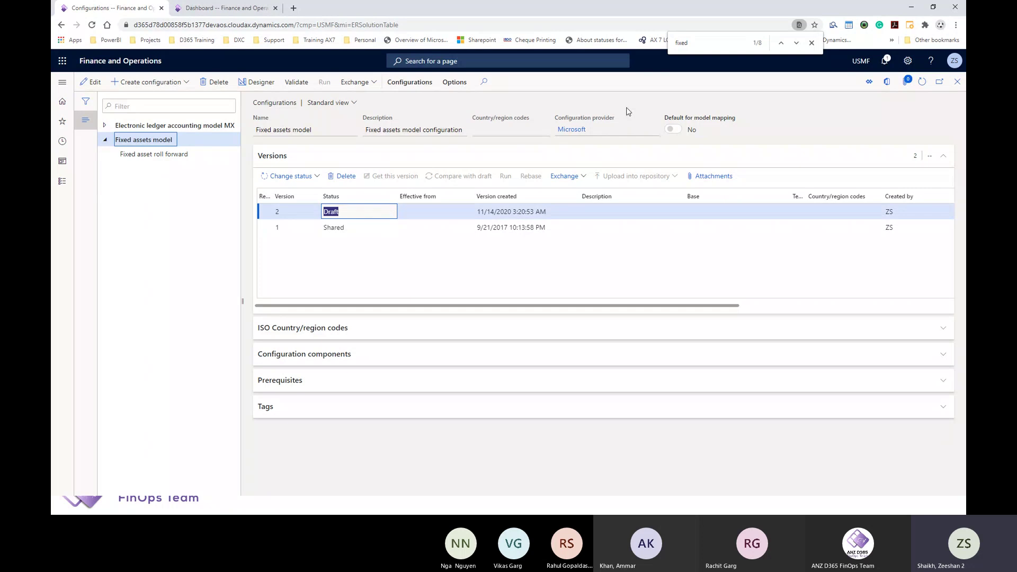
left_click(582, 128)
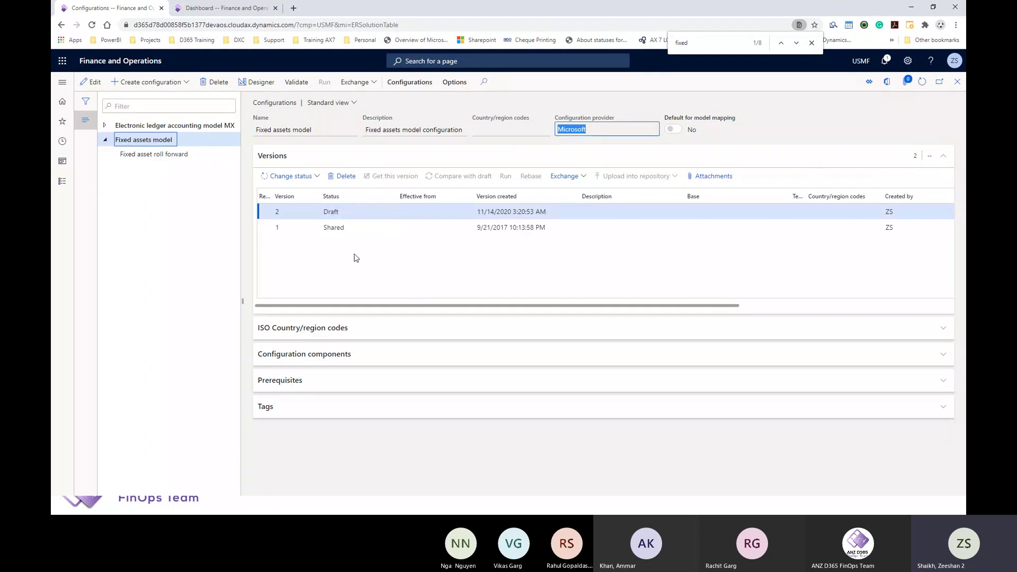
left_click(339, 213)
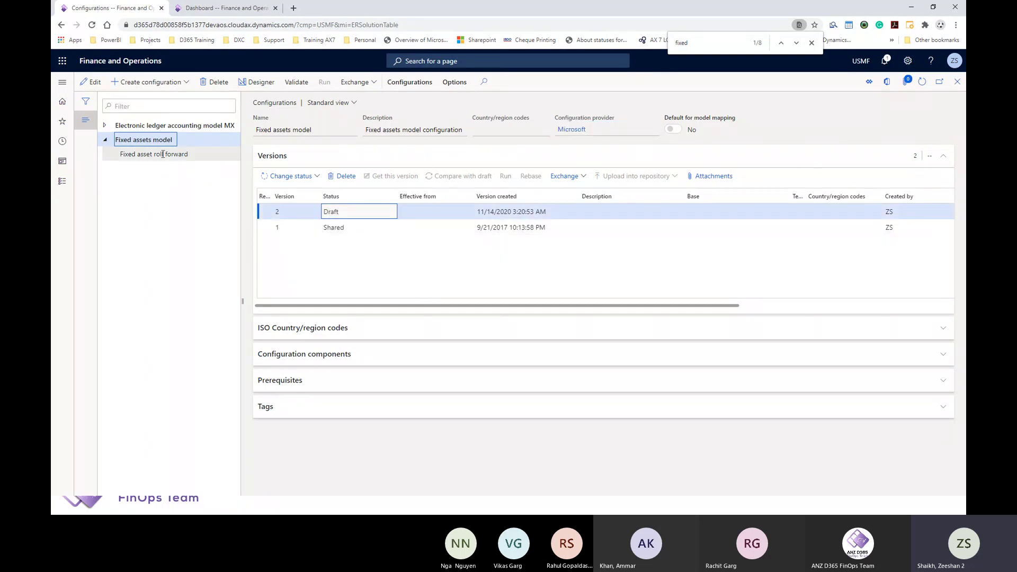
Start a new derived configuration named FA Model with description FA Model.
left_click(177, 83)
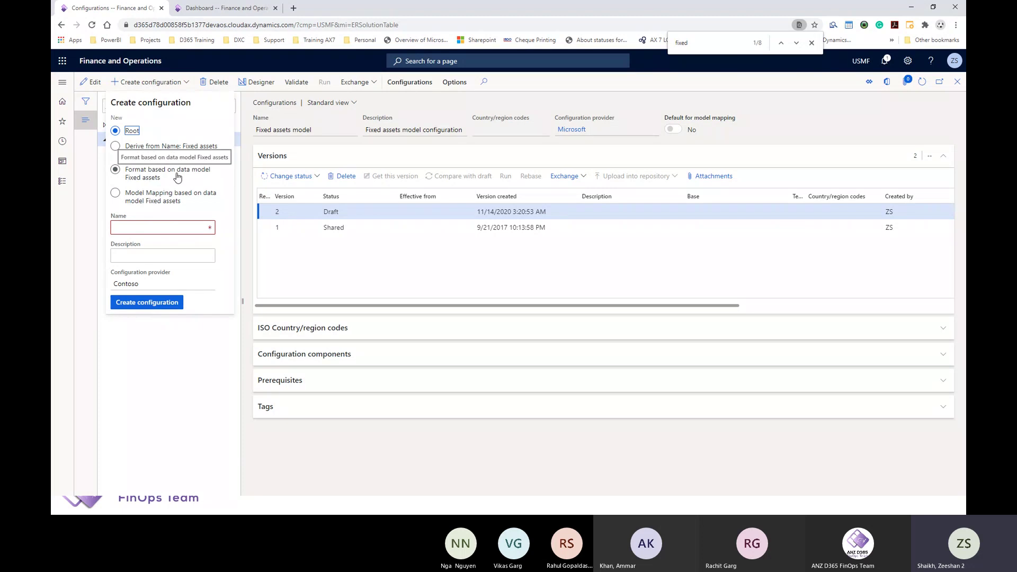
left_click(178, 178)
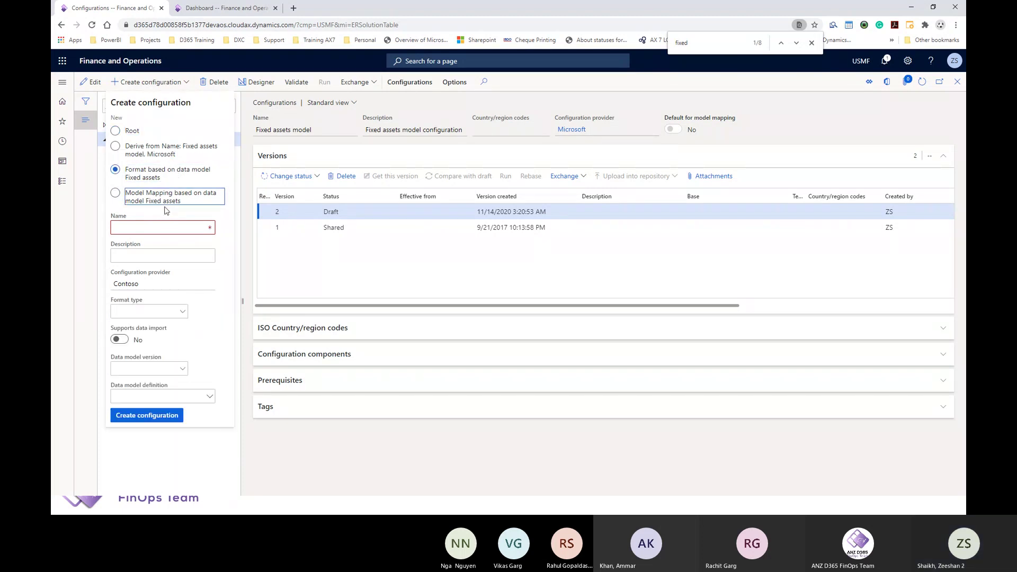
left_click(165, 225)
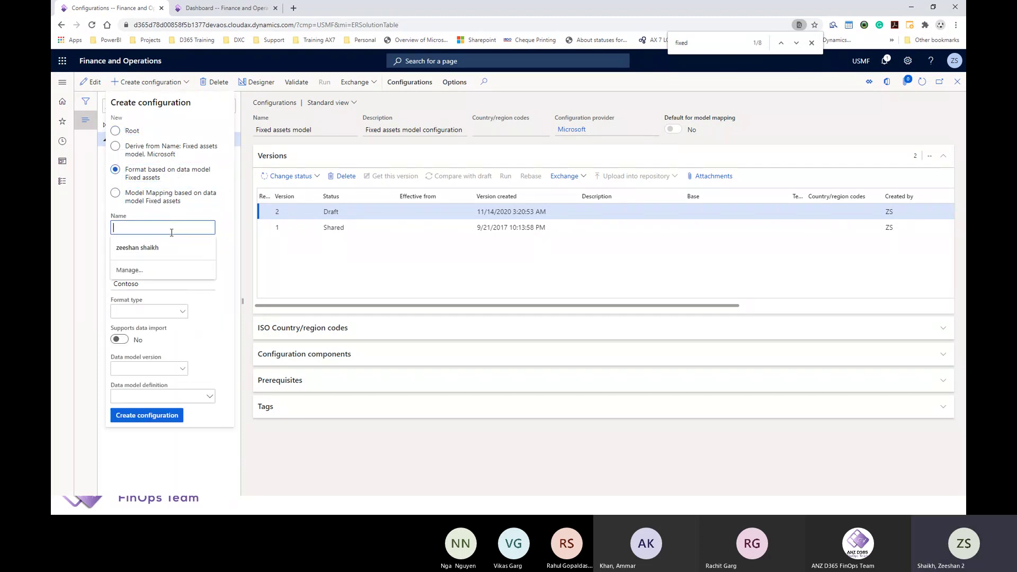
type("FA Model")
key("Tab")
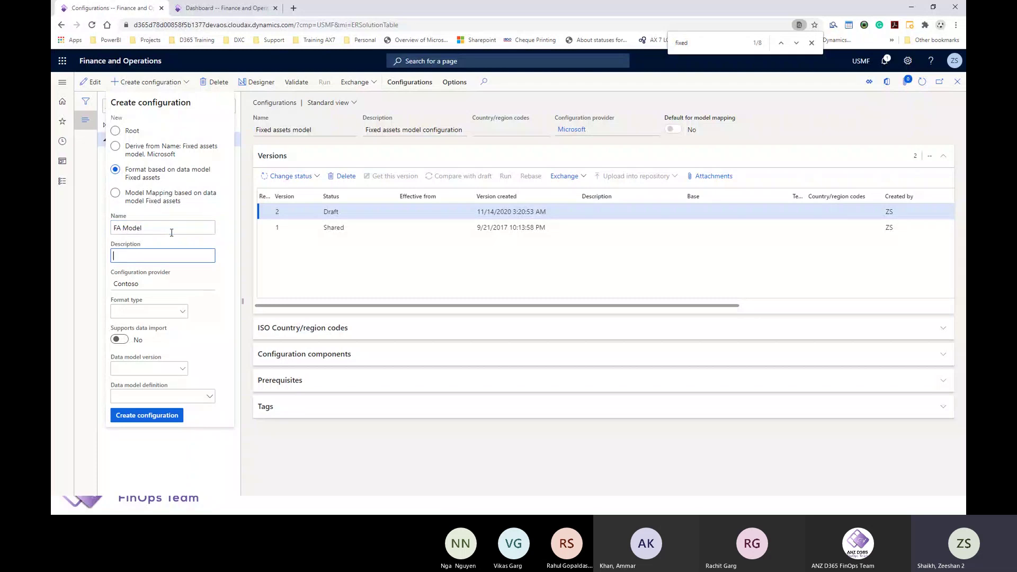
type("Fa Model")
key("BackSpace")
type("A")
key("Tab")
key("Tab")
Derive it from Fixed assets model and create the FA Model configuration.
key("alt+Down")
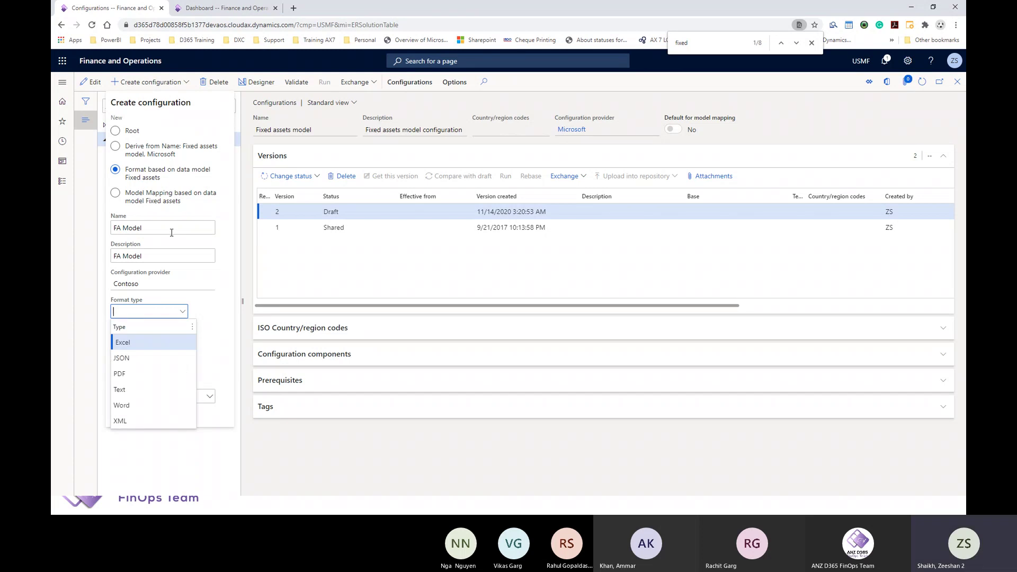
key("Escape")
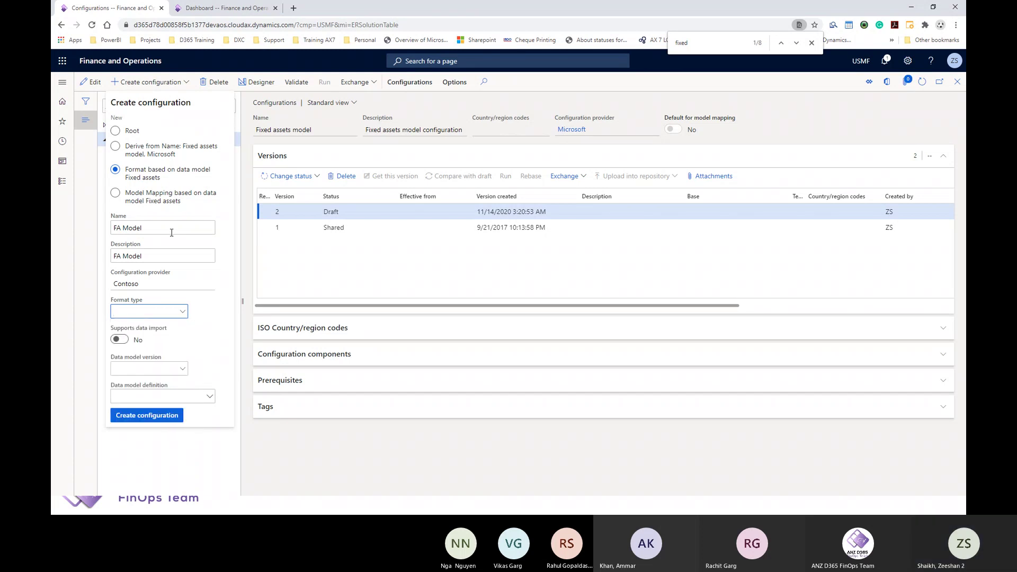
left_click(163, 154)
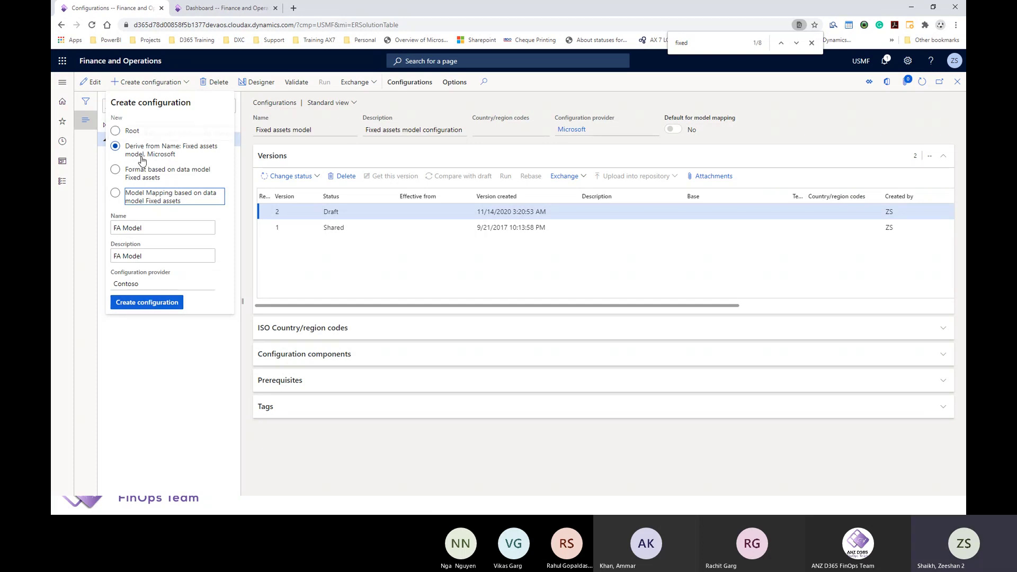
left_click(157, 303)
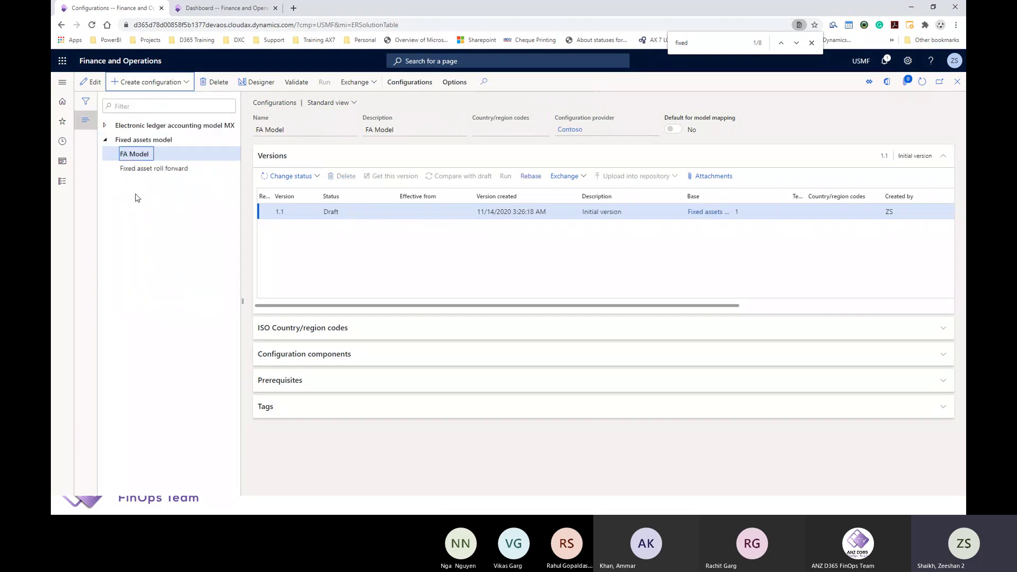
left_click(170, 139)
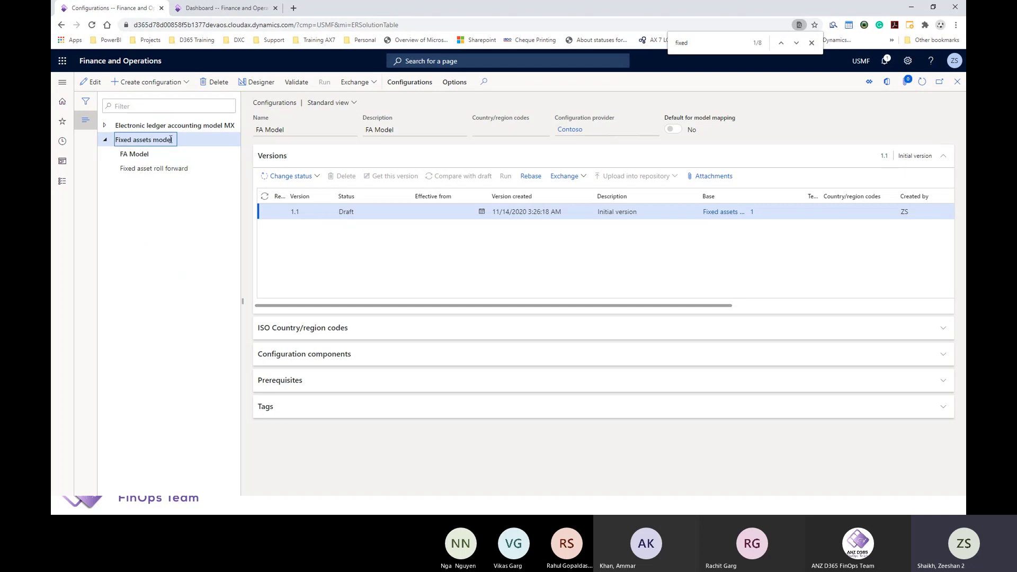
left_click_drag(171, 139, 113, 143)
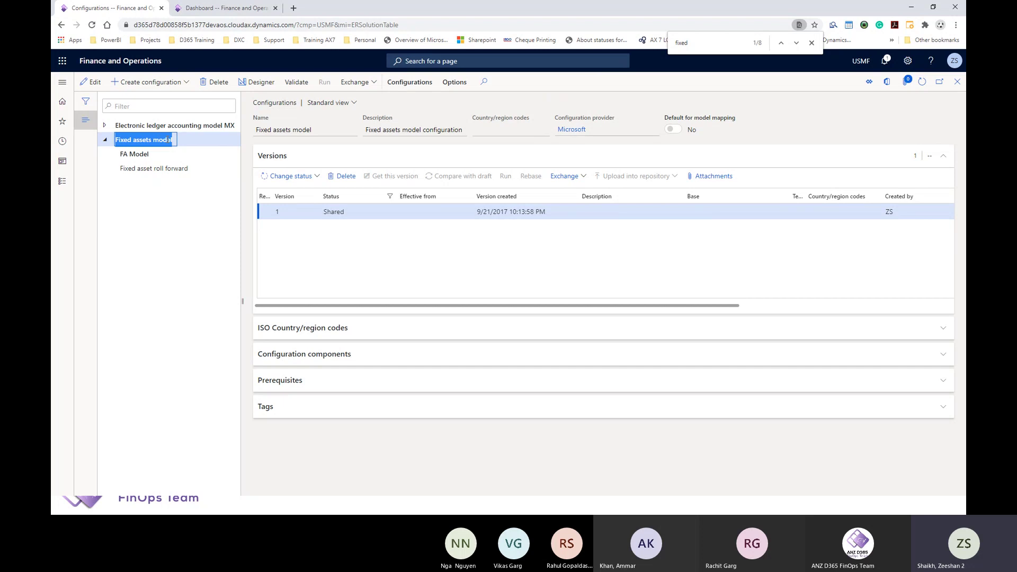
left_click(134, 155)
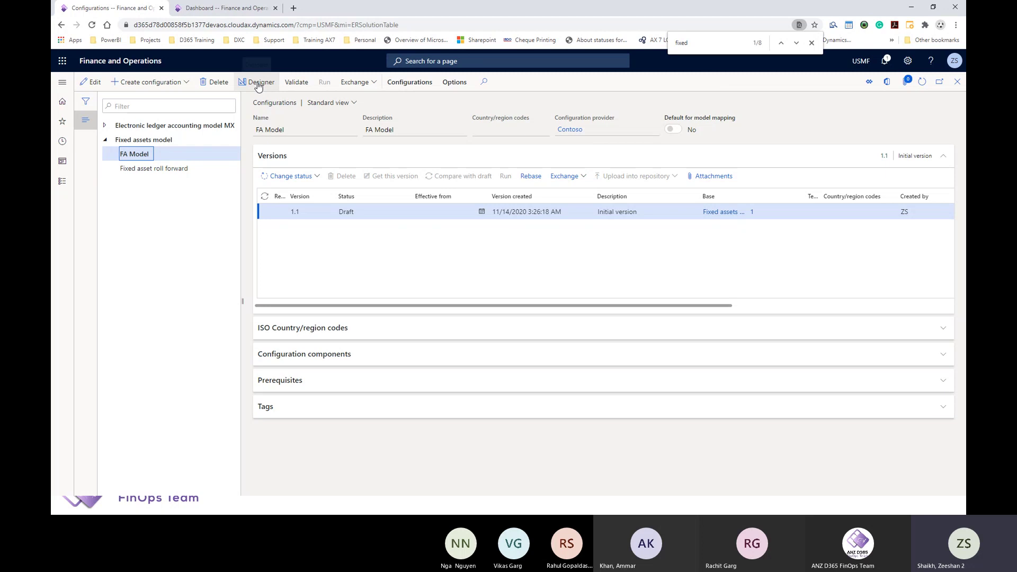
Open FA Model in the data model designer and expand Fixed assets to Asset roll forward.
left_click(201, 169)
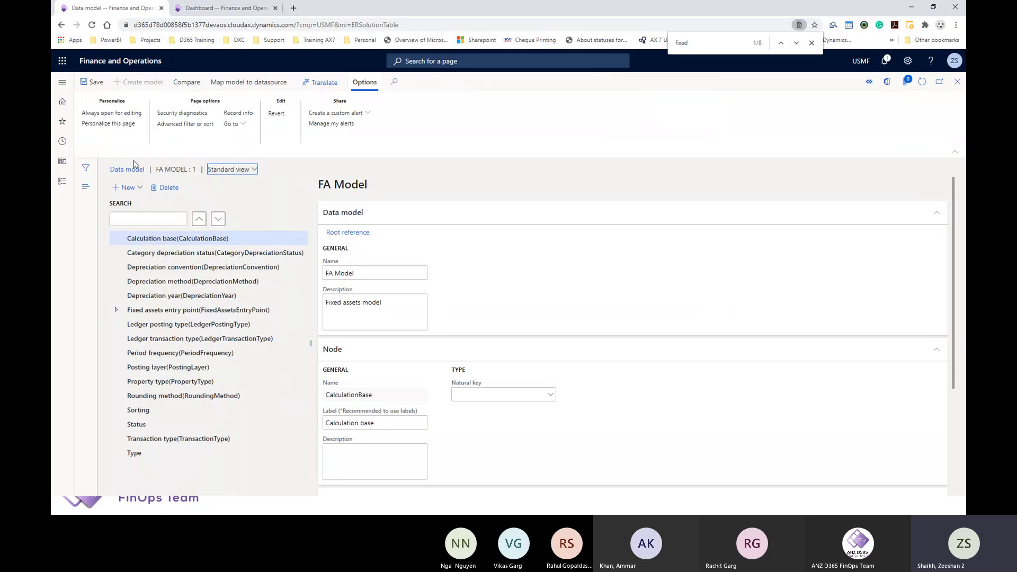
left_click(116, 311)
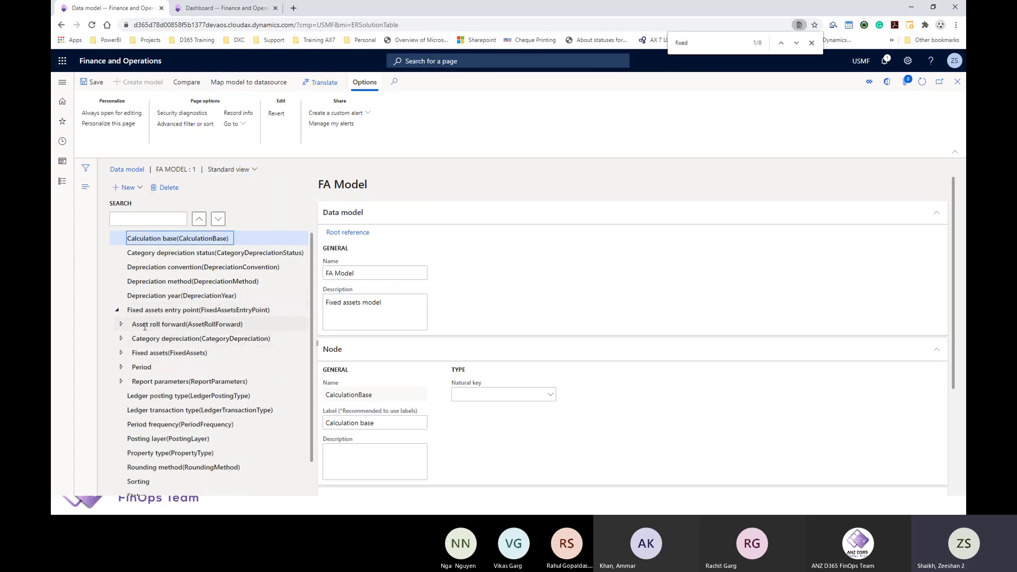
left_click(145, 327)
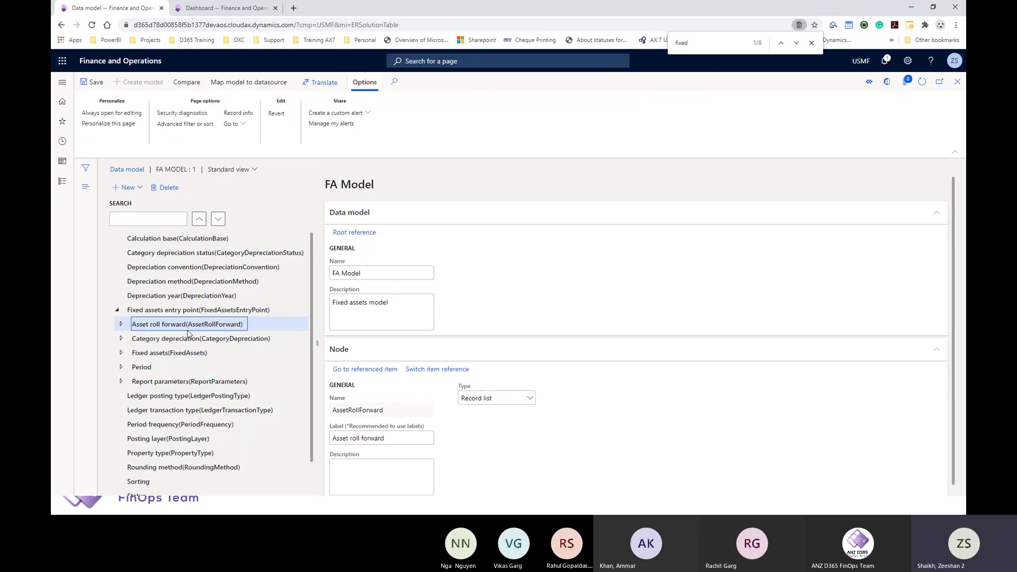
left_click(122, 326)
Add a String child field LocationValue under Asset roll forward.
left_click(130, 188)
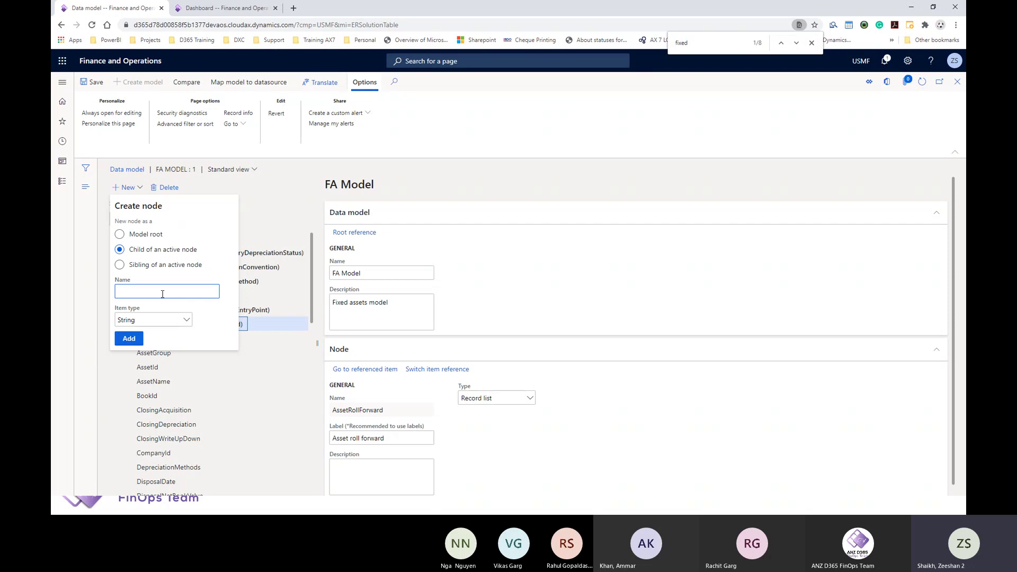
type("Location")
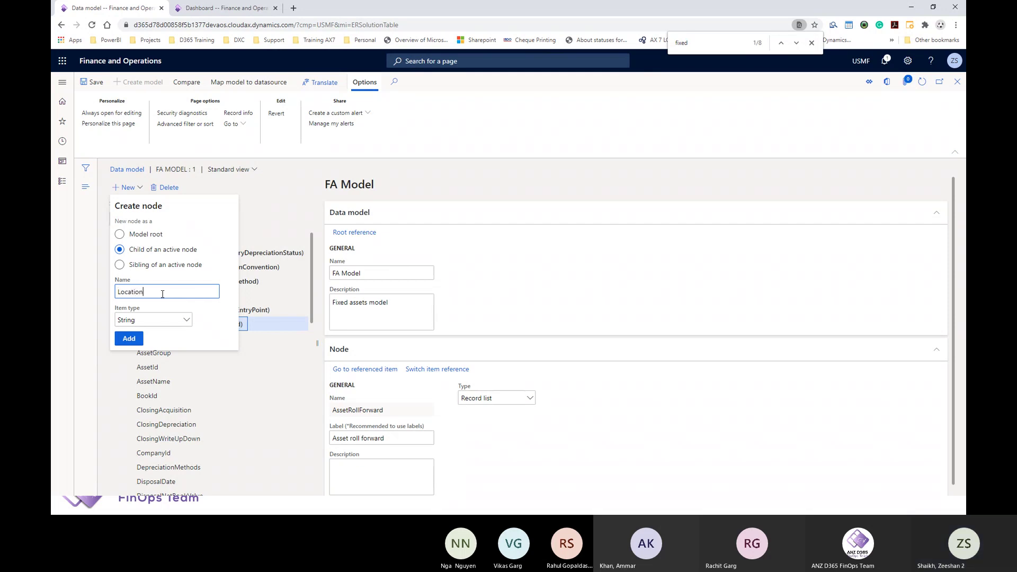
type("Value")
left_click(129, 339)
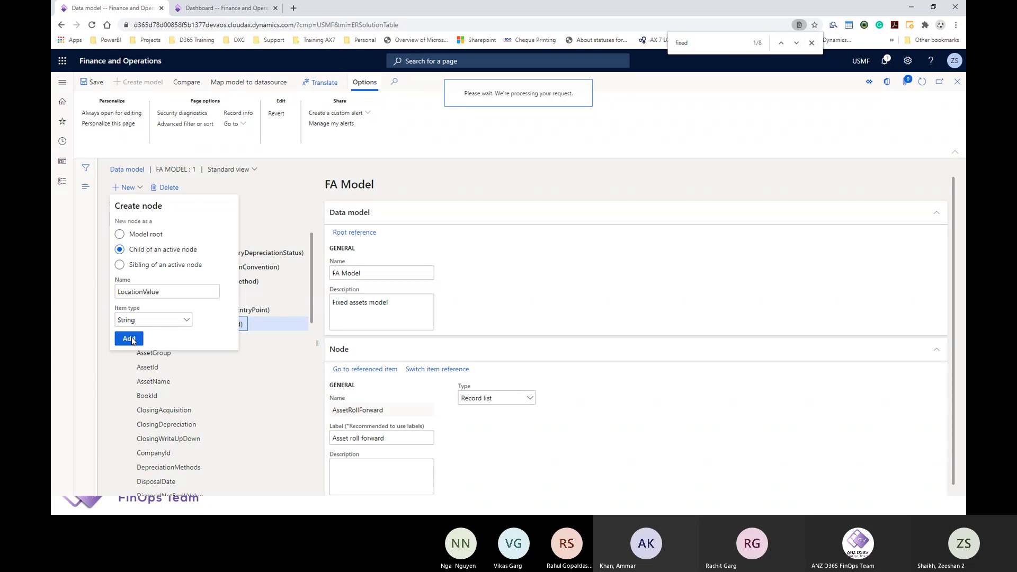
scroll(155, 329, "down", 4)
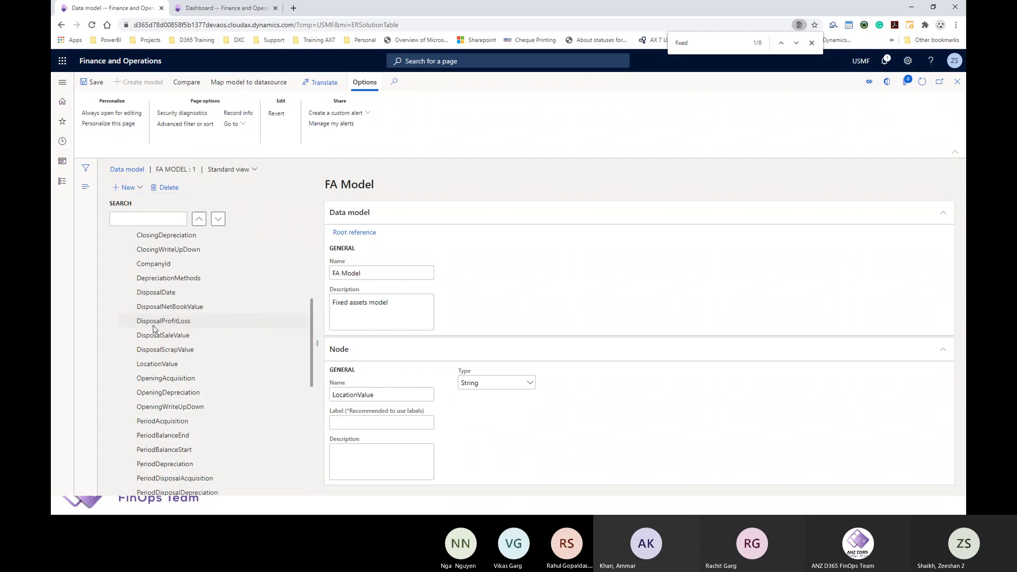
scroll(154, 329, "down", 8)
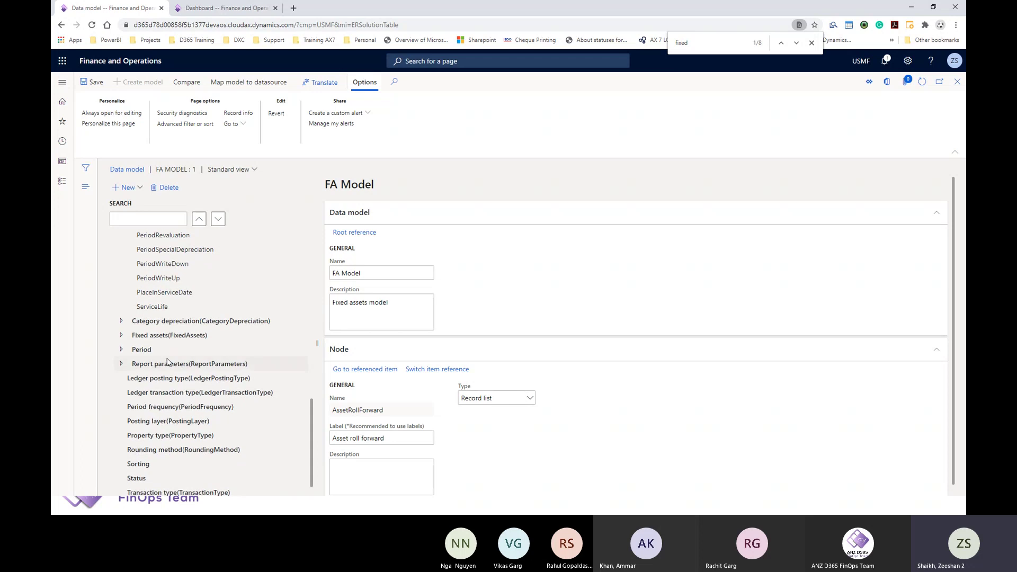
scroll(168, 363, "up", 6)
left_click(165, 365)
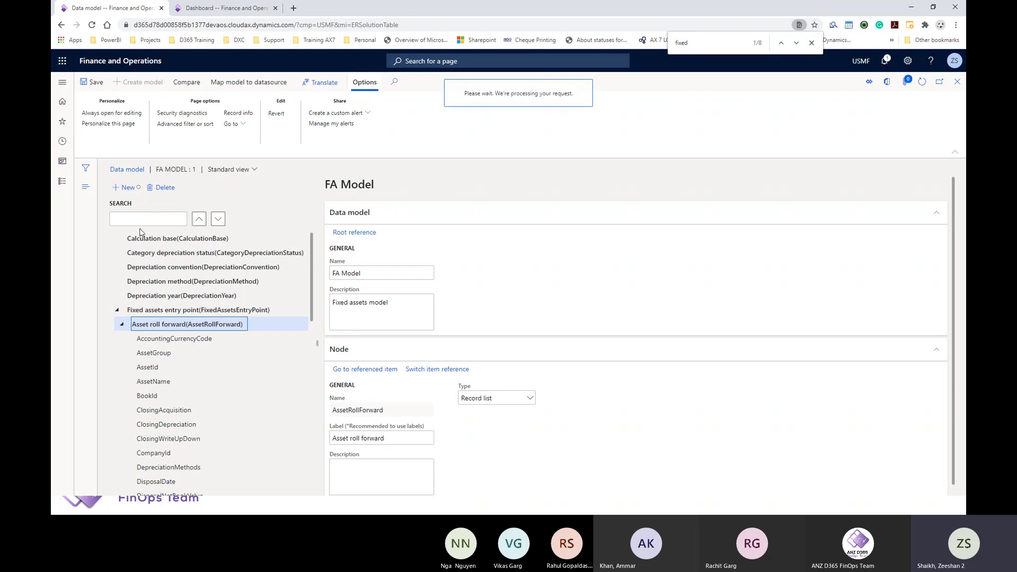
Create a Date child field LastMaintenance beneath Asset roll forward, next to LocationValue.
left_click(161, 297)
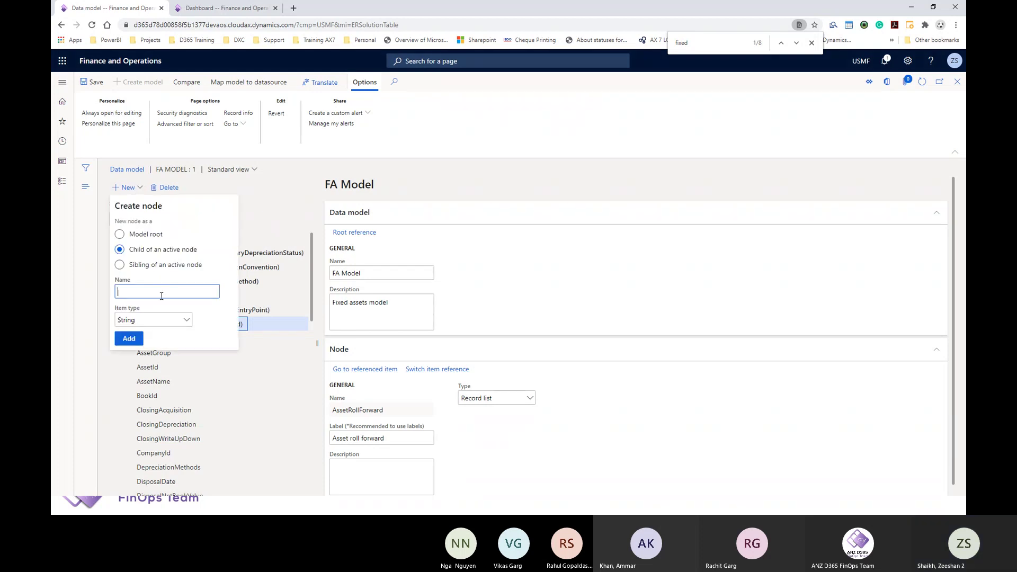
type("Lad")
type("tMai")
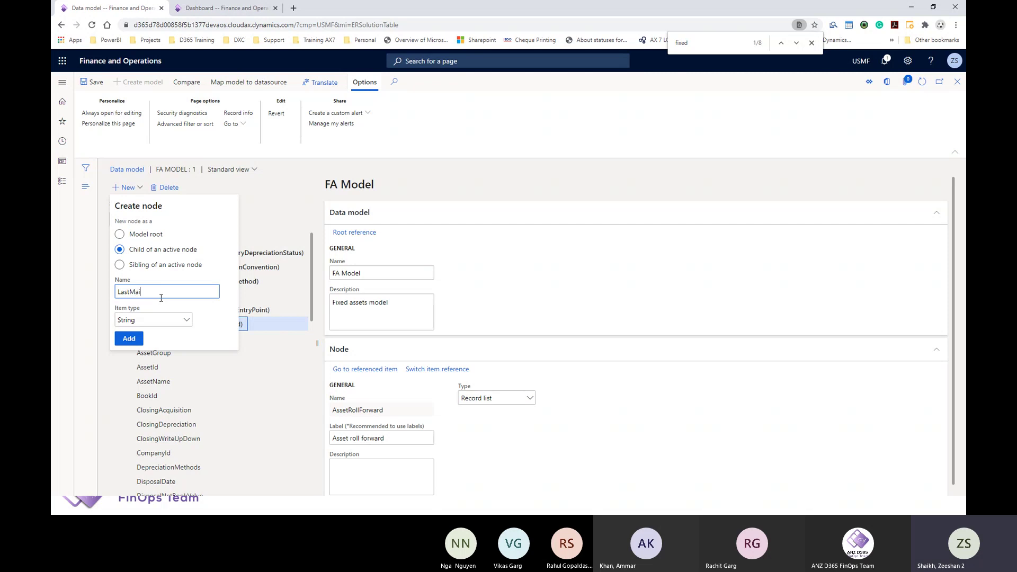
type("ntenance")
left_click(161, 319)
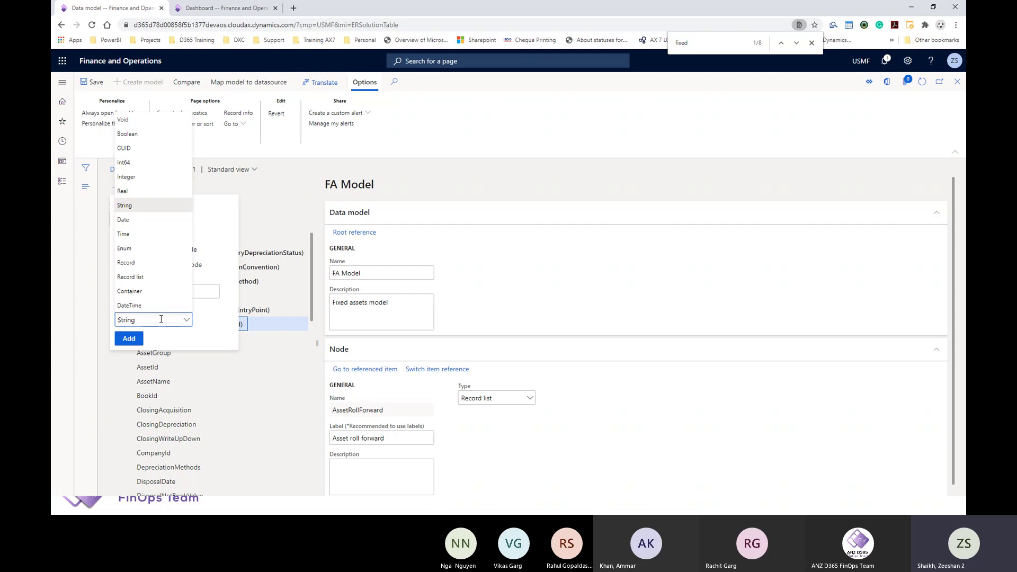
left_click(154, 219)
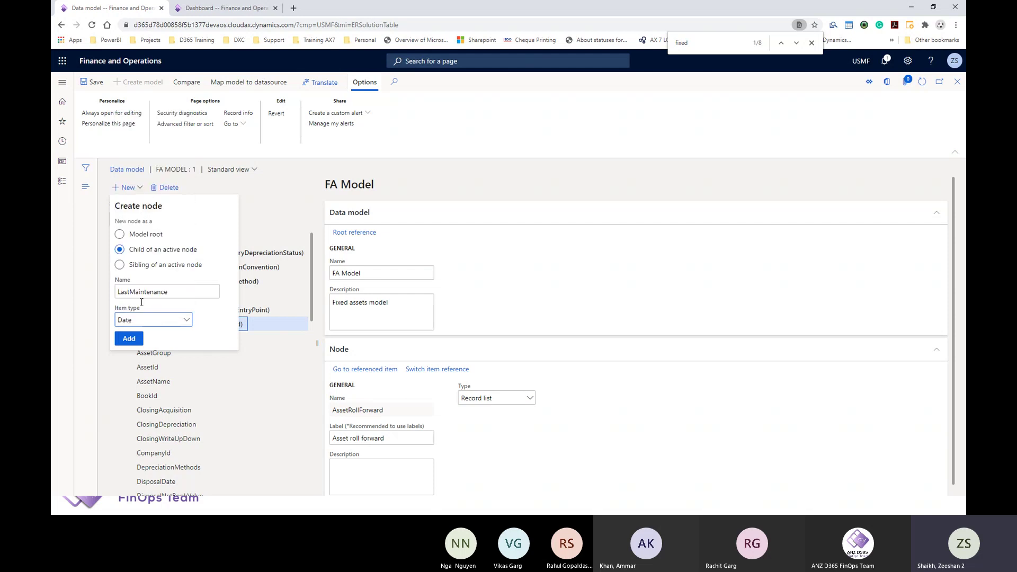
left_click(128, 342)
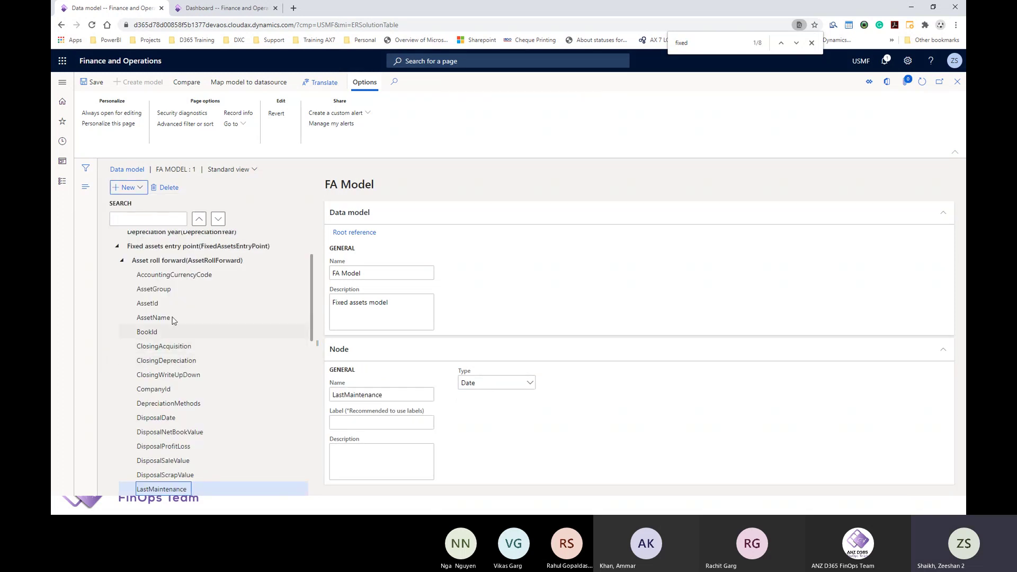
Add a String field TechnicalInformation with Asset roll forward as the parent.
left_click(173, 260)
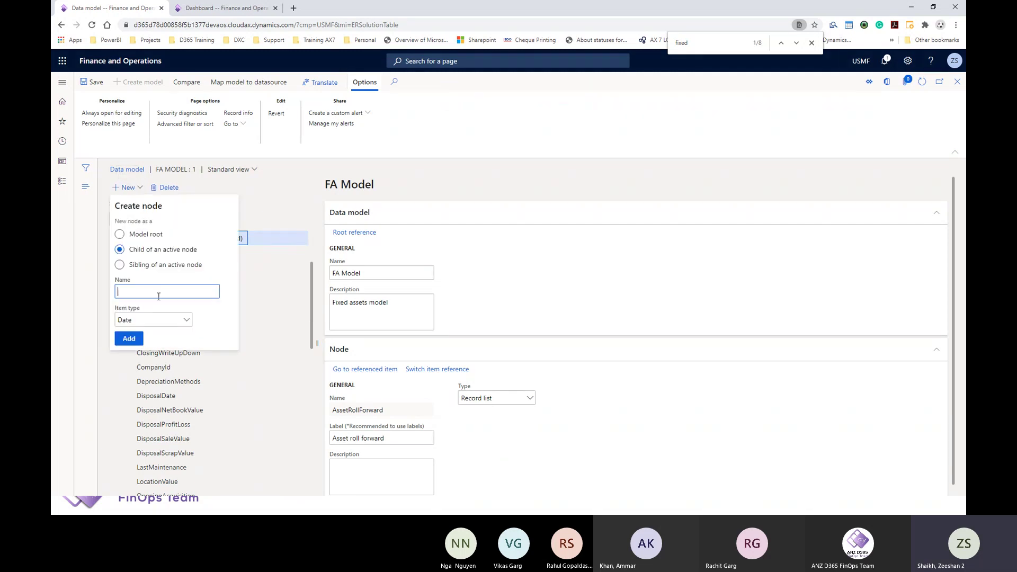
type("TechnicalI")
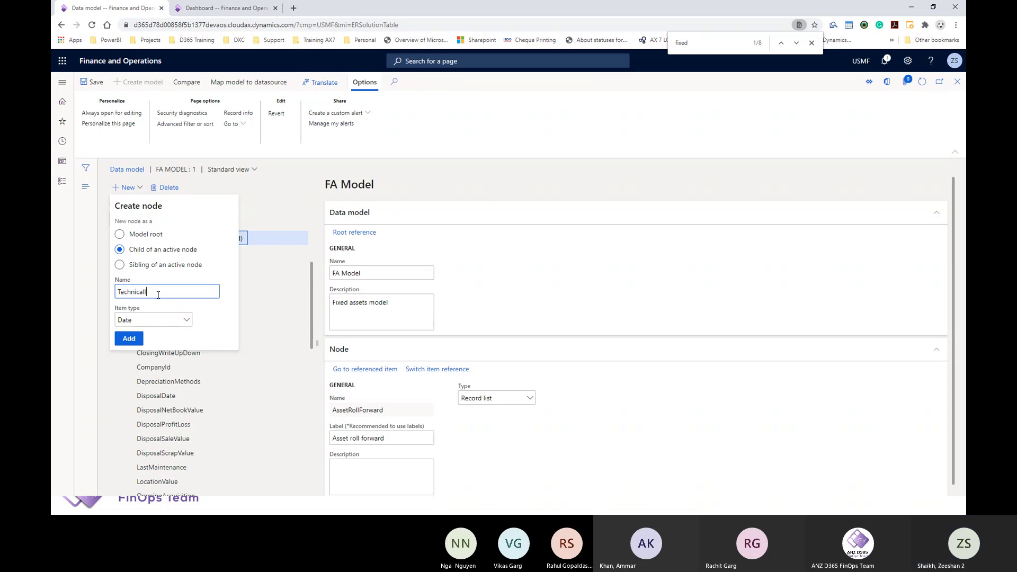
type("nformation")
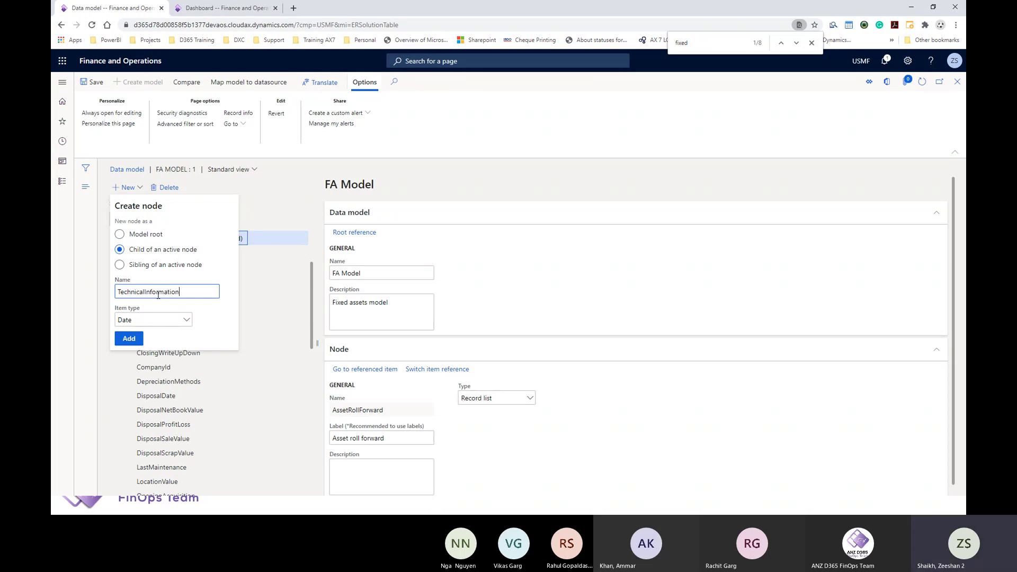
left_click(186, 319)
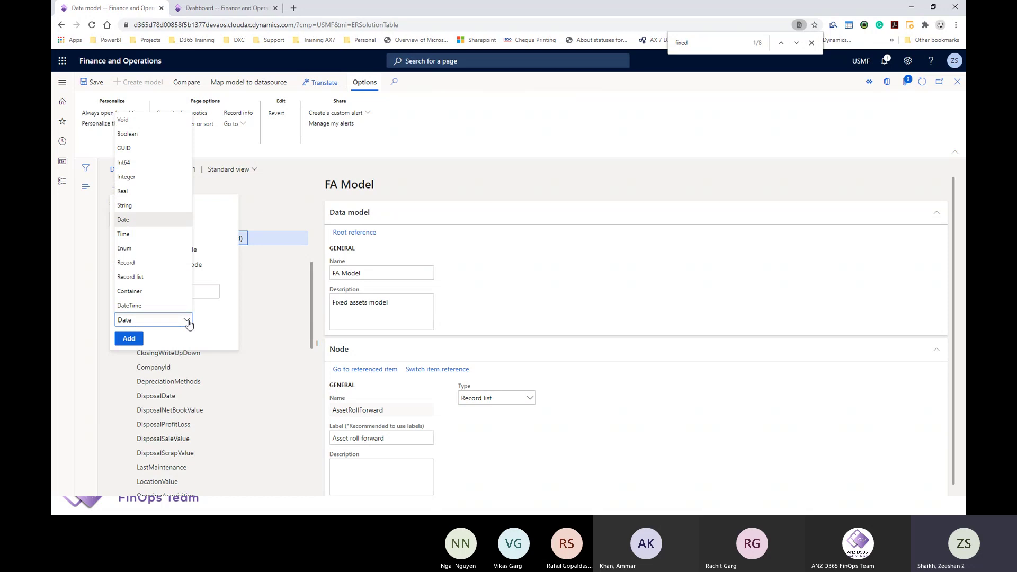
left_click(138, 206)
left_click(129, 338)
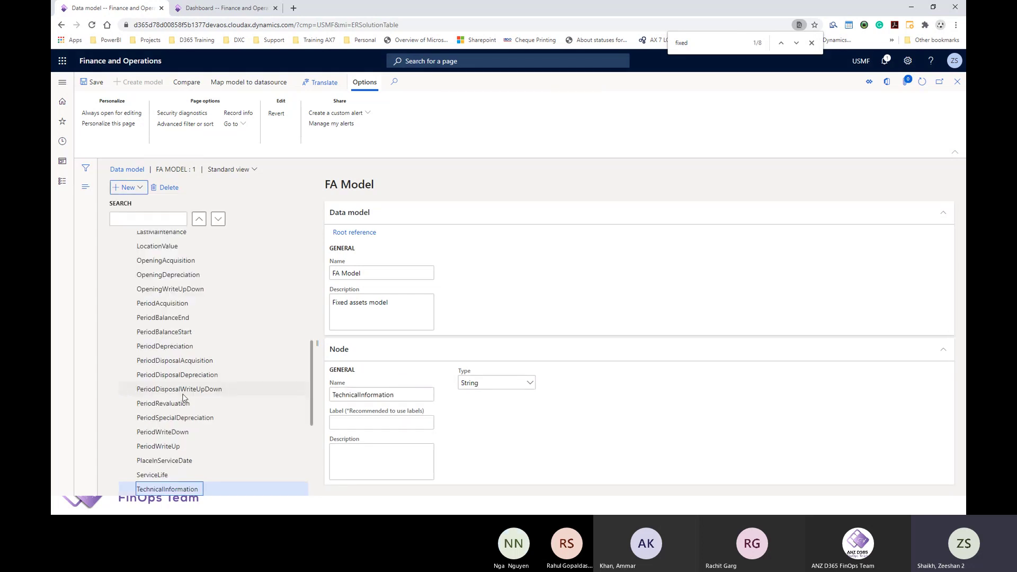
Scroll the data model tree to check the newly added fields.
scroll(183, 397, "up", 5)
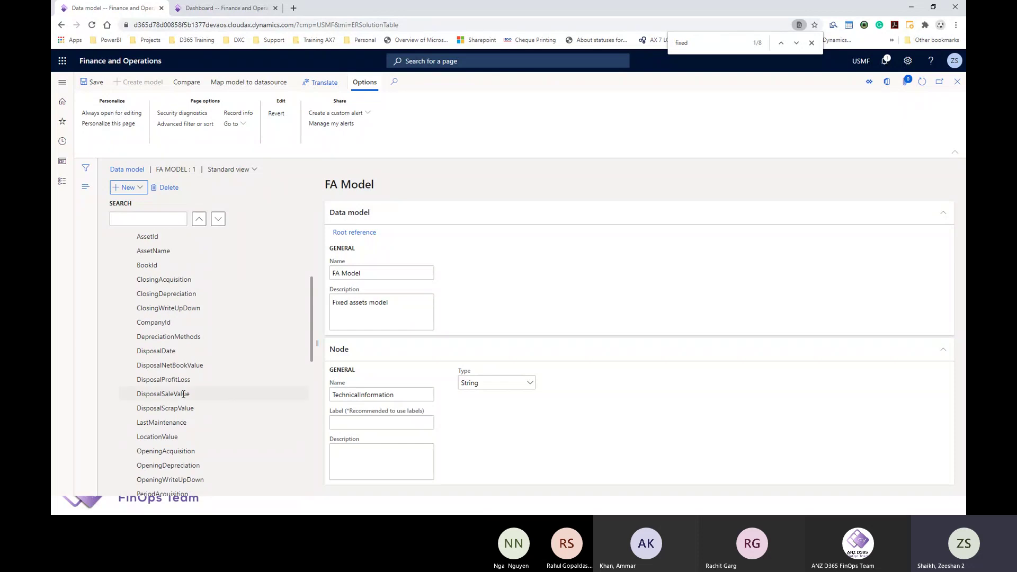
scroll(184, 395, "up", 1)
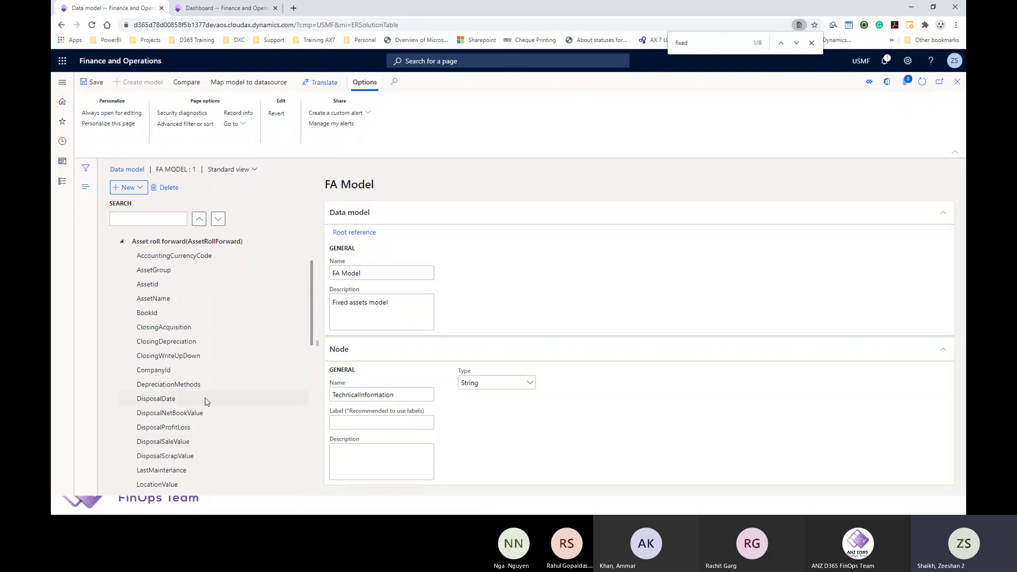
scroll(213, 390, "up", 1)
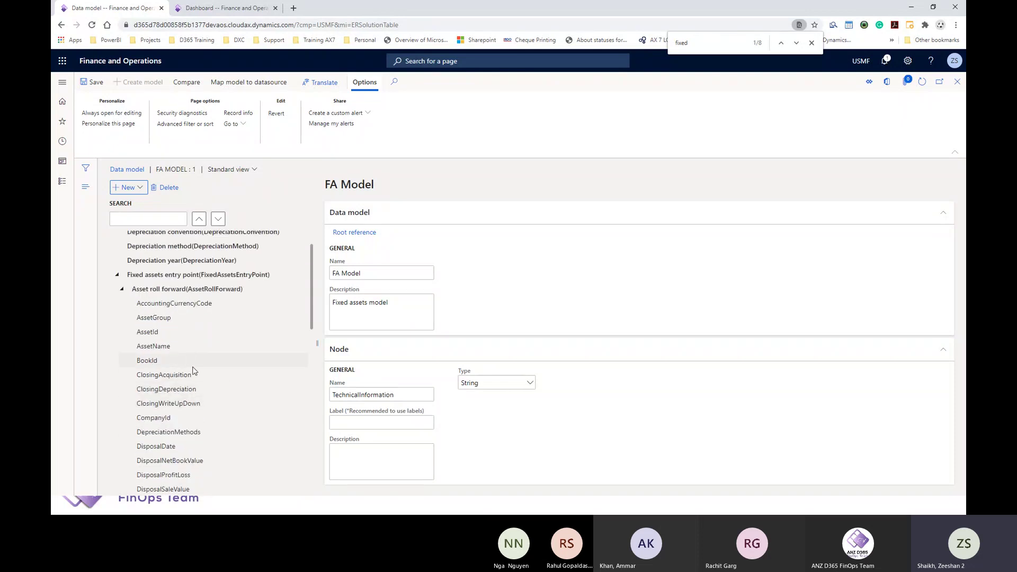
scroll(194, 372, "down", 3)
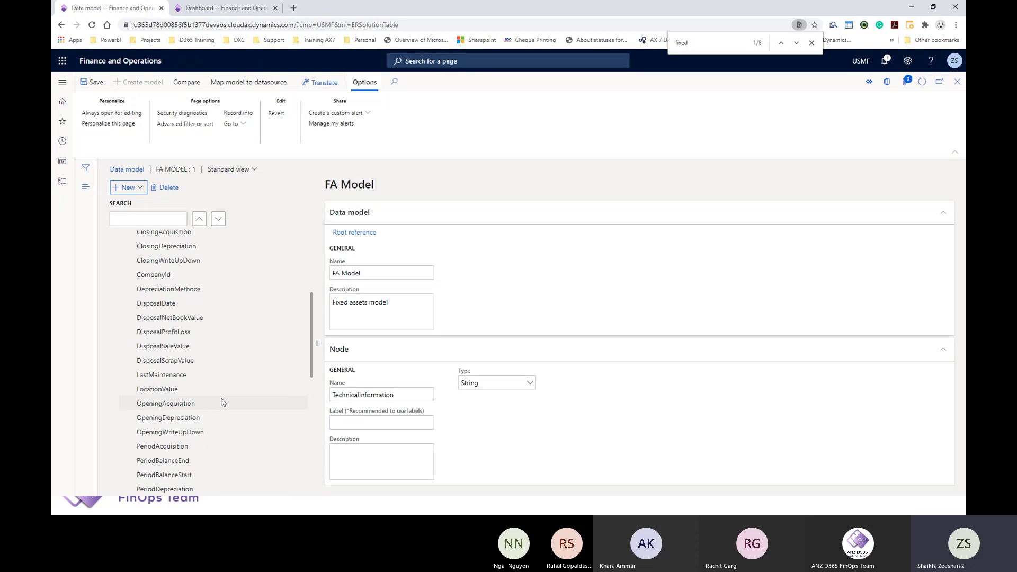
scroll(222, 403, "down", 2)
scroll(222, 404, "up", 3)
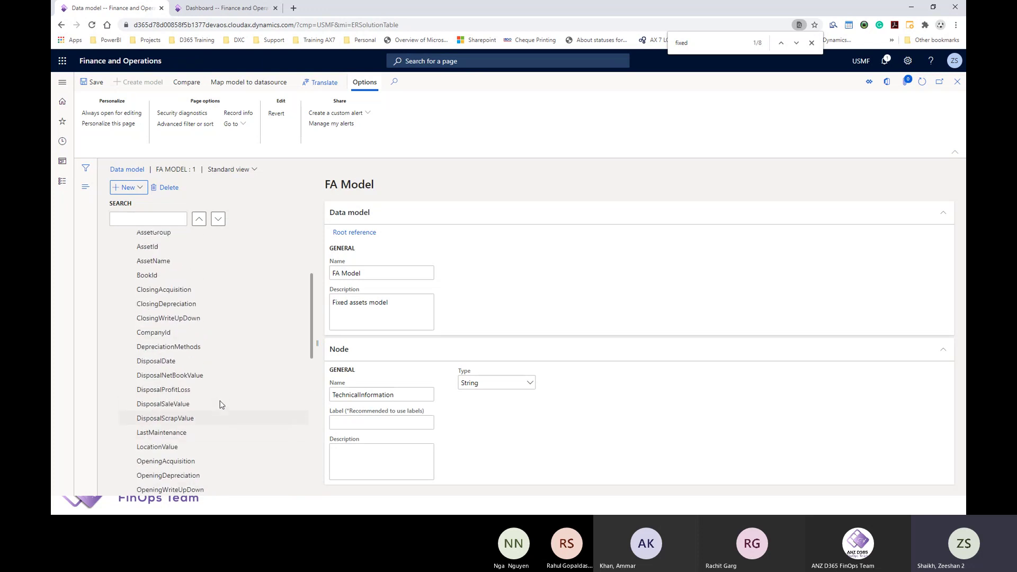
scroll(221, 404, "up", 2)
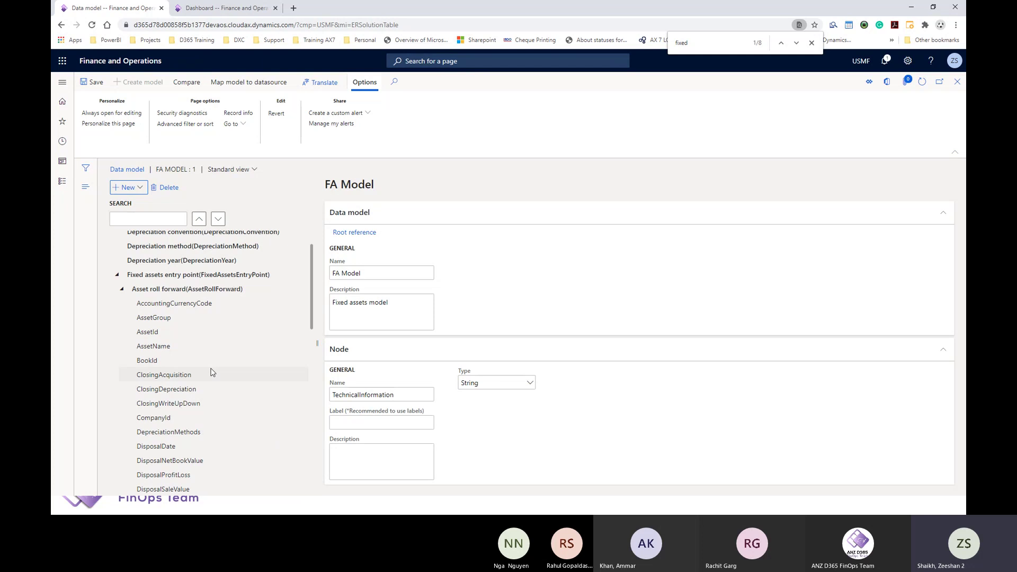
left_click(255, 85)
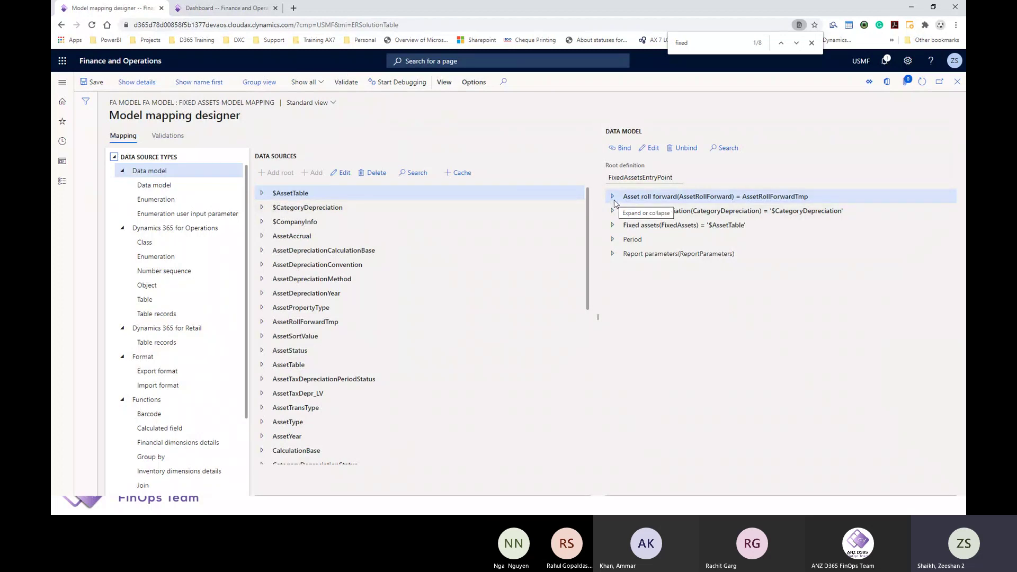
left_click(613, 198)
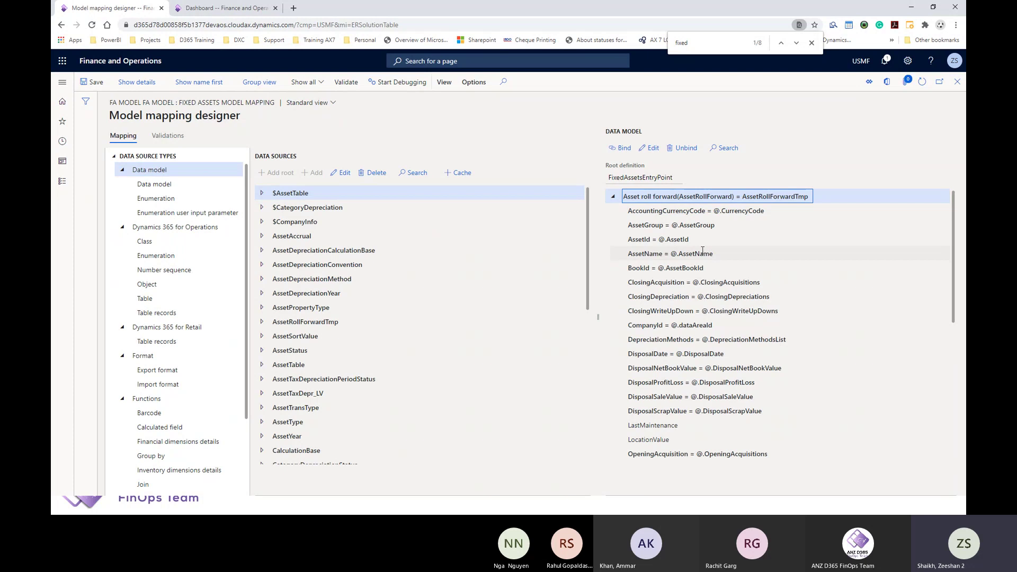
scroll(703, 257, "down", 1)
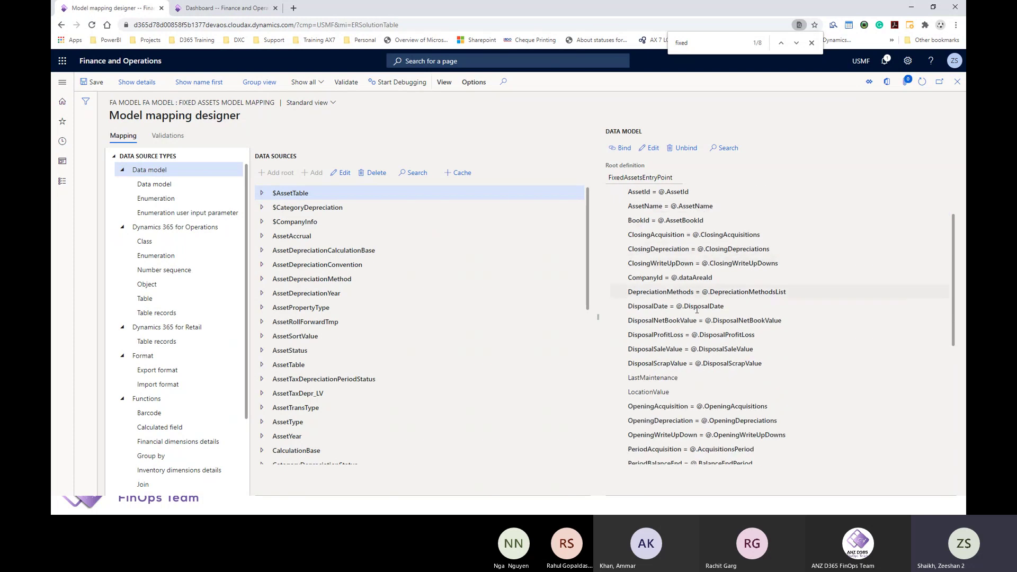
left_click(679, 379)
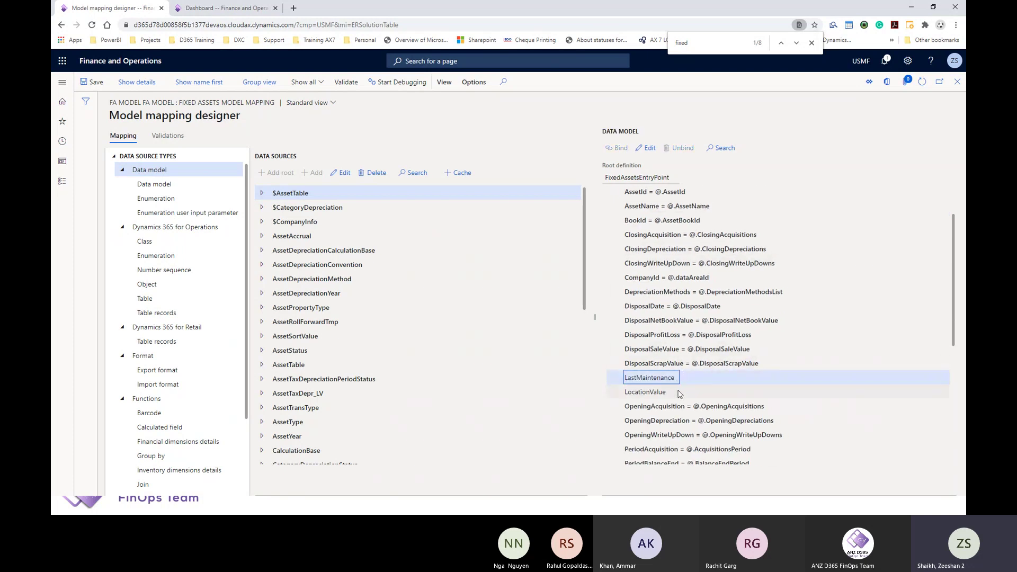
left_click(671, 395)
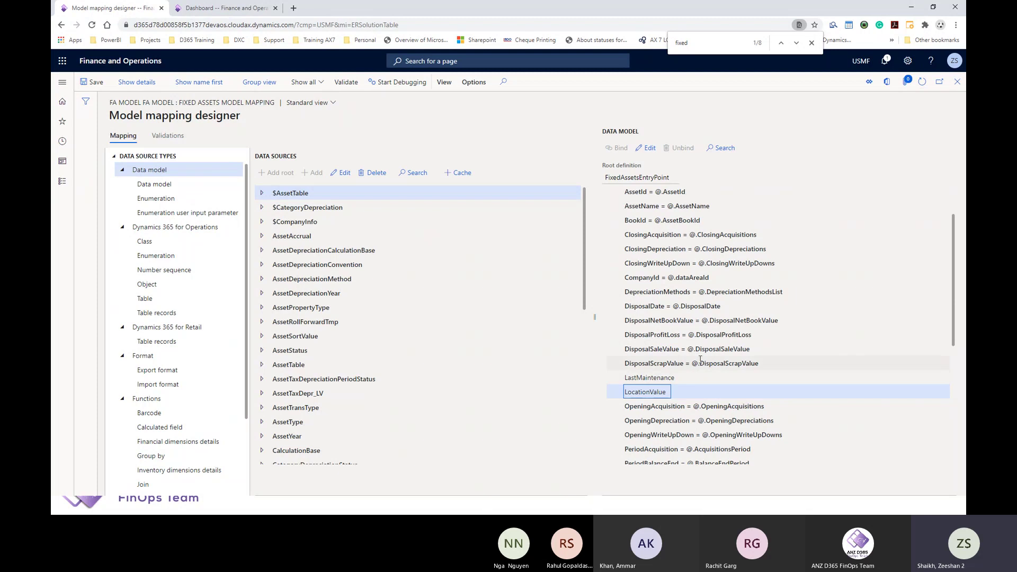
left_click(673, 379)
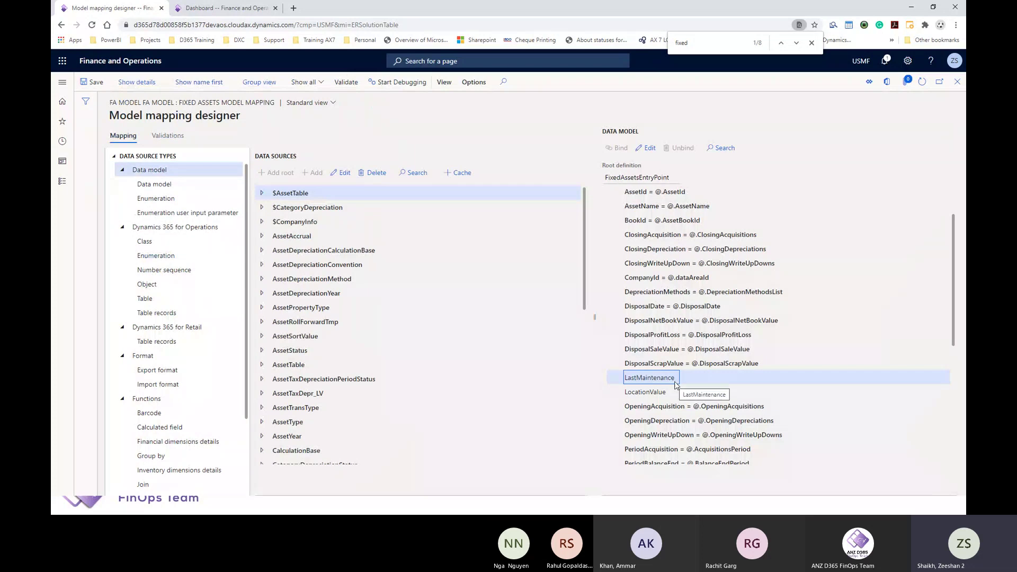
scroll(678, 381, "down", 3)
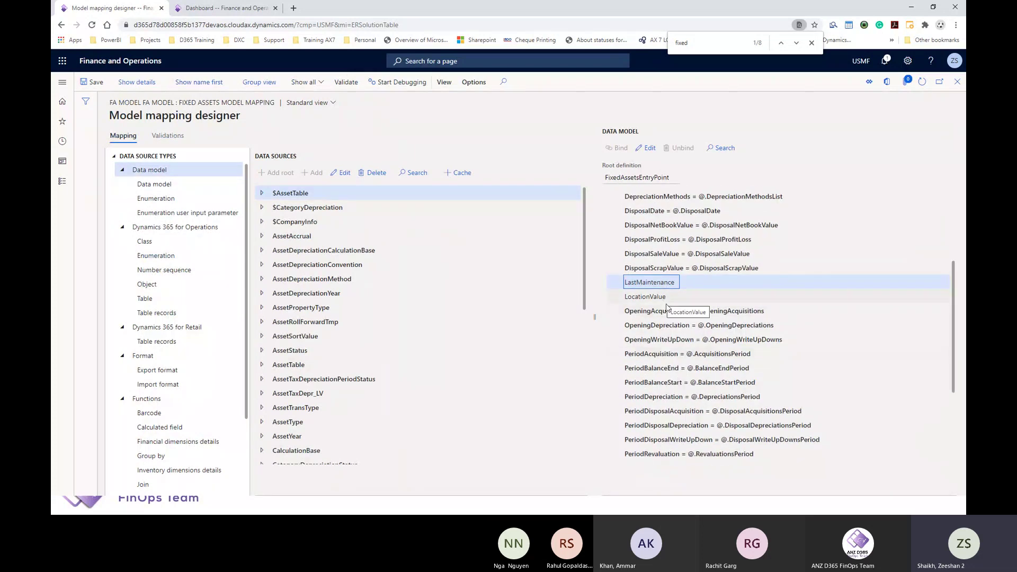
scroll(668, 312, "down", 4)
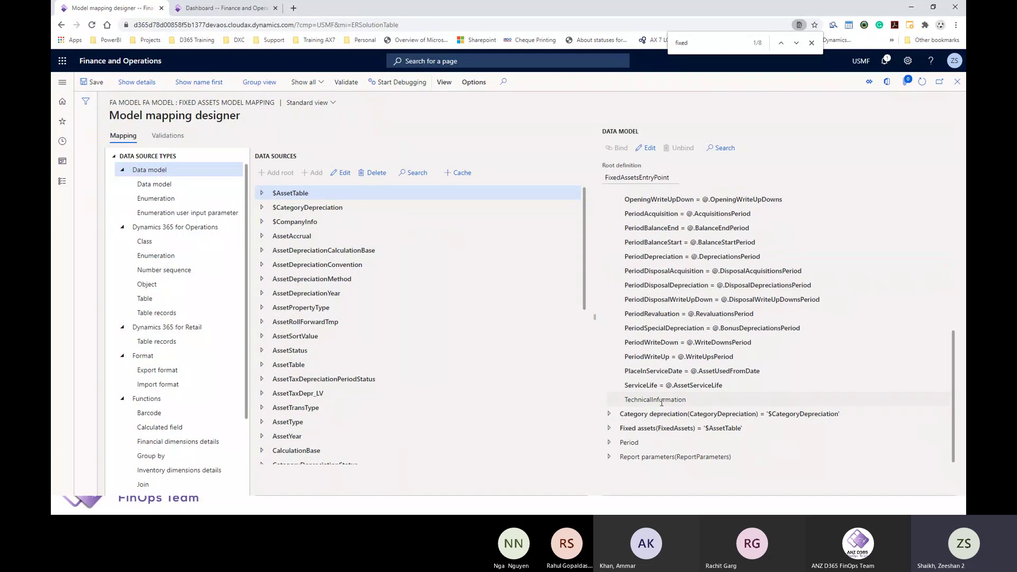
scroll(667, 368, "up", 4)
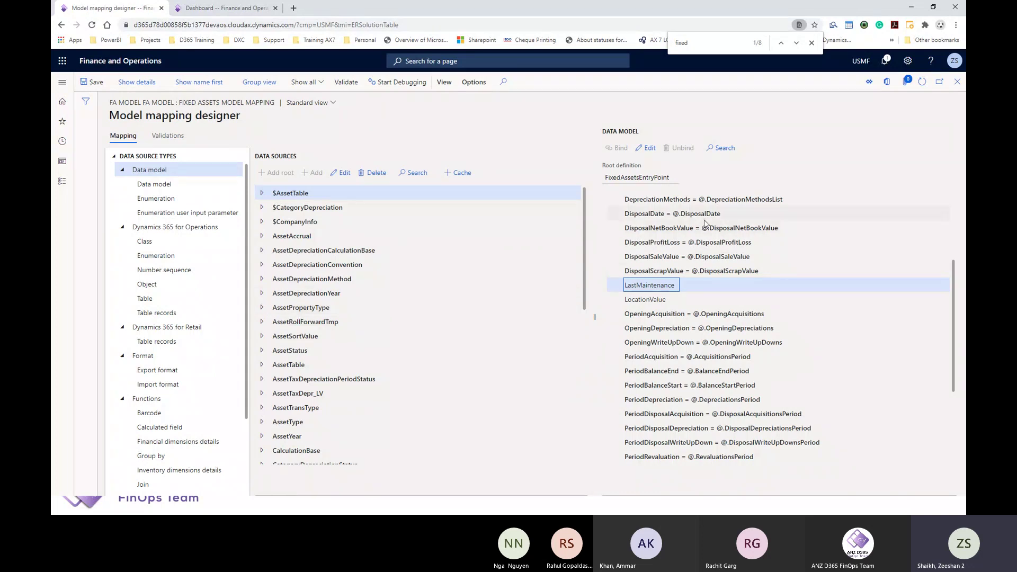
scroll(697, 254, "up", 3)
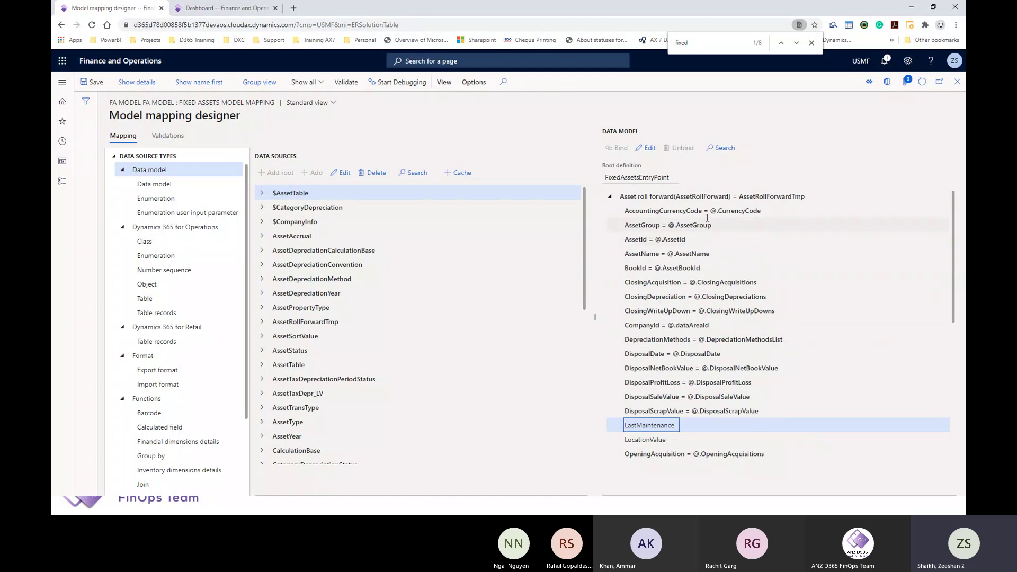
left_click(685, 213)
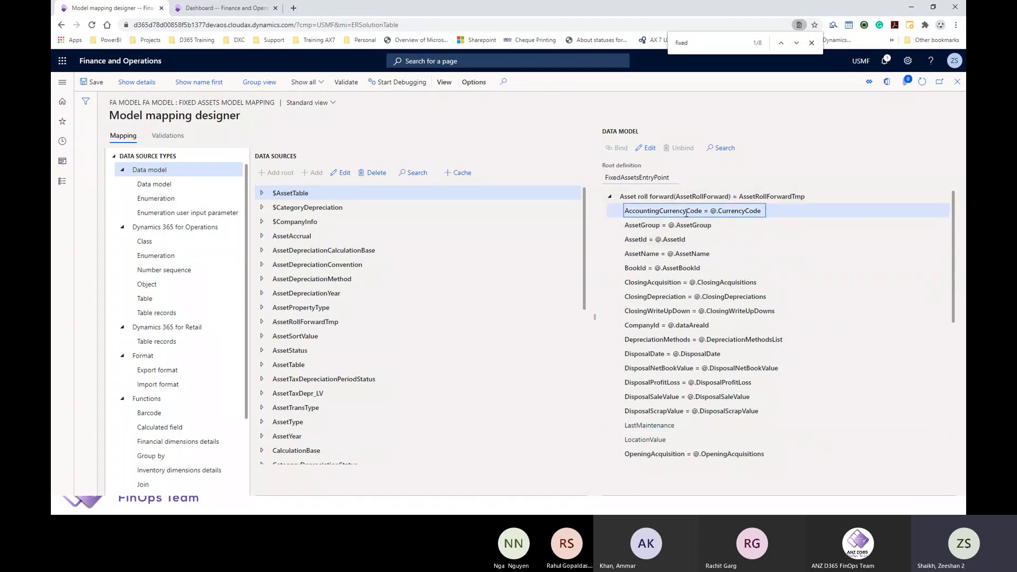
left_click(649, 152)
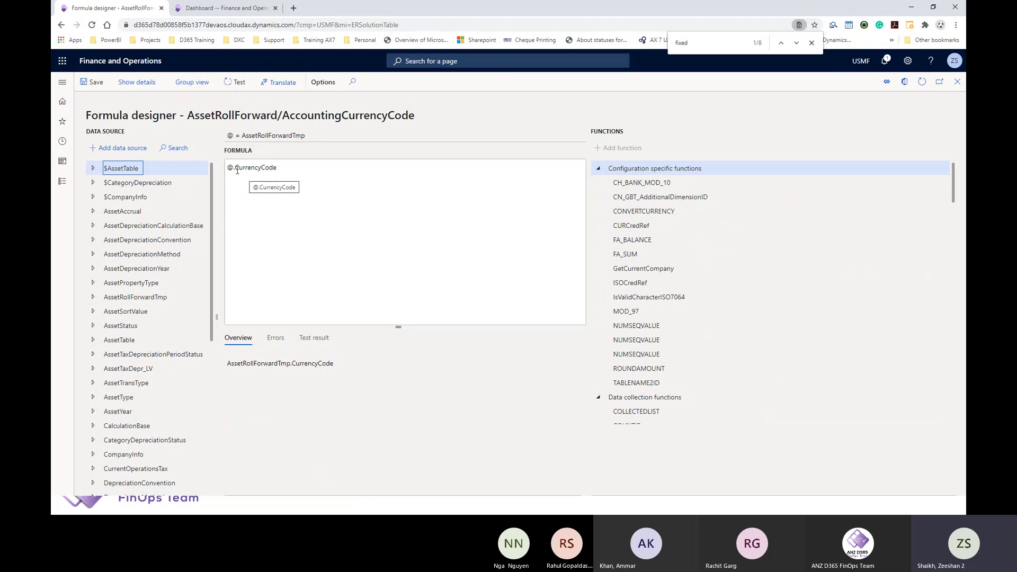
left_click_drag(237, 170, 279, 170)
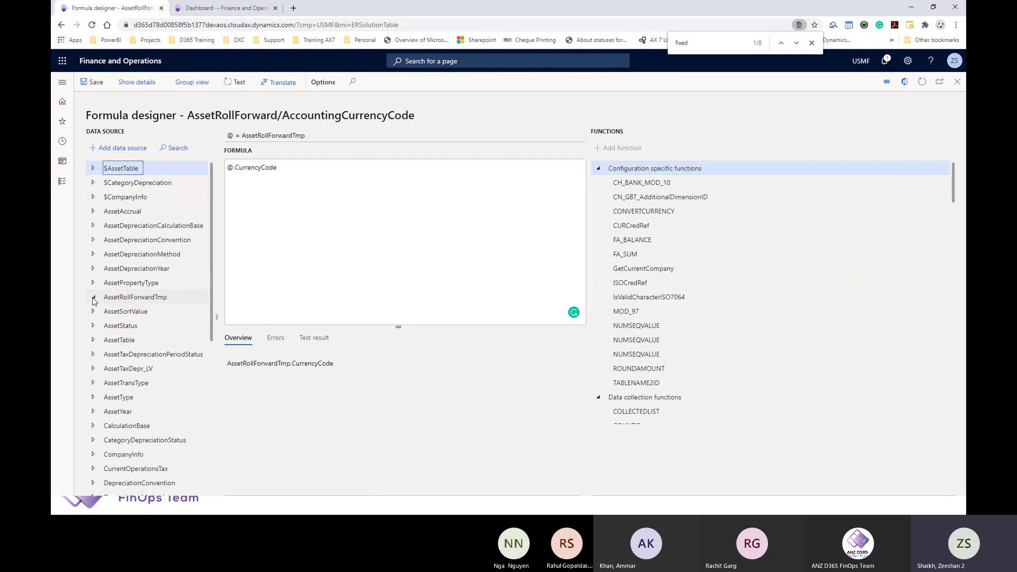
left_click(93, 298)
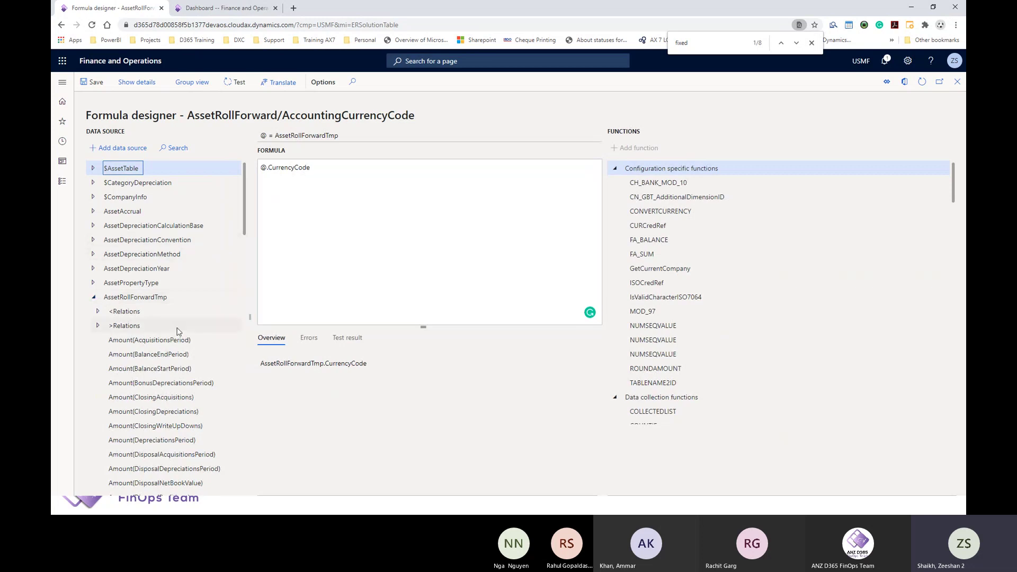
scroll(172, 350, "down", 1)
scroll(171, 351, "down", 10)
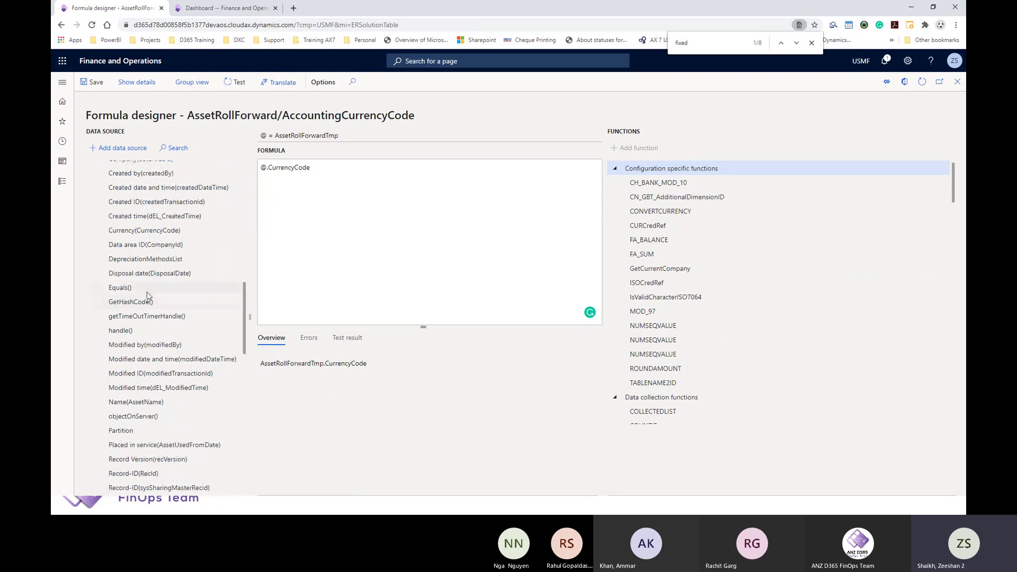
scroll(146, 299, "up", 3)
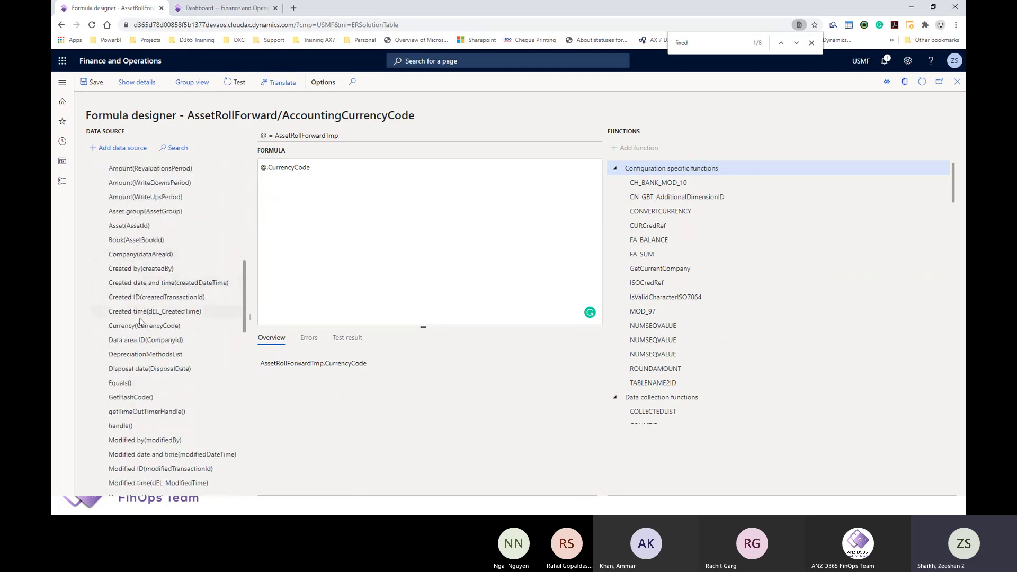
left_click(138, 326)
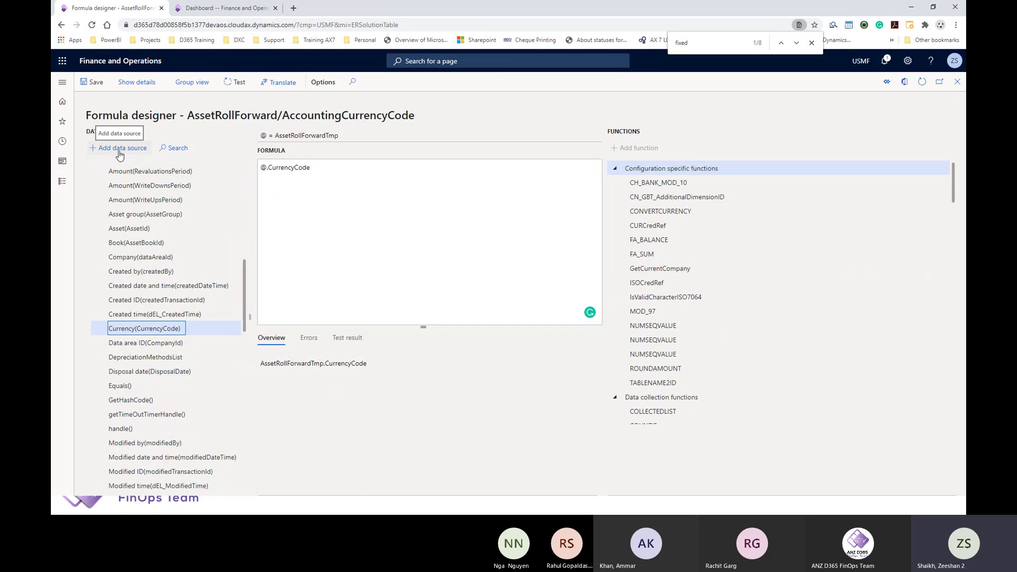
left_click(957, 81)
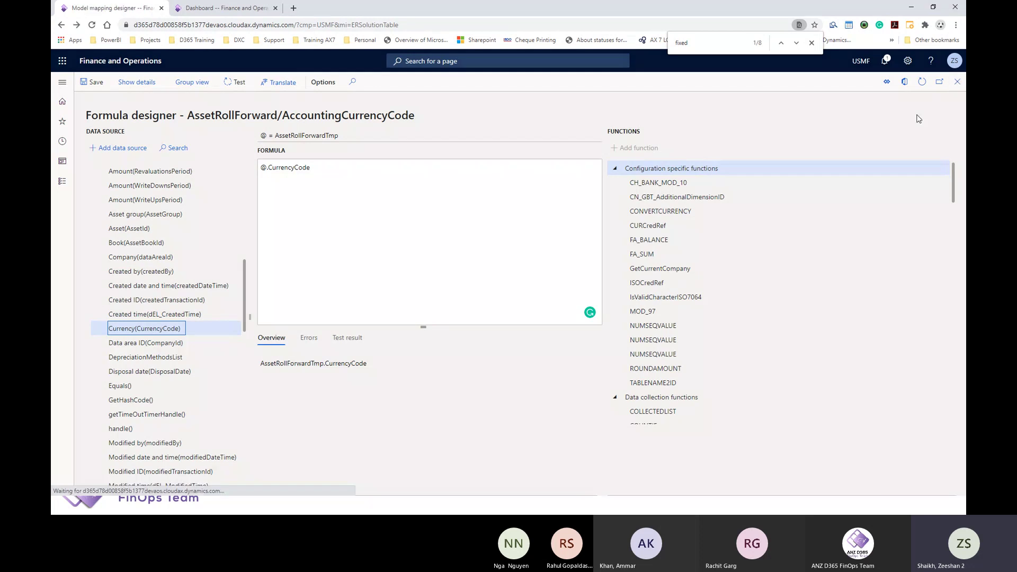
Select the unbound LastMaintenance item and the AssetRollForwardTmp data source.
scroll(674, 321, "down", 1)
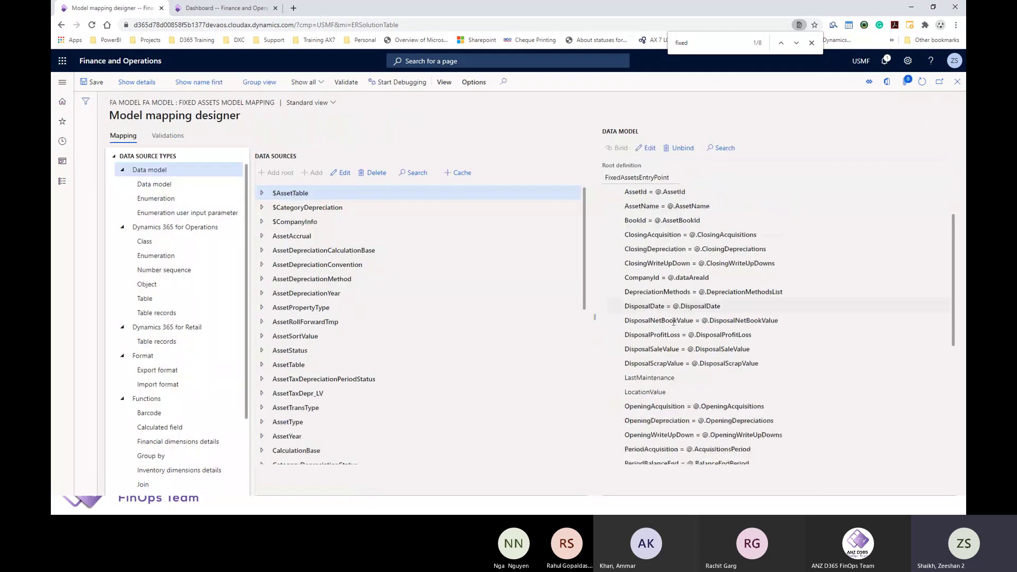
left_click(662, 379)
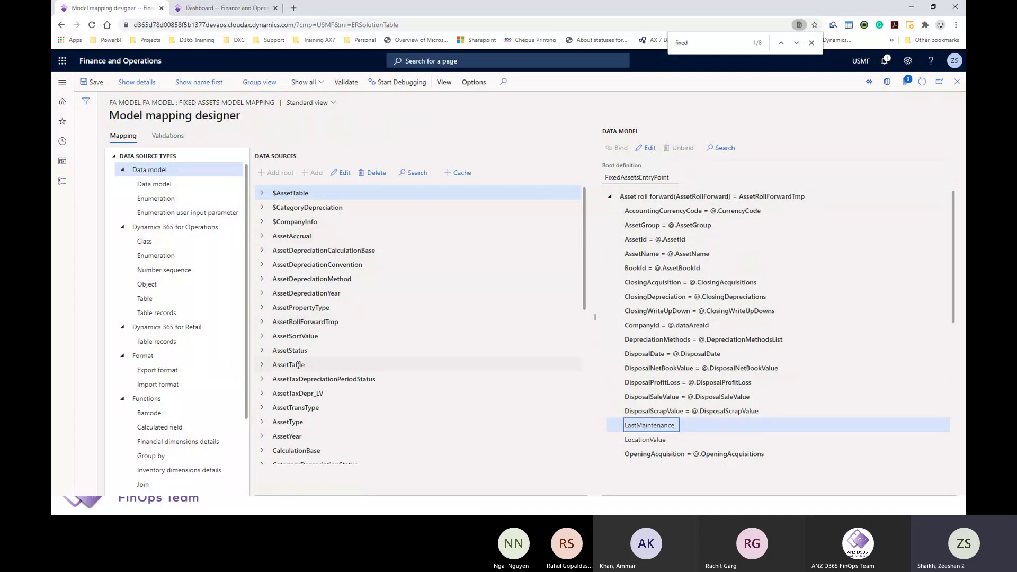
scroll(298, 365, "down", 3)
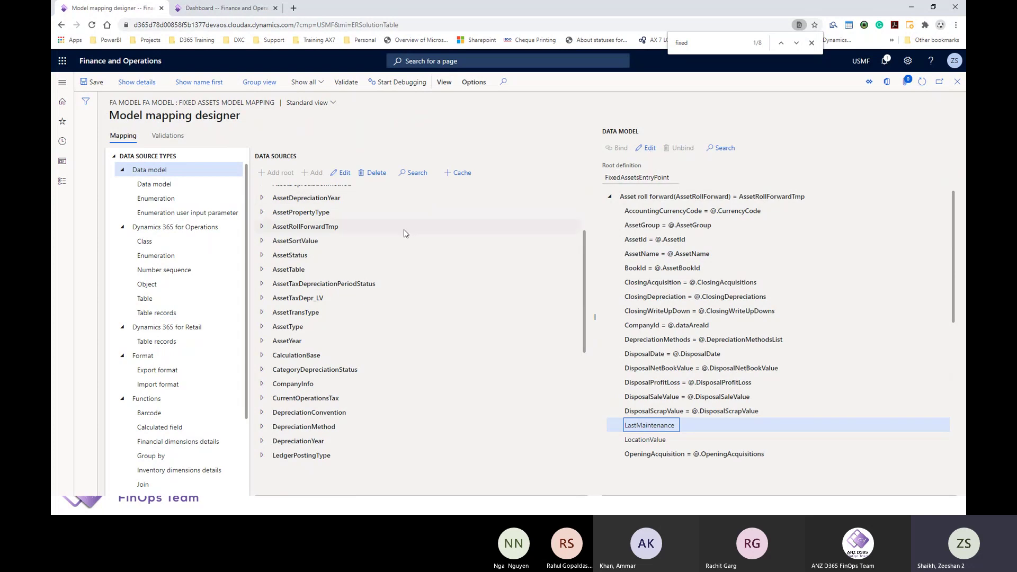
left_click(280, 230)
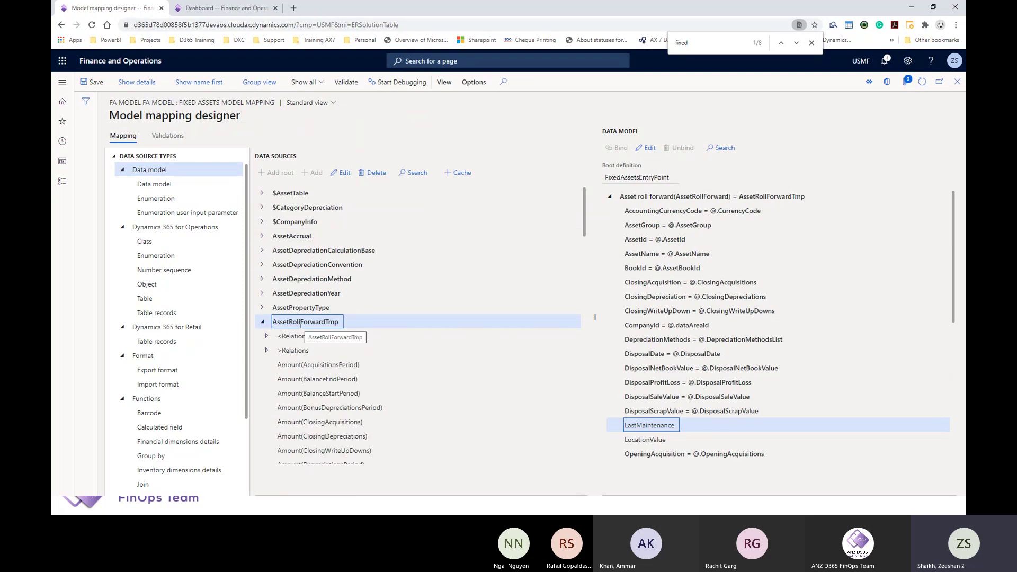
scroll(301, 325, "down", 1)
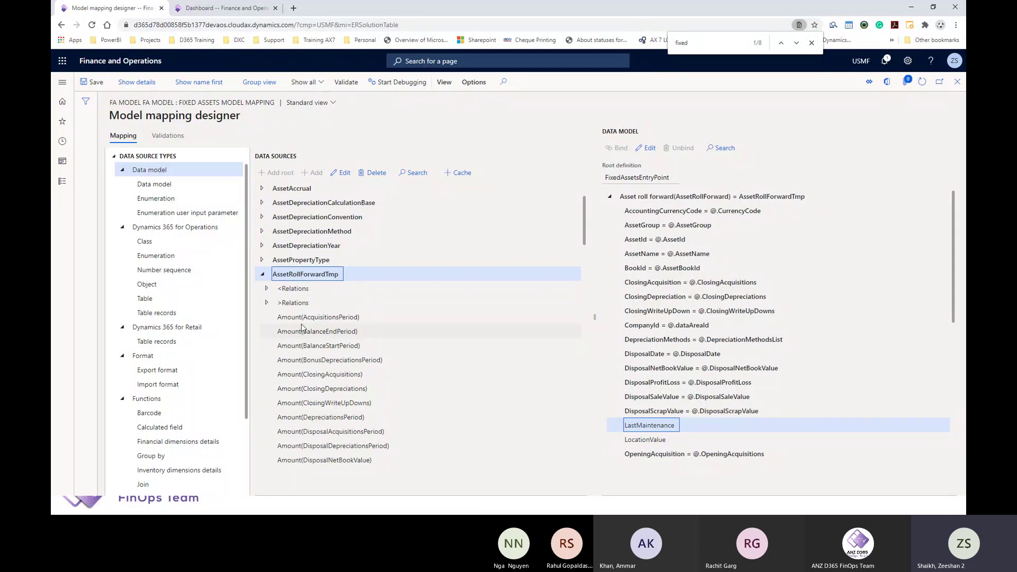
scroll(302, 327, "down", 3)
scroll(312, 332, "down", 3)
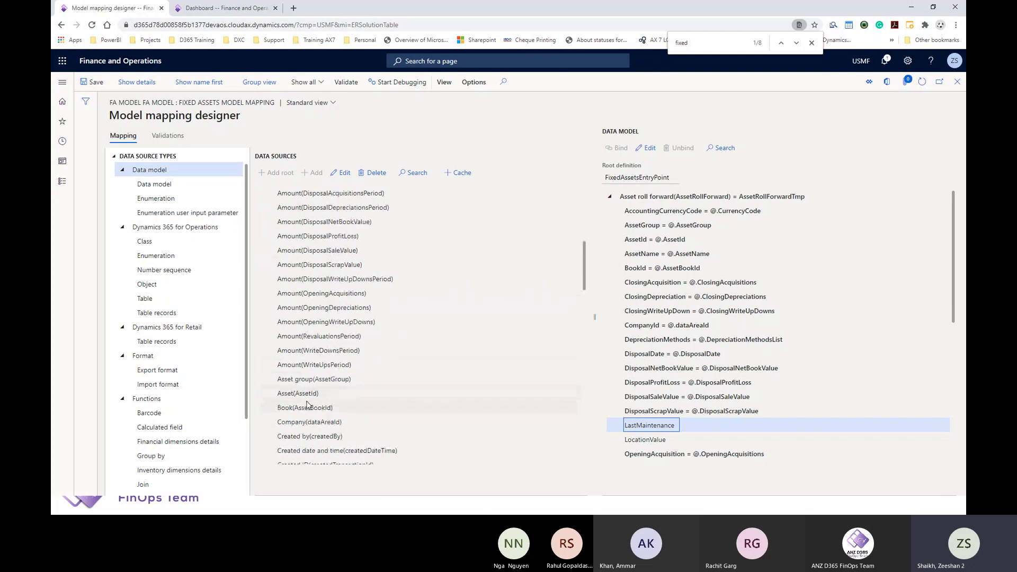
scroll(309, 406, "up", 4)
scroll(308, 407, "up", 1)
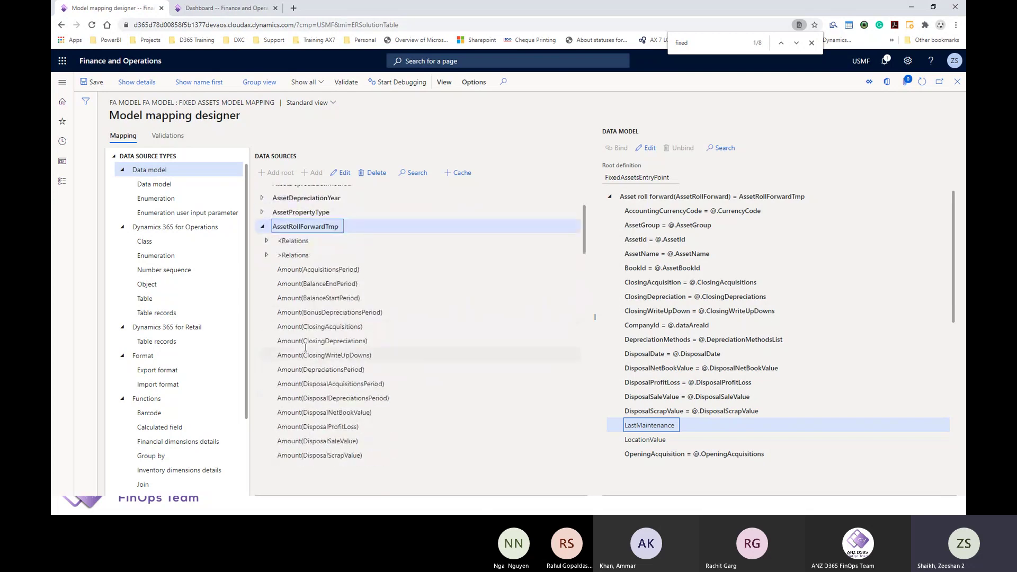
Expand AssetRollForwardTmp's relations down to the Fixed assets(AssetId) fields.
left_click(267, 256)
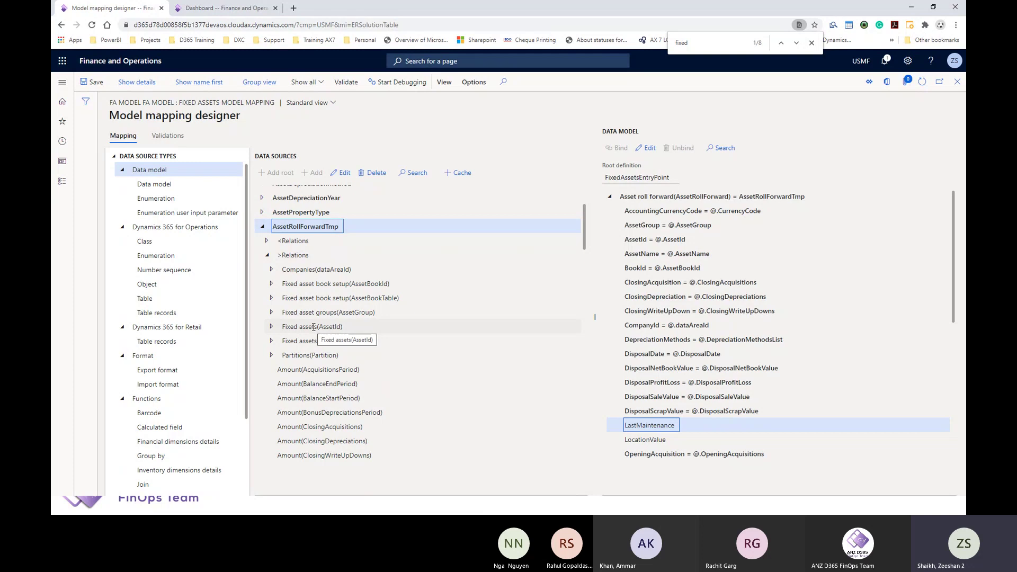
left_click(272, 327)
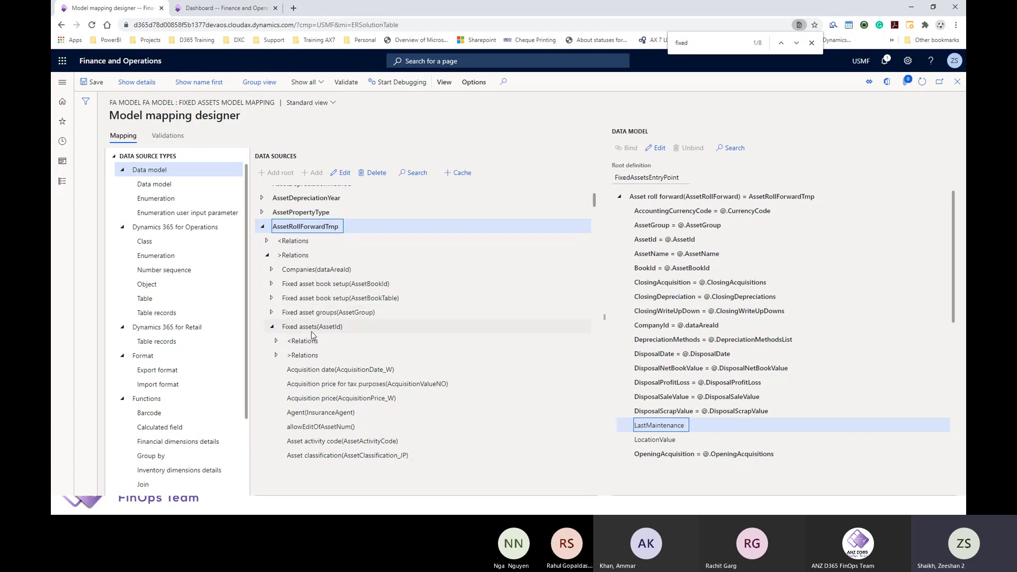
scroll(318, 336, "down", 1)
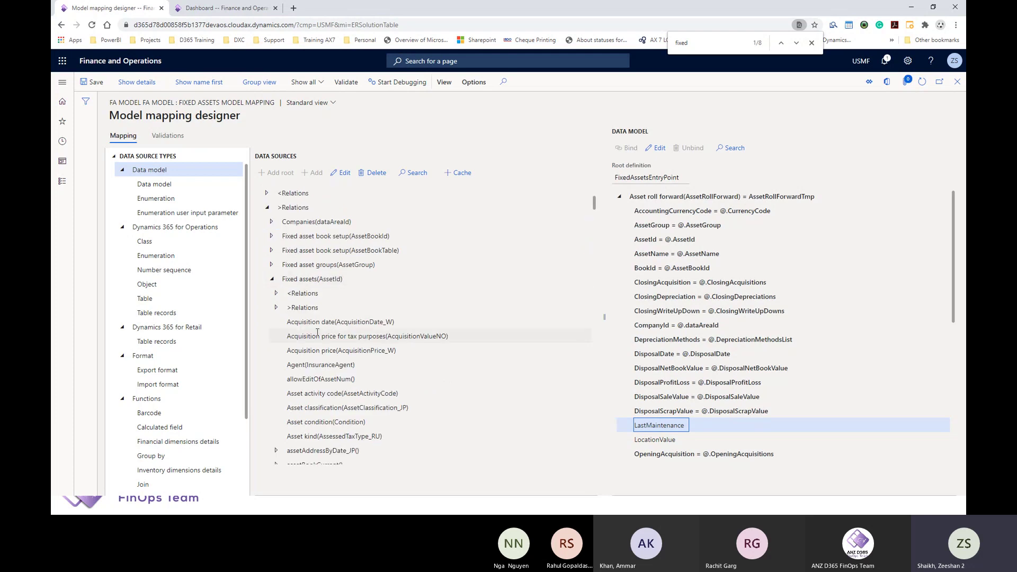
scroll(318, 336, "down", 1)
scroll(330, 444, "down", 4)
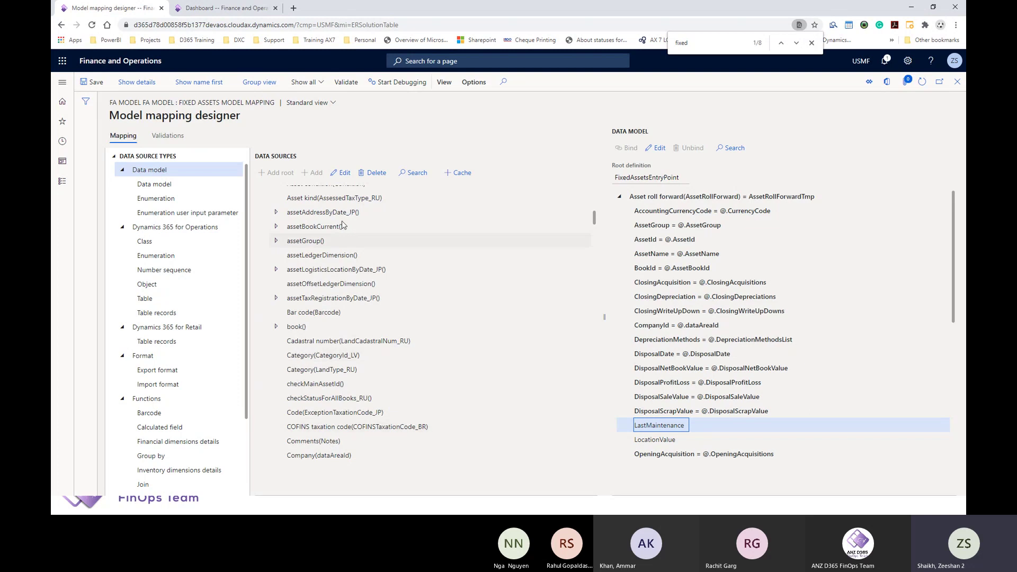
Find 'last', bind LastMaintenance to '>Relations'.AssetId.LastMaintenance, then select LocationValue.
left_click(414, 174)
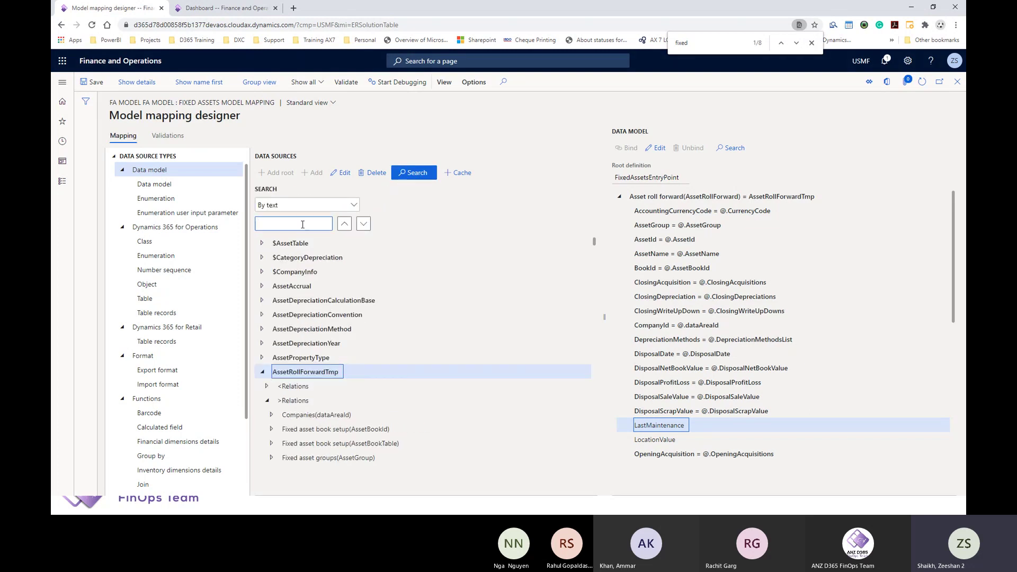
type("last")
left_click(361, 227)
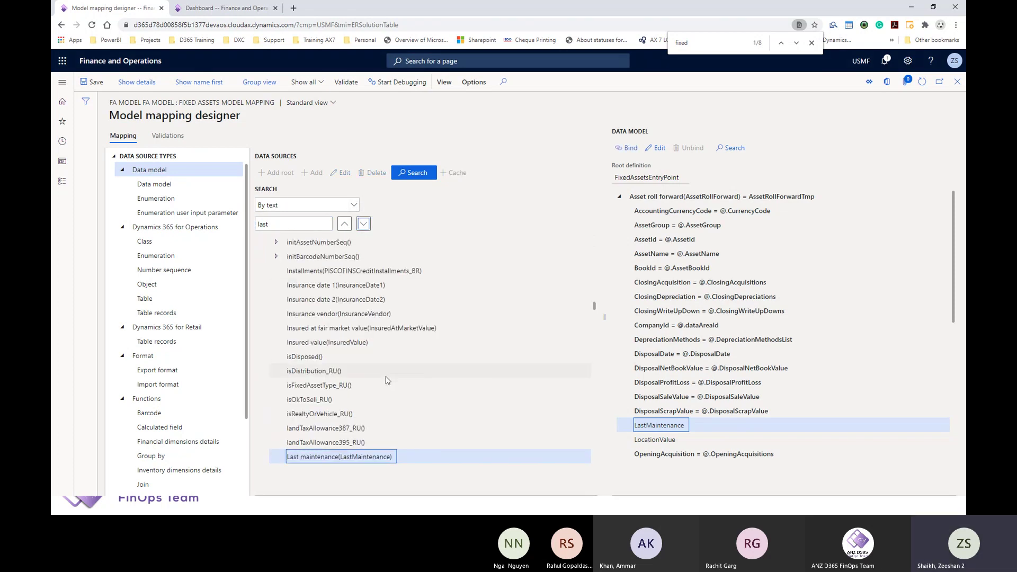
scroll(386, 313, "down", 1)
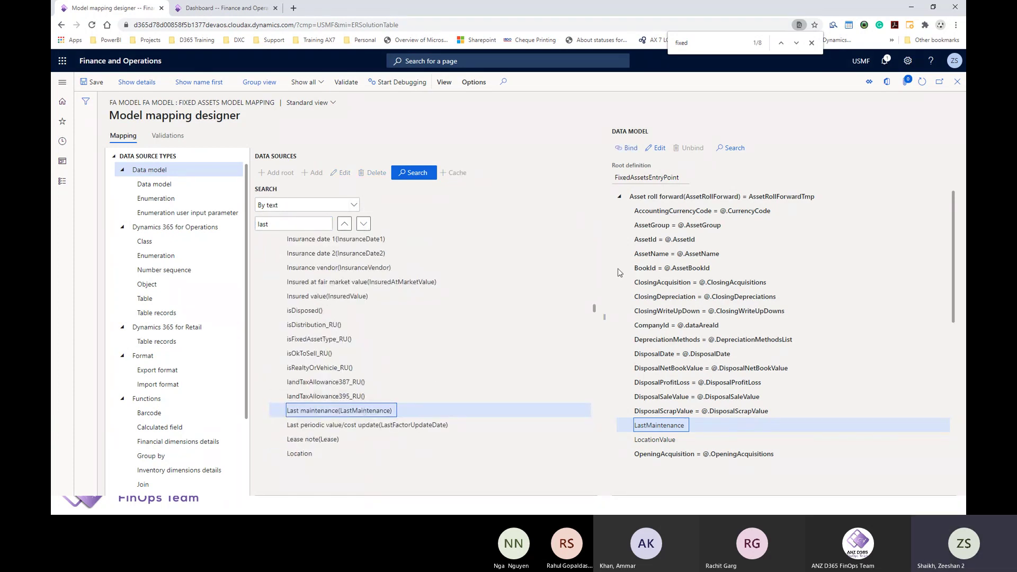
left_click(628, 149)
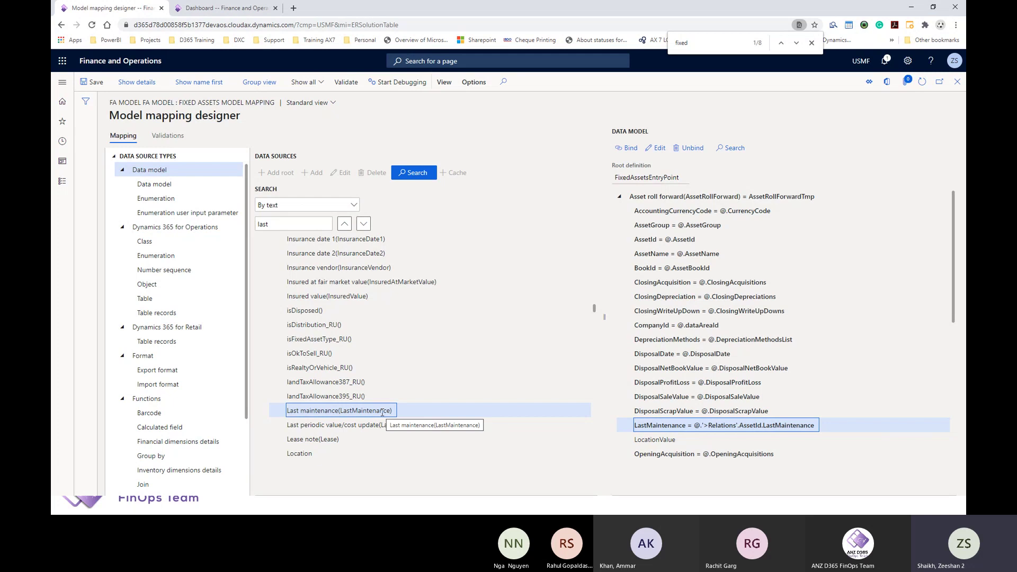
left_click(657, 442)
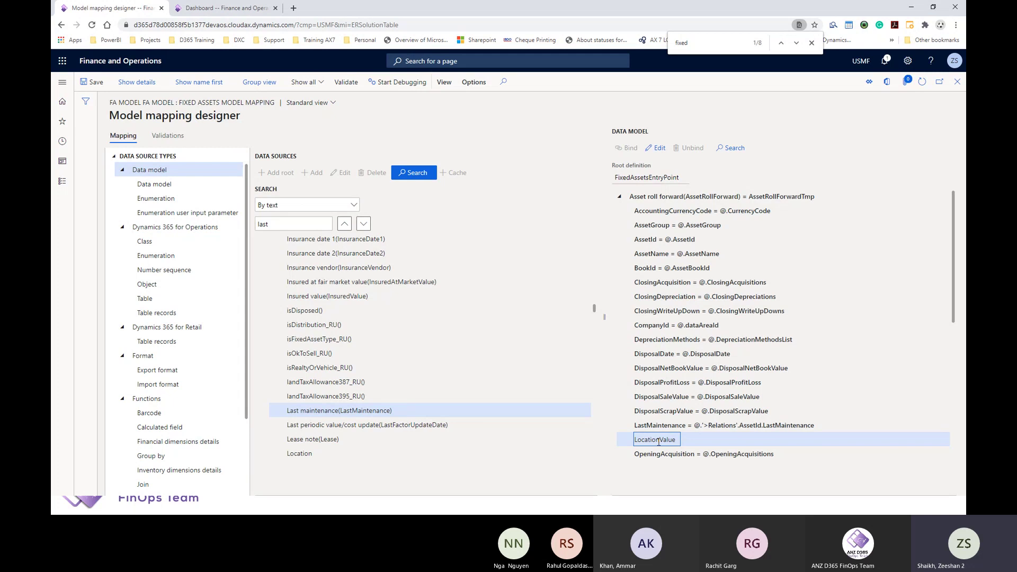
Open the Formula designer for LocationValue and expand AssetRollForwardTmp in the data sources.
left_click(660, 151)
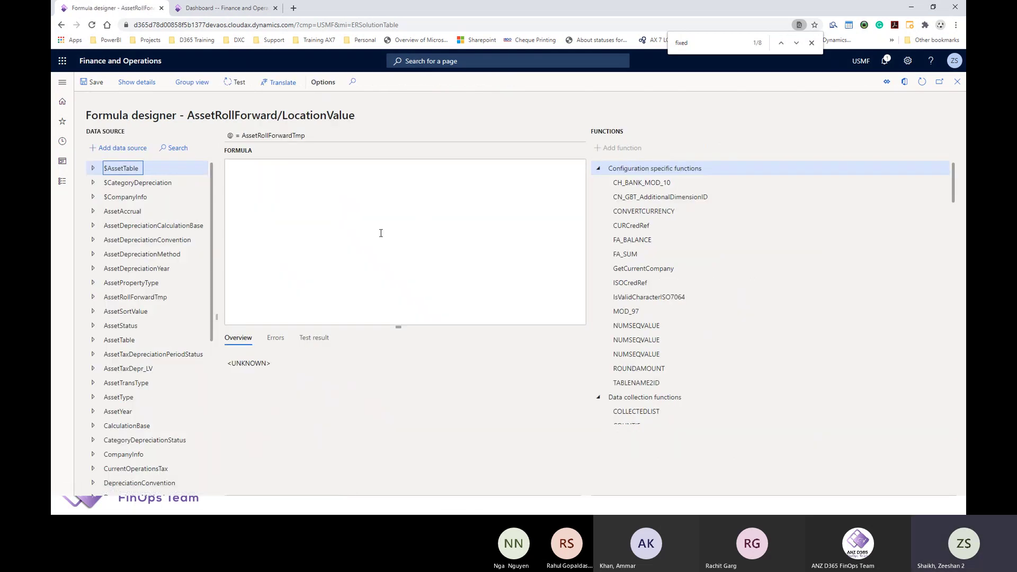
left_click(93, 297)
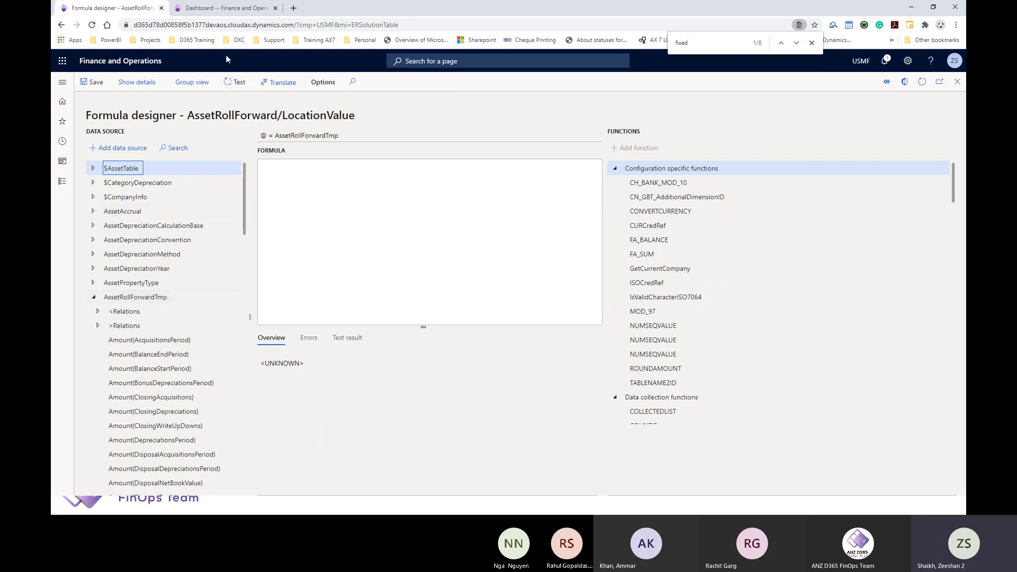
On the Dashboard tab, open fixed asset COMP-000001 Notebook PC and show its HQ_1ST_FL location.
left_click(220, 7)
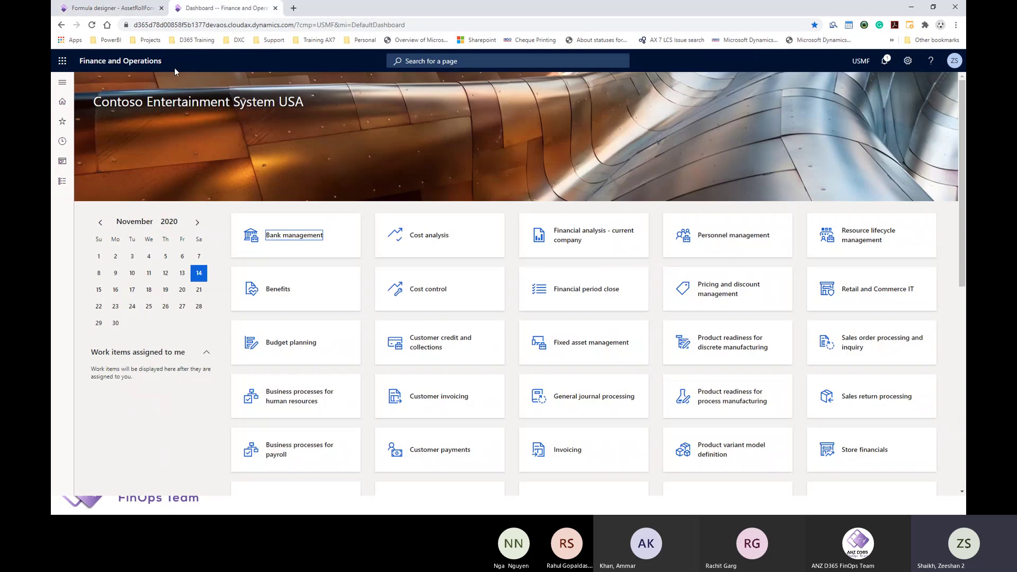
left_click(62, 182)
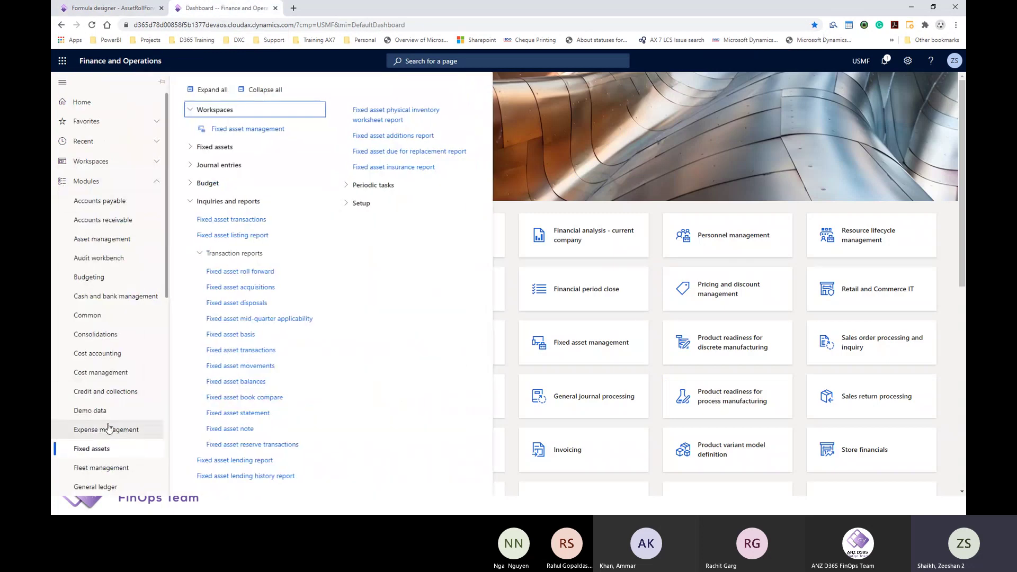
left_click(210, 146)
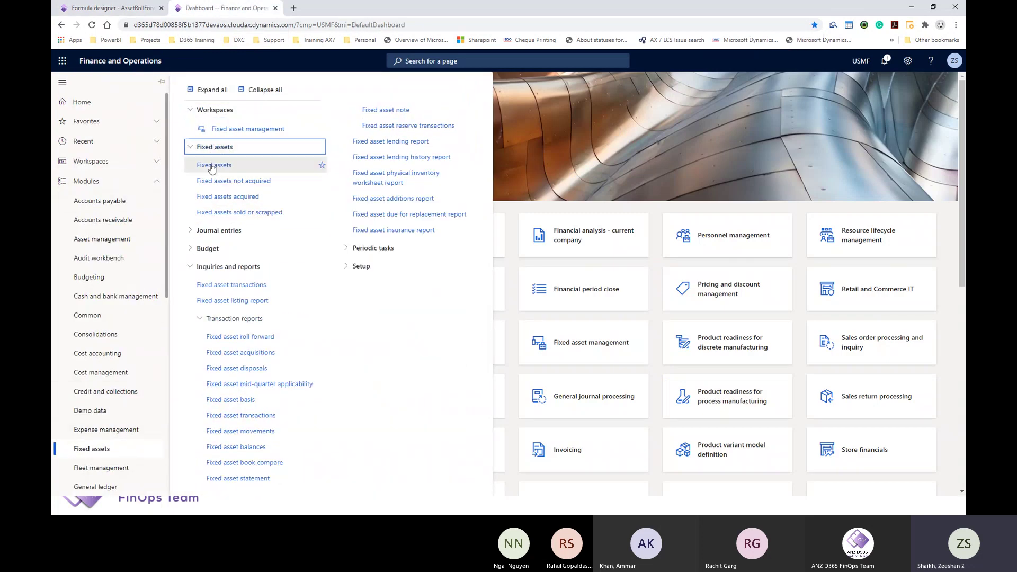
left_click(211, 165)
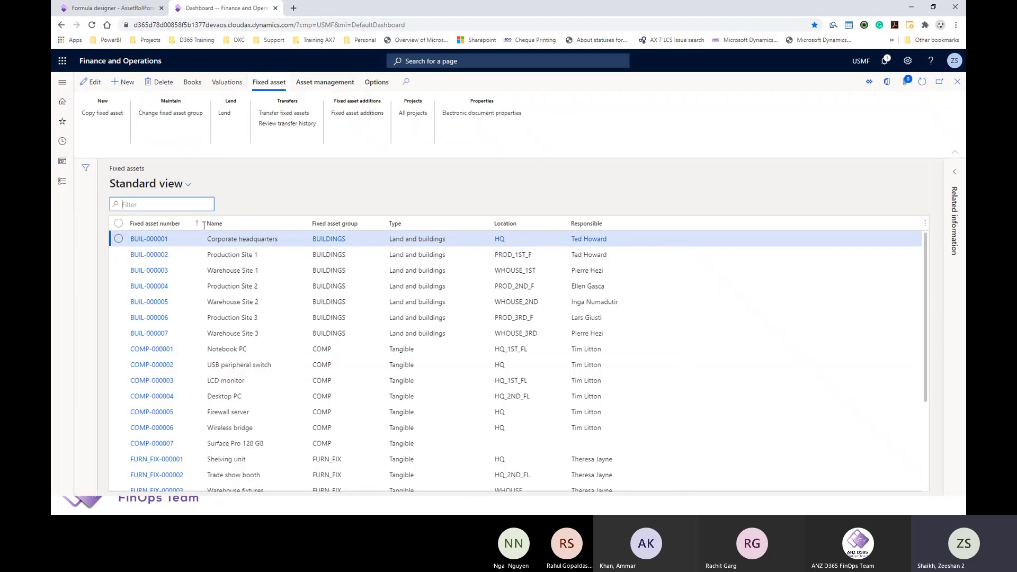
left_click(162, 351)
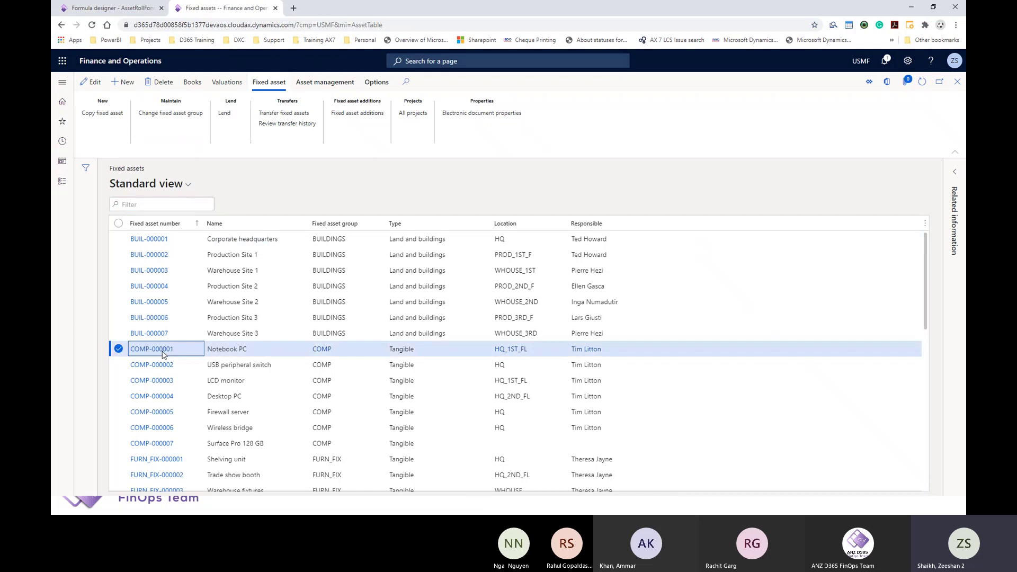
left_click(161, 350)
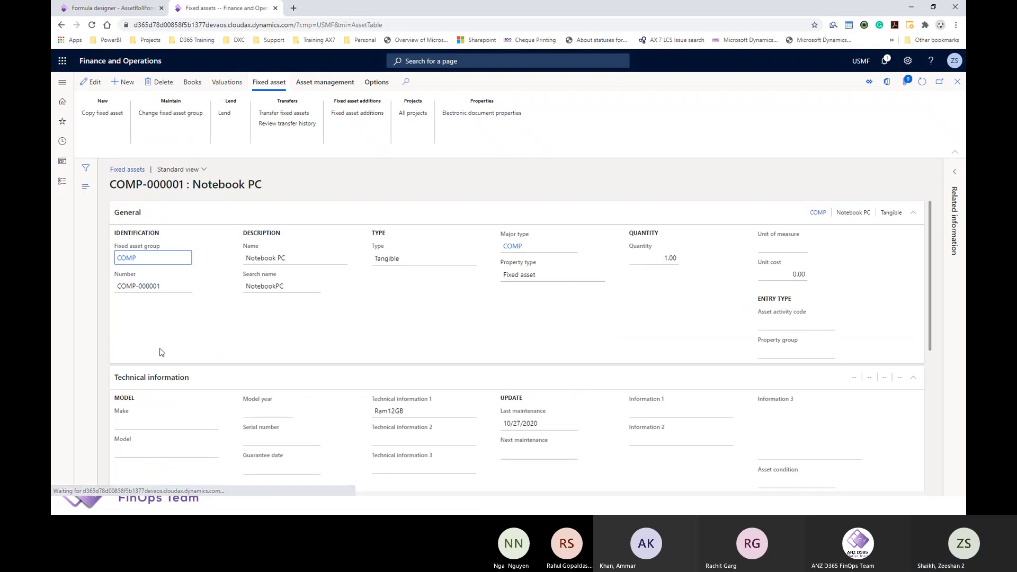
scroll(193, 342, "down", 3)
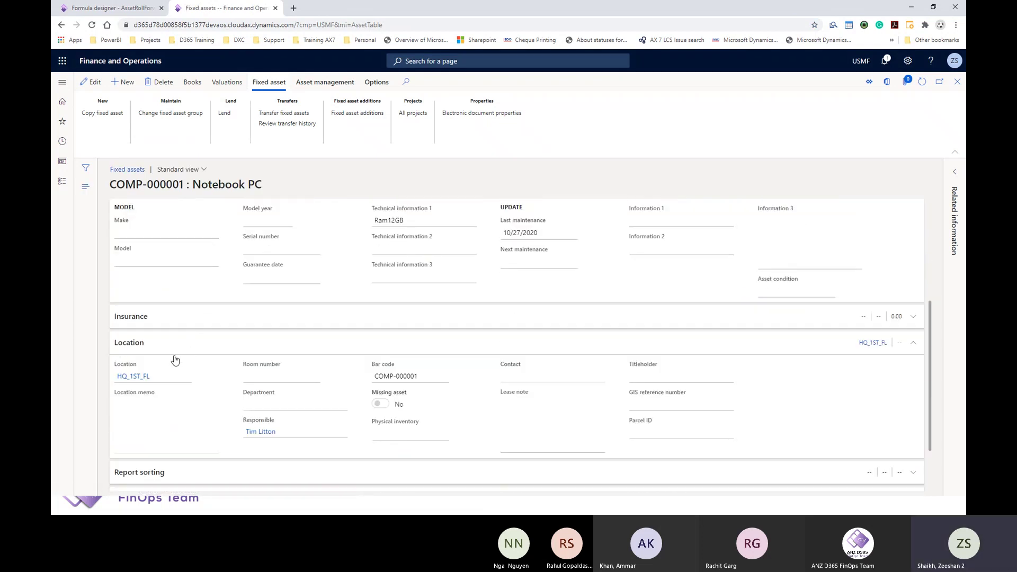
Open the HQ_1ST_FL location record to check its name, Headquarter 1st Floor.
left_click(142, 378)
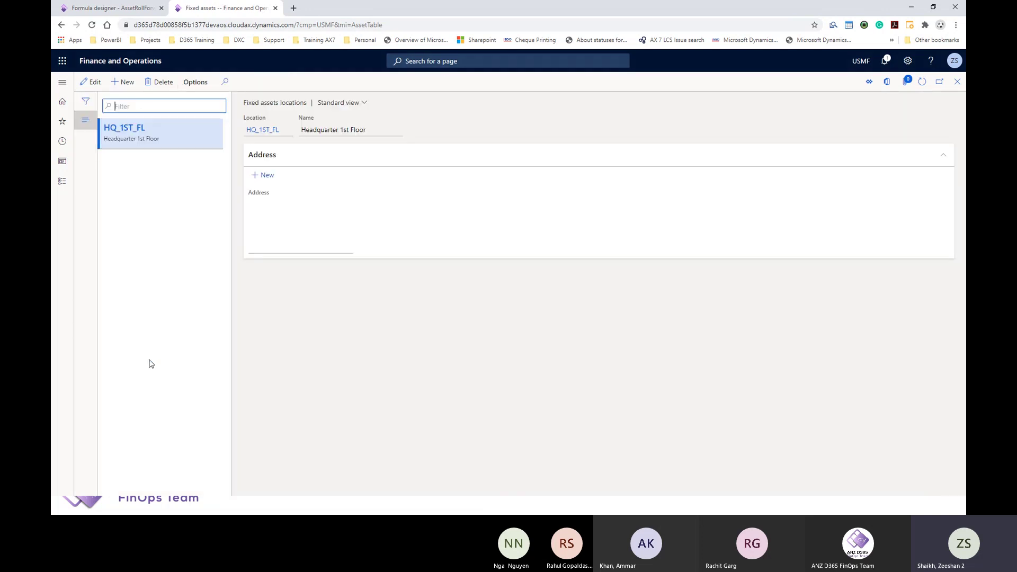
left_click(370, 131)
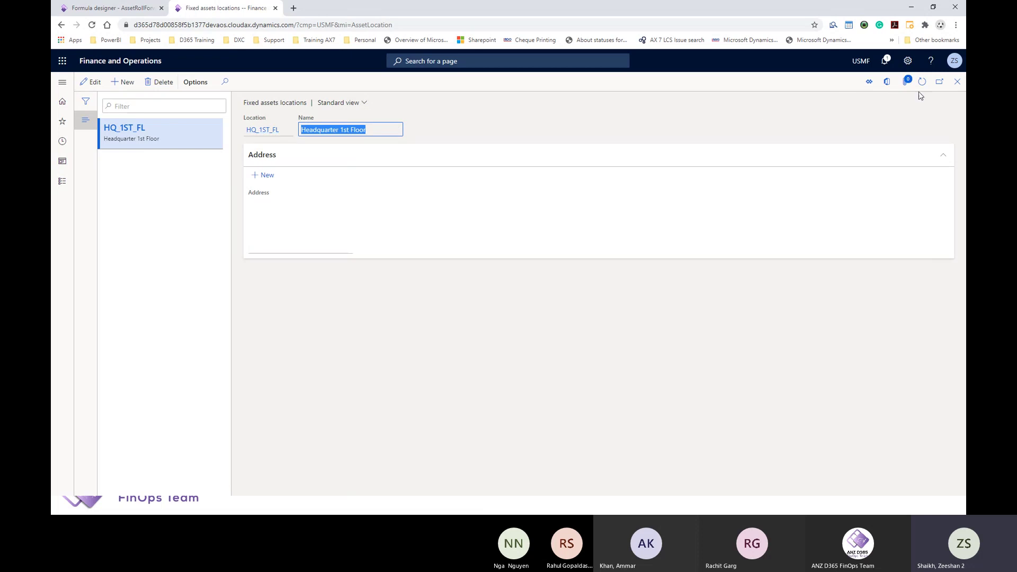
left_click(957, 81)
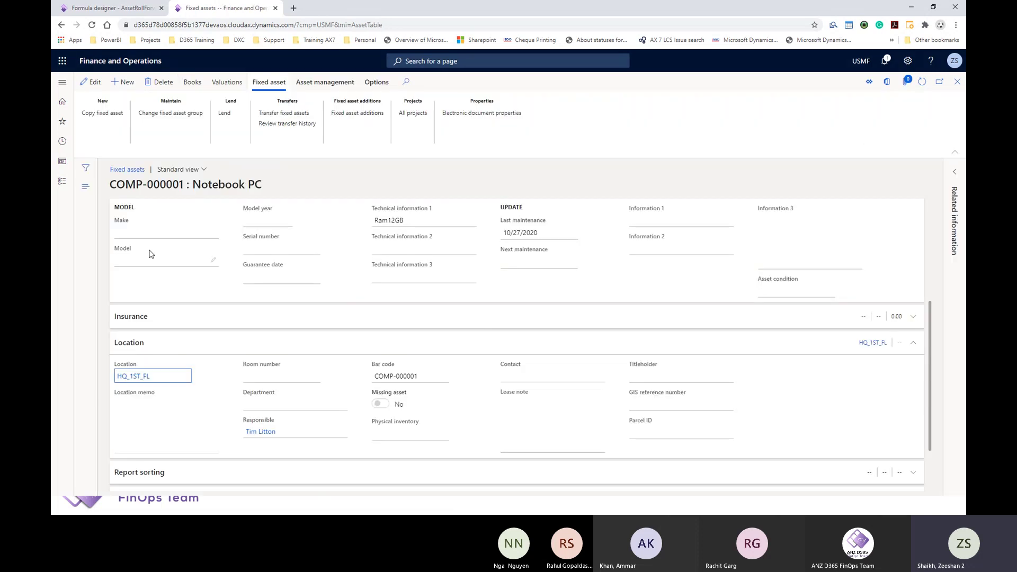
right_click(146, 377)
Look up the location Name field's Form information, which shows form AssetLocation.
mouse_move(154, 384)
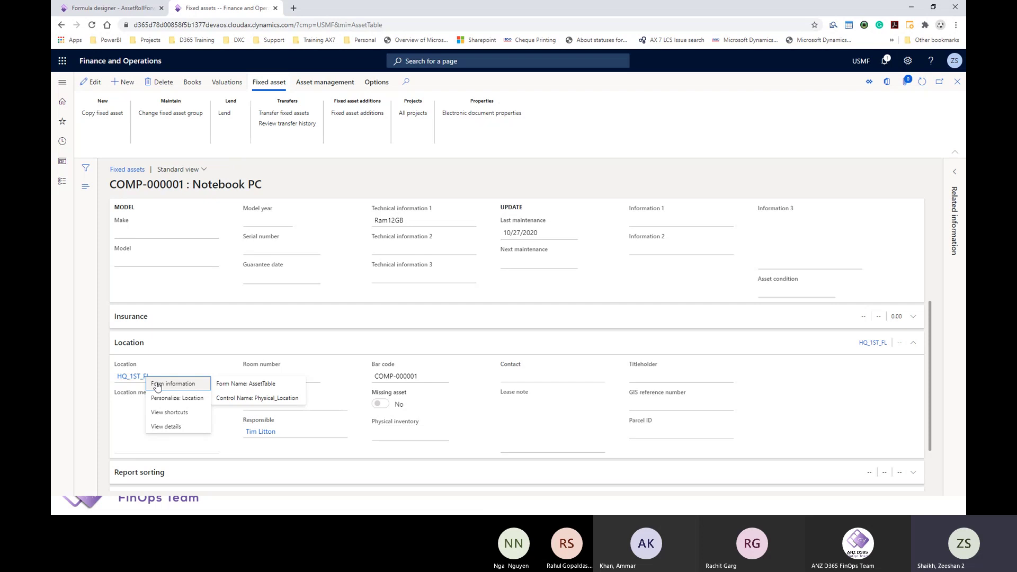
left_click(126, 380)
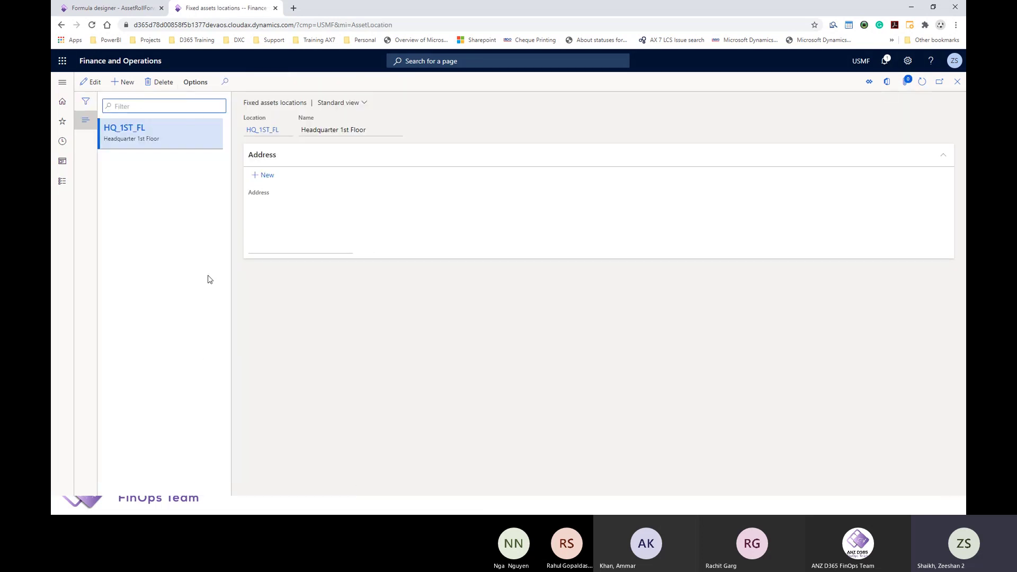
left_click(313, 133)
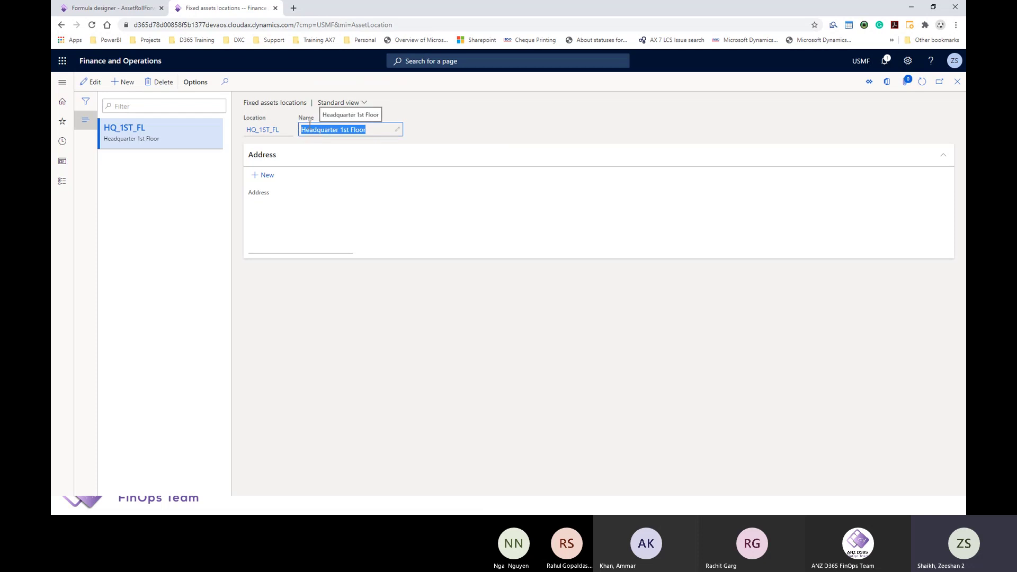
right_click(333, 130)
left_click(313, 121)
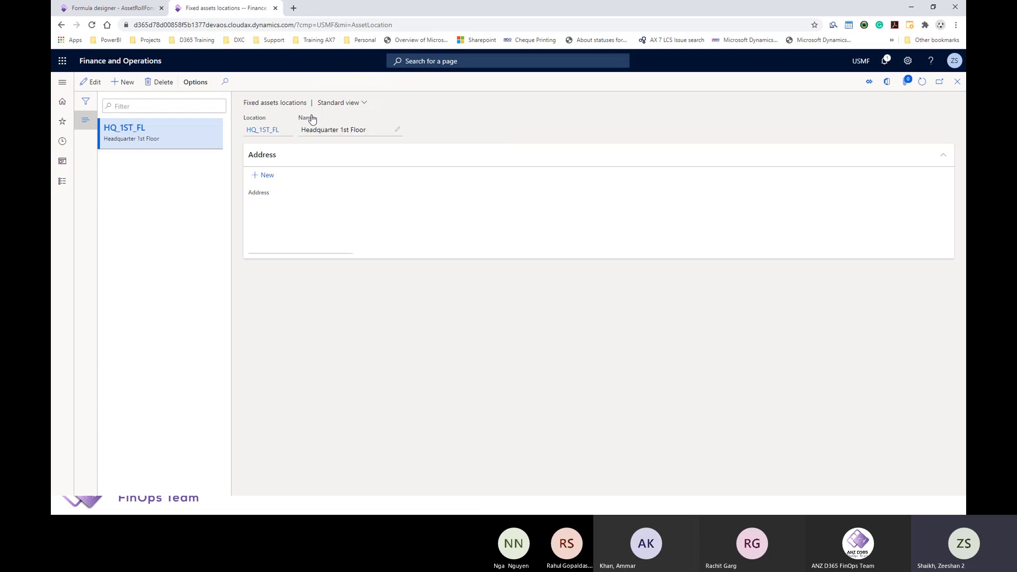
right_click(313, 120)
mouse_move(314, 122)
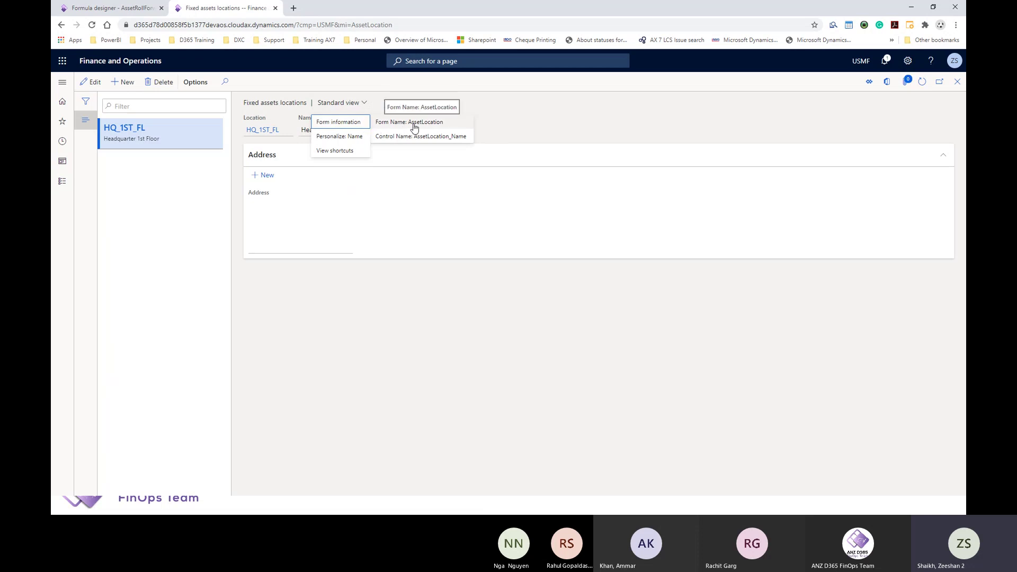
key("Escape")
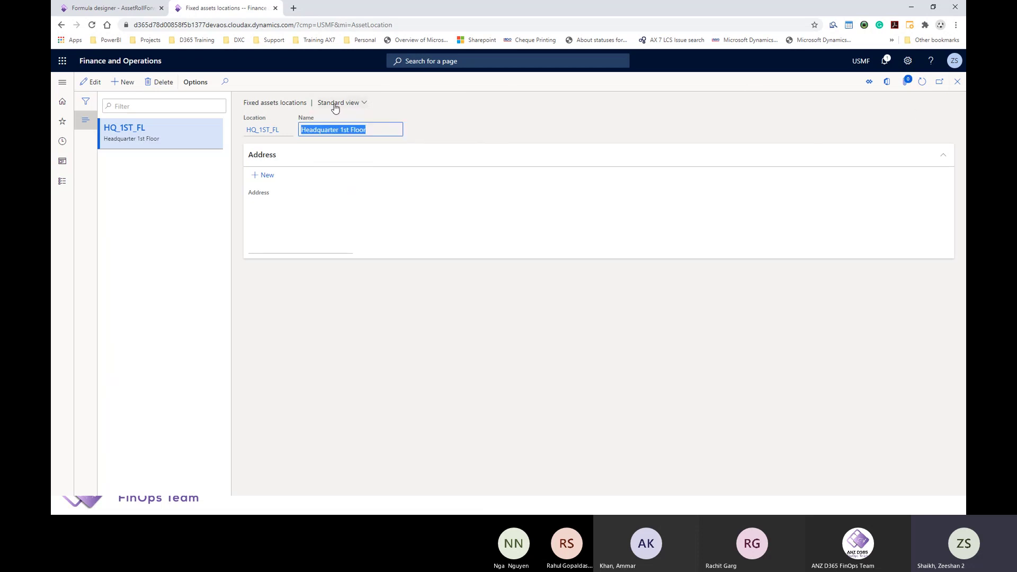
In the formula designer, collapse Fixed assets(AssetId) and expand the Fixed assets(AssetTable) relation.
left_click(134, 11)
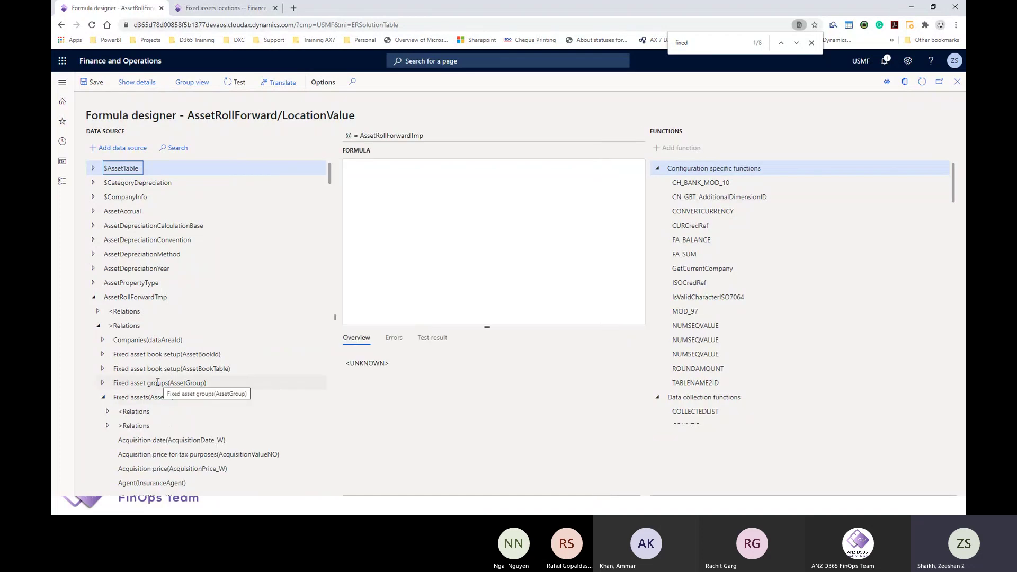
scroll(157, 381, "down", 1)
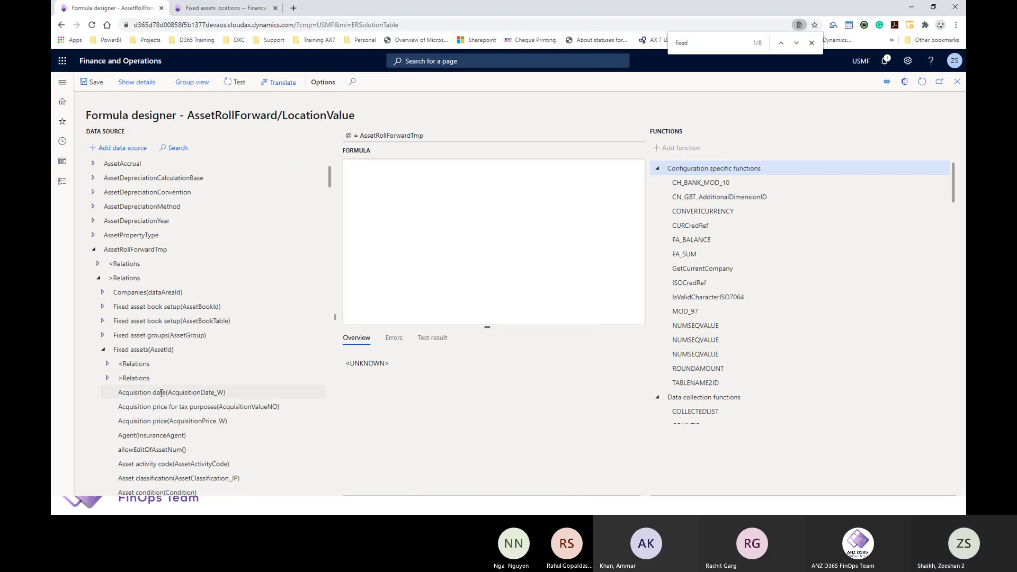
scroll(161, 394, "up", 1)
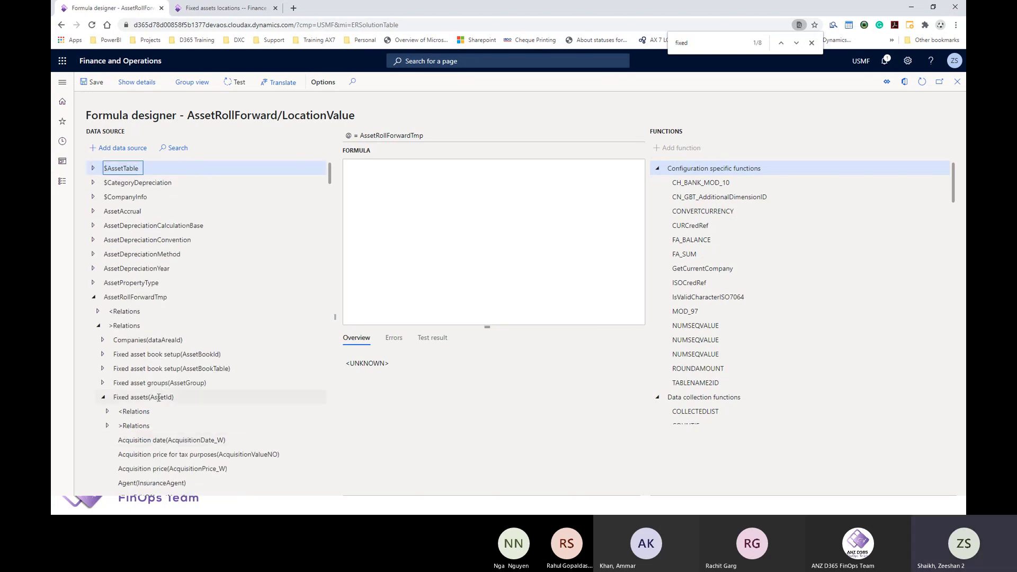
left_click(104, 398)
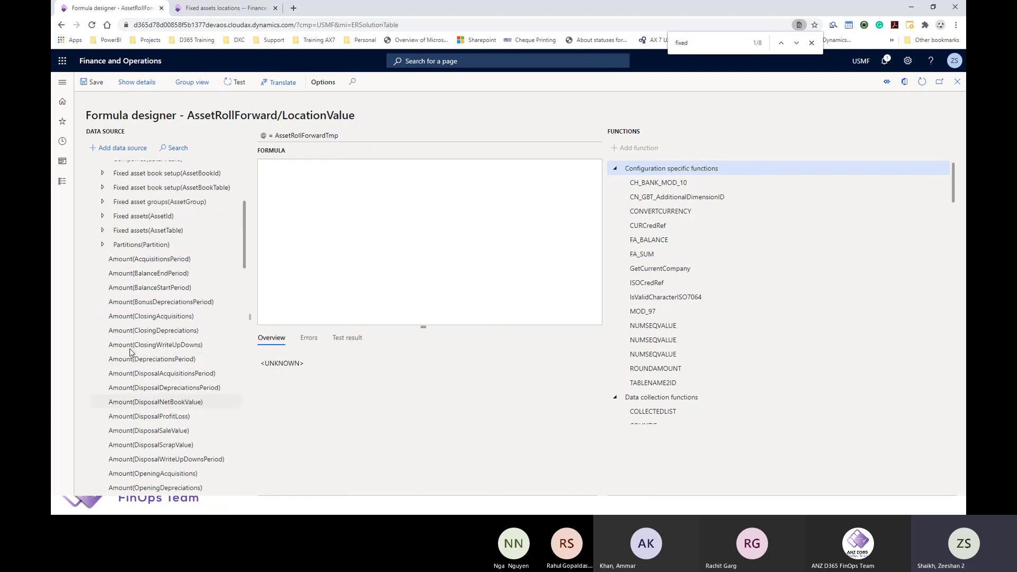
scroll(131, 353, "up", 1)
left_click(103, 280)
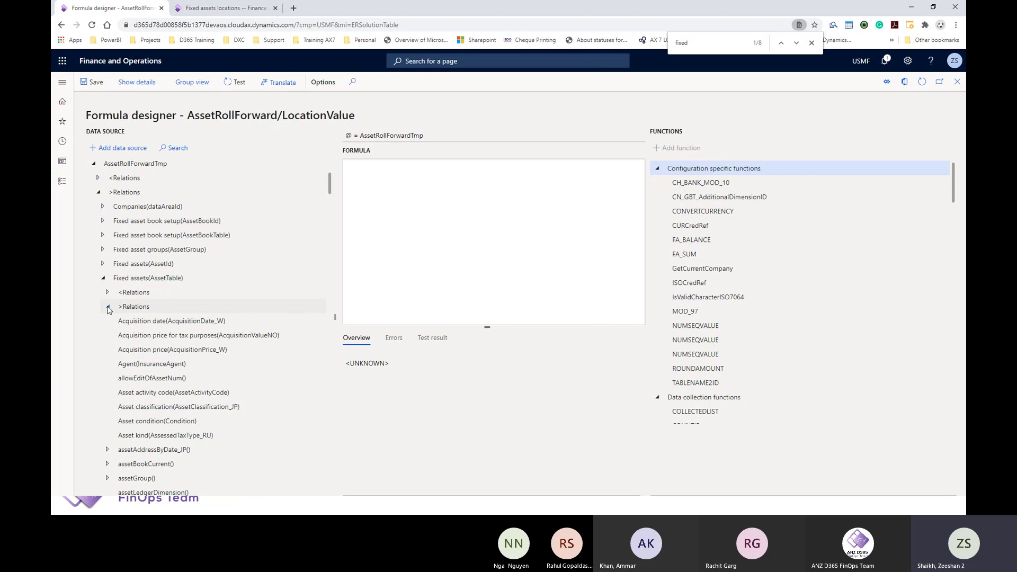
Expand AssetTable's relations to Fixed asset locations(AssetLocation) and select its Name field.
left_click(108, 308)
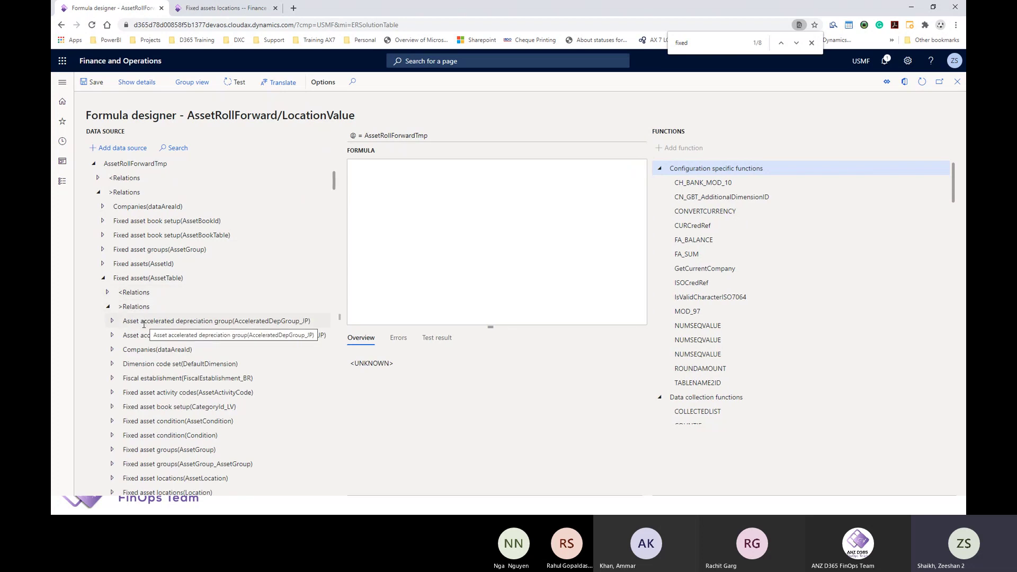
scroll(143, 324, "down", 1)
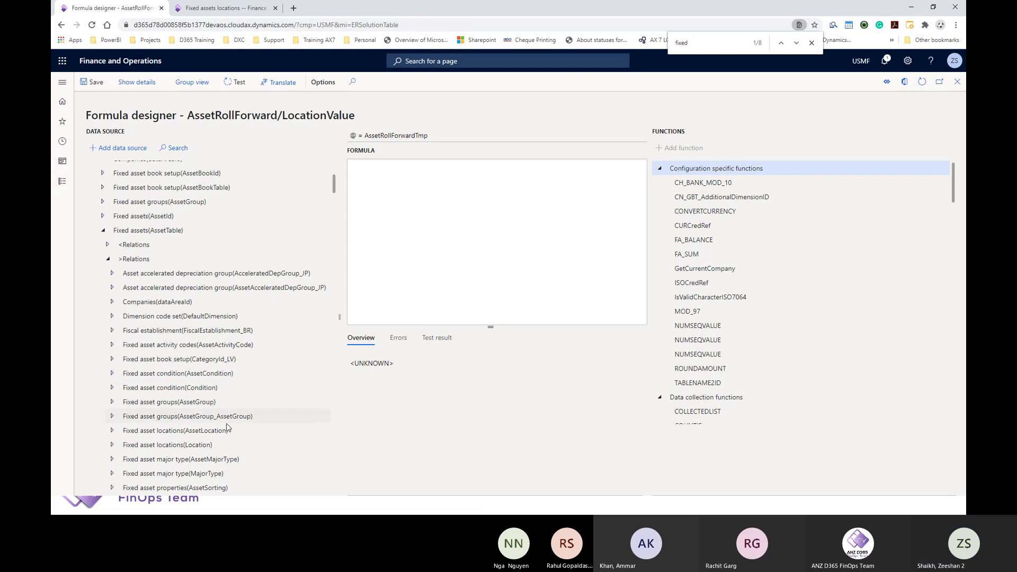
left_click(207, 430)
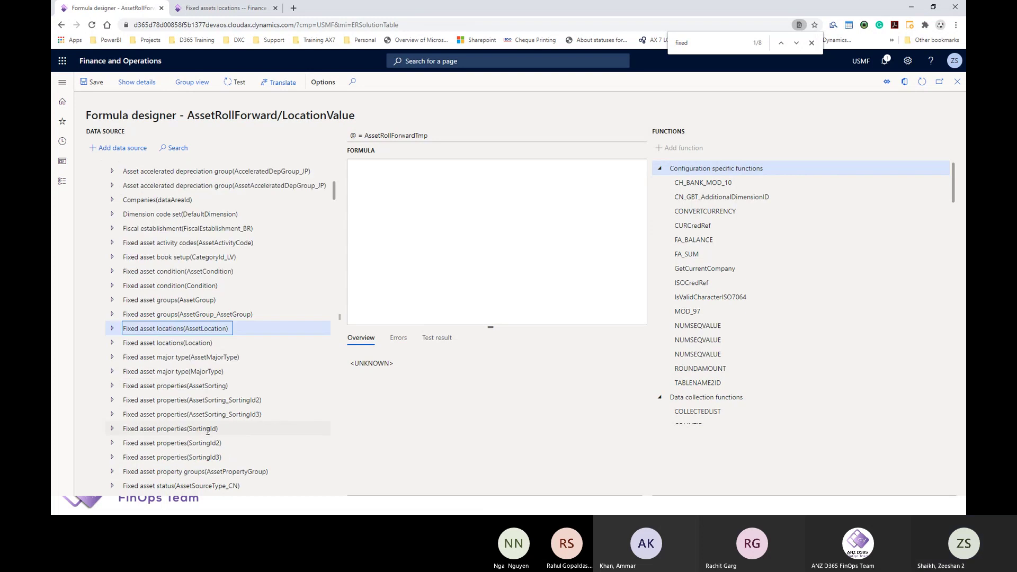
left_click(113, 329)
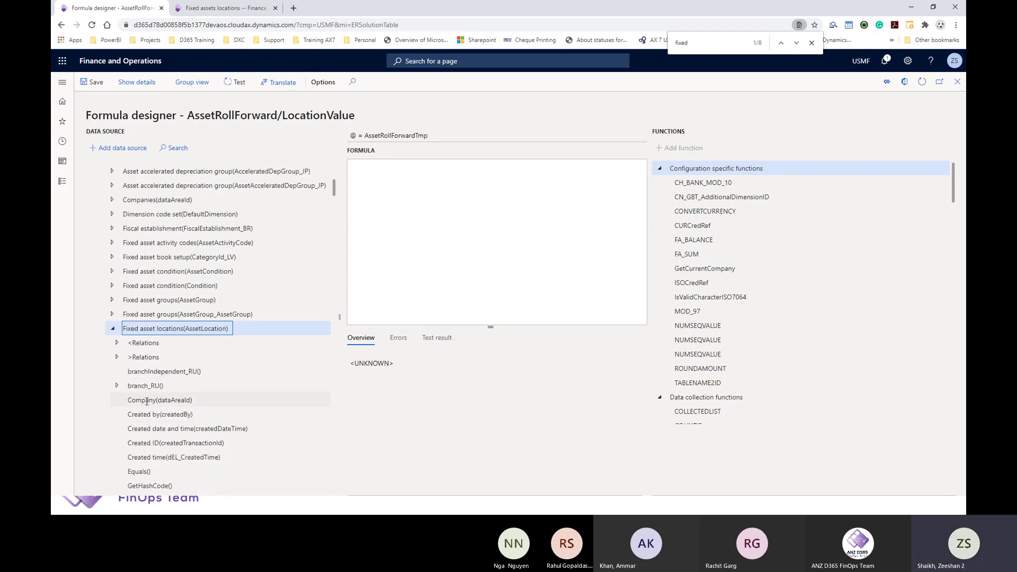
scroll(153, 415, "down", 3)
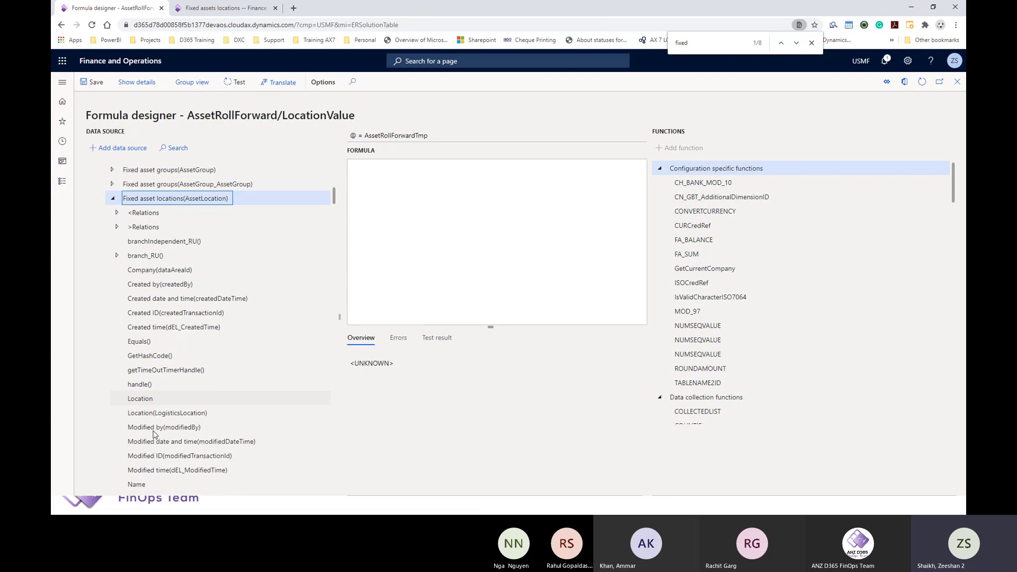
left_click(141, 483)
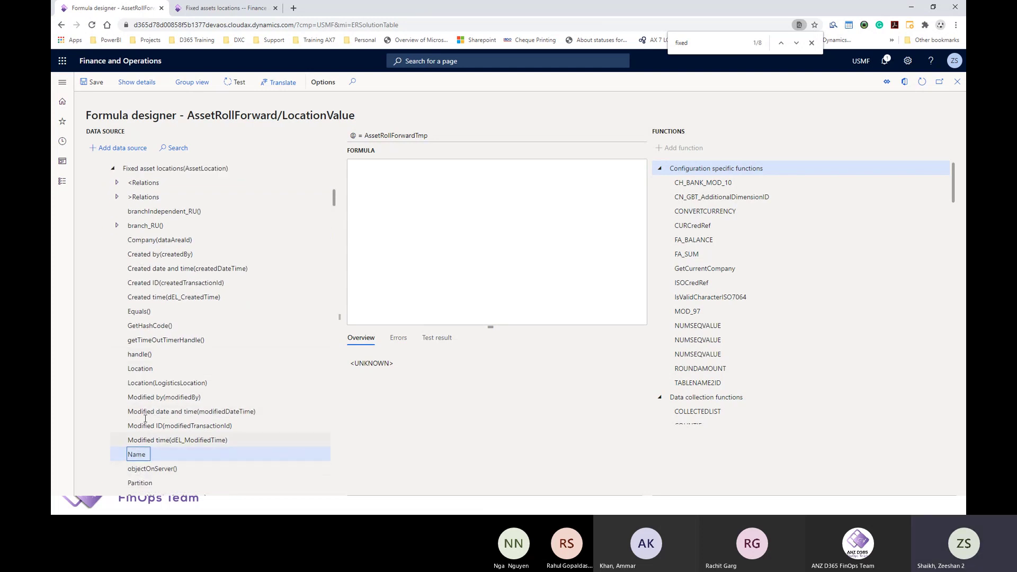
scroll(169, 360, "up", 1)
scroll(169, 360, "down", 1)
Recheck the location record, then select Fixed asset locations > Name again in the data sources.
left_click(212, 8)
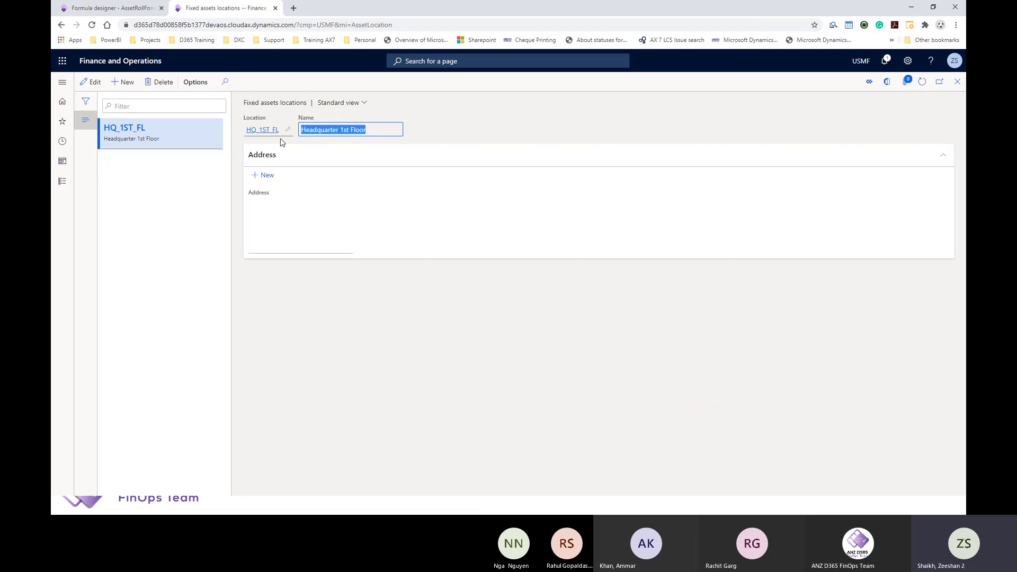
left_click(132, 10)
scroll(161, 278, "up", 2)
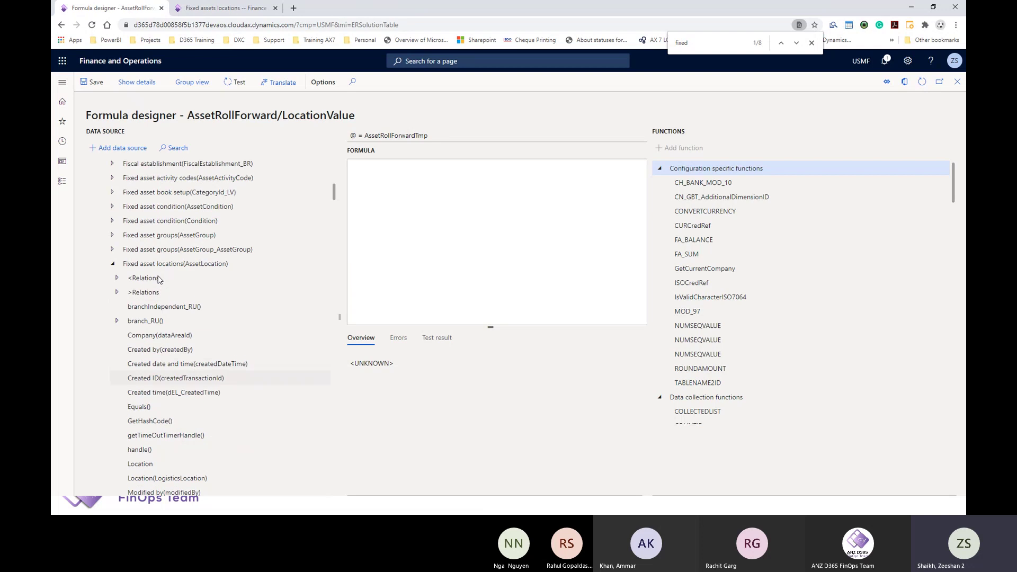
scroll(162, 286, "up", 4)
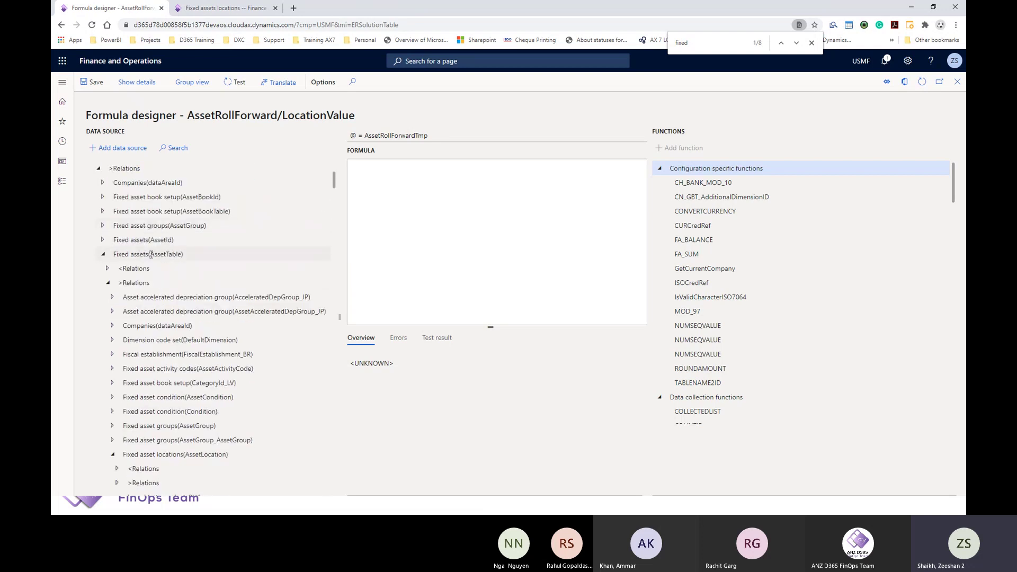
scroll(188, 350, "down", 5)
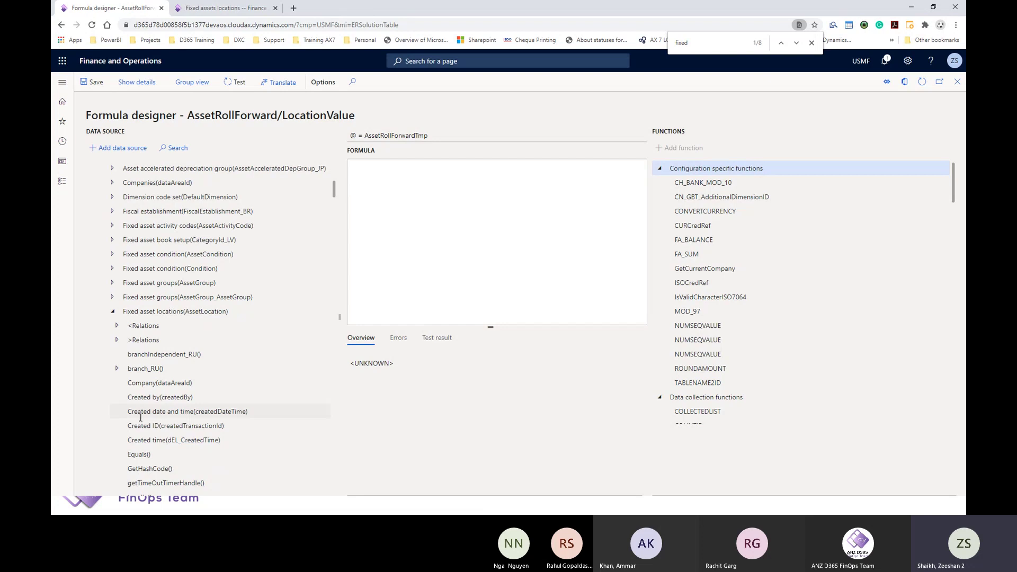
scroll(136, 454, "down", 1)
left_click(137, 454)
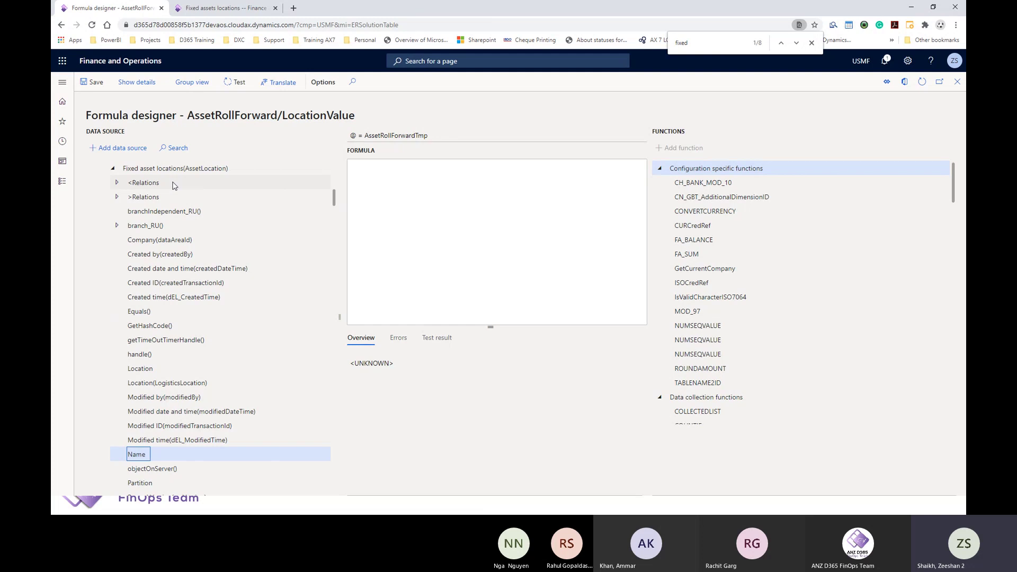
Add the AssetLocation Name path to the LocationValue formula and save it.
left_click(135, 150)
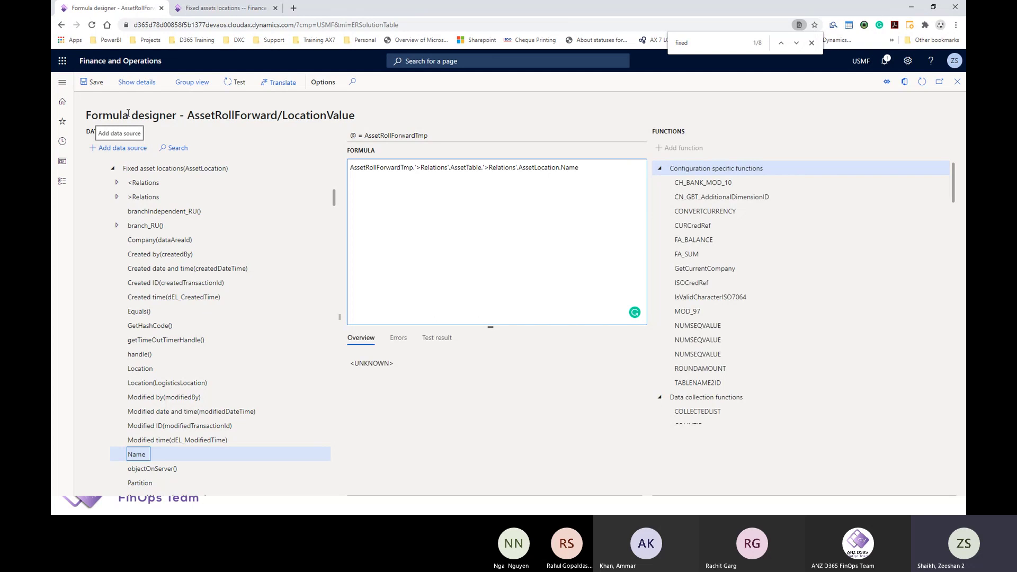
left_click(95, 87)
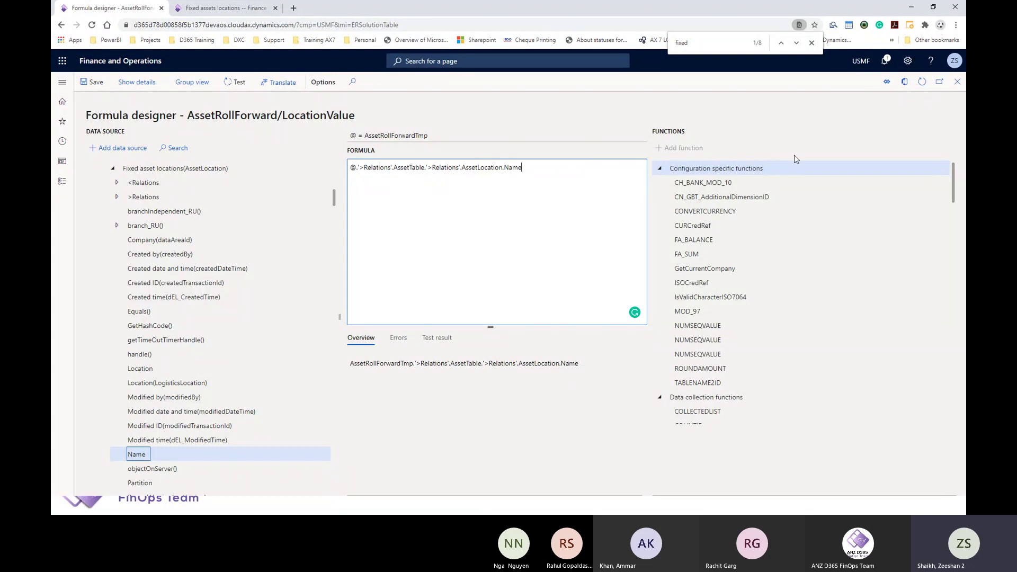
scroll(745, 246, "down", 5)
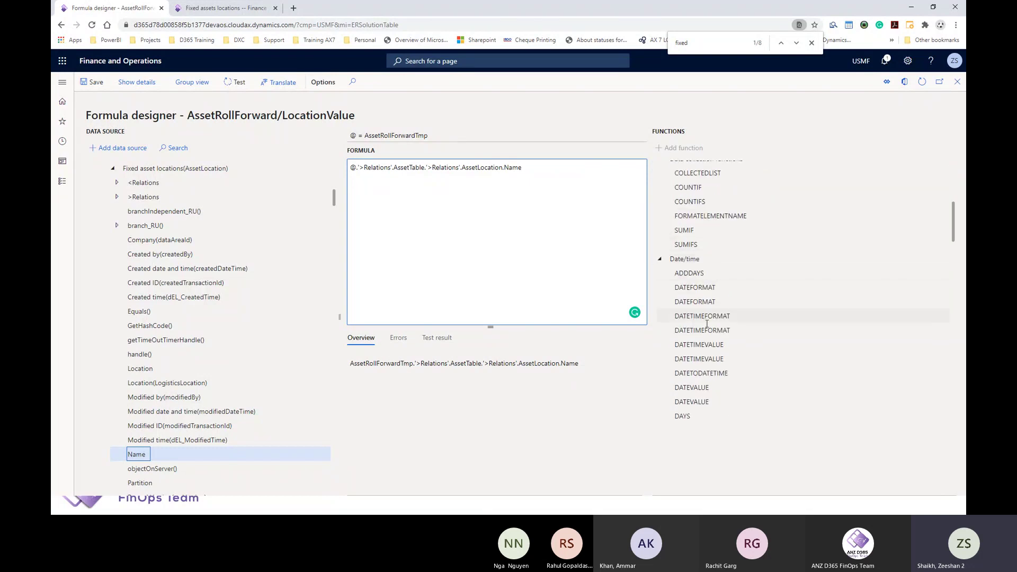
scroll(708, 323, "down", 3)
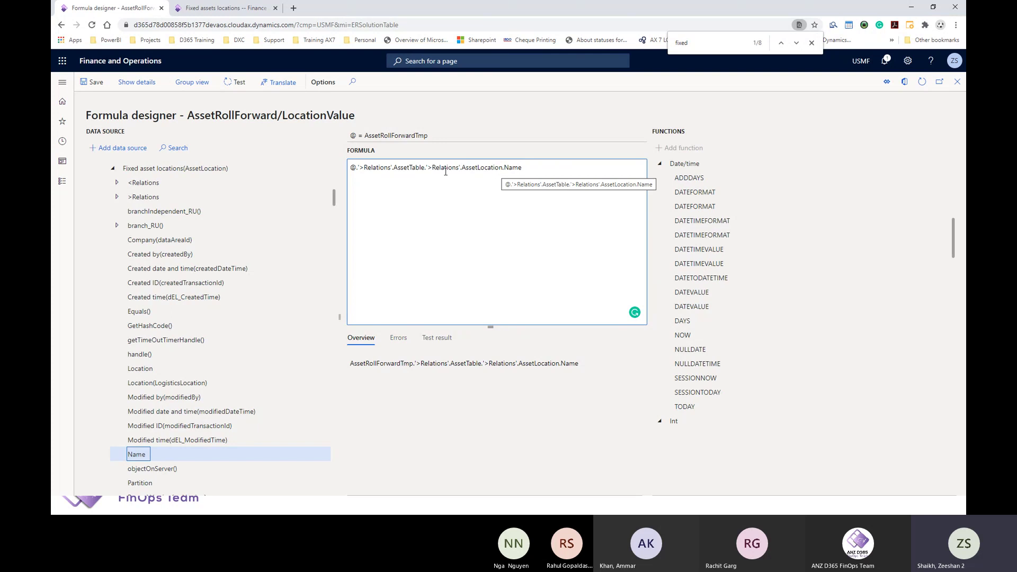
Review the formula's Test result and Overview, then close the Formula designer.
left_click(439, 345)
left_click(365, 341)
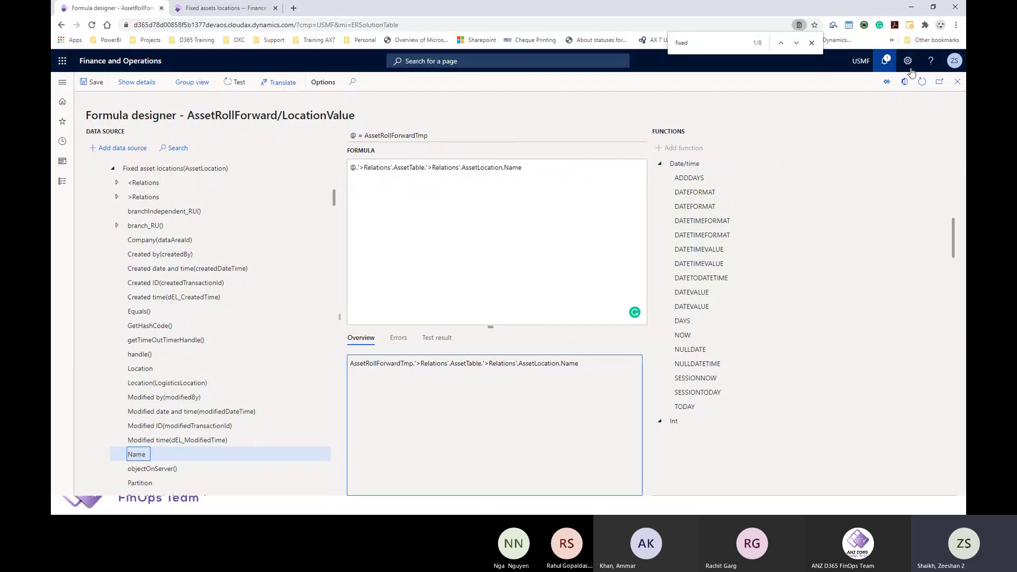
left_click(957, 81)
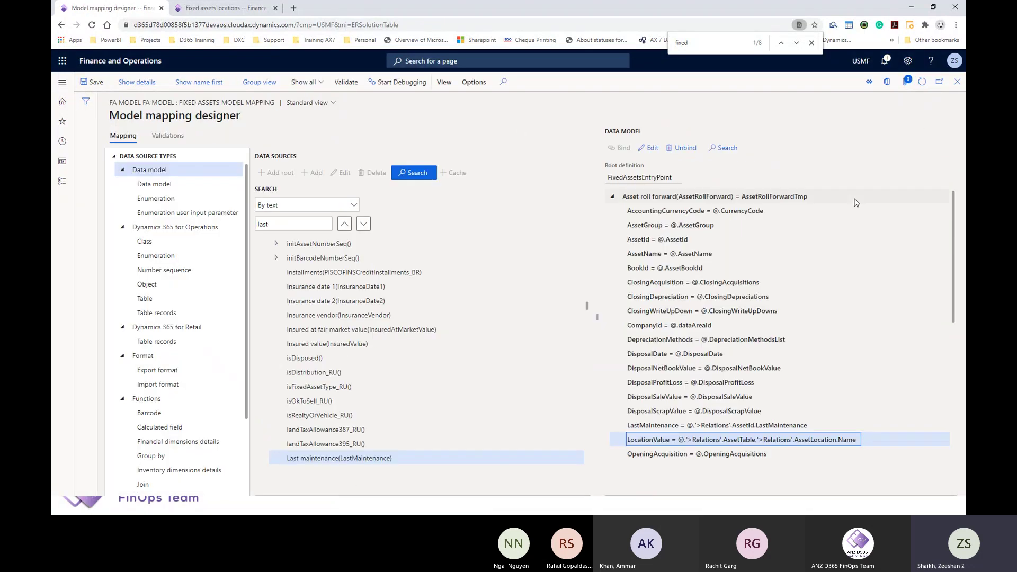
scroll(797, 273, "down", 3)
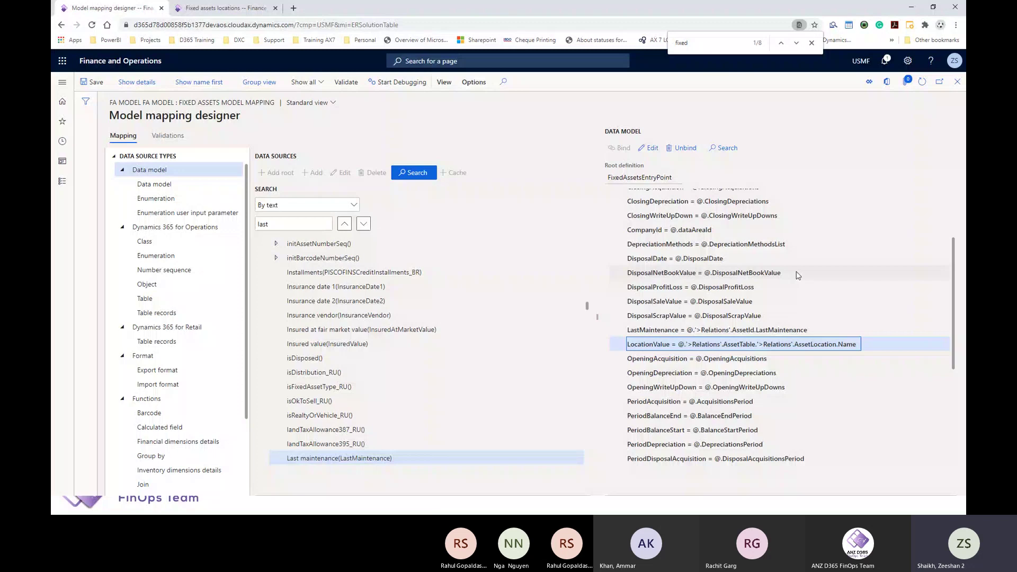
scroll(798, 275, "down", 5)
Search data sources for 'tech', bind TechnicalInformation to Technical information 1(TechInfo1), and save.
left_click(657, 401)
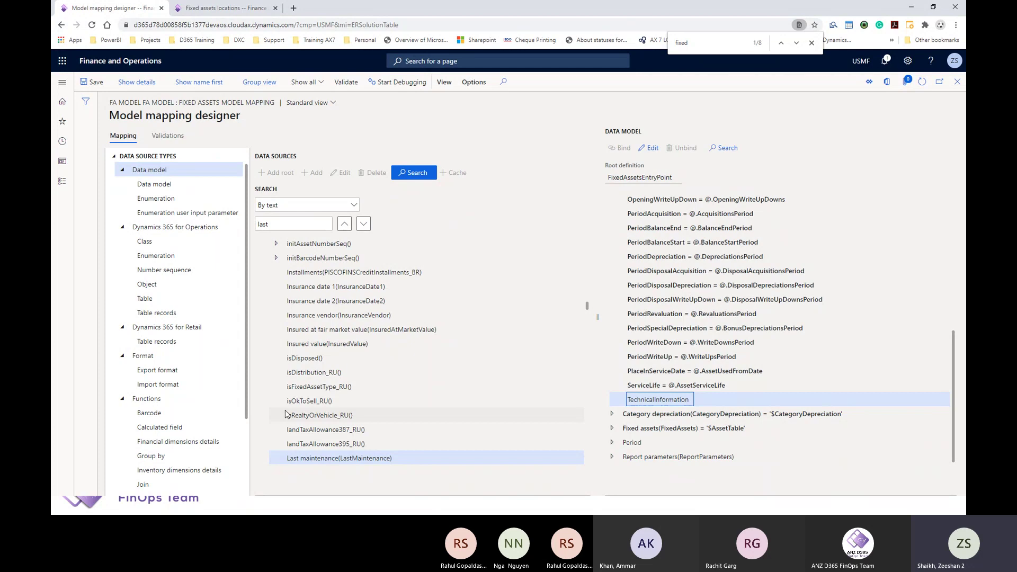
scroll(364, 400, "up", 4)
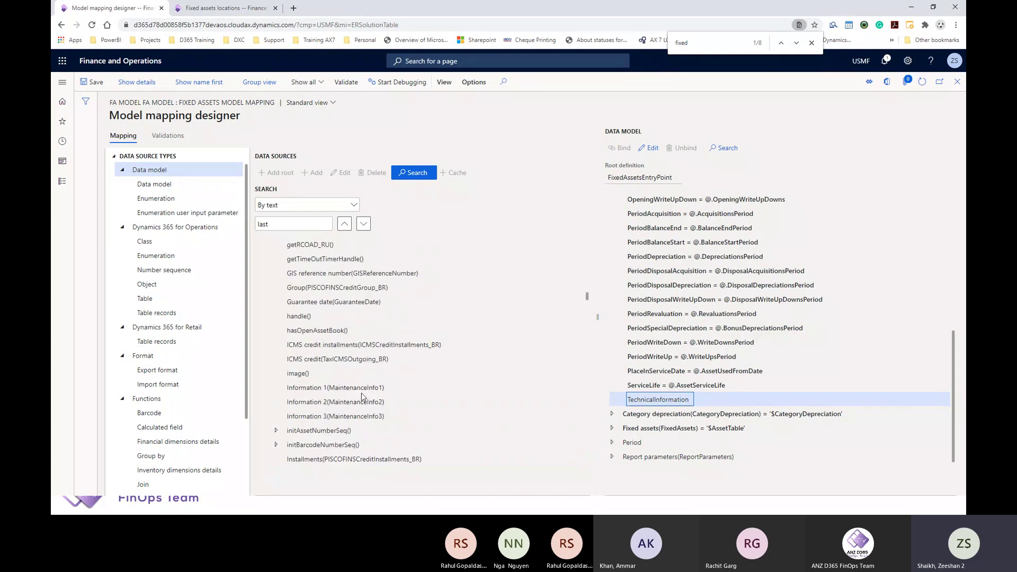
scroll(364, 397, "up", 10)
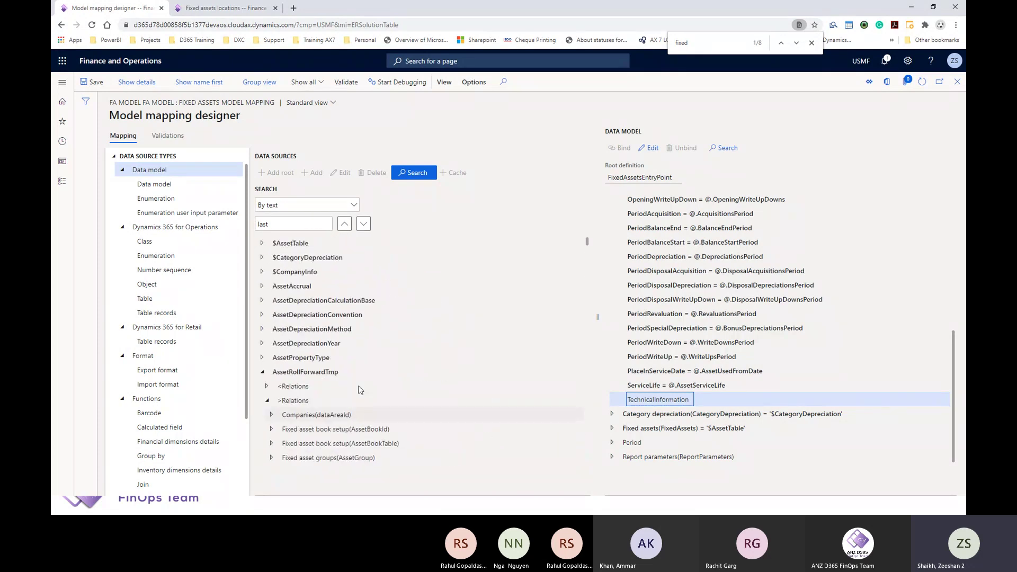
scroll(359, 389, "down", 2)
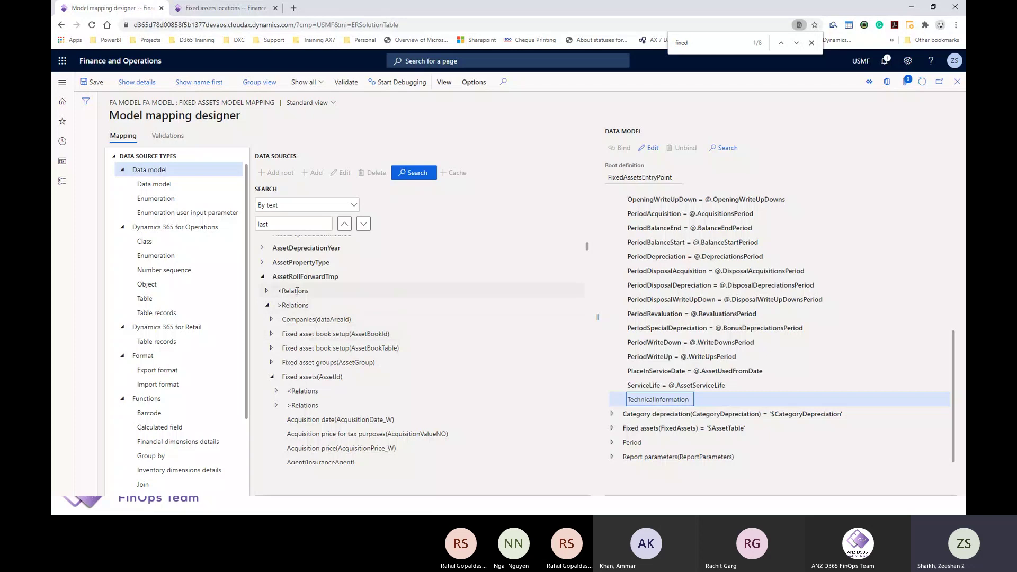
scroll(315, 387, "down", 2)
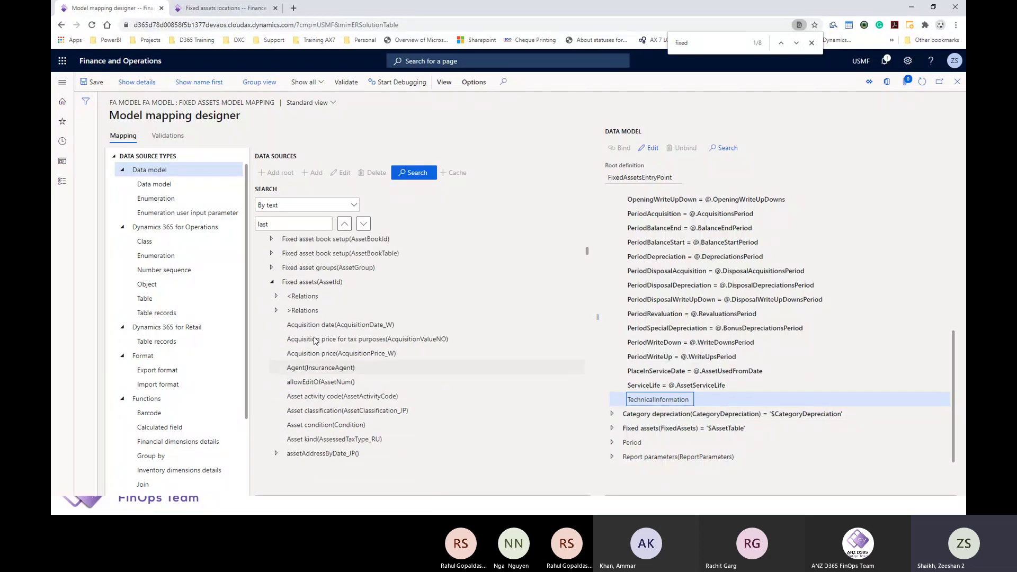
double_click(281, 224)
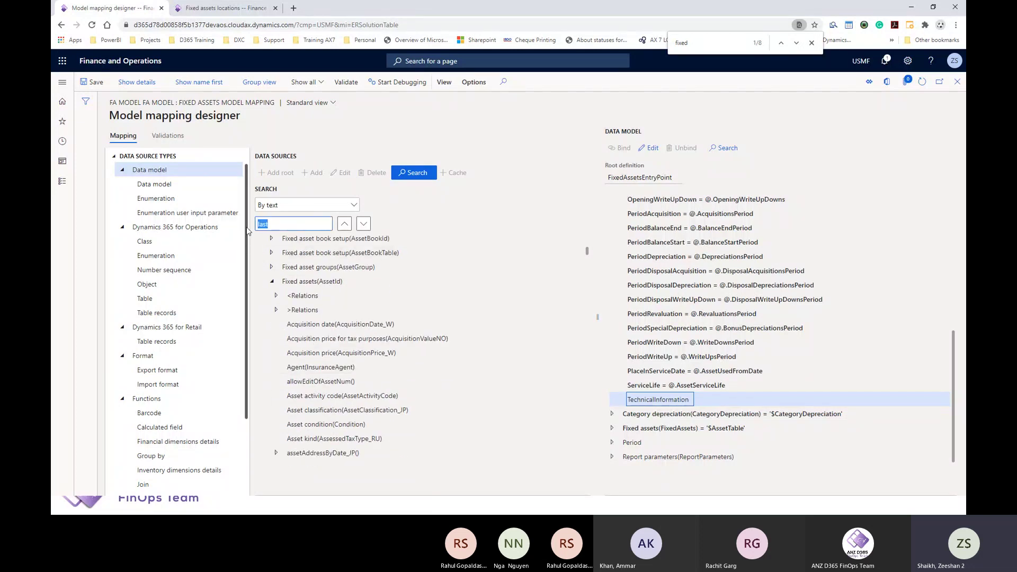
type("tech")
left_click(363, 224)
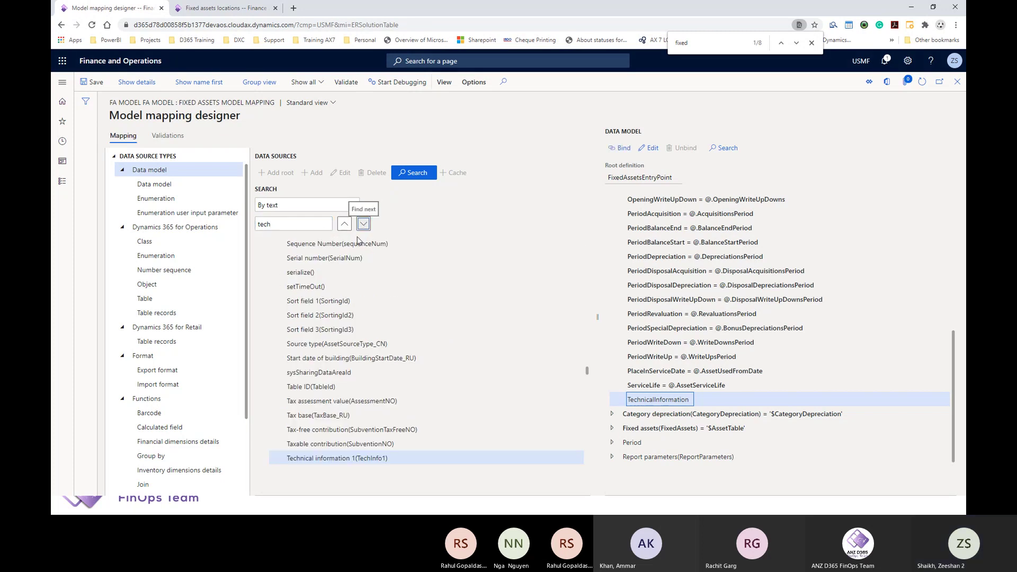
scroll(360, 455, "down", 1)
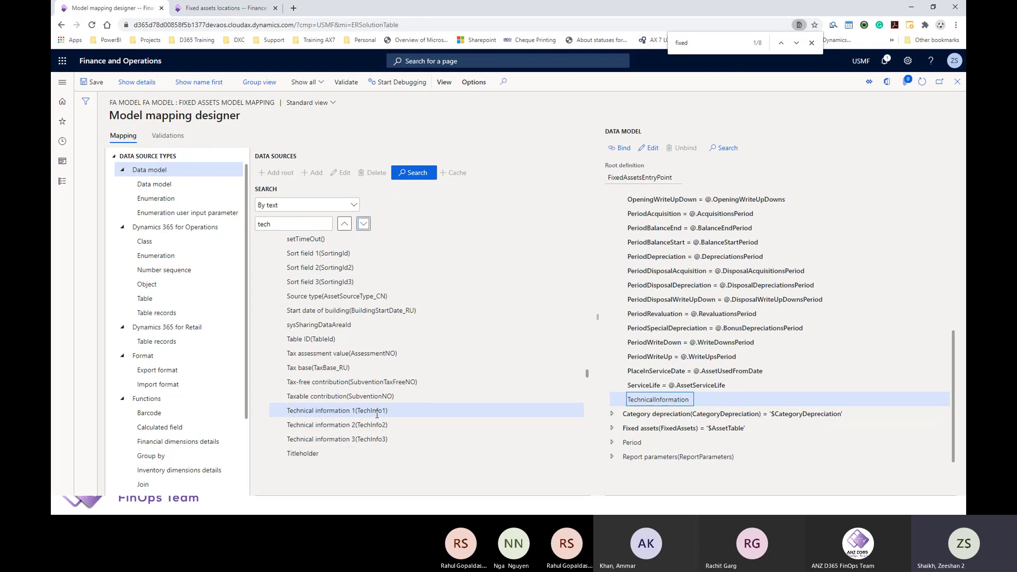
left_click(620, 148)
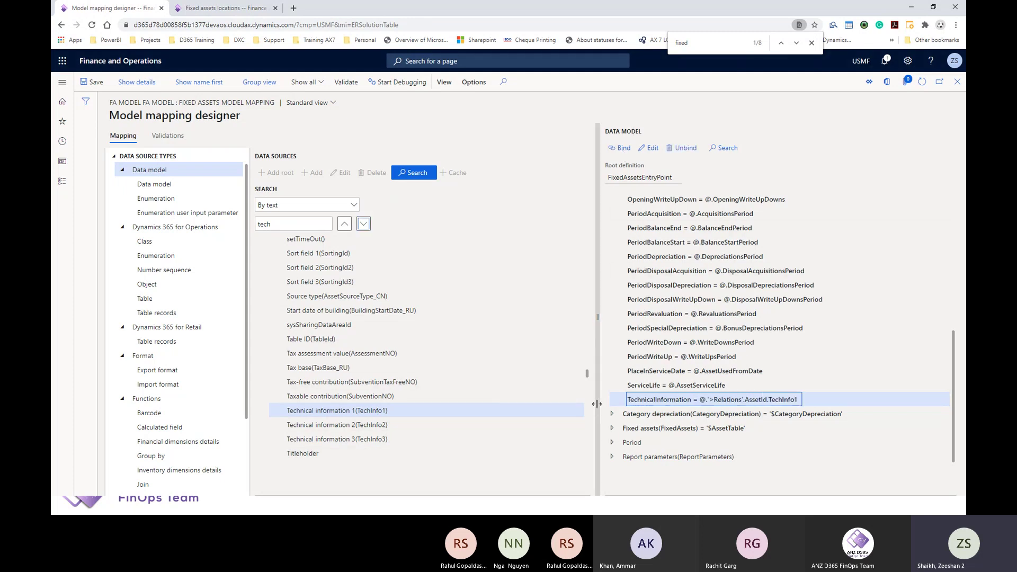
left_click(100, 84)
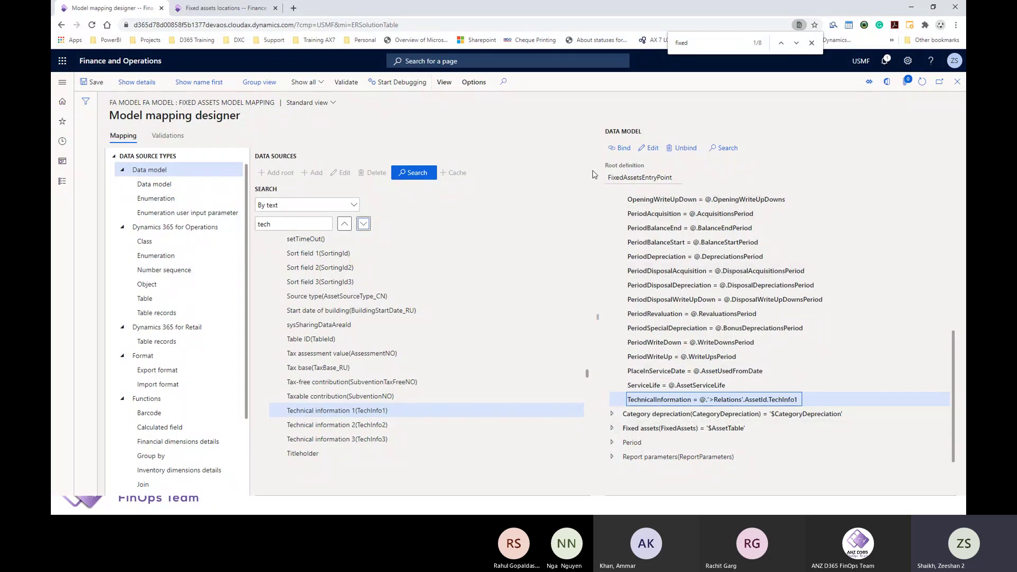
Close the model mapping designer, the mapping list and the FA Model data model.
left_click(959, 82)
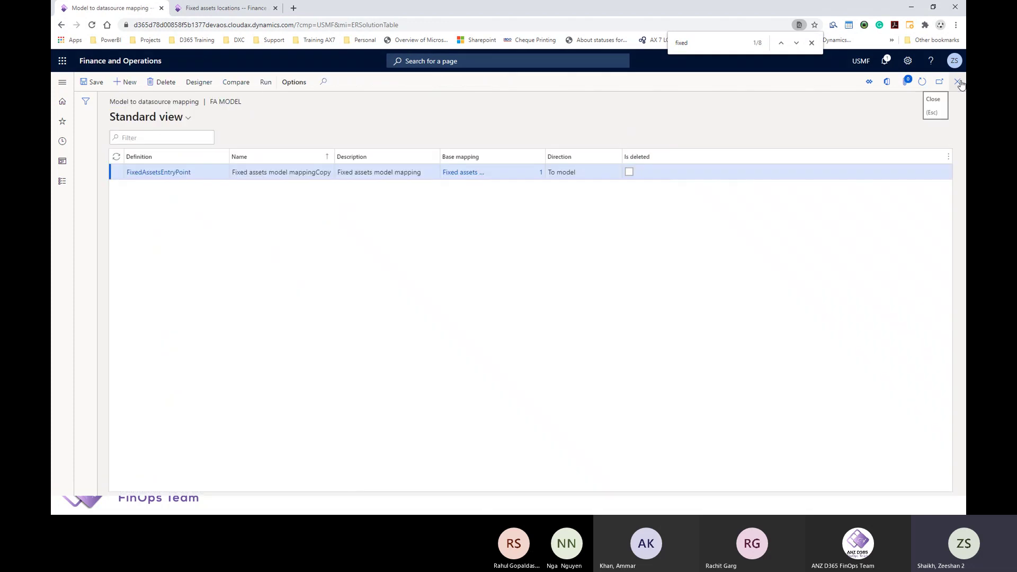
left_click(958, 83)
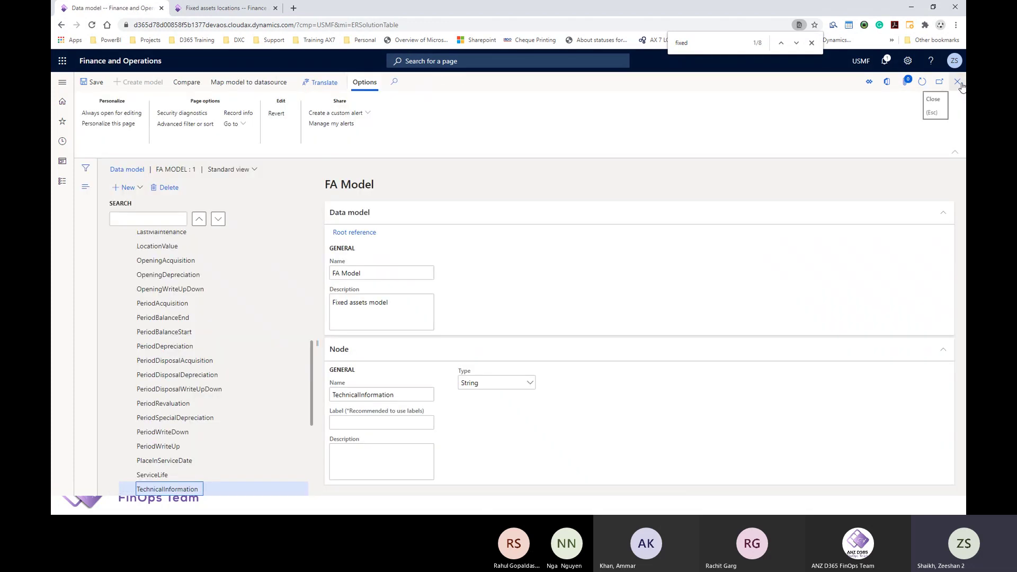
left_click(959, 83)
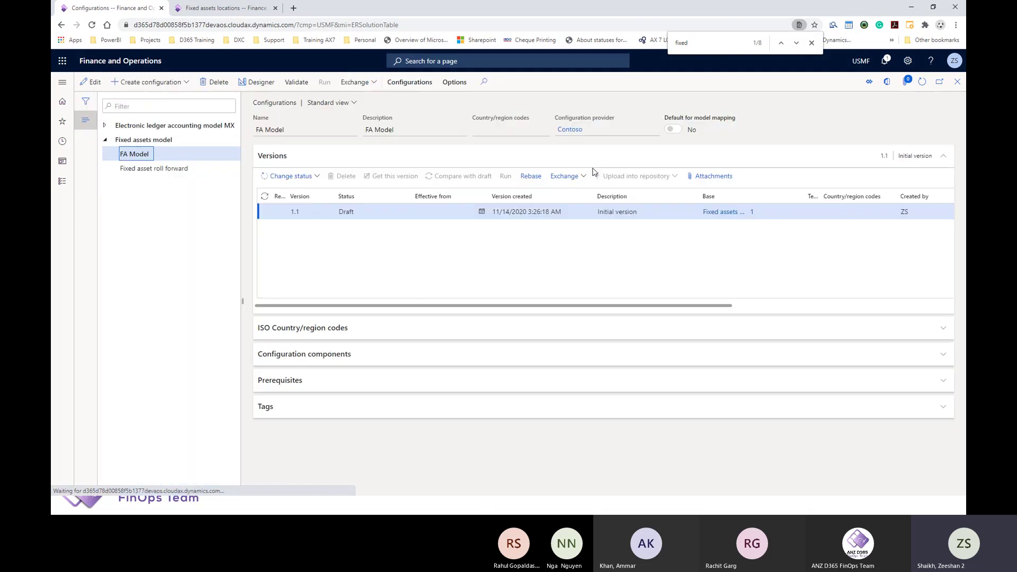
Complete FA Model version 1.1 with description 'Initial version', then select row 1.1.
left_click(304, 179)
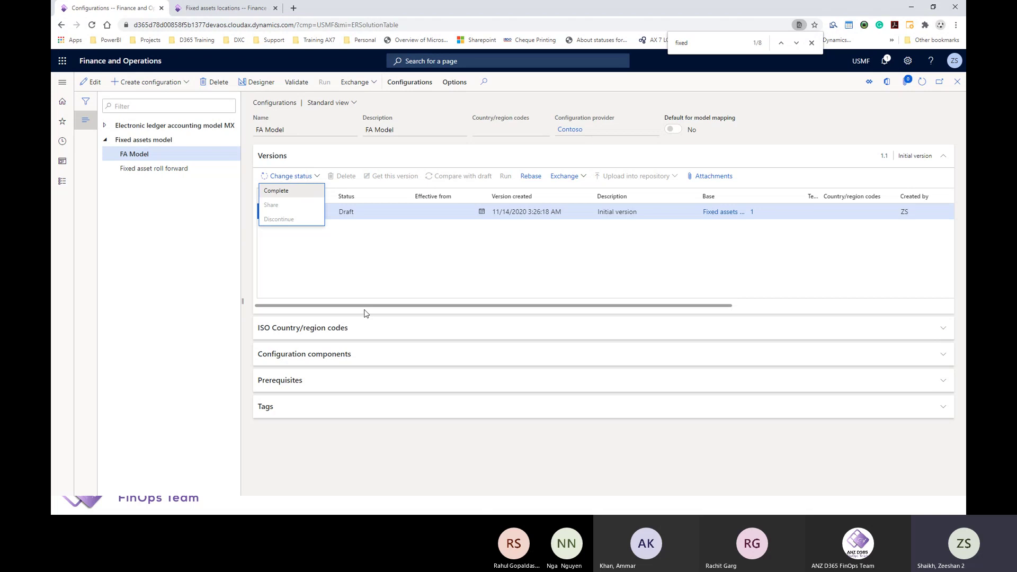
left_click(310, 290)
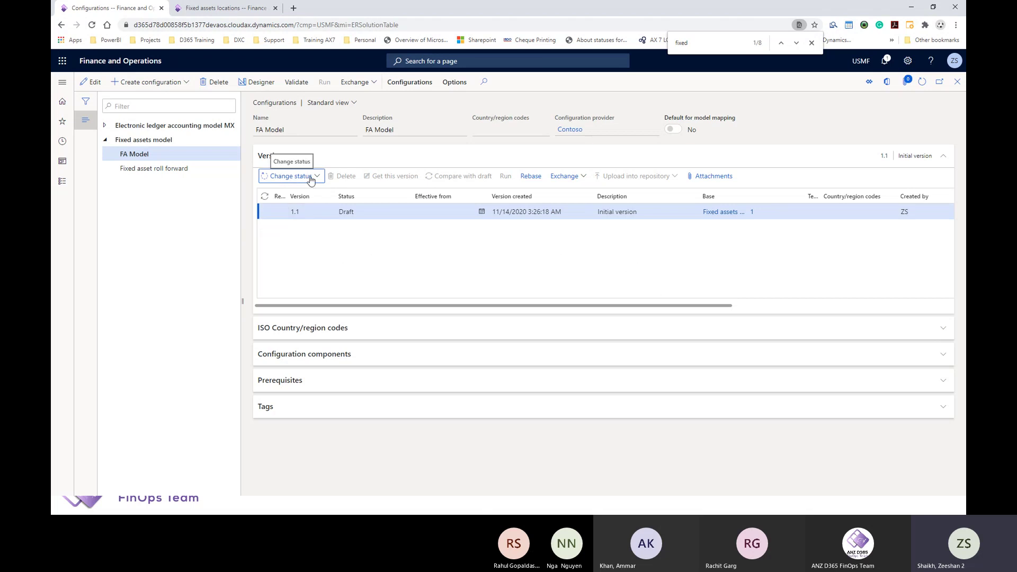
left_click(289, 176)
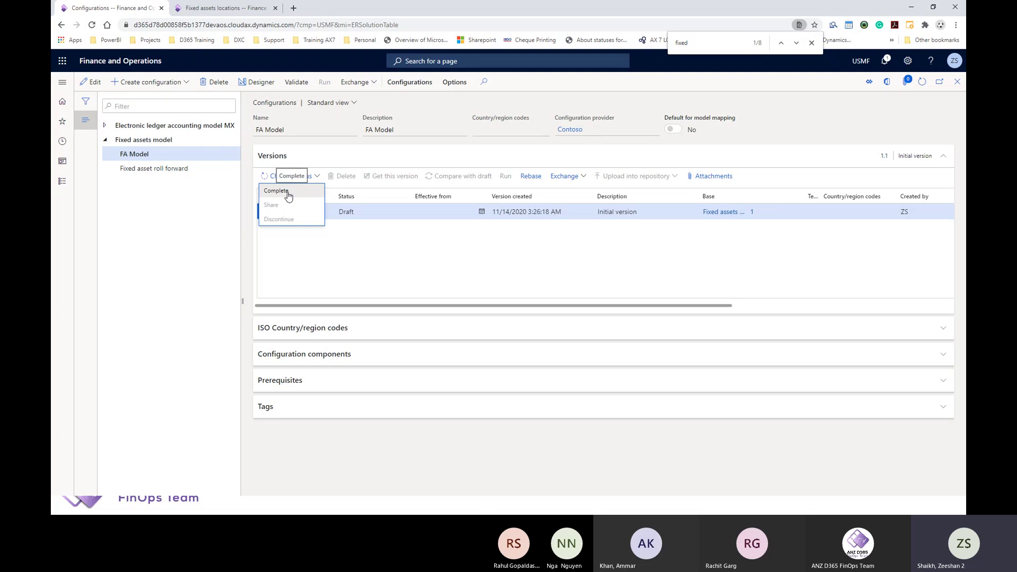
left_click(289, 191)
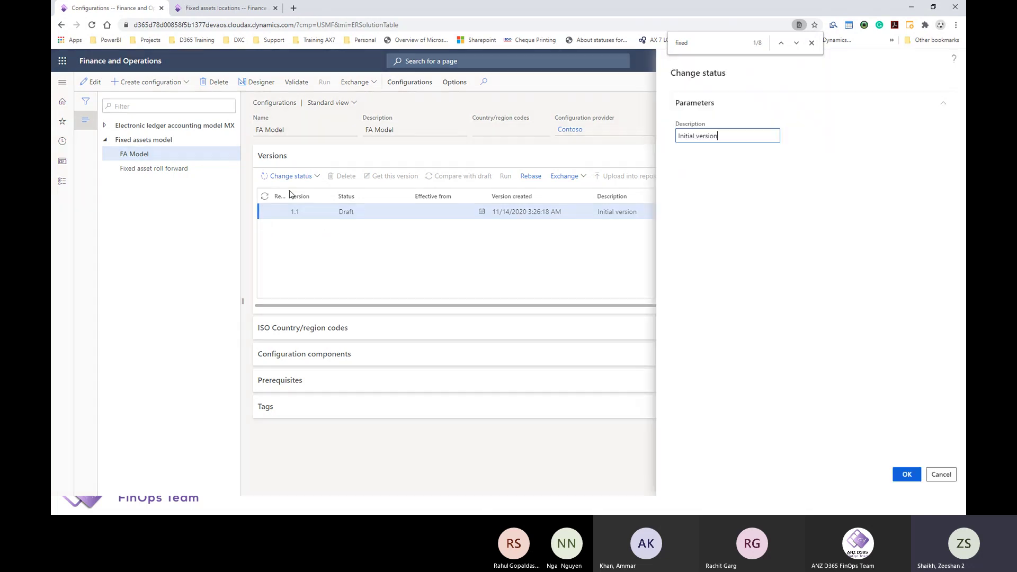
left_click(895, 475)
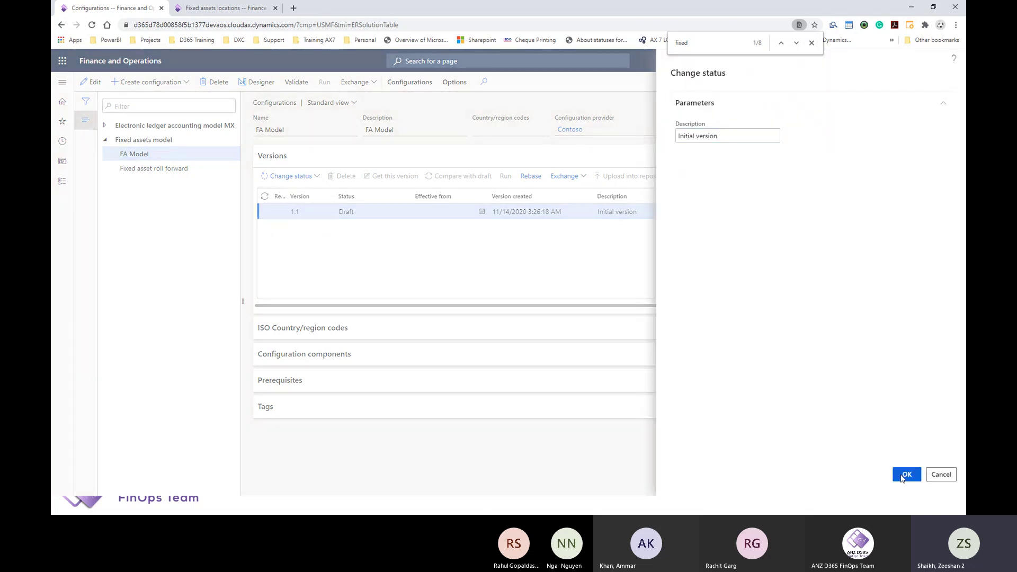
left_click(334, 245)
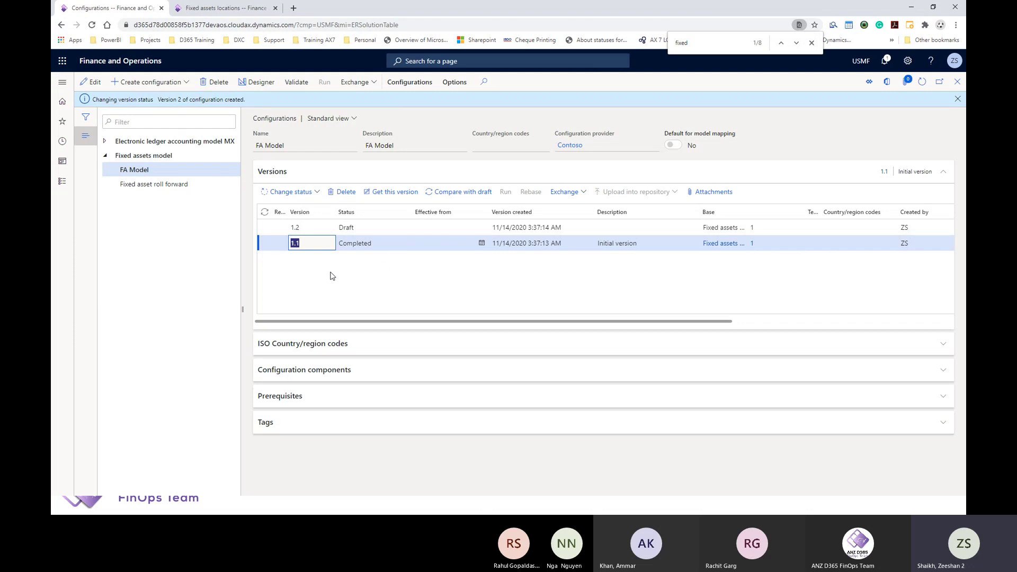
Start a new configuration derived from Fixed asset roll forward.
left_click(126, 185)
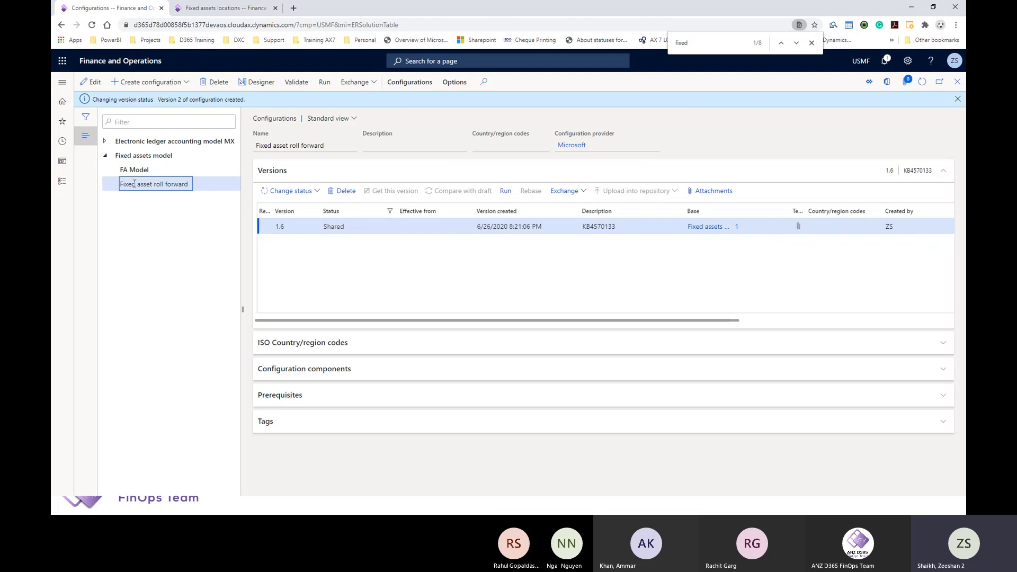
left_click(158, 87)
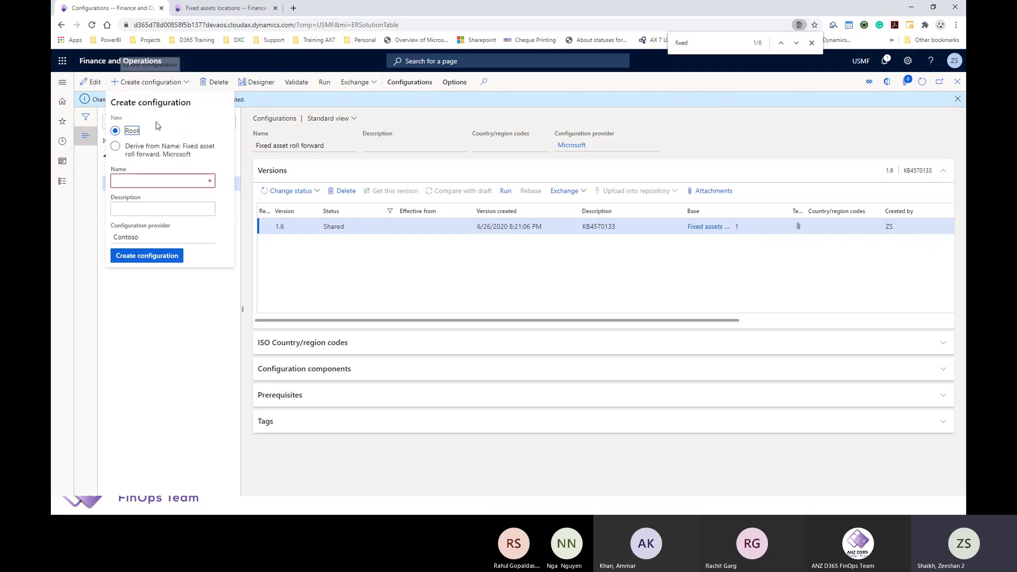
left_click(133, 155)
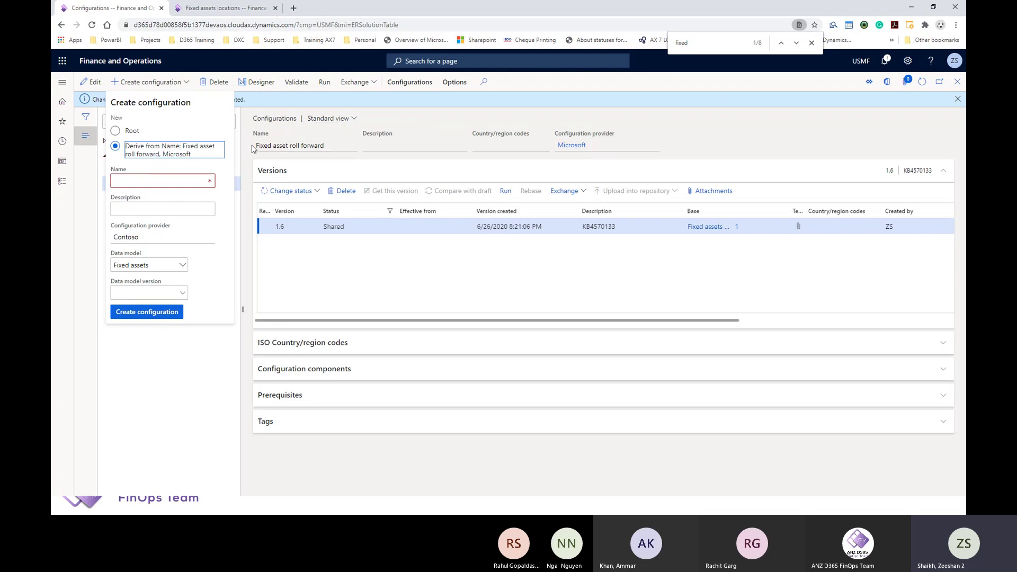
Enter FA Roll FWD v1.0 as the name and copy it into Description.
left_click(184, 181)
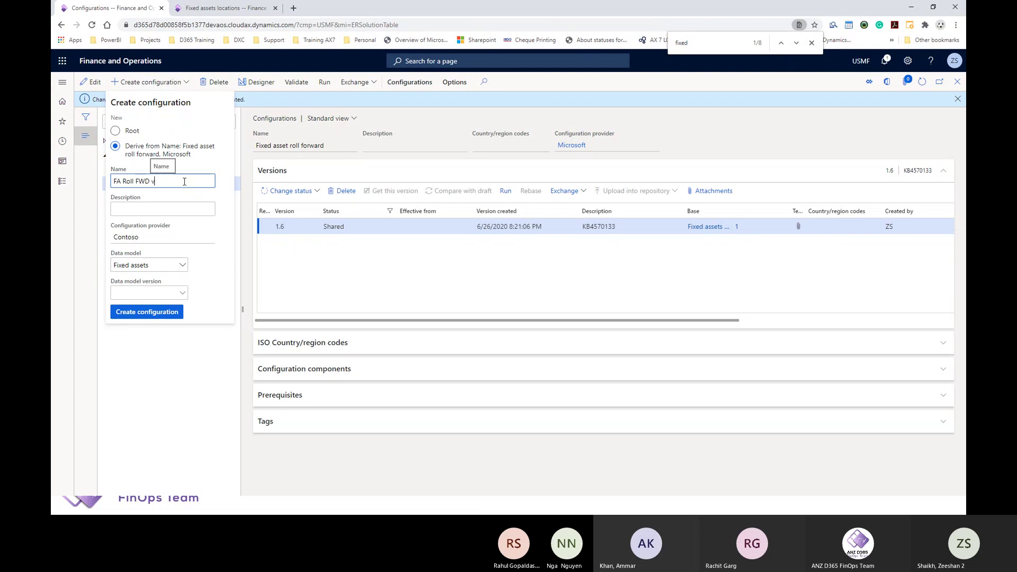
type("1")
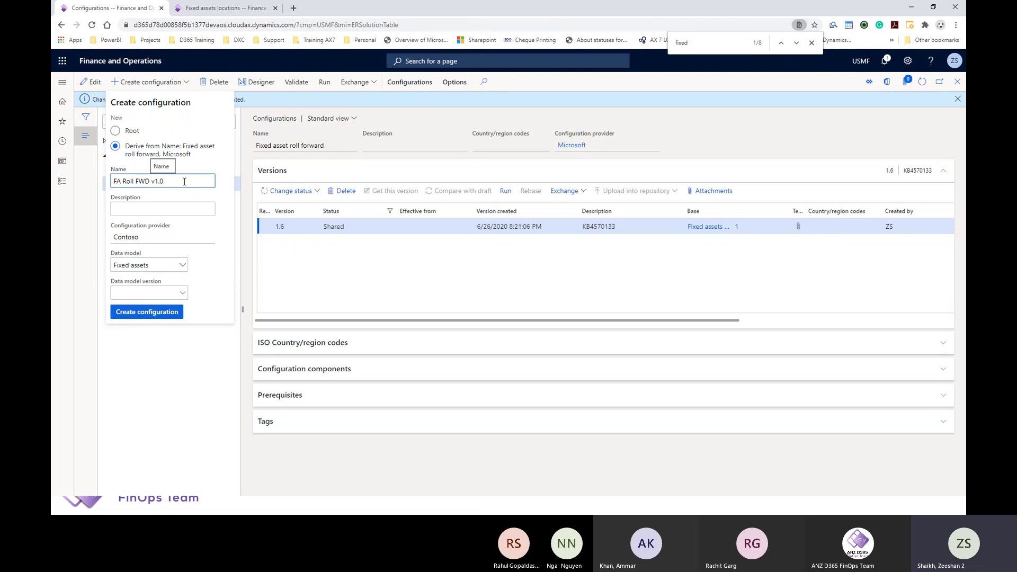
key("ctrl+a")
key("ctrl+c")
key("Tab")
key("ctrl+v")
key("Tab")
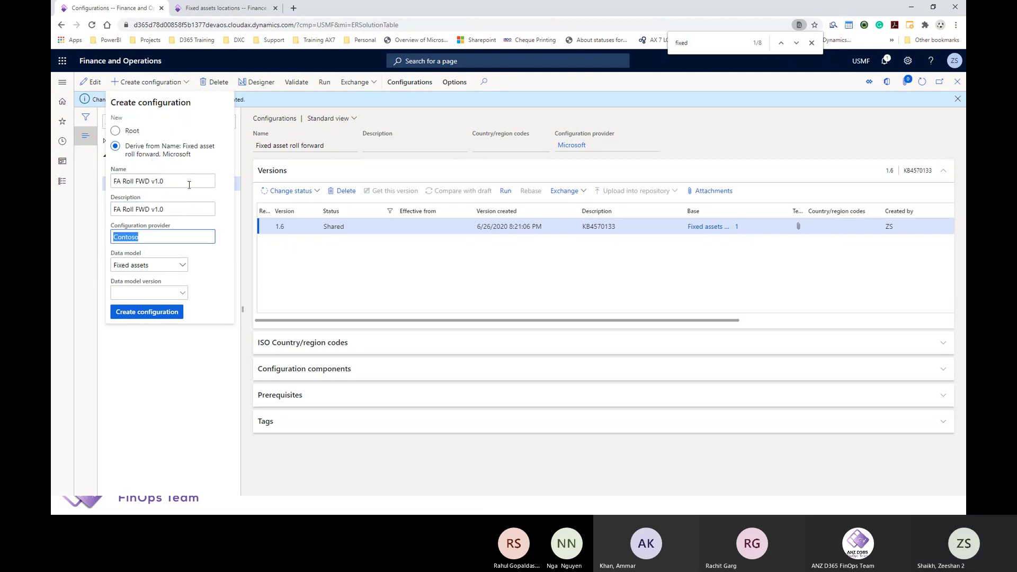
Base the configuration on FA Model version 1 with FixedAssetsEntryPoint, and create it.
left_click(181, 268)
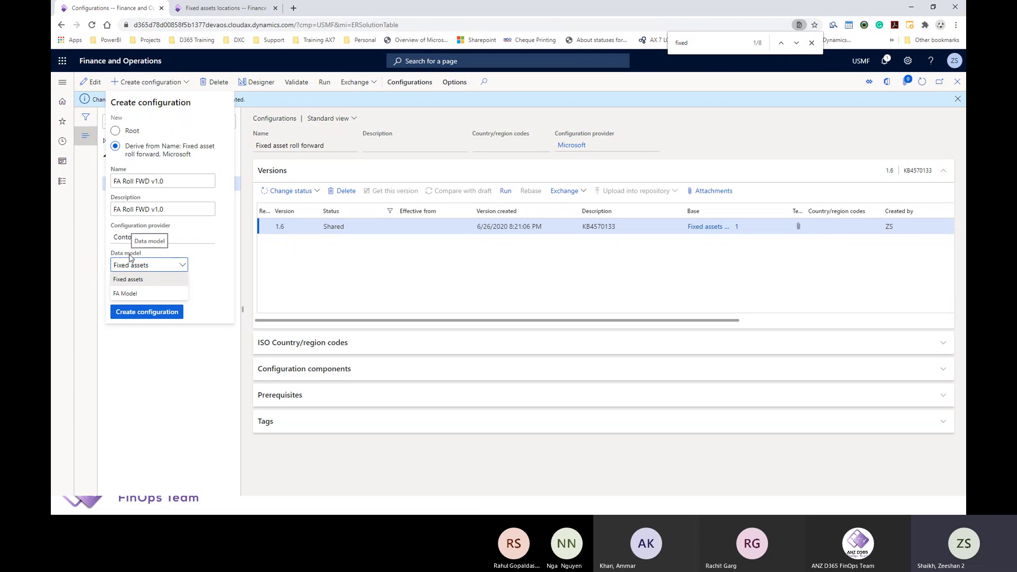
left_click(150, 280)
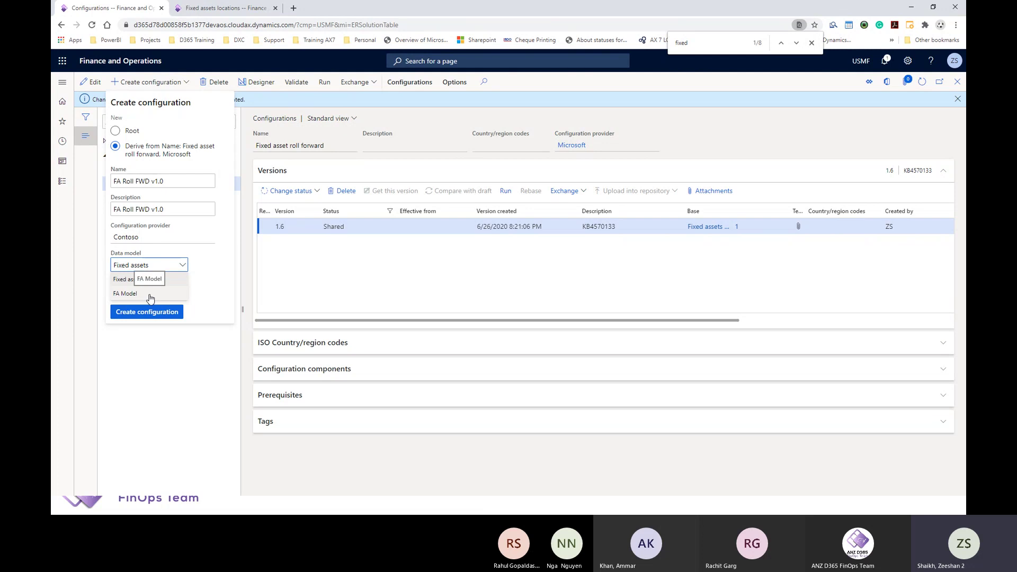
left_click(155, 294)
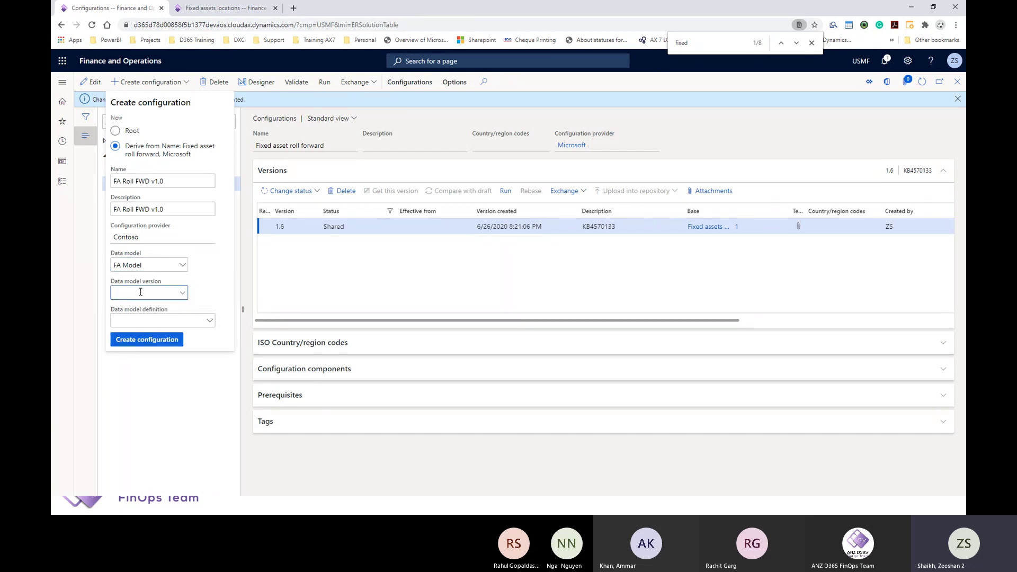
left_click(182, 295)
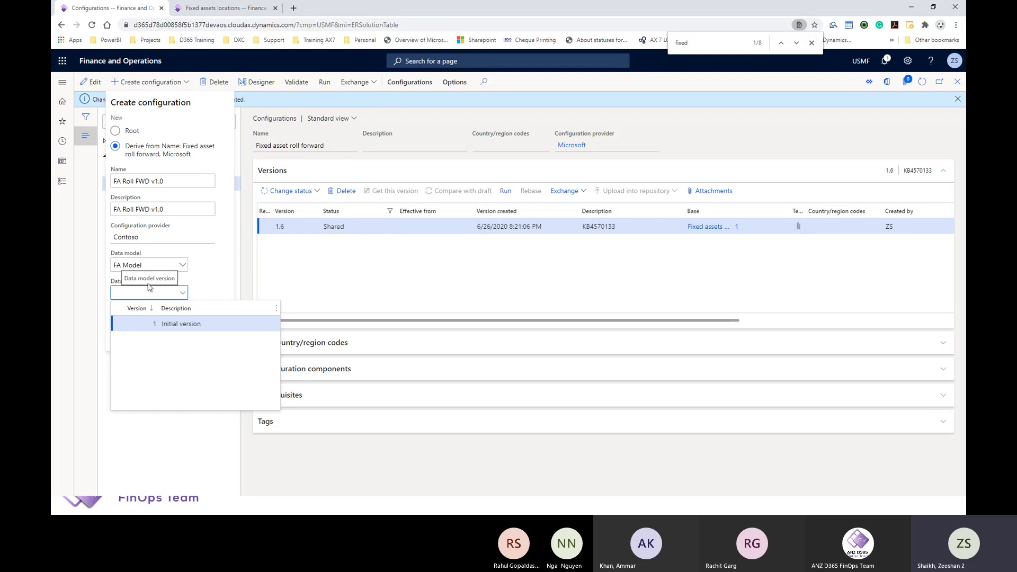
left_click(149, 323)
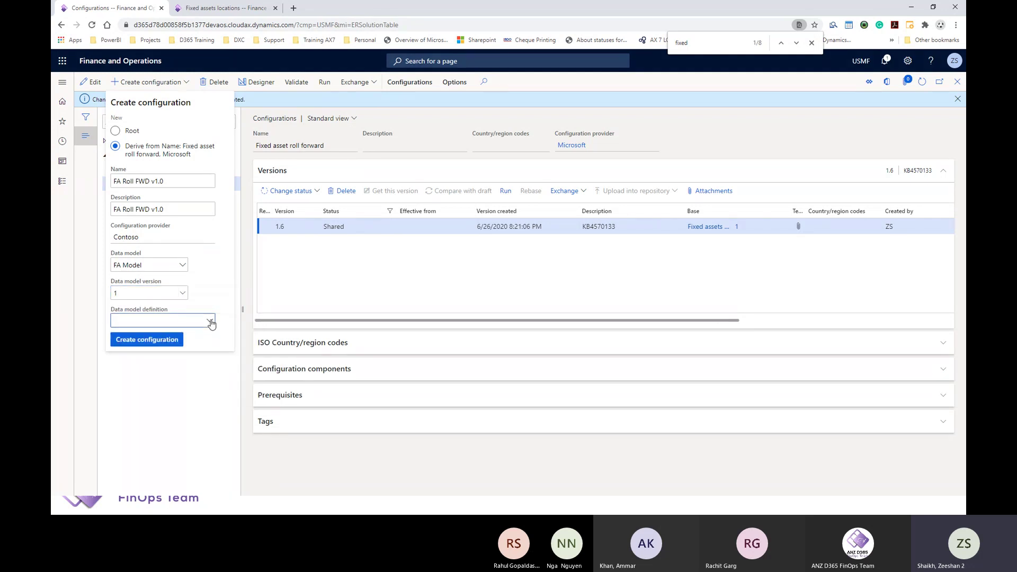
left_click(211, 322)
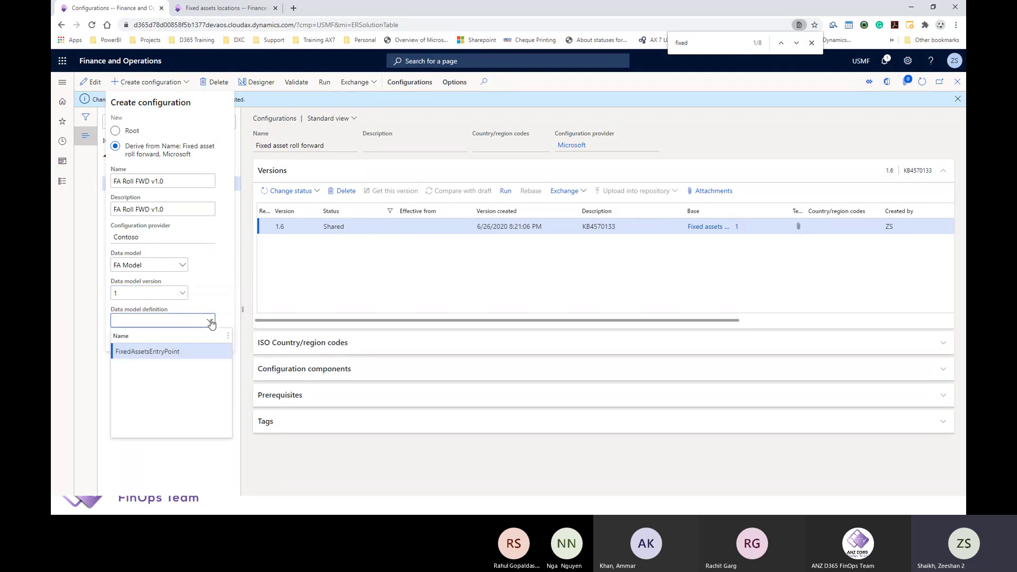
left_click(137, 351)
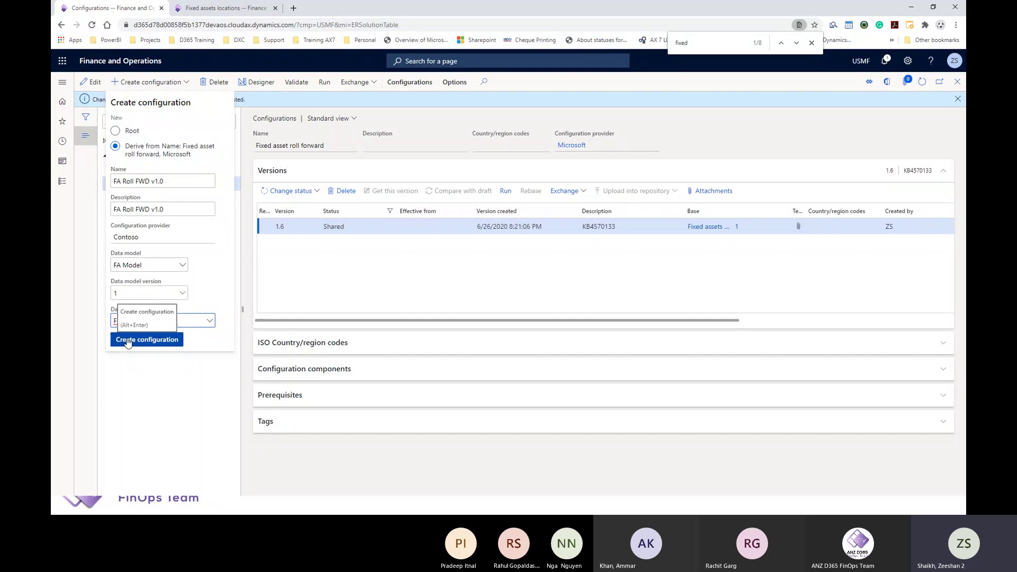
left_click(128, 342)
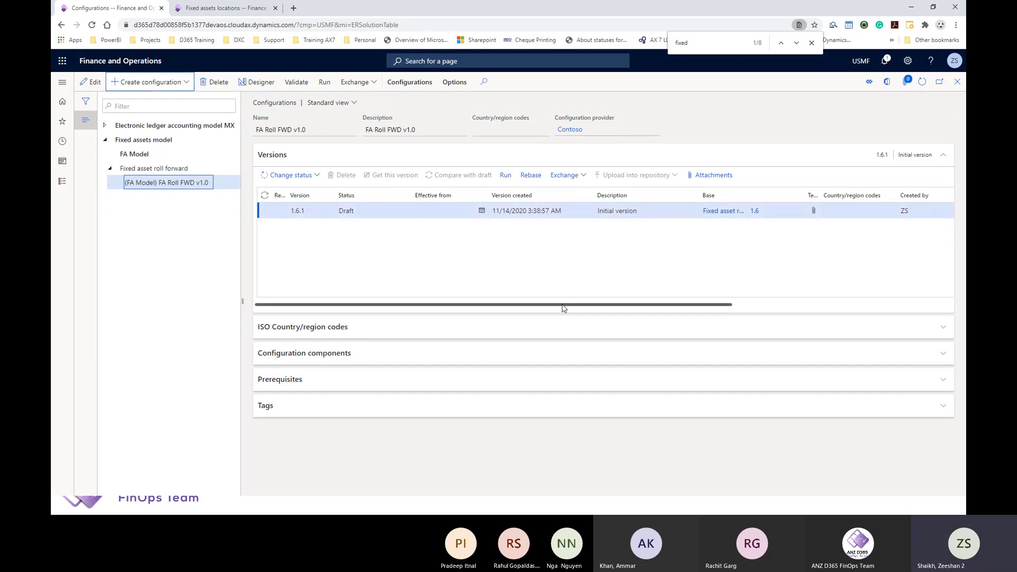
Open the attached template FixedAssetRollRorward_4.xlsx from FA Roll FWD v1.0's attachments in Excel.
left_click_drag(561, 306, 784, 305)
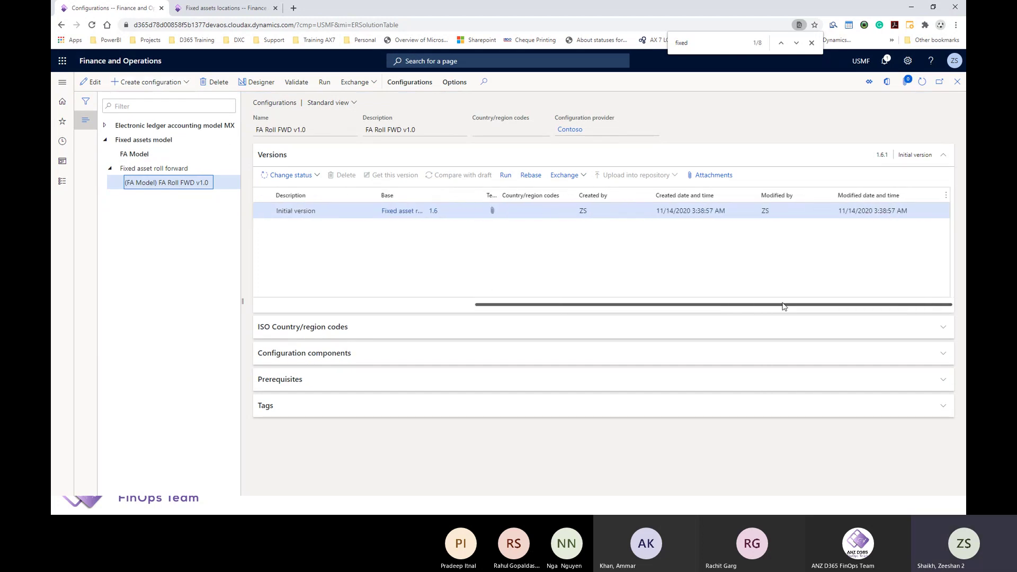
left_click(714, 181)
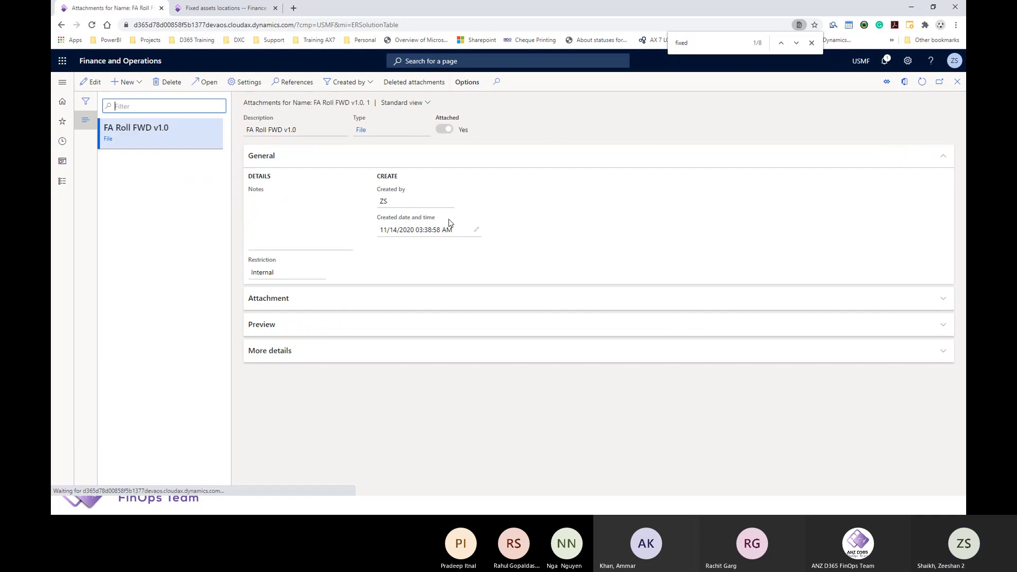
left_click(267, 303)
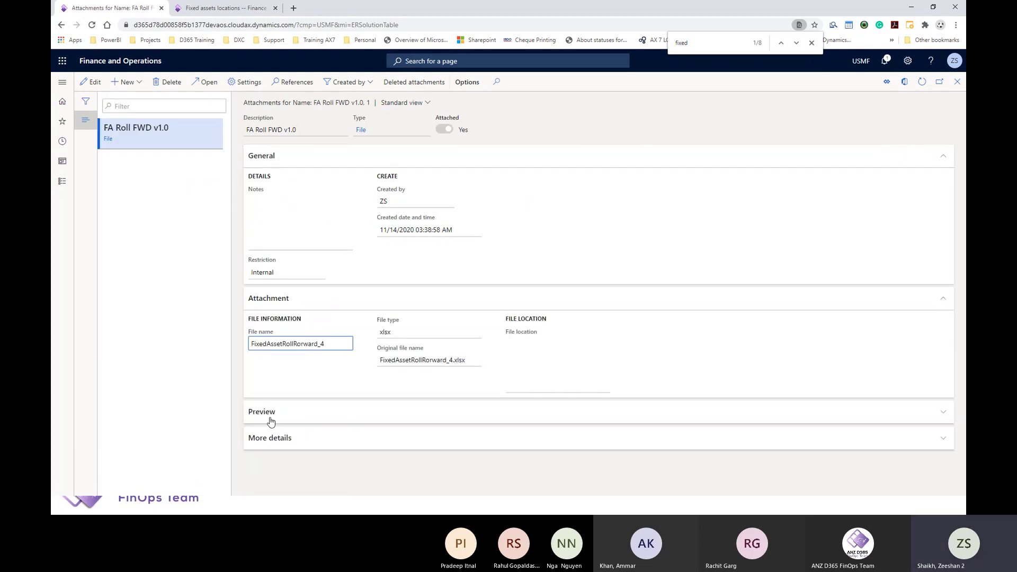
left_click(275, 411)
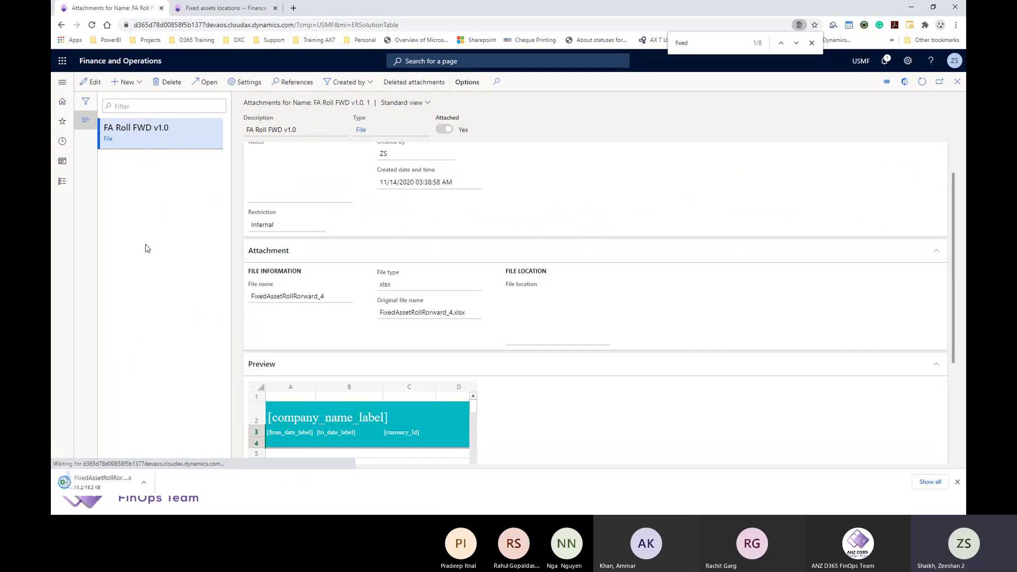
left_click(111, 482)
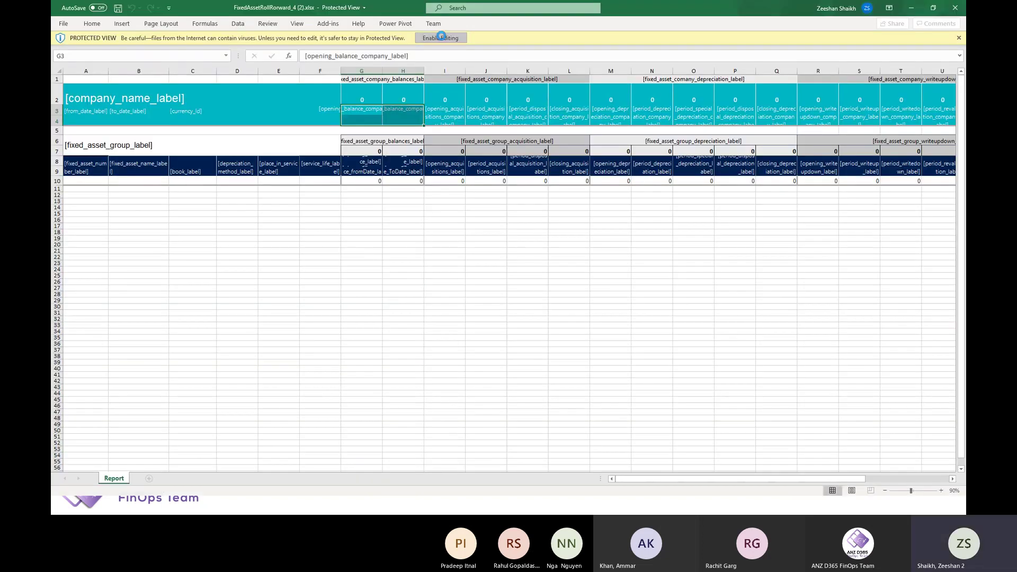
Enable editing on FixedAssetRollRorward_4 (2).xlsx and select cell D8.
left_click(442, 38)
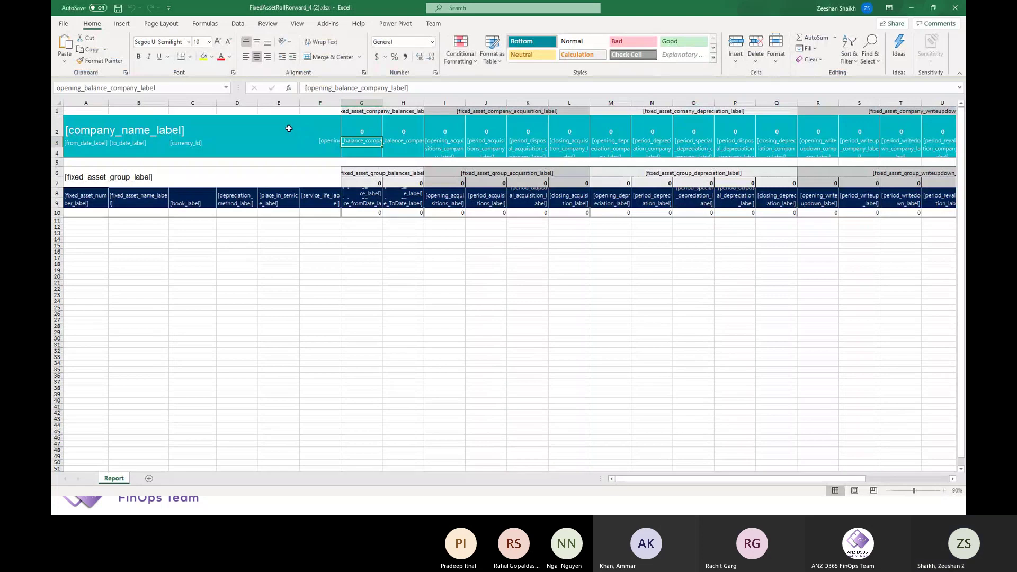
left_click(242, 202)
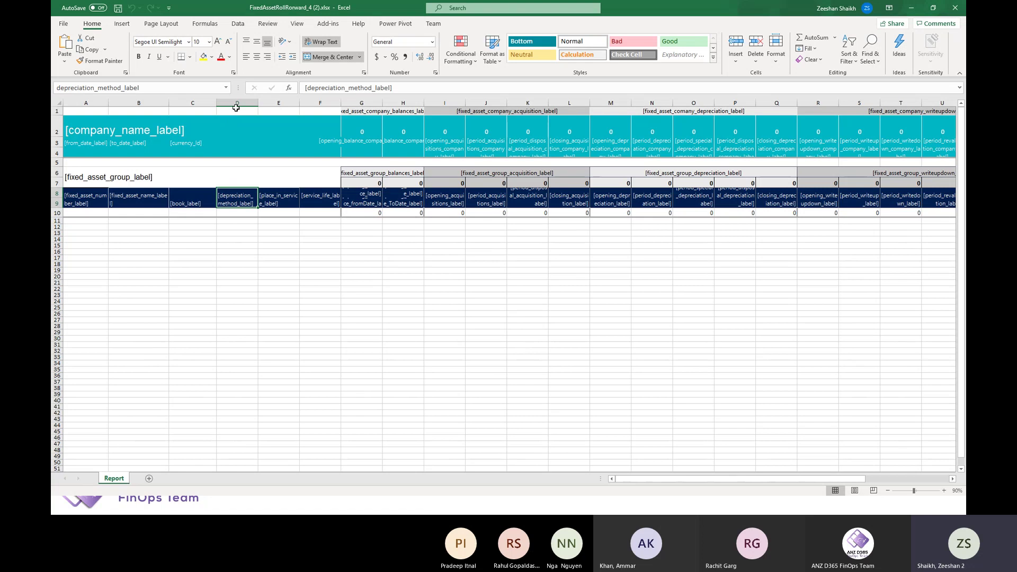
Insert three blank columns at column D, before the depreciation method header.
left_click(144, 91)
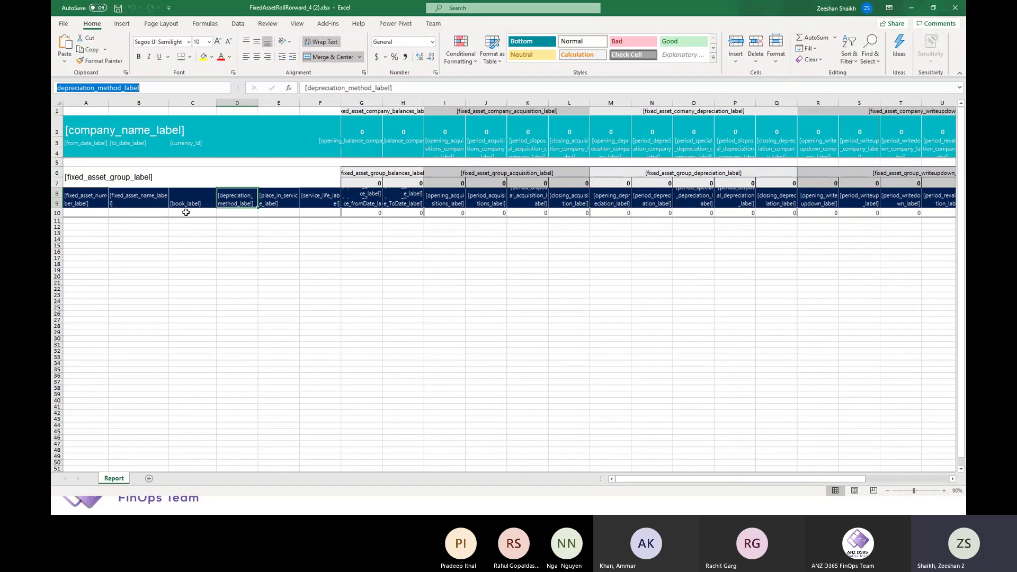
left_click(88, 204)
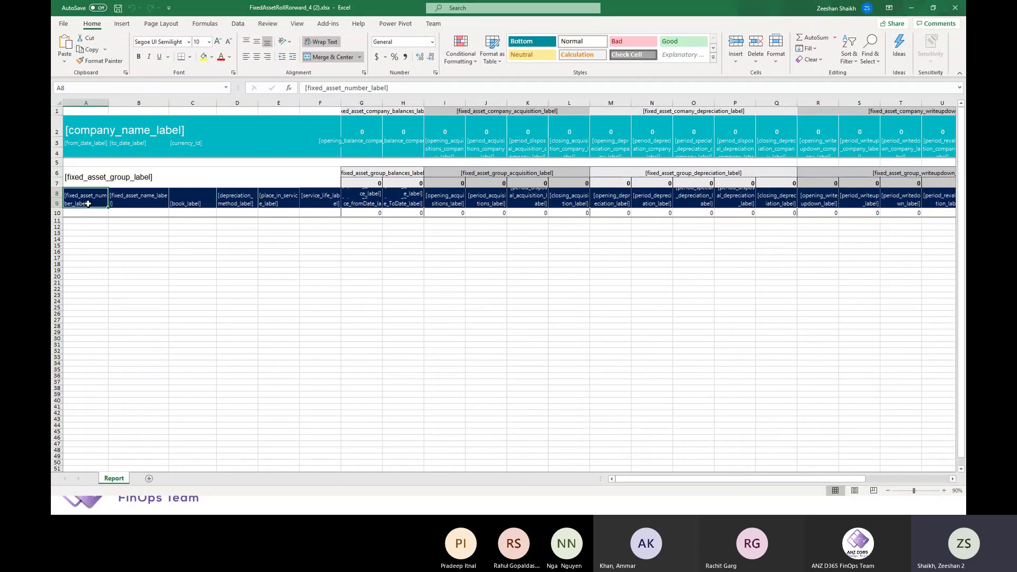
left_click_drag(88, 204, 954, 215)
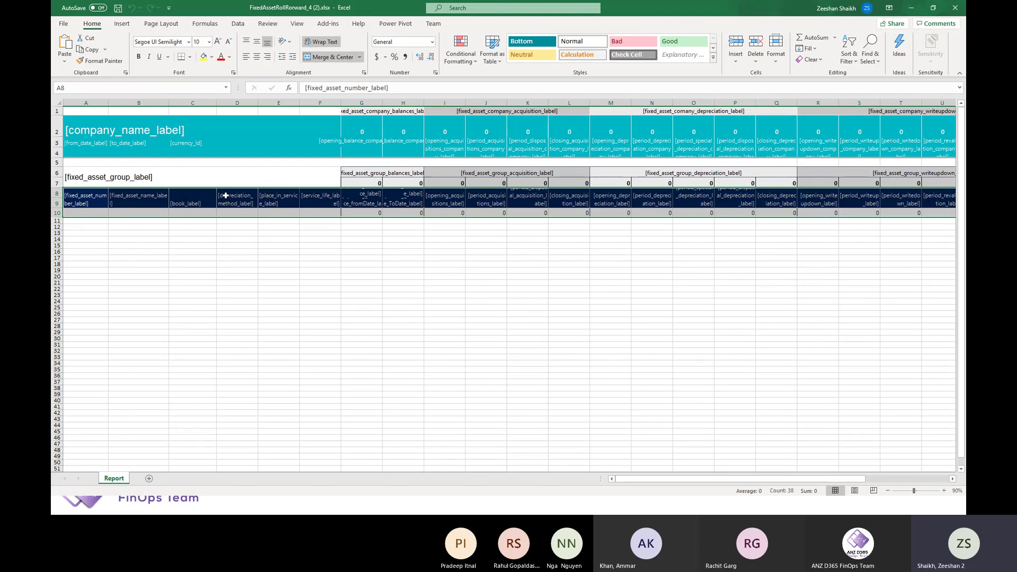
left_click(227, 198)
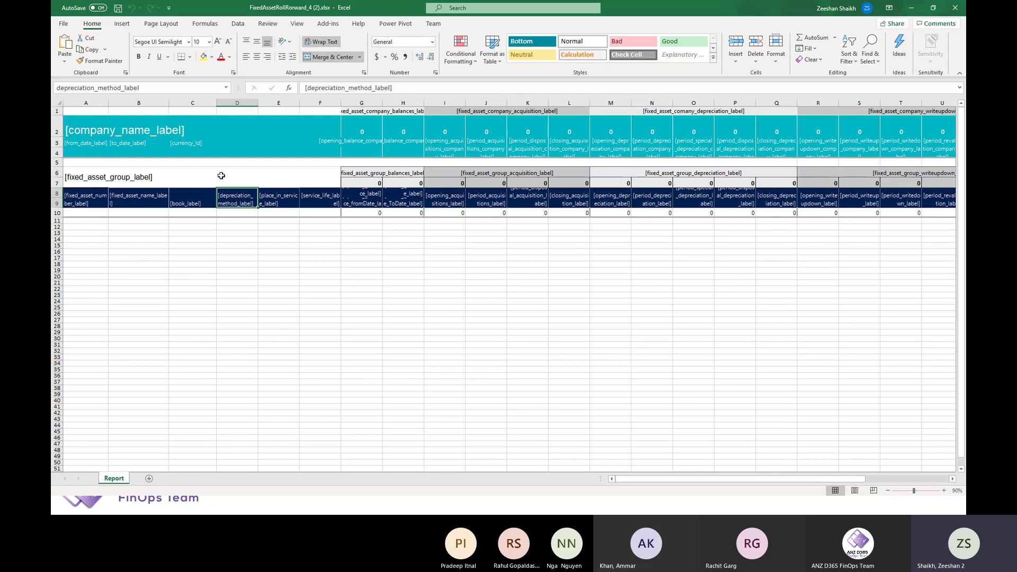
left_click(237, 102)
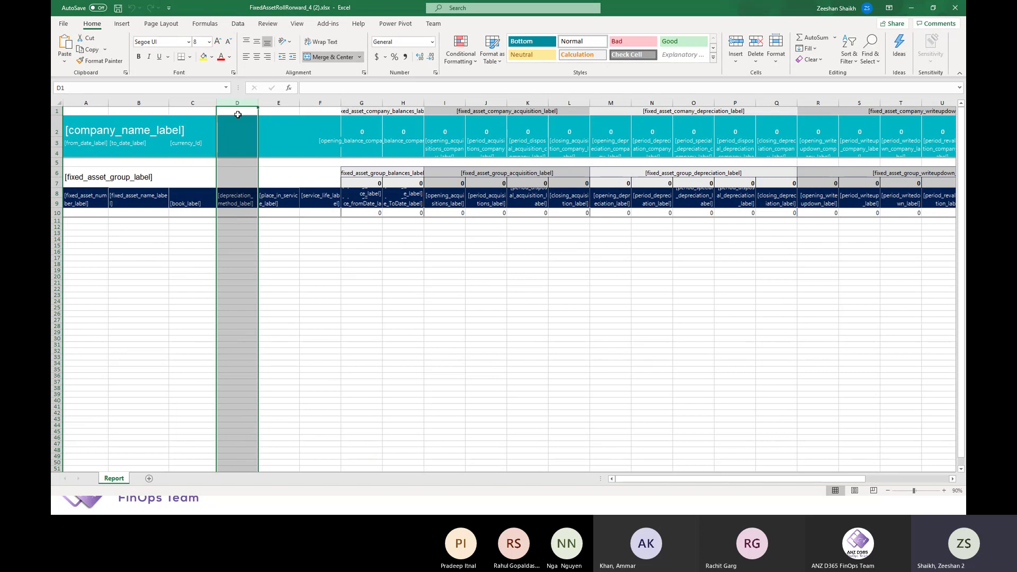
key("ctrl+shift+plus")
key("ctrl+shift+plus")
key("ctrl+shift+plus")
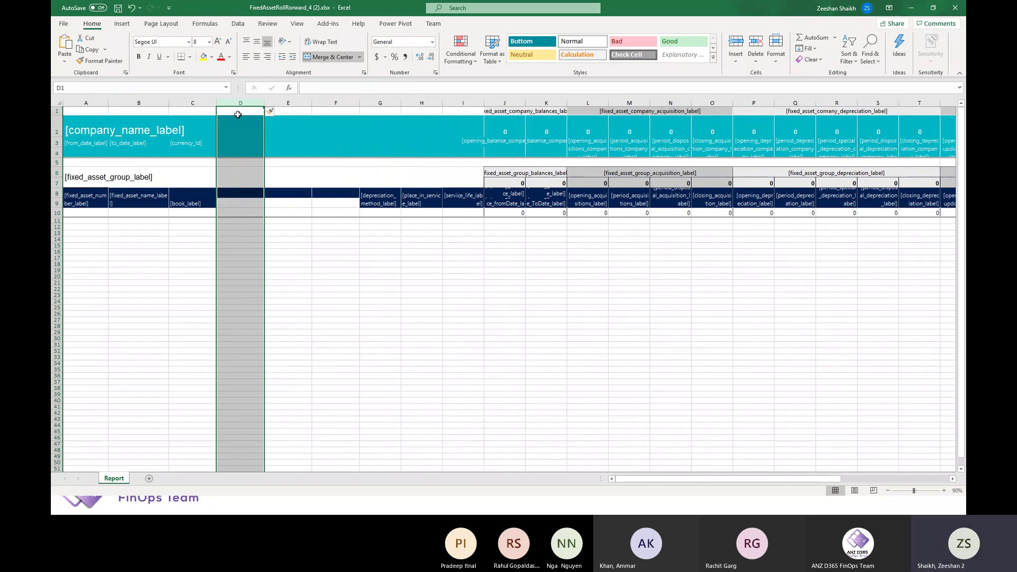
Merge the new header cells D8:D9, E8:E9 and F8:F9 across both header rows.
key("Down")
key("Down")
key("Down")
key("Down")
key("Down")
key("Down")
key("Down")
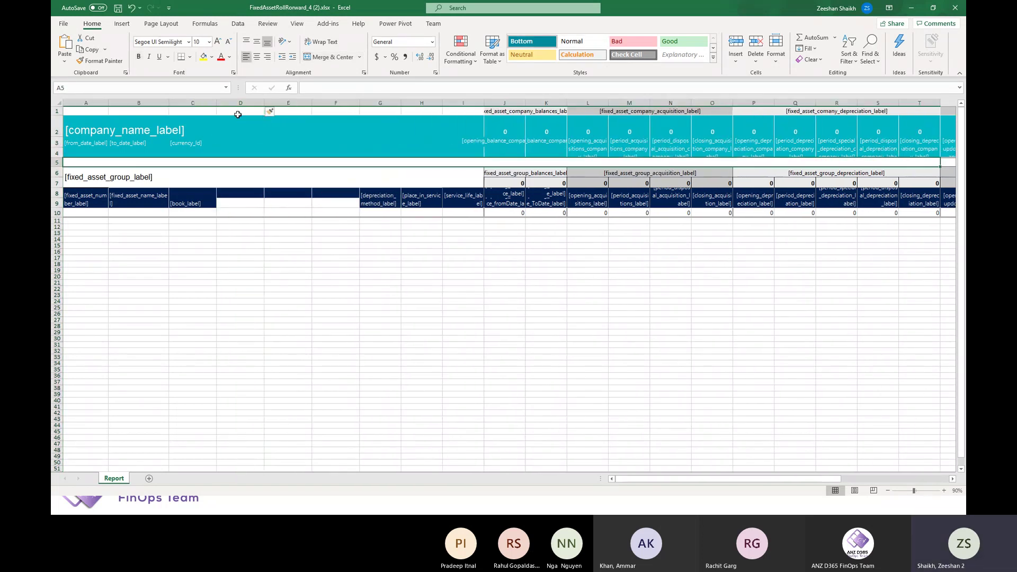
key("shift+Down")
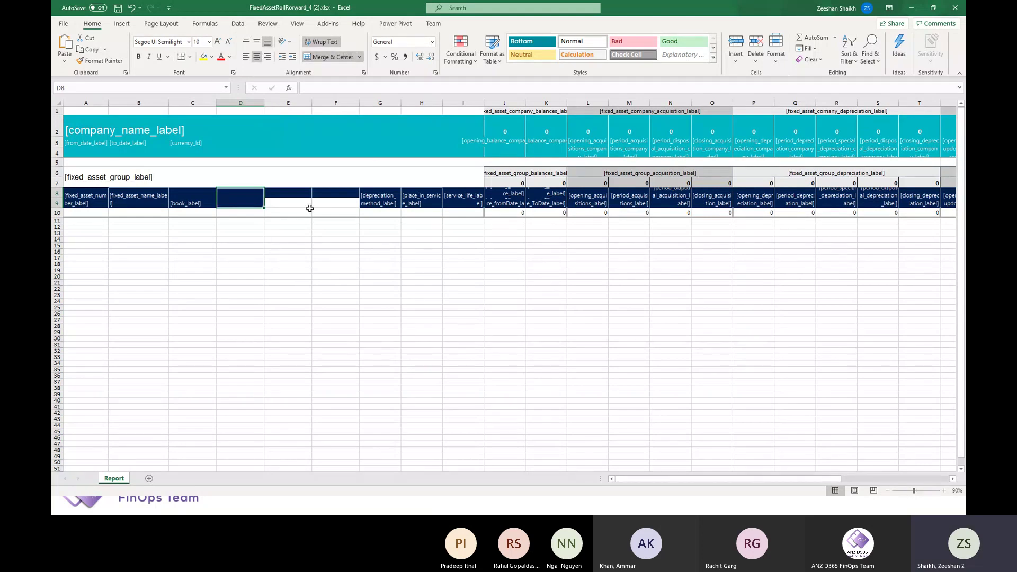
left_click(302, 195)
left_click_drag(302, 194, 307, 204)
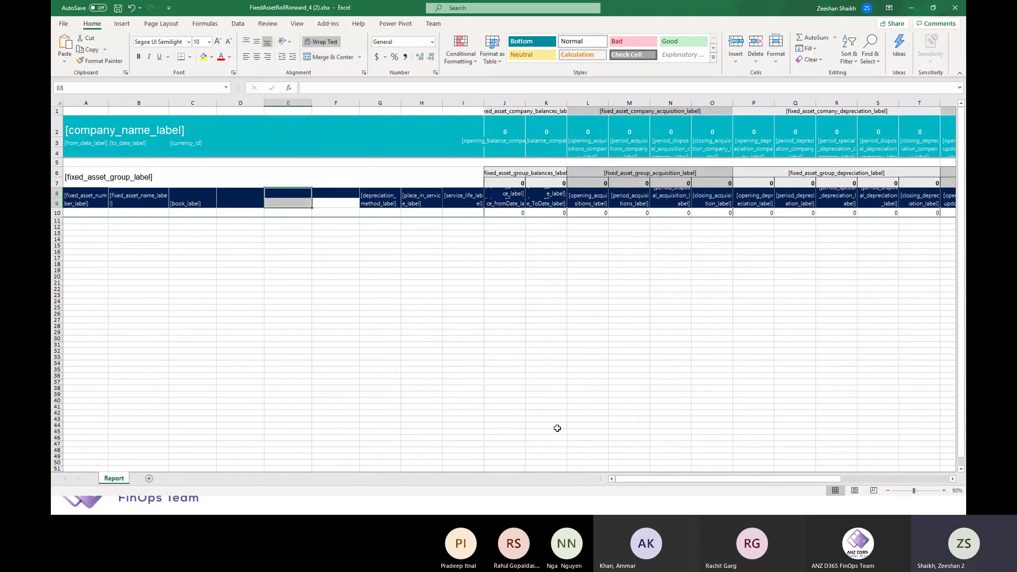
left_click(344, 57)
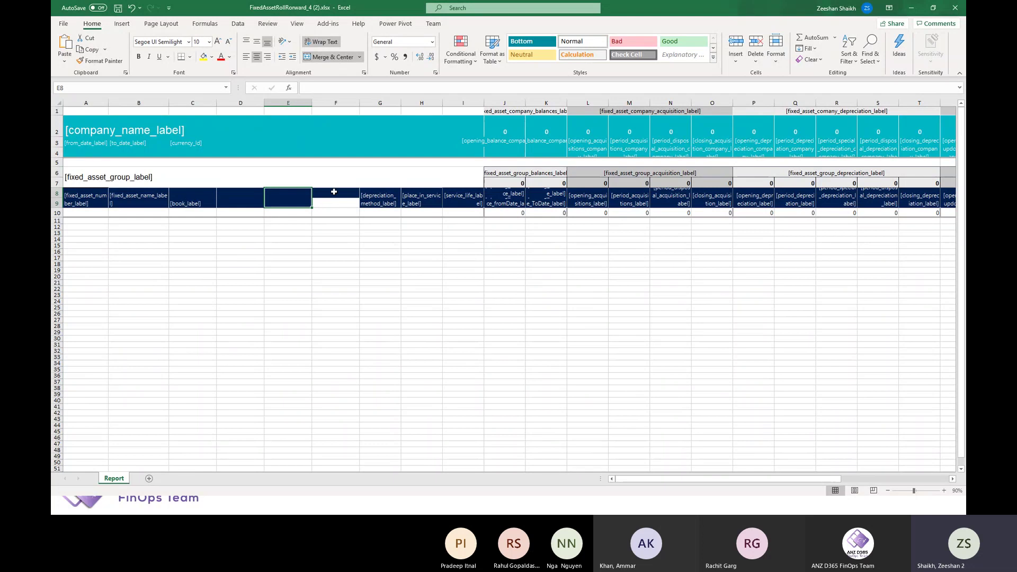
left_click_drag(334, 192, 338, 203)
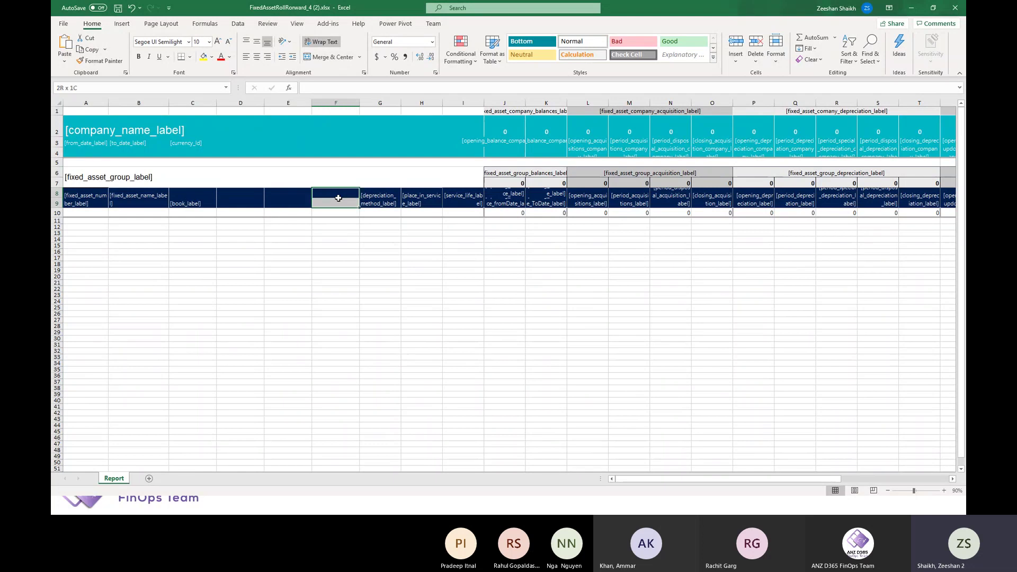
left_click(320, 57)
left_click(246, 199)
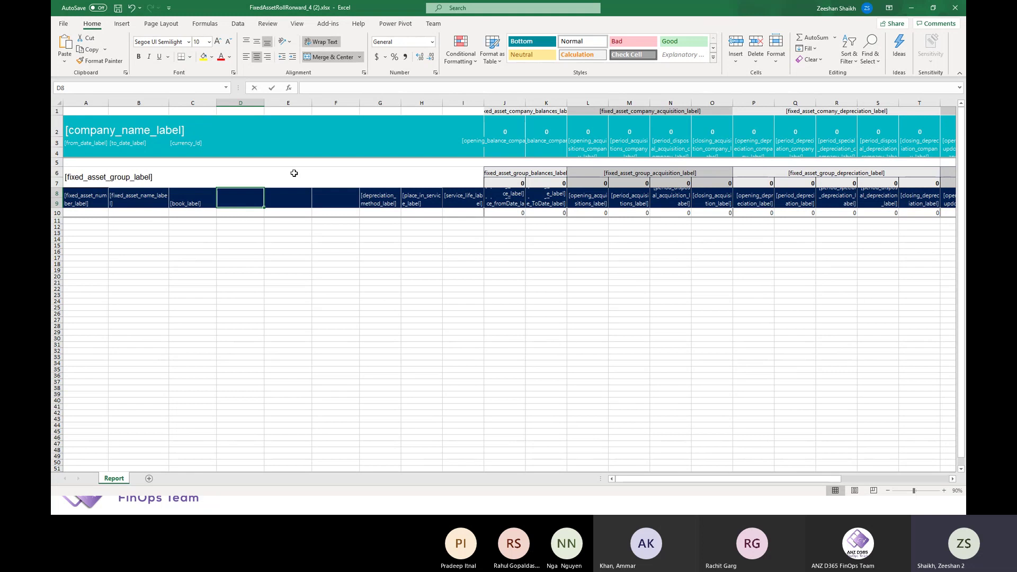
Enter headers Location in D8, Technical Information in E8 and Last Maintenance in F8.
type("Location")
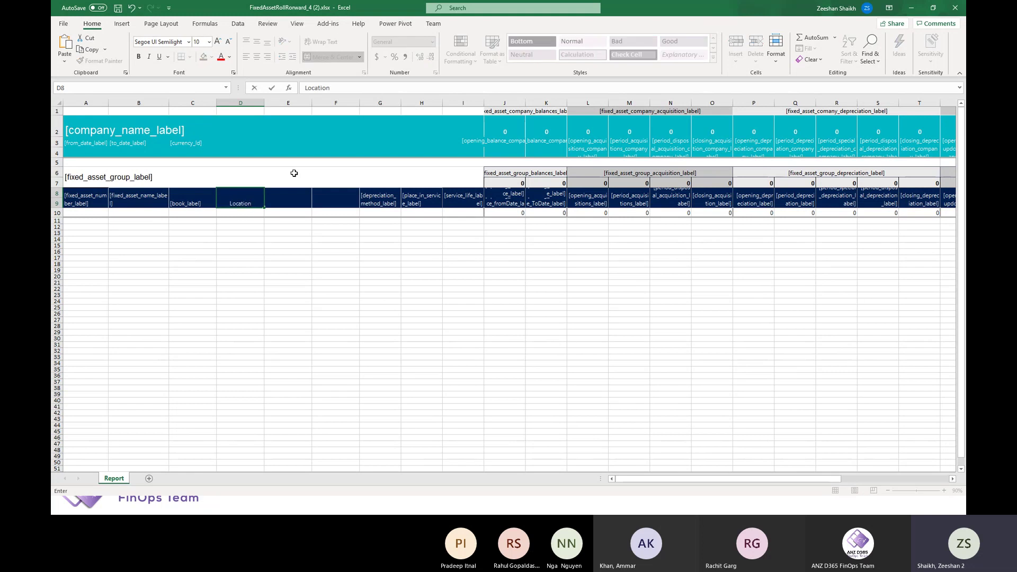
key("Tab")
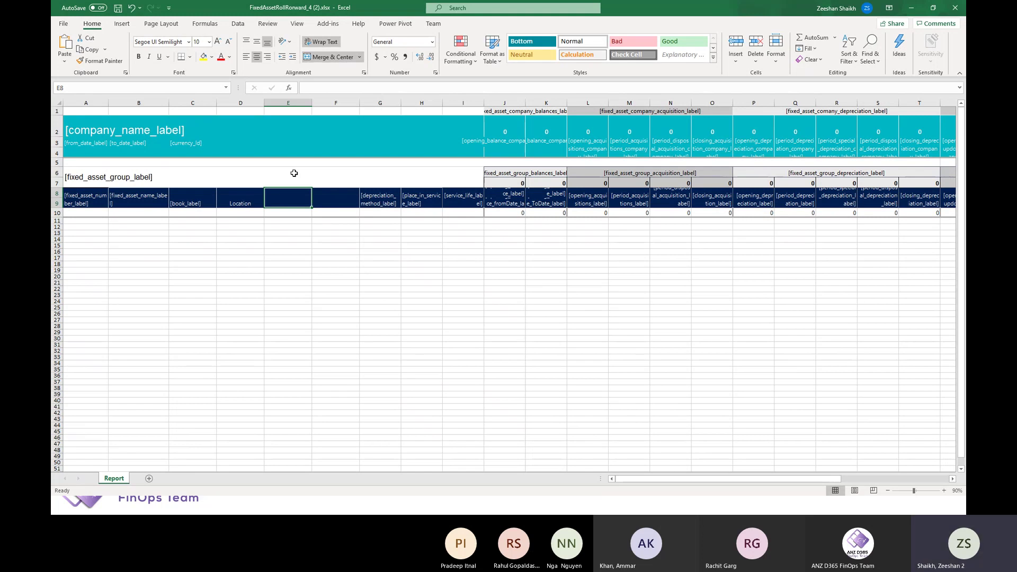
type("T")
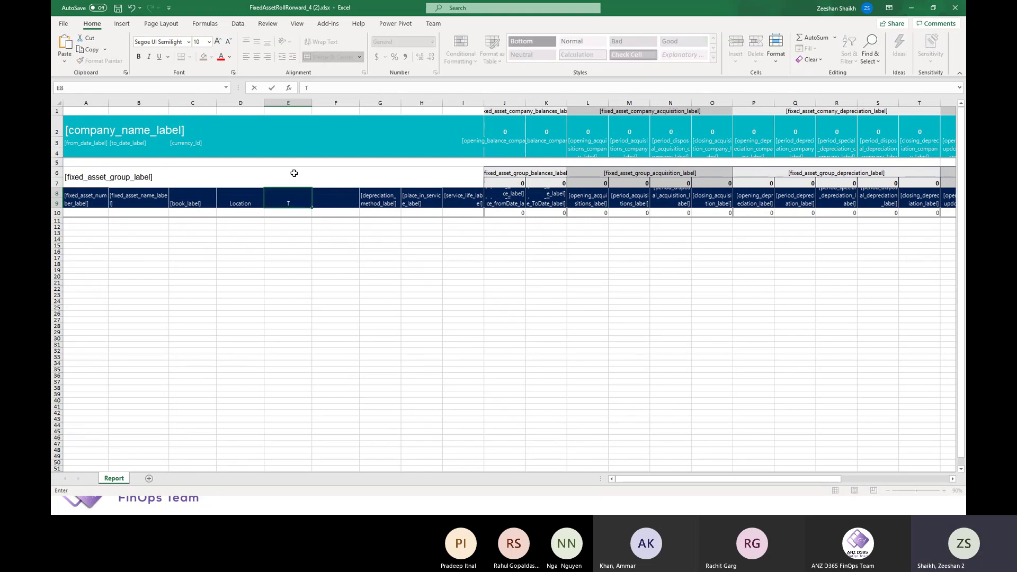
type("echnical Inform")
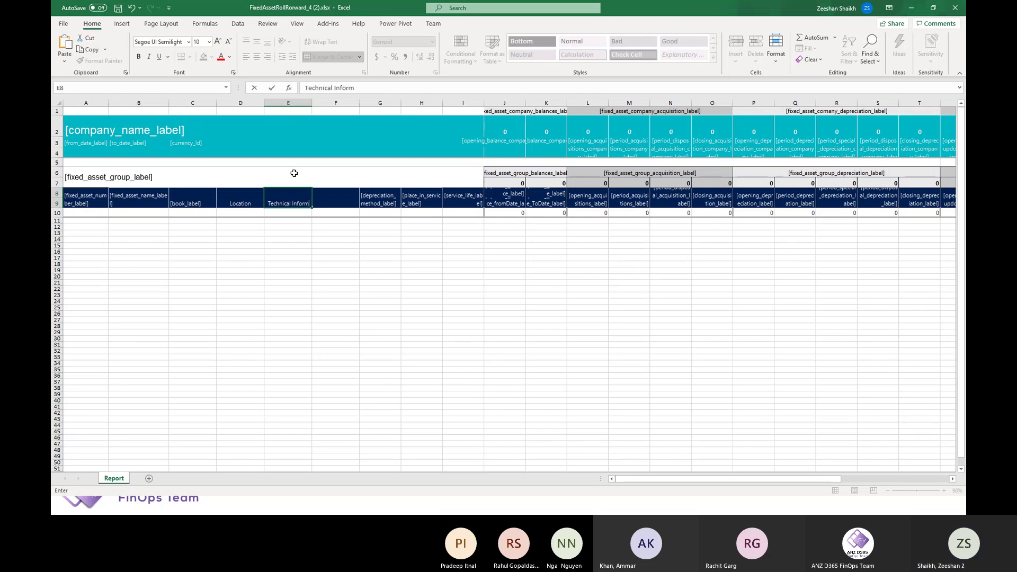
type("ation")
key("Tab")
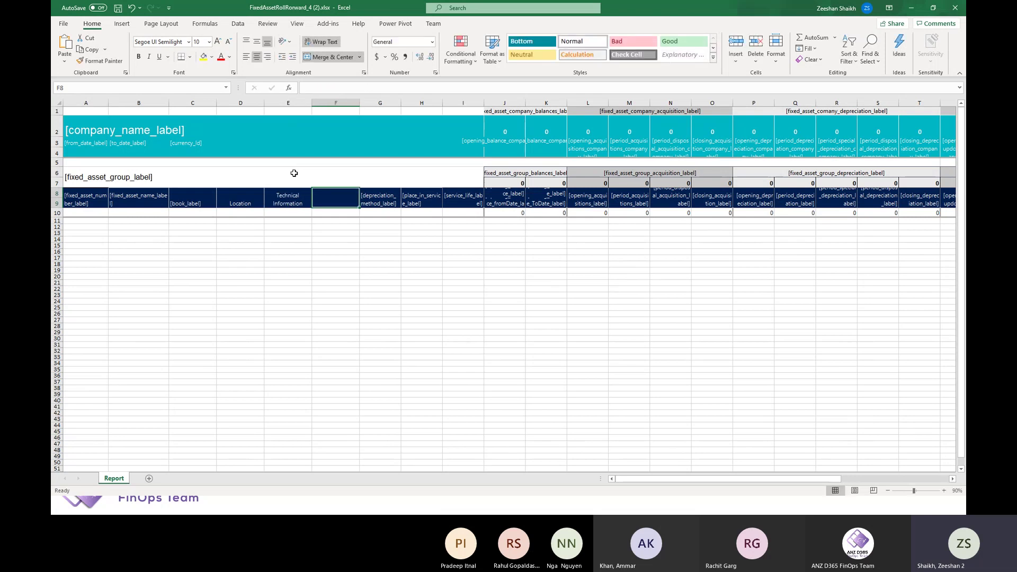
type("Las")
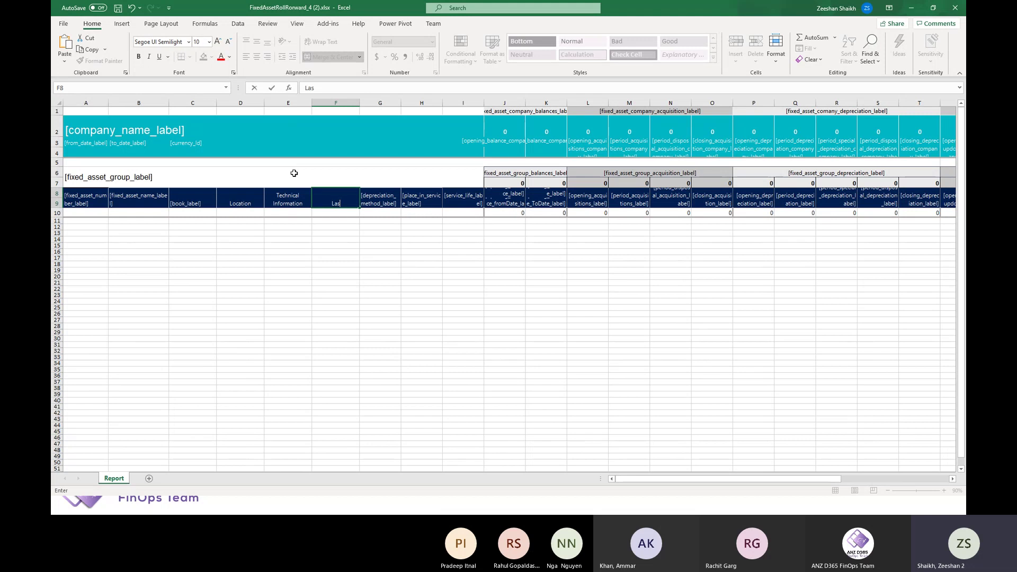
type("t Maintenance")
key("Return")
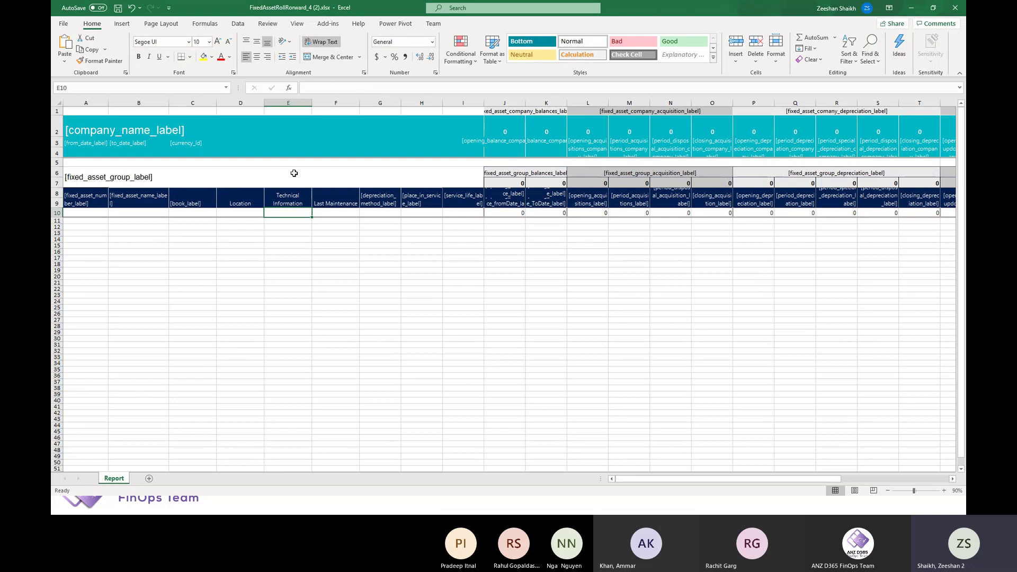
key("Left")
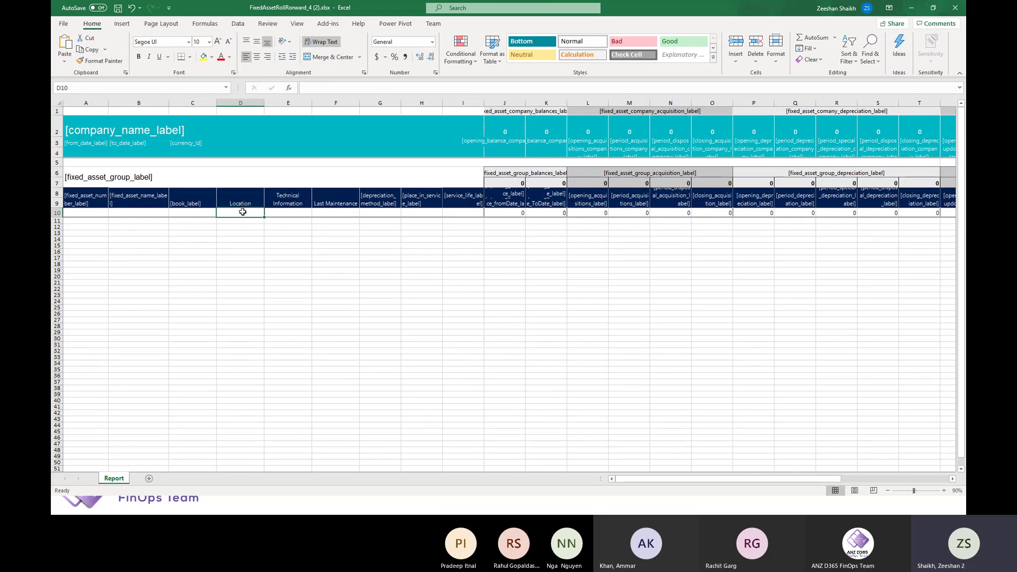
Create the workbook name LocationValue in Name Manager, referring to =Report!$D$10.
left_click(238, 24)
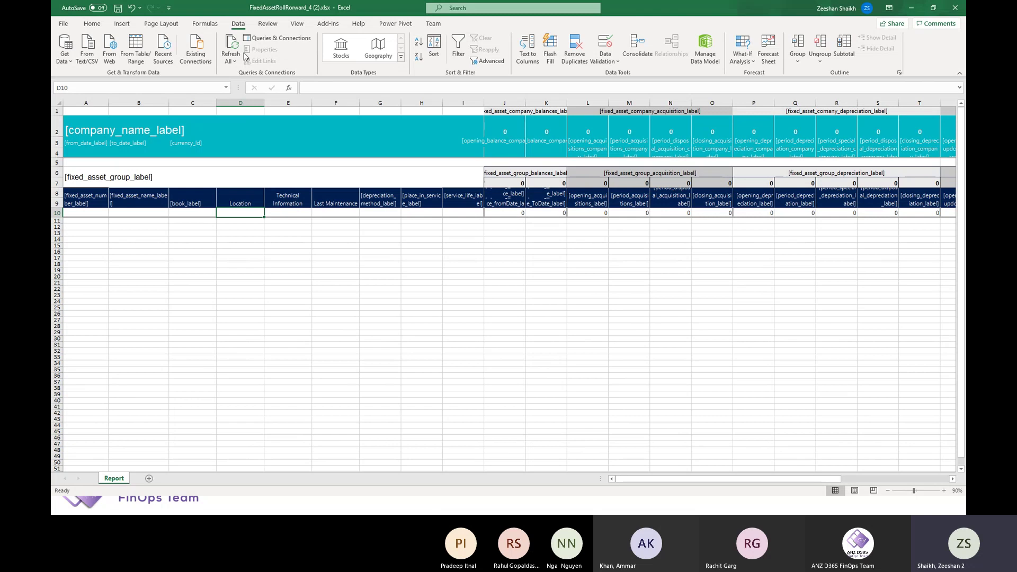
left_click(205, 23)
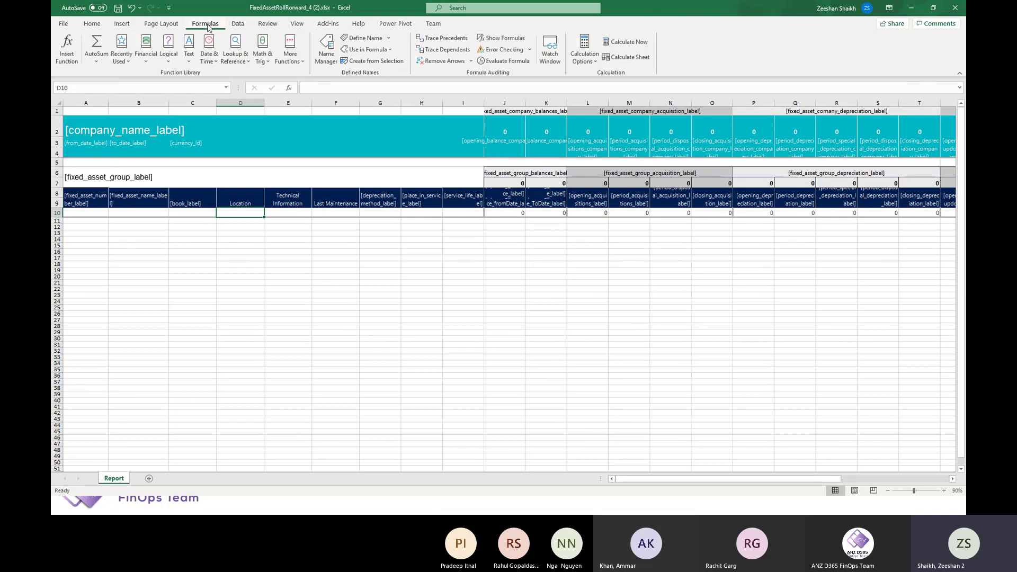
left_click(327, 53)
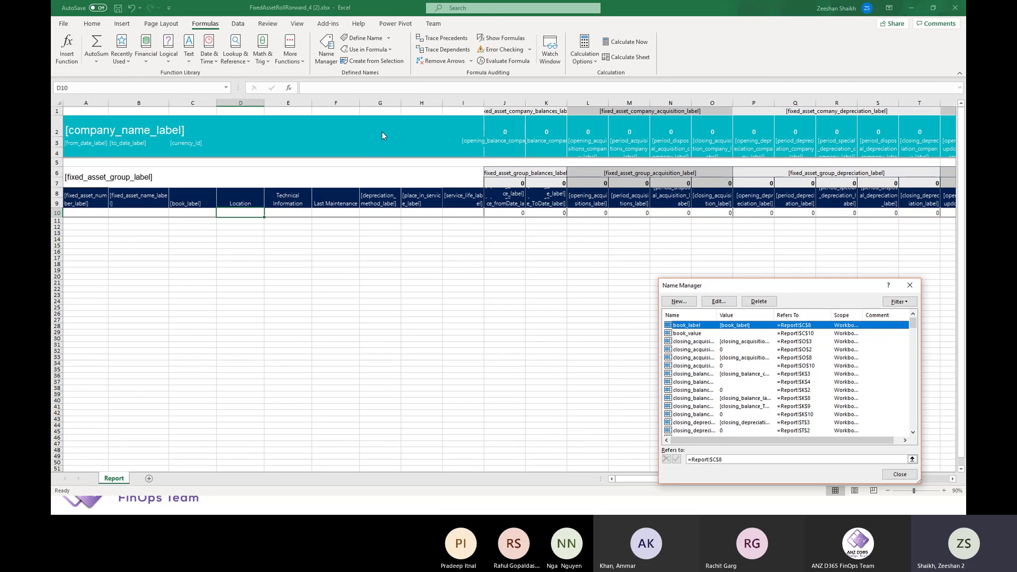
left_click(678, 301)
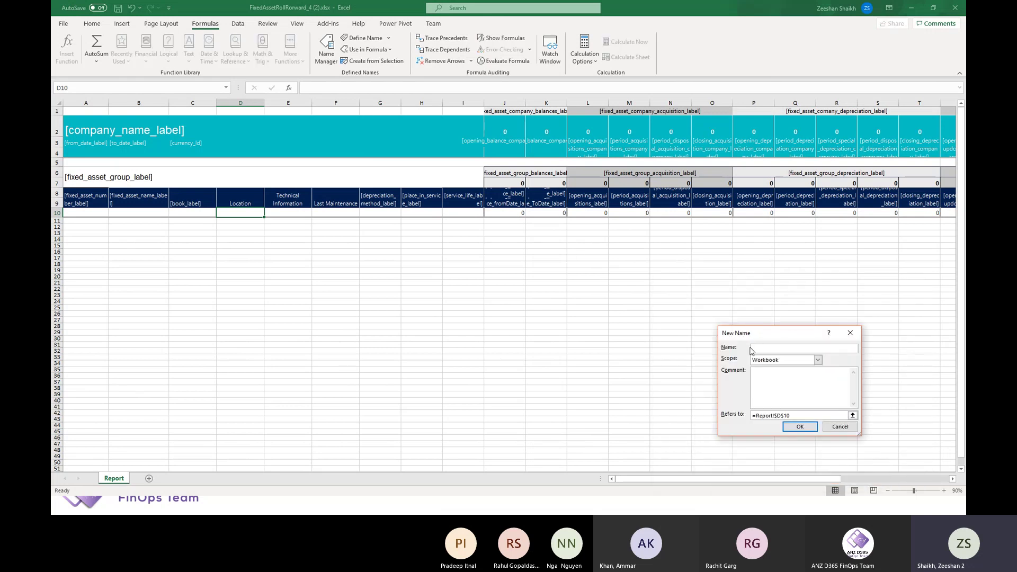
type("LocationValue")
left_click(852, 415)
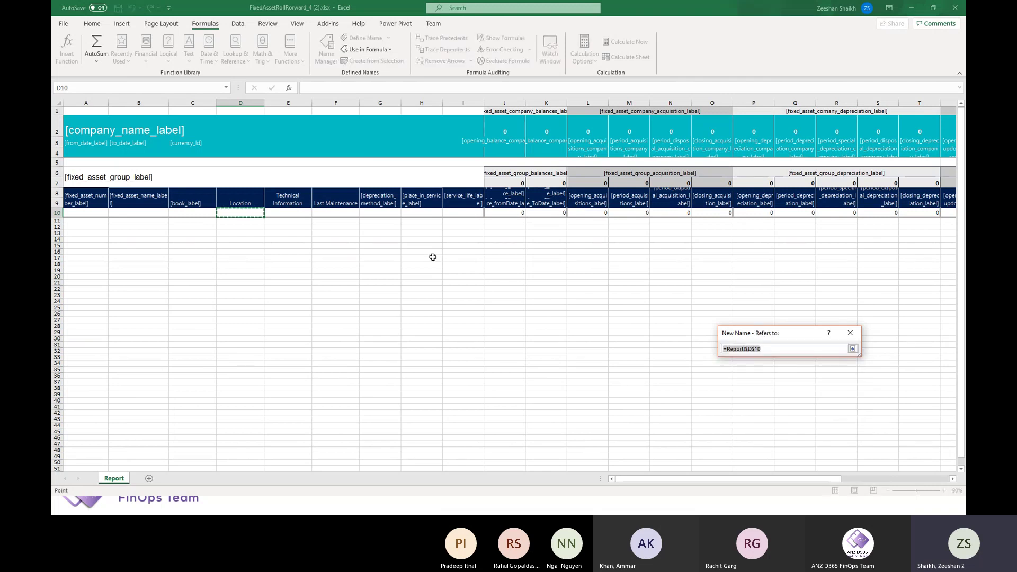
left_click(853, 349)
left_click(801, 426)
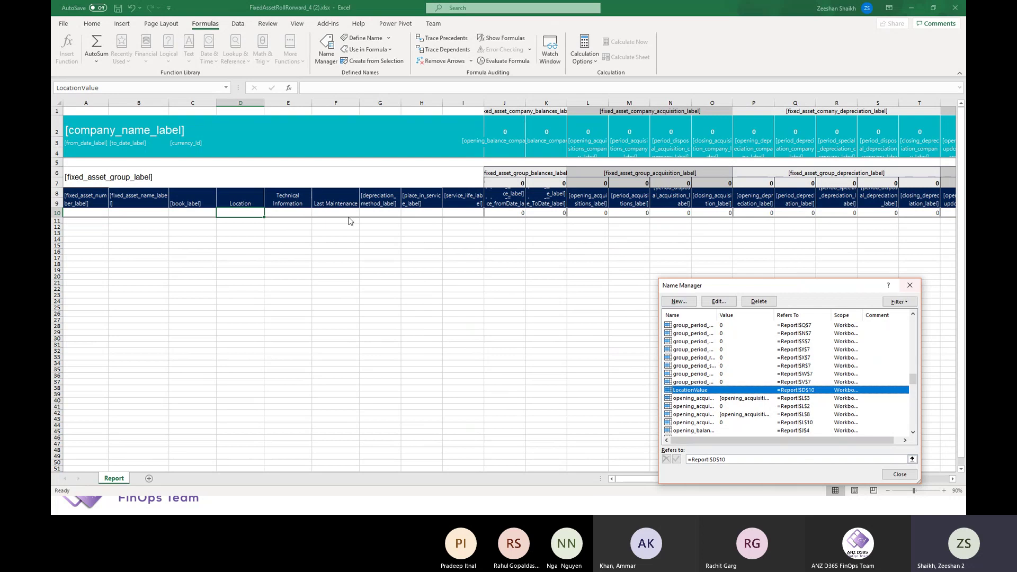
Add the workbook name TechnicalInfo referring to =Report!$E$10.
left_click(670, 302)
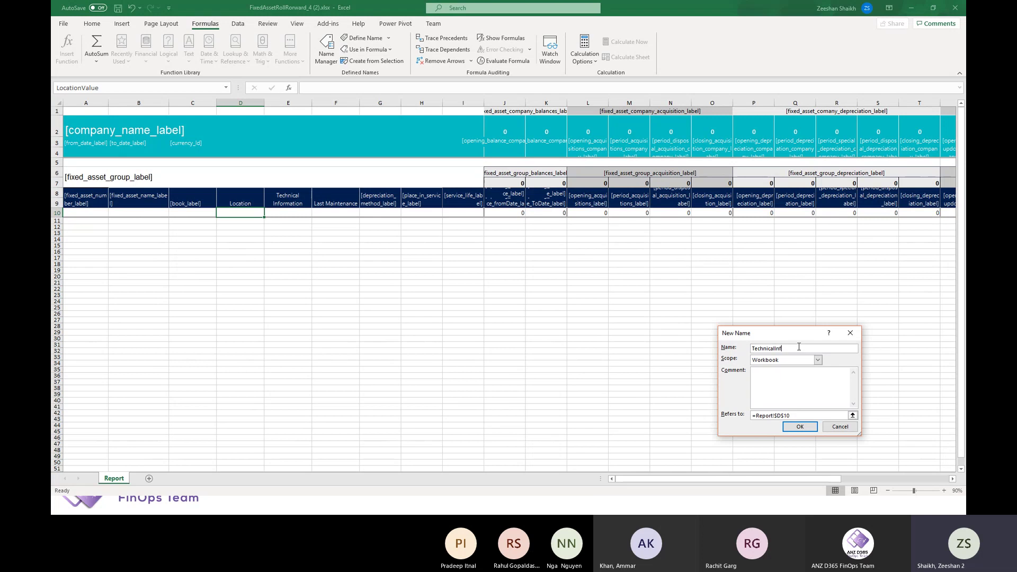
left_click(853, 415)
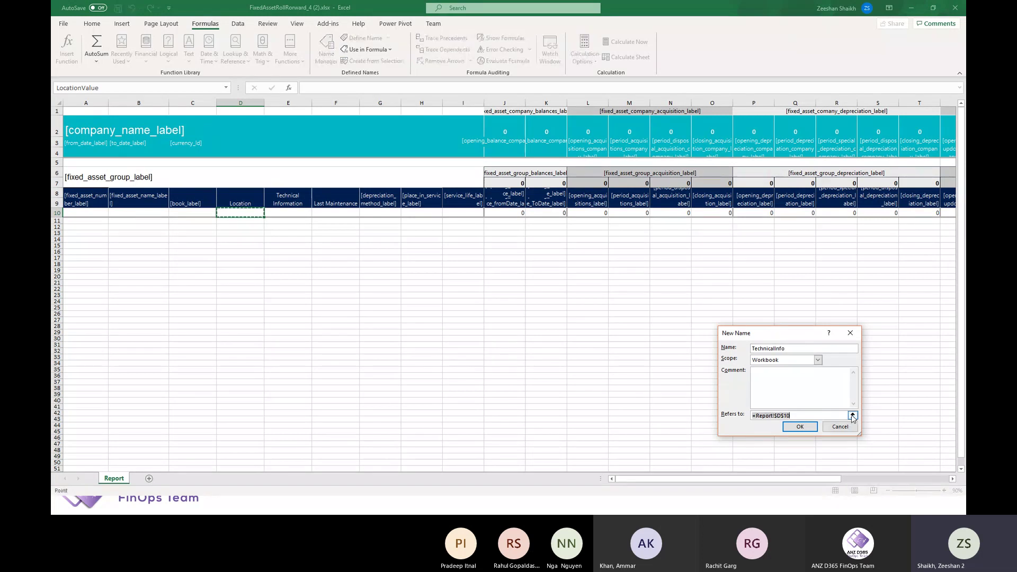
left_click(302, 215)
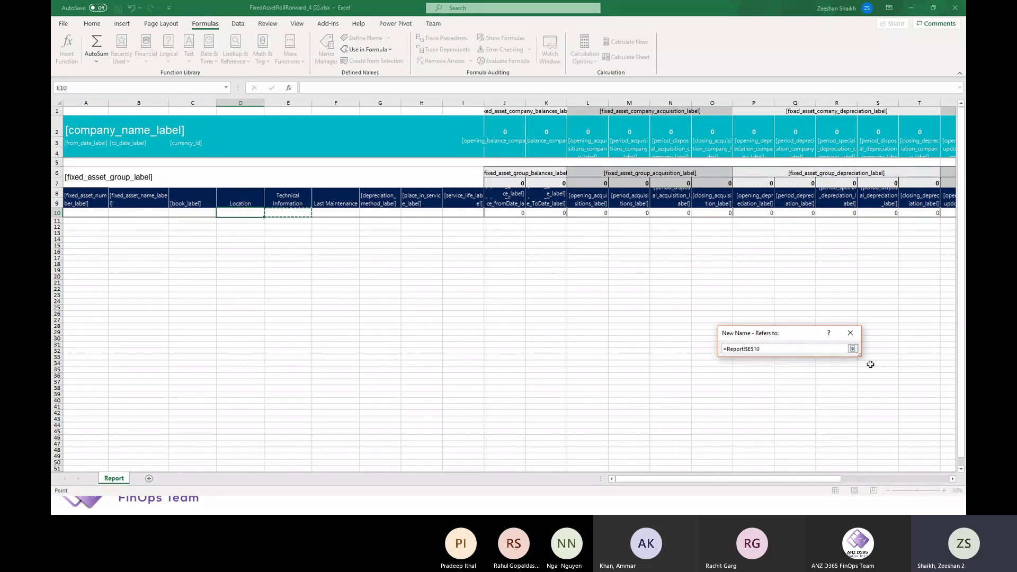
left_click(853, 350)
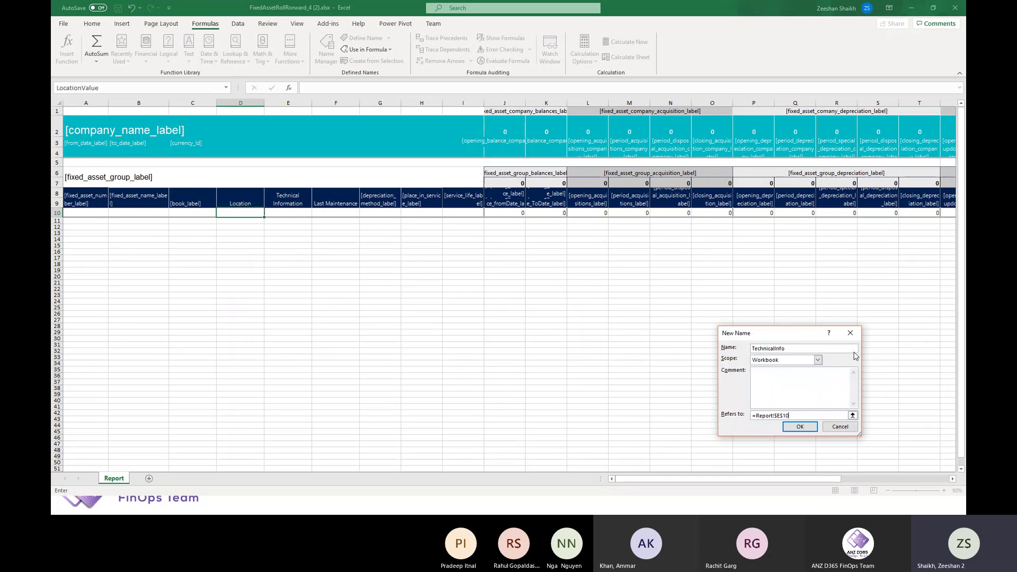
left_click(800, 427)
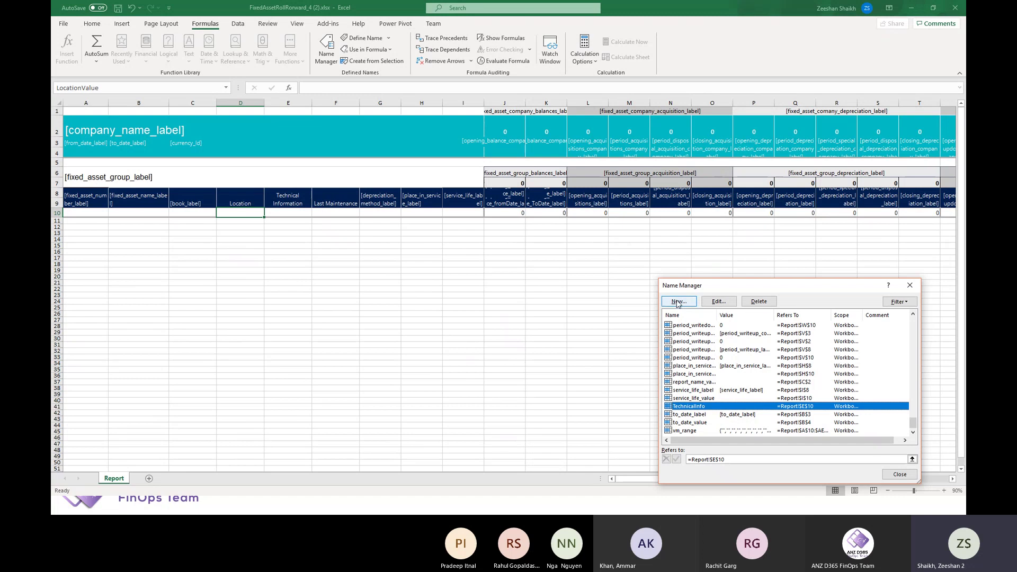
Add the workbook name LastMaint referring to =Report!$F$10 and close Name Manager.
left_click(677, 302)
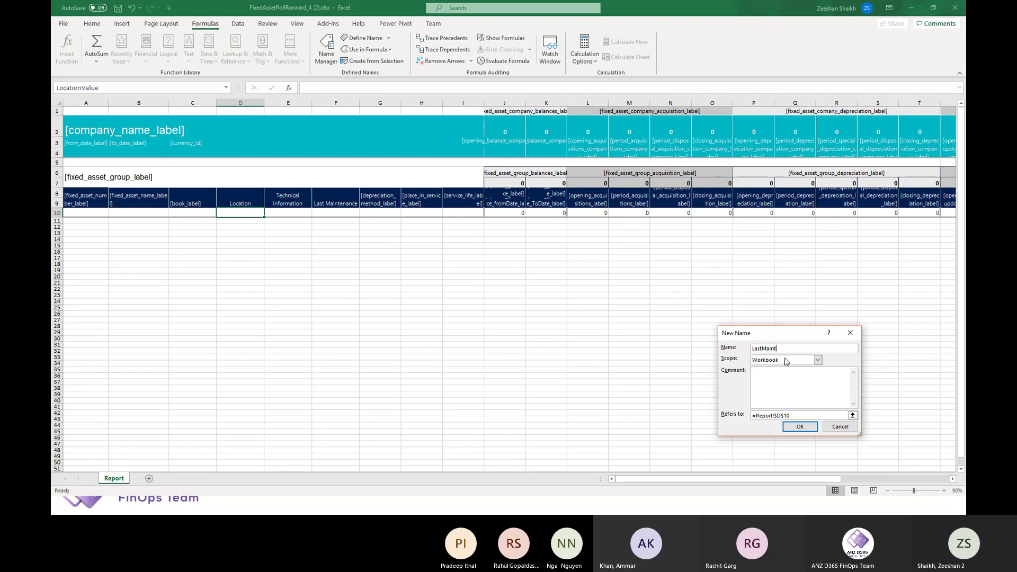
left_click(853, 416)
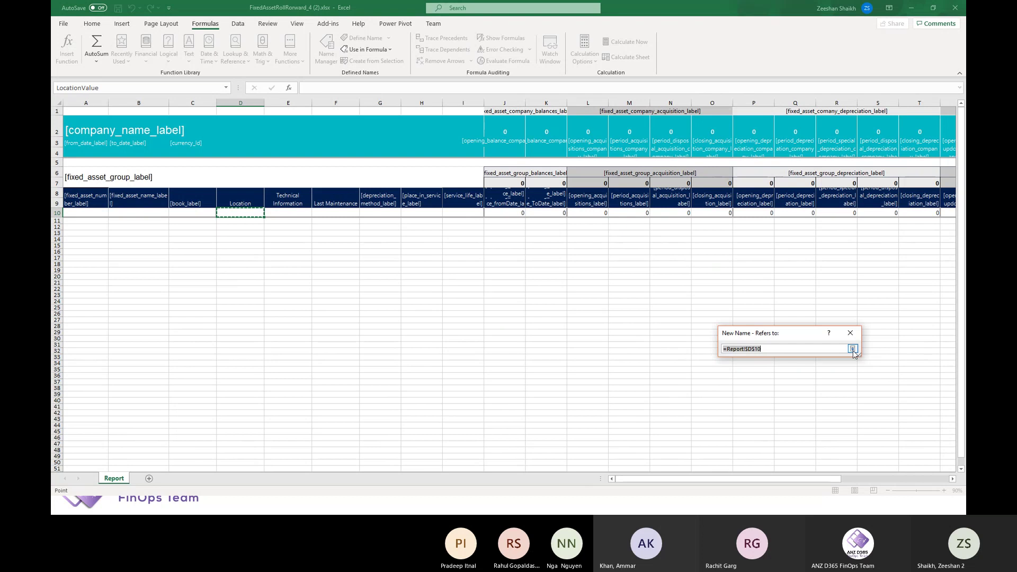
left_click(856, 350)
left_click(345, 213)
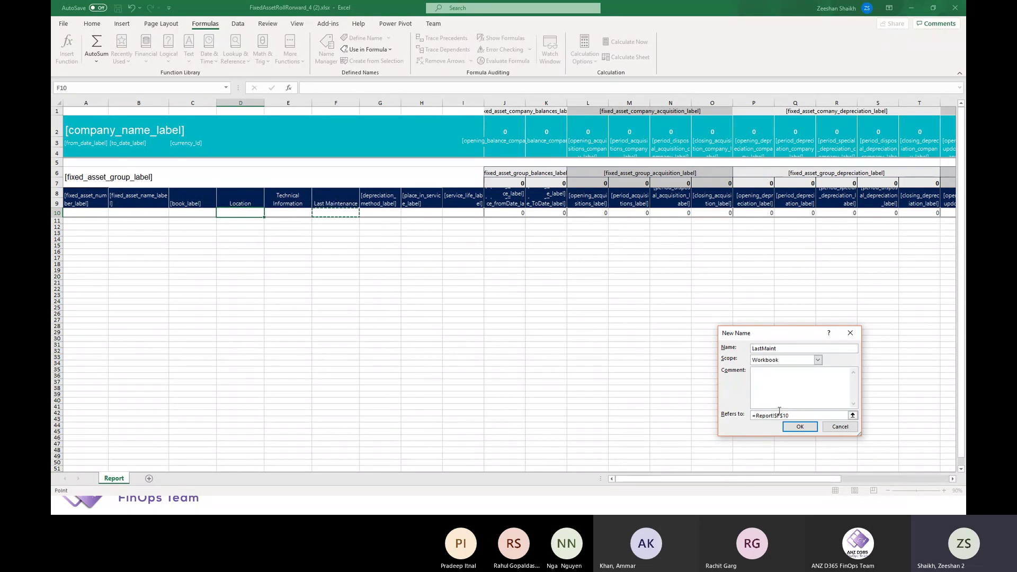
left_click(801, 427)
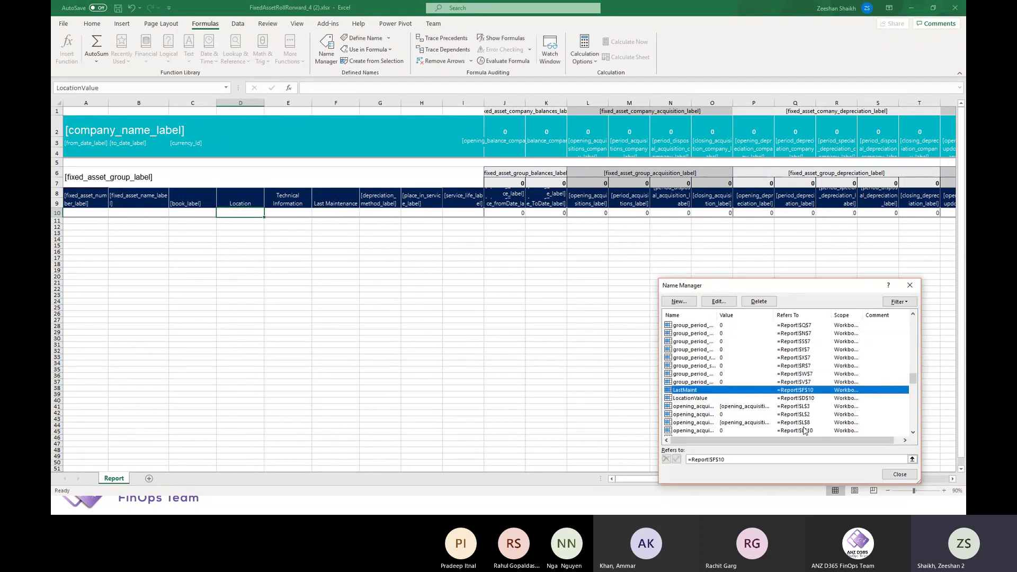
left_click(893, 475)
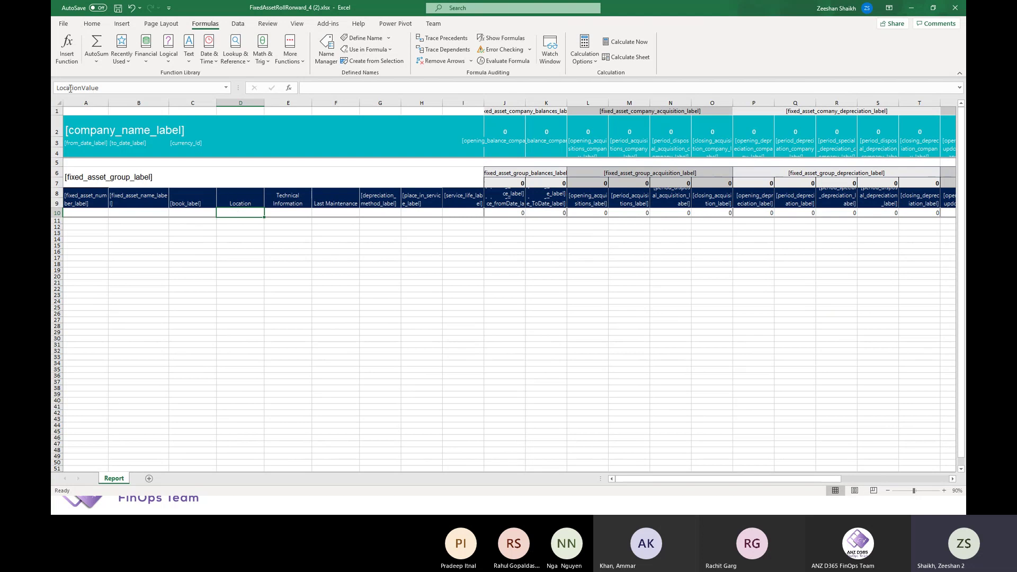
Check in the Name Box that E10 is TechnicalInfo and F10 is LastMaint.
left_click(297, 214)
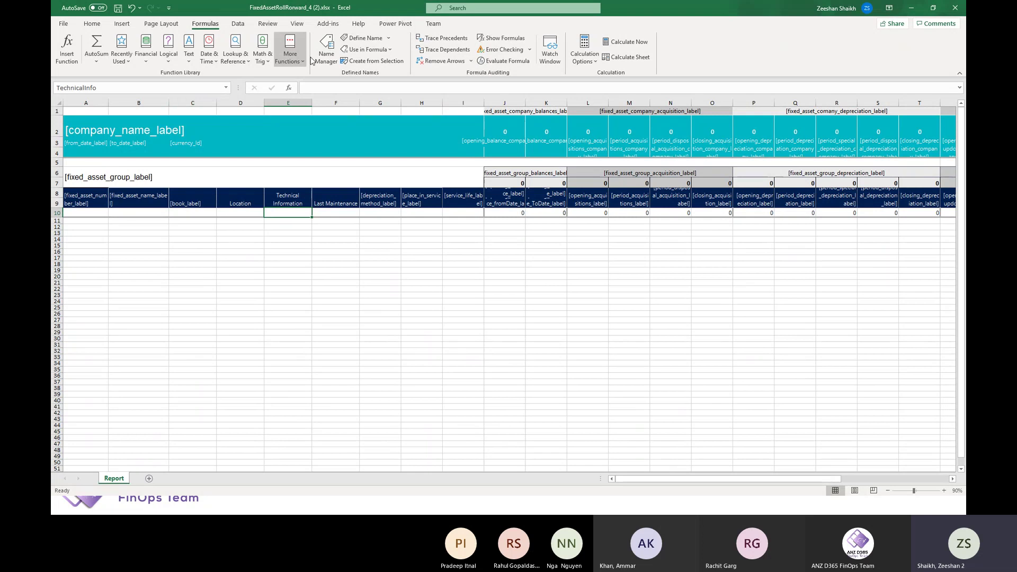
left_click(328, 212)
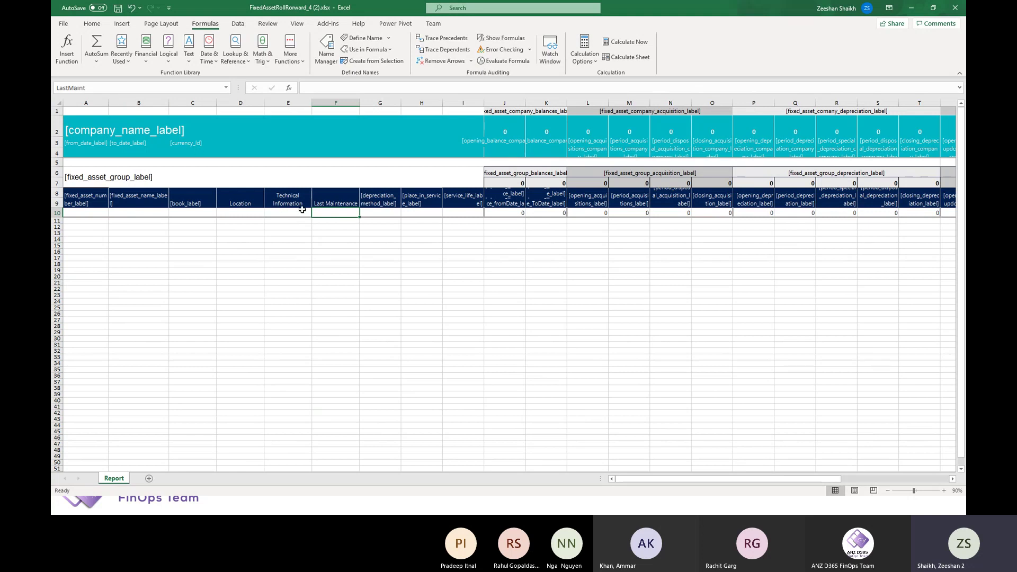
left_click(90, 27)
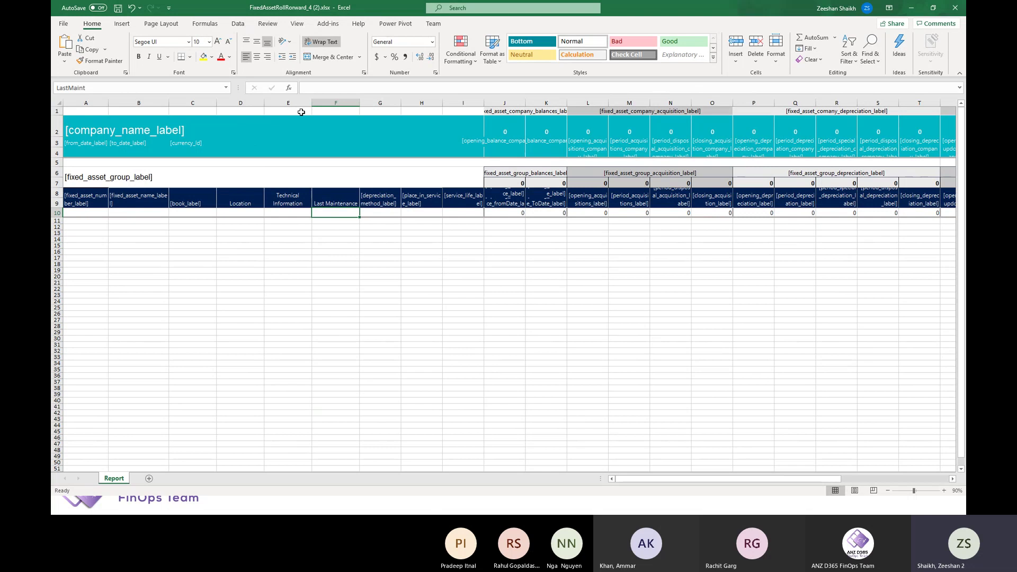
Apply the Date number format (14/03/2012) to cell F10 via Format Cells.
right_click(334, 213)
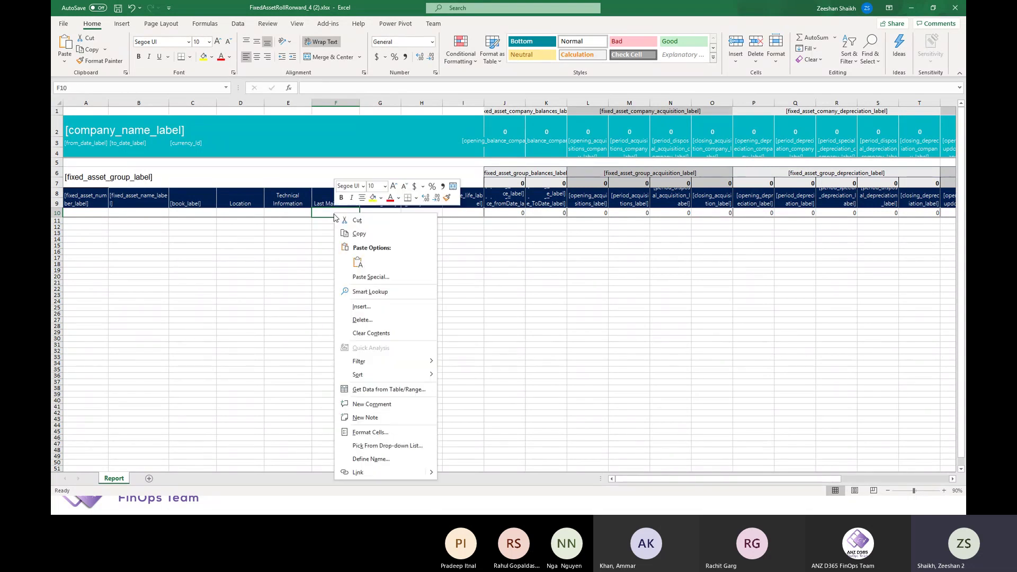
left_click(370, 434)
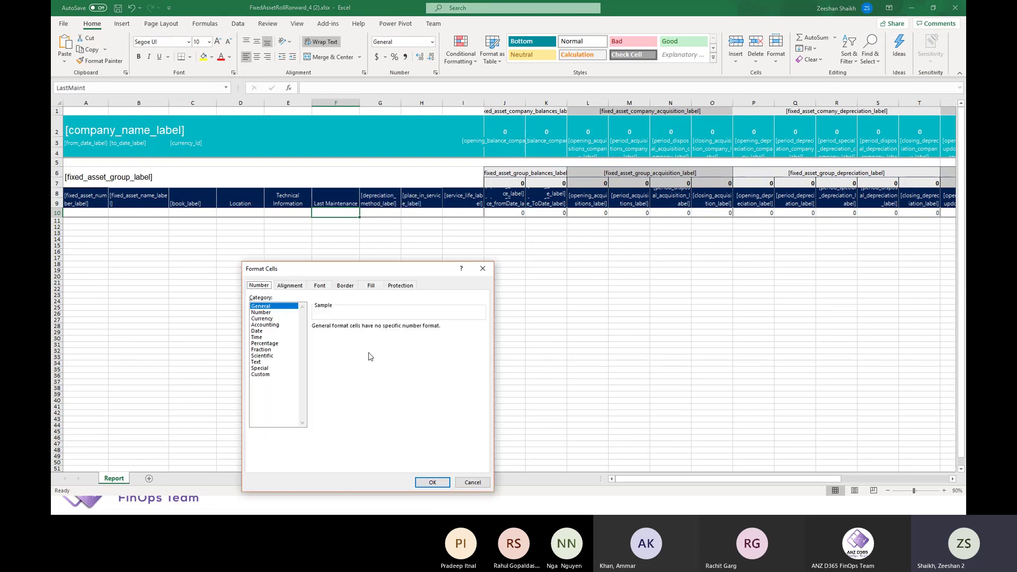
left_click(260, 330)
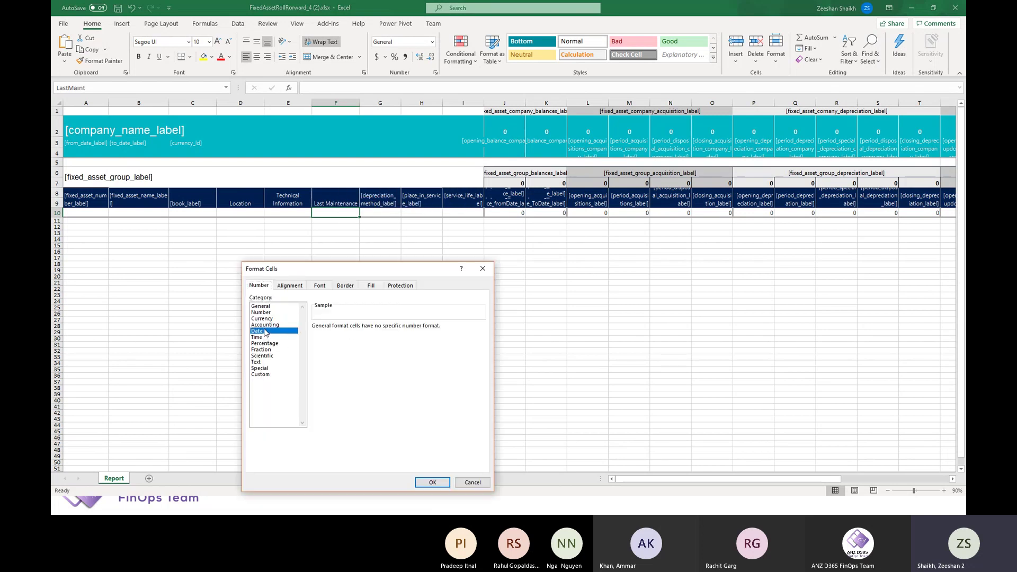
left_click(432, 483)
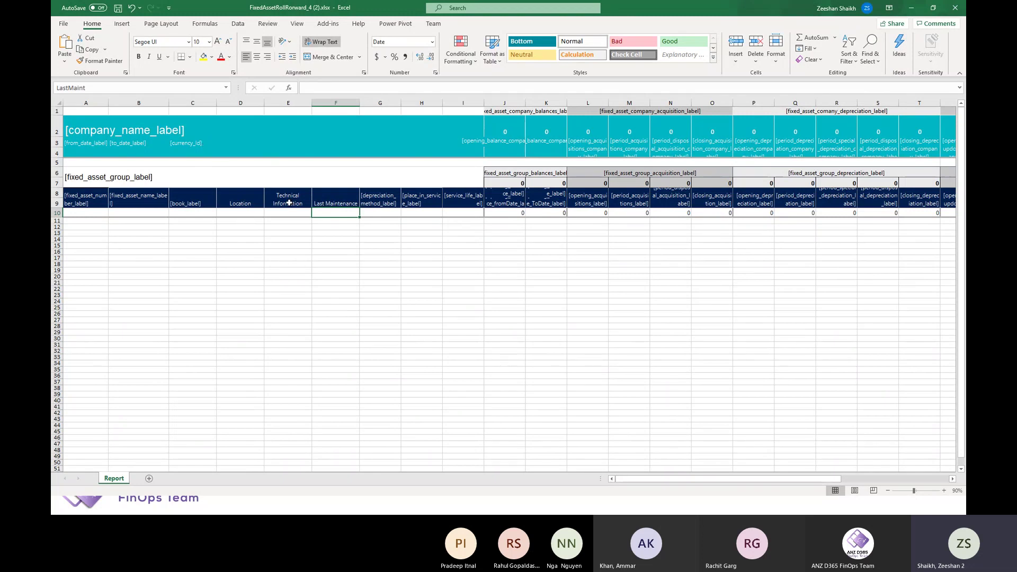
scroll(290, 203, "down", 2, "ctrl")
scroll(289, 203, "down", 1, "ctrl")
scroll(289, 203, "up", 2, "ctrl")
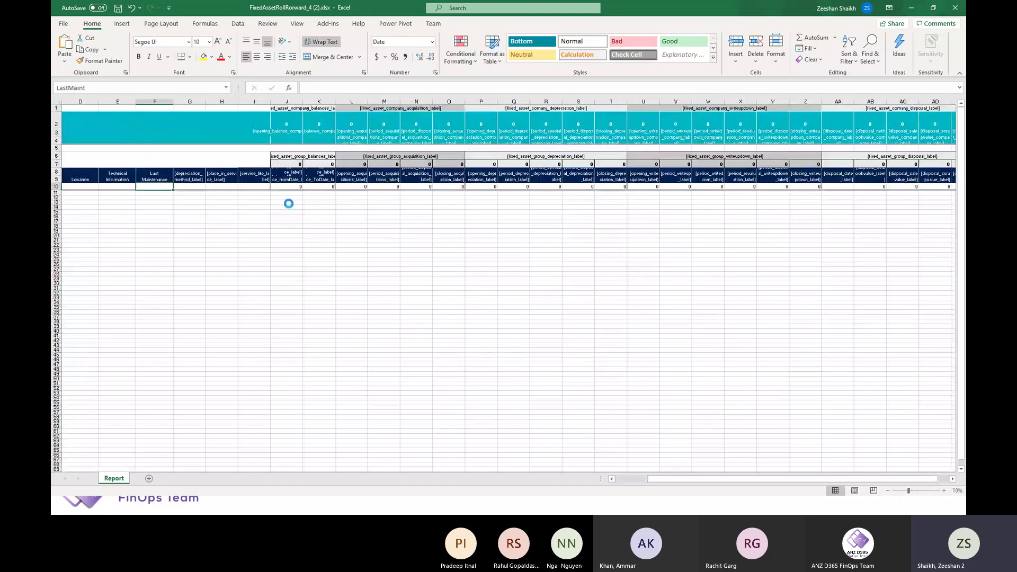
scroll(289, 204, "down", 1)
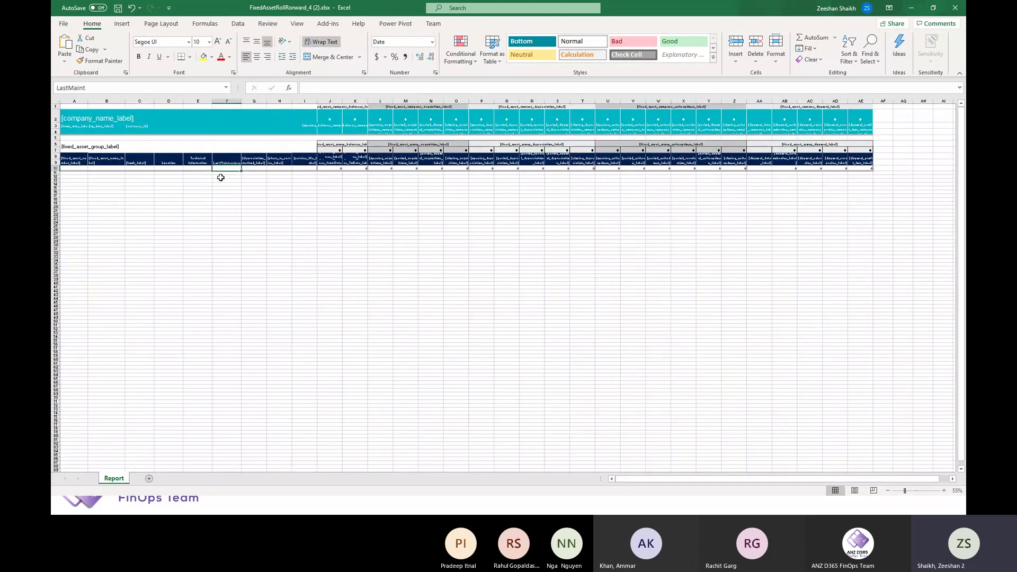
left_click(205, 24)
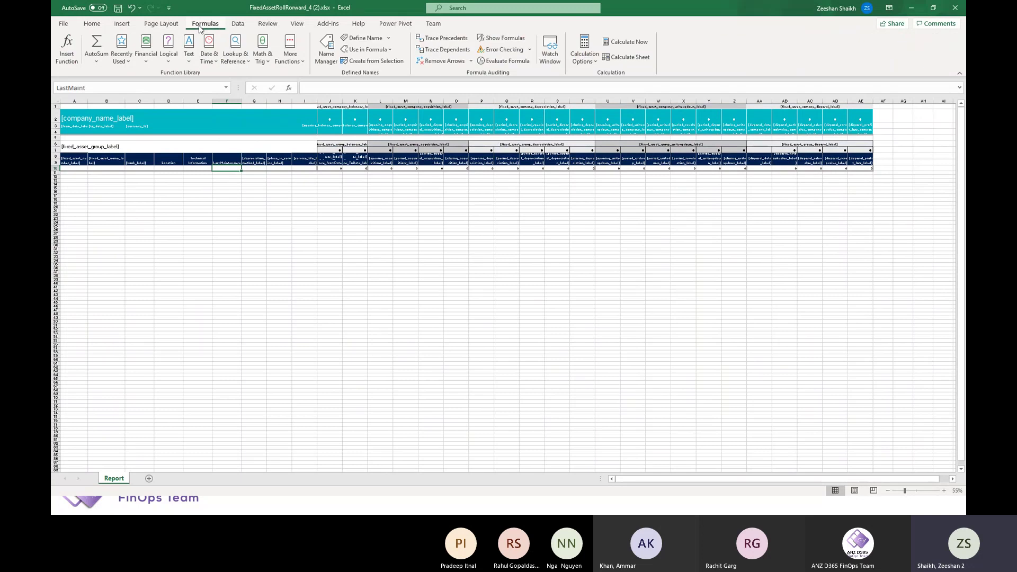
left_click(326, 50)
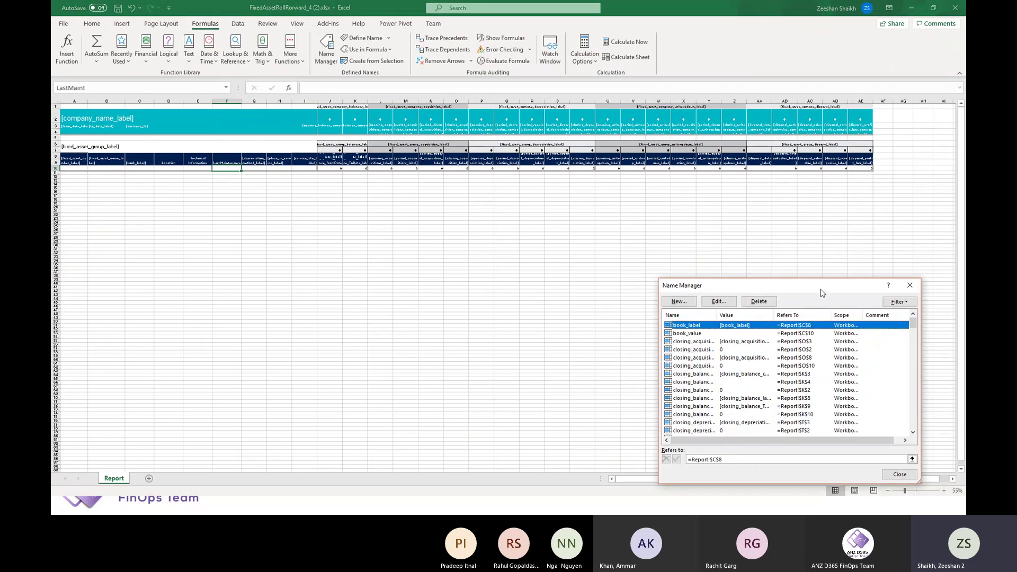
left_click_drag(832, 286, 599, 172)
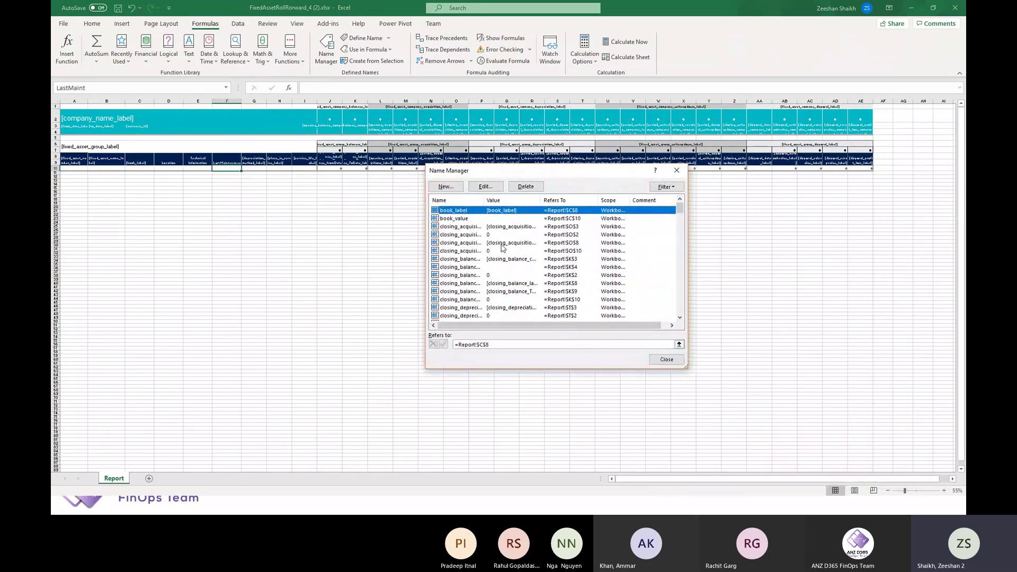
left_click_drag(484, 200, 567, 200)
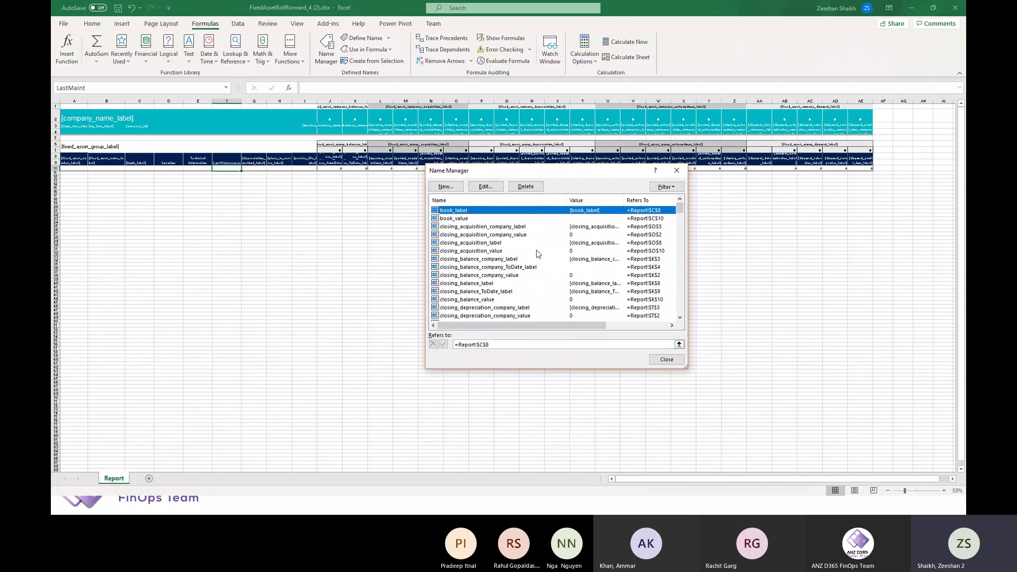
scroll(522, 290, "down", 5)
scroll(522, 292, "down", 7)
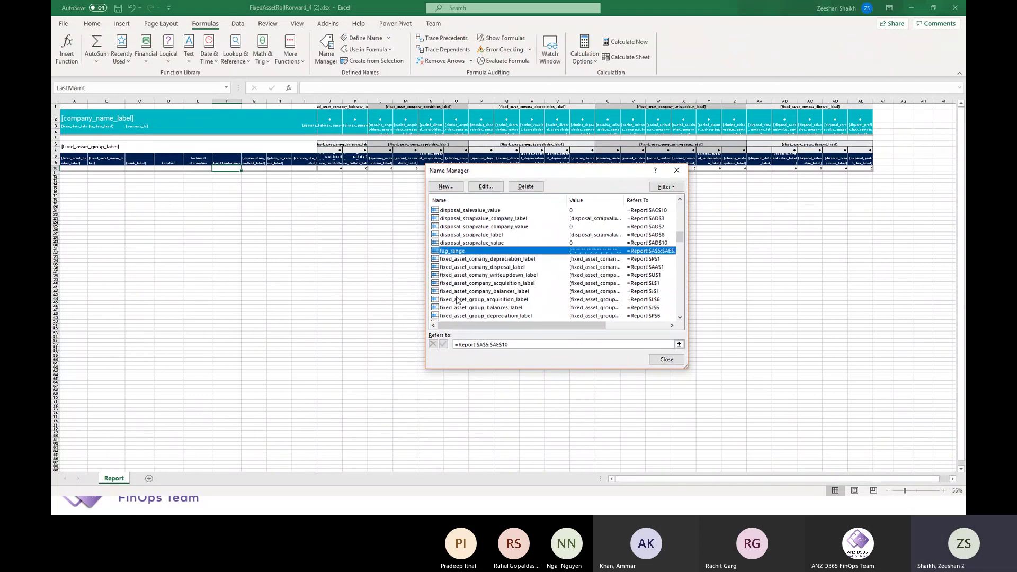
left_click(678, 344)
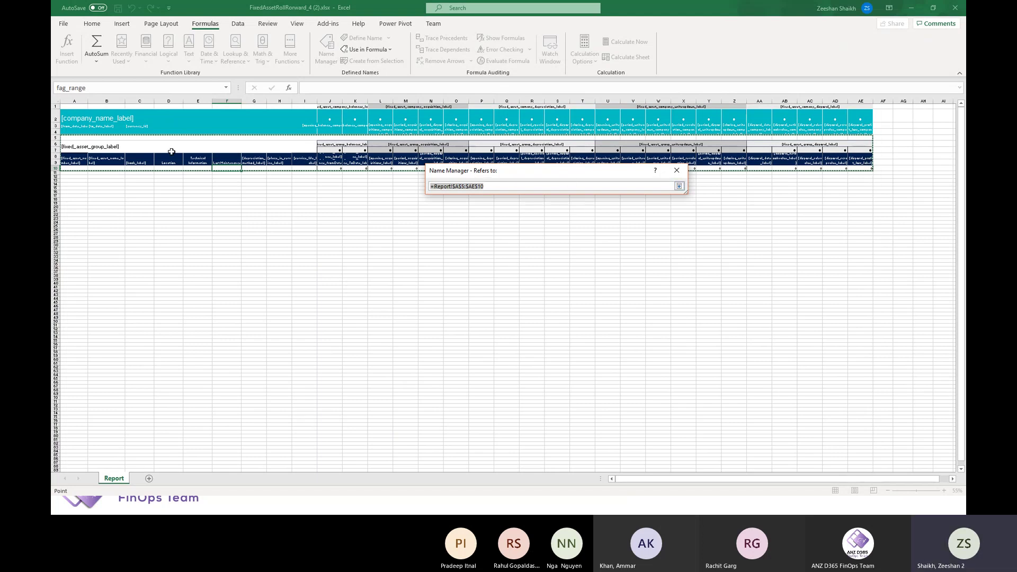
key("Return")
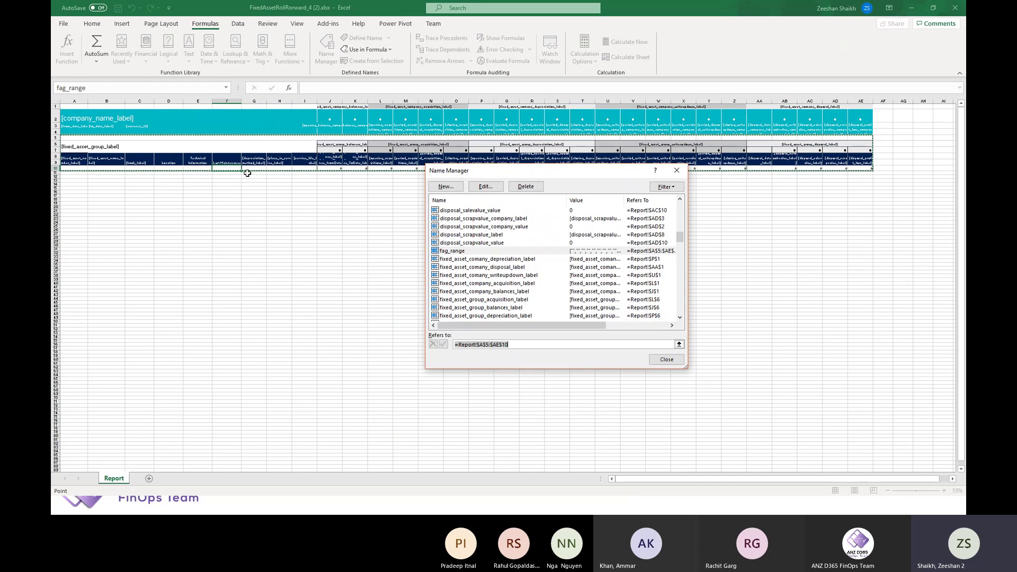
left_click(677, 171)
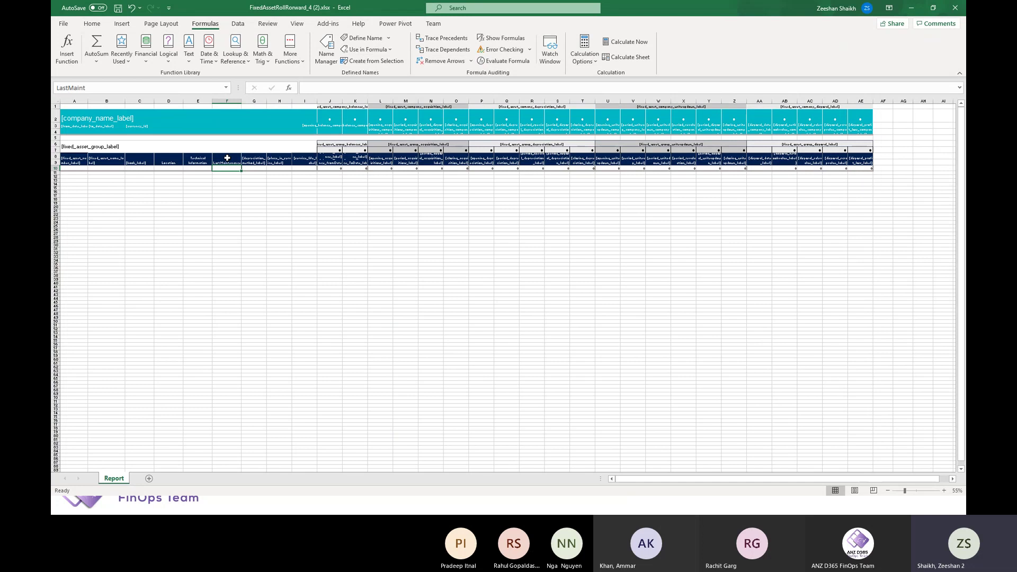
left_click_drag(227, 158, 227, 170)
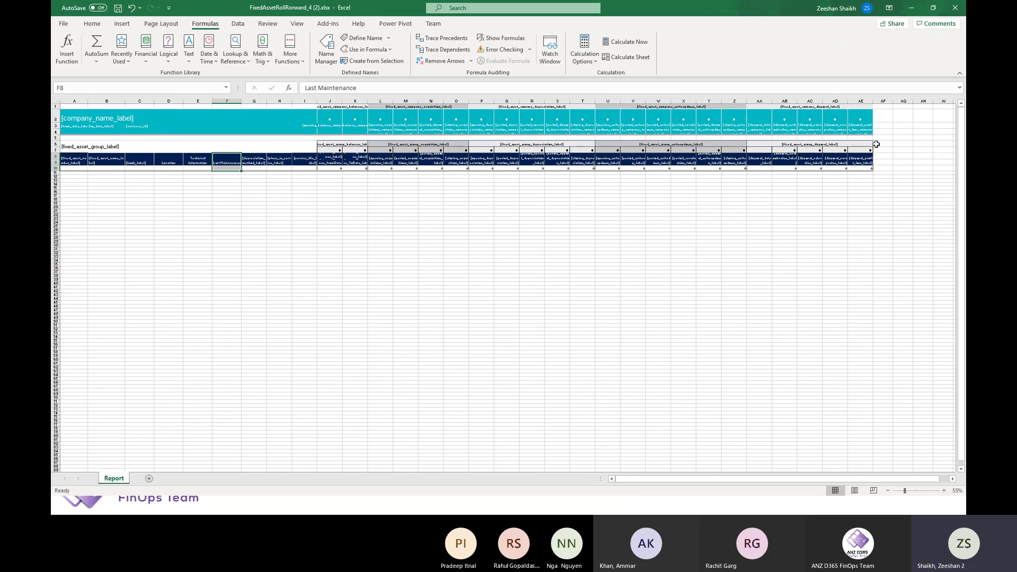
left_click_drag(878, 145, 881, 169)
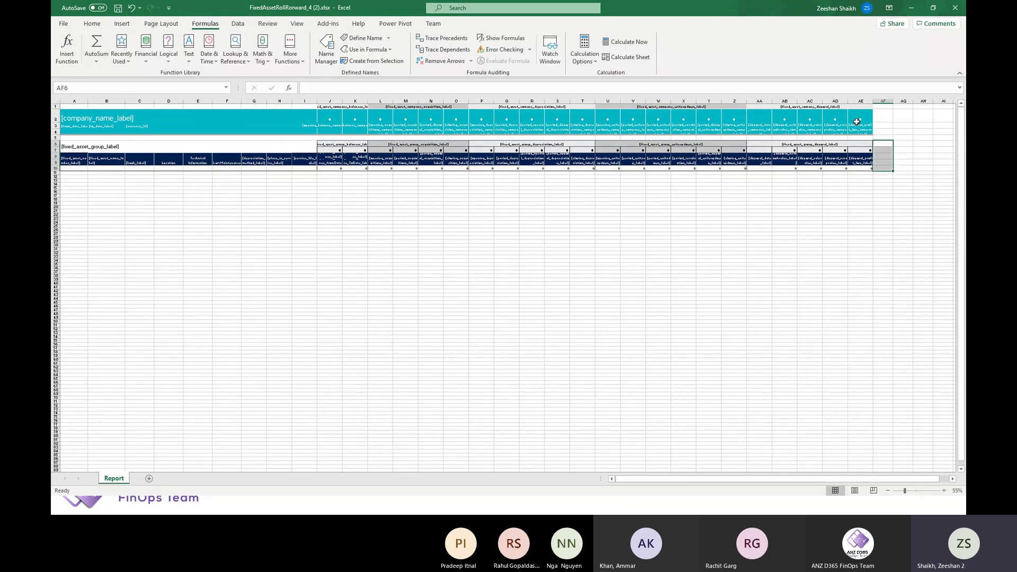
left_click(865, 120)
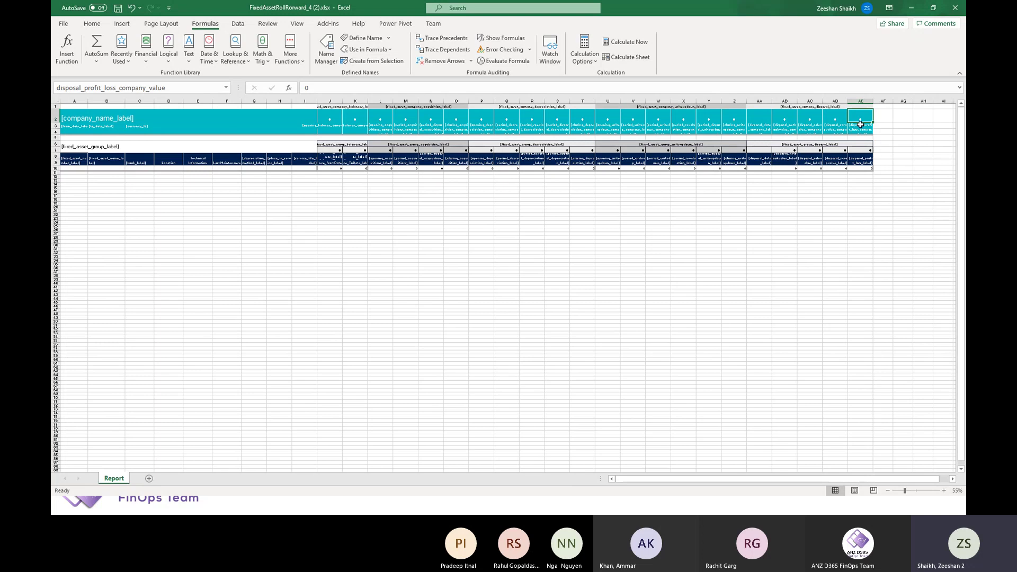
left_click(171, 158)
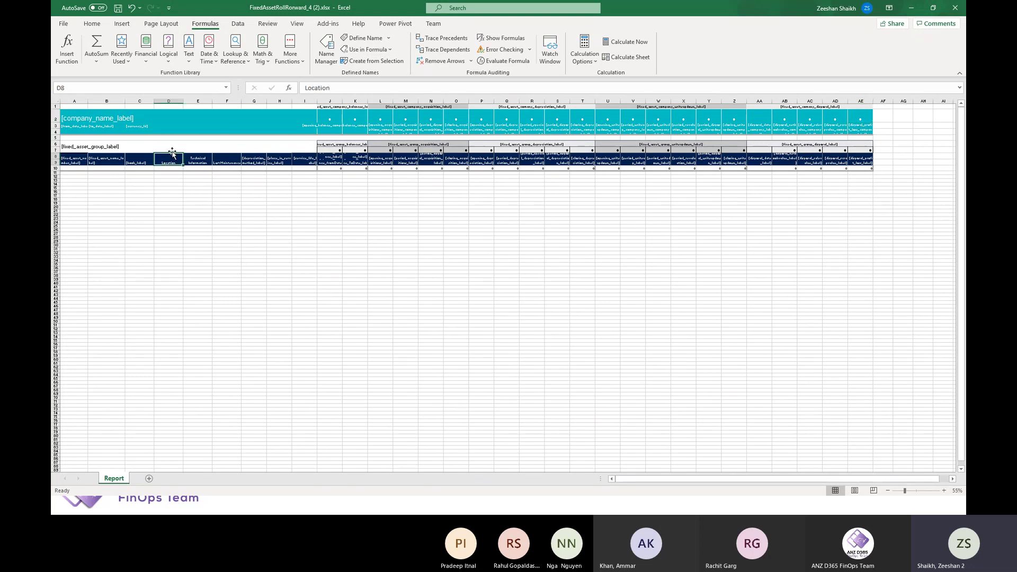
key("ctrl+shift+plus")
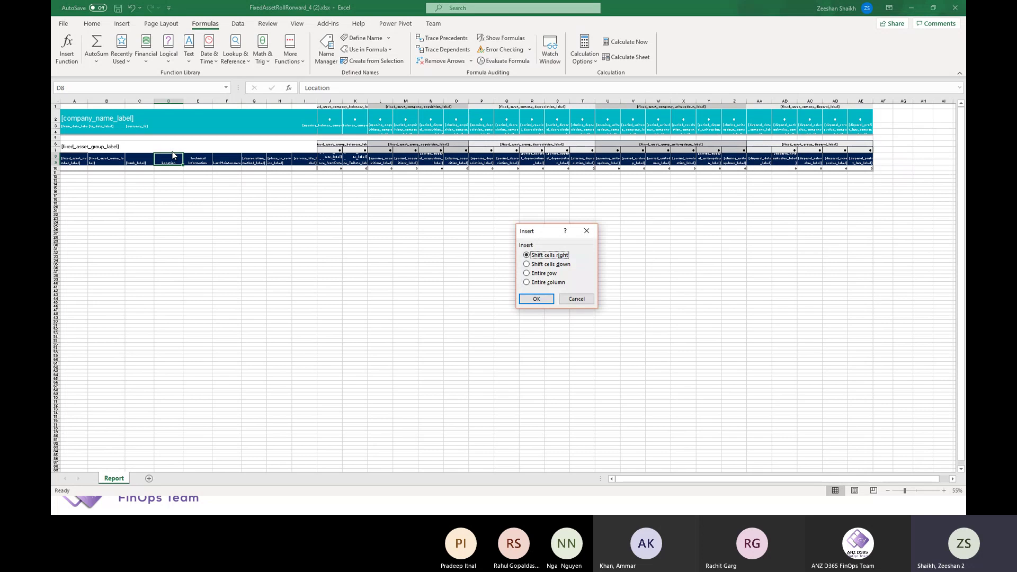
key("Down")
key("Down")
key("Down")
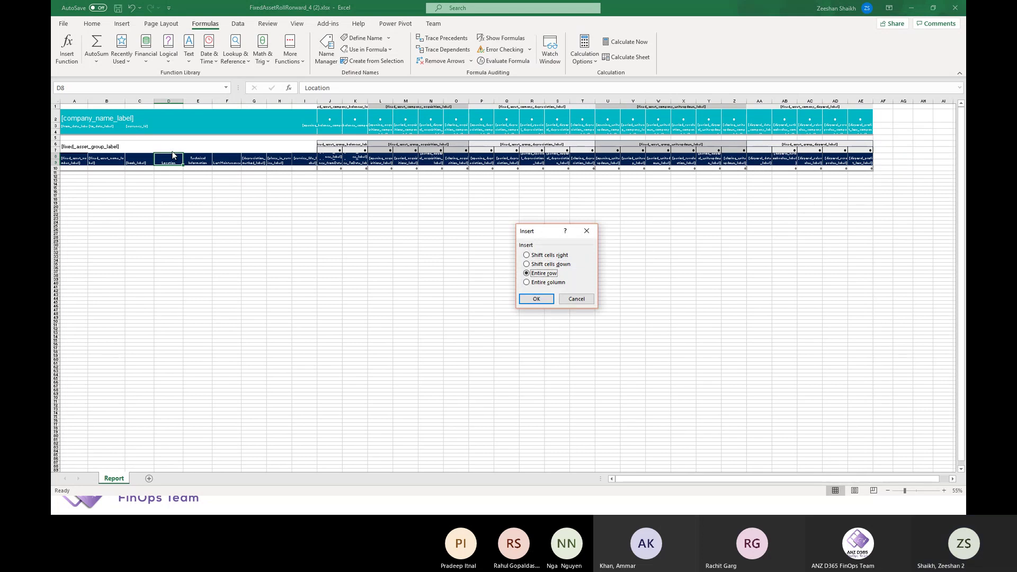
key("Up")
key("Up")
key("Up")
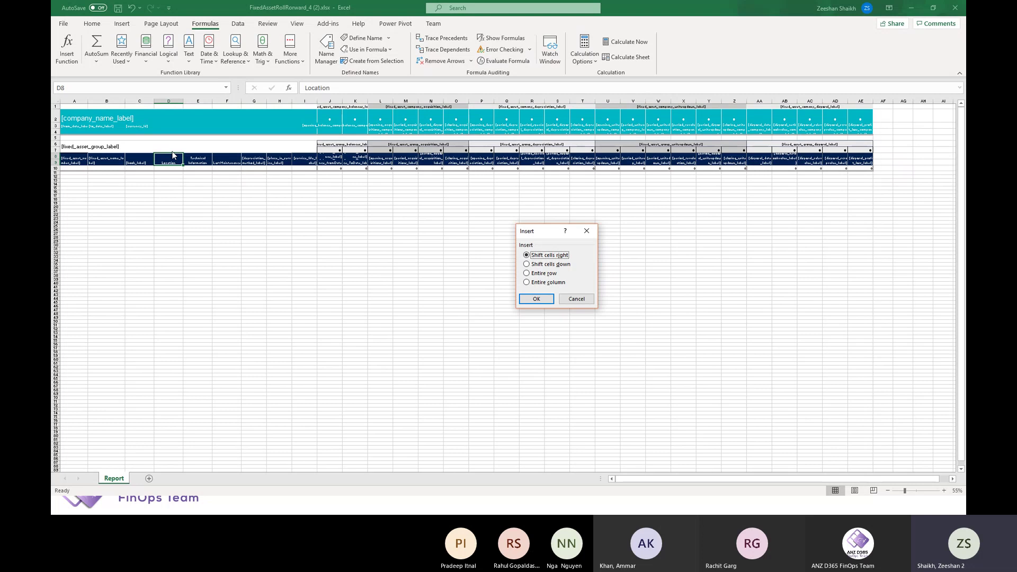
key("Return")
key("Right")
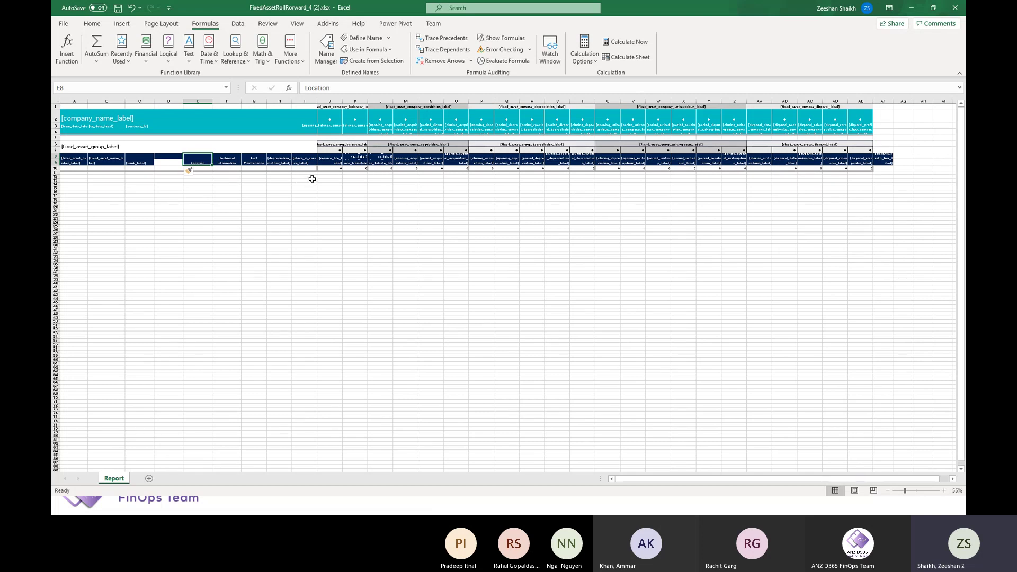
key("ctrl+z")
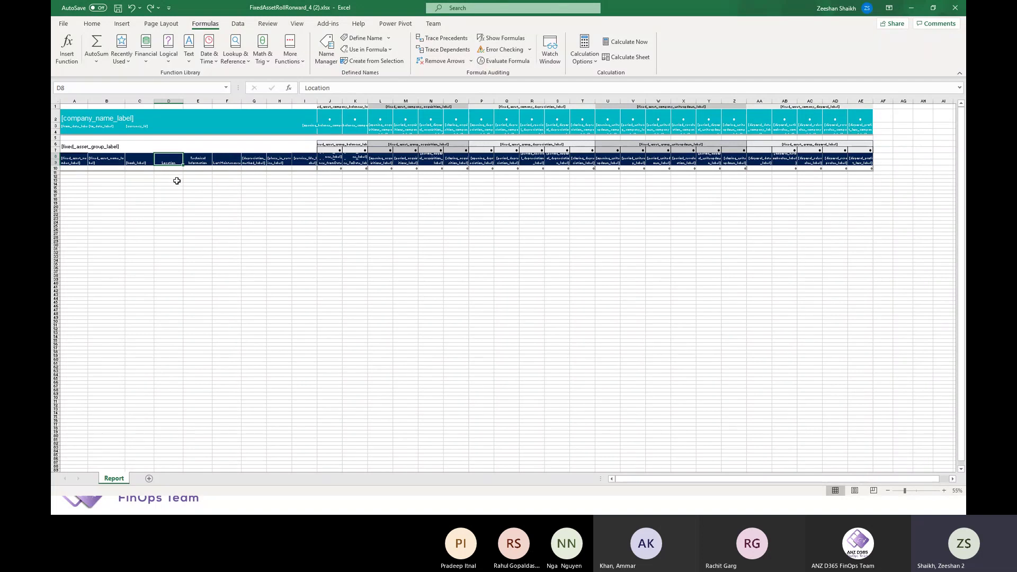
scroll(175, 177, "up", 2, "ctrl")
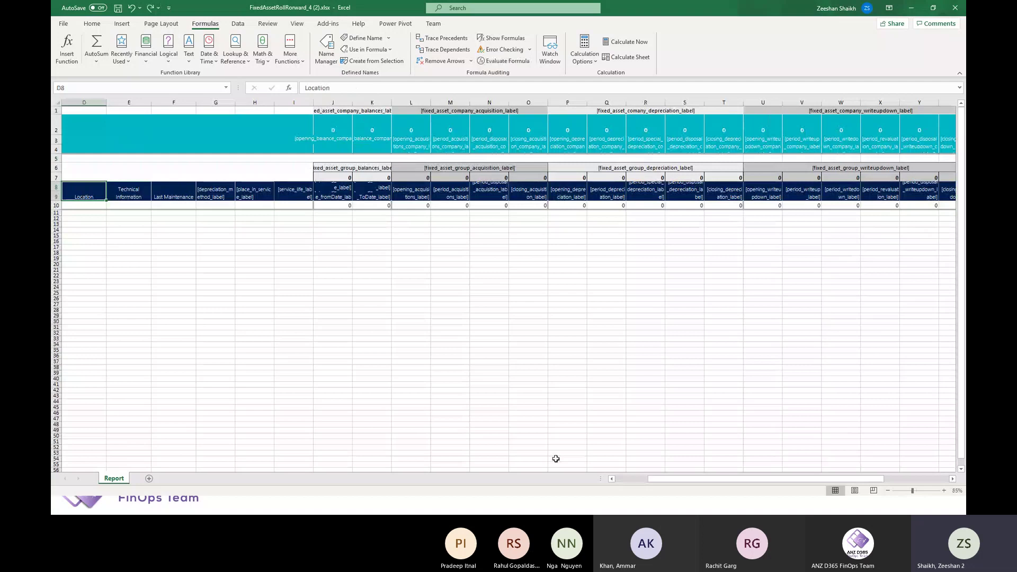
Name cell D10 LocationValue.
left_click(625, 479)
left_click(230, 204)
key("ctrl+y")
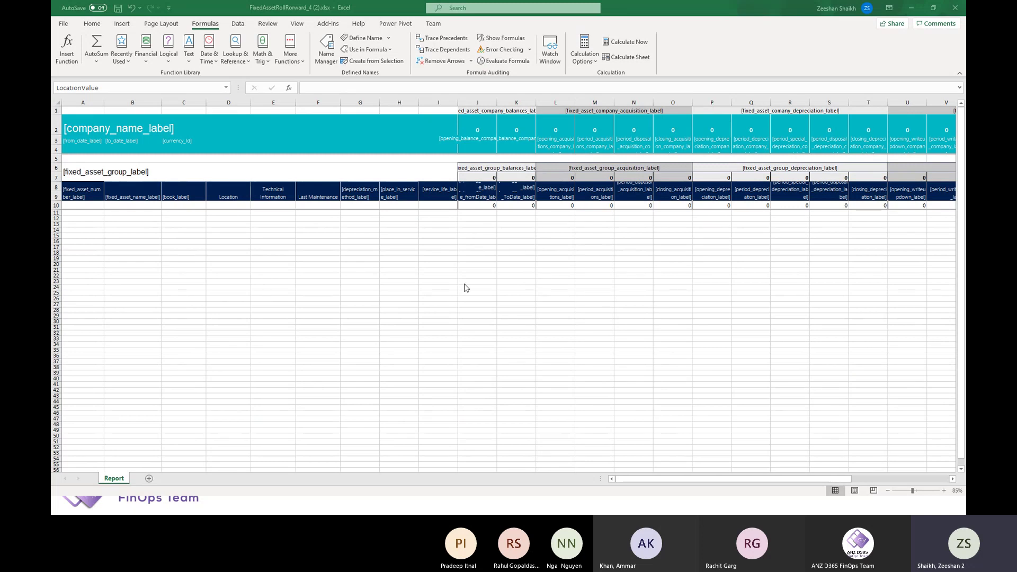
double_click(245, 206)
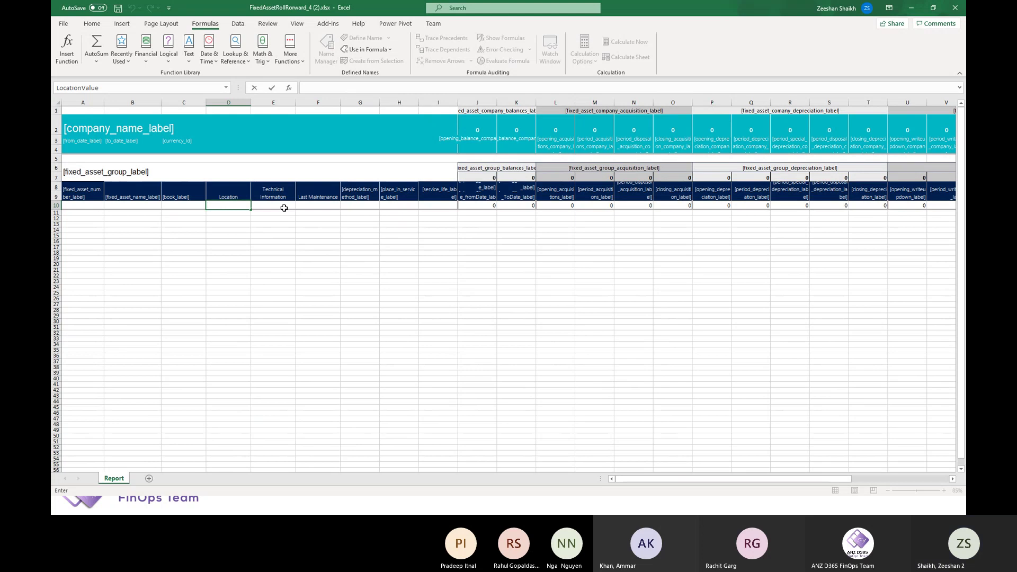
Check the E10 and F10 cell names, then close the template workbook.
left_click(280, 206)
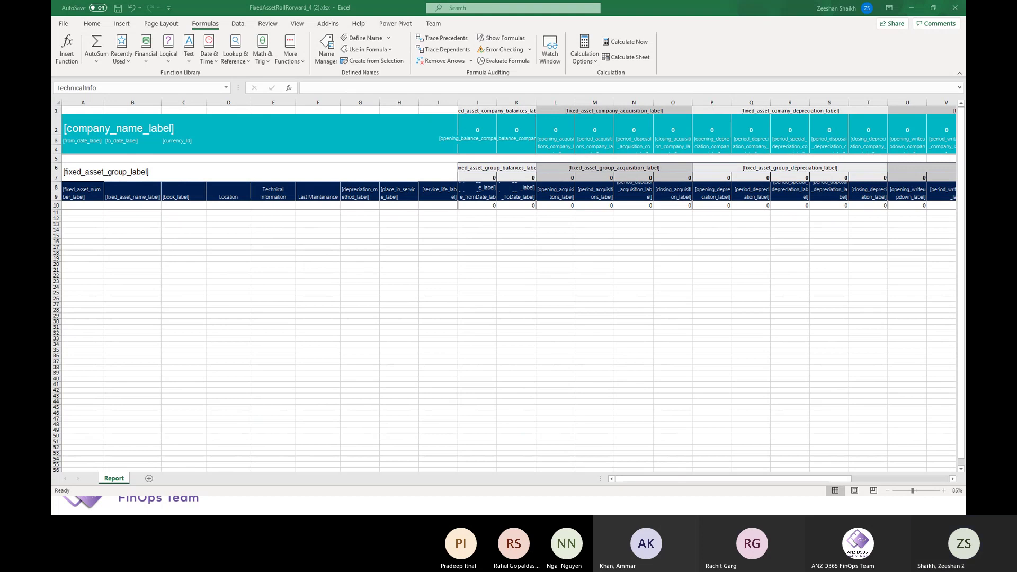
left_click(331, 205)
left_click(236, 197)
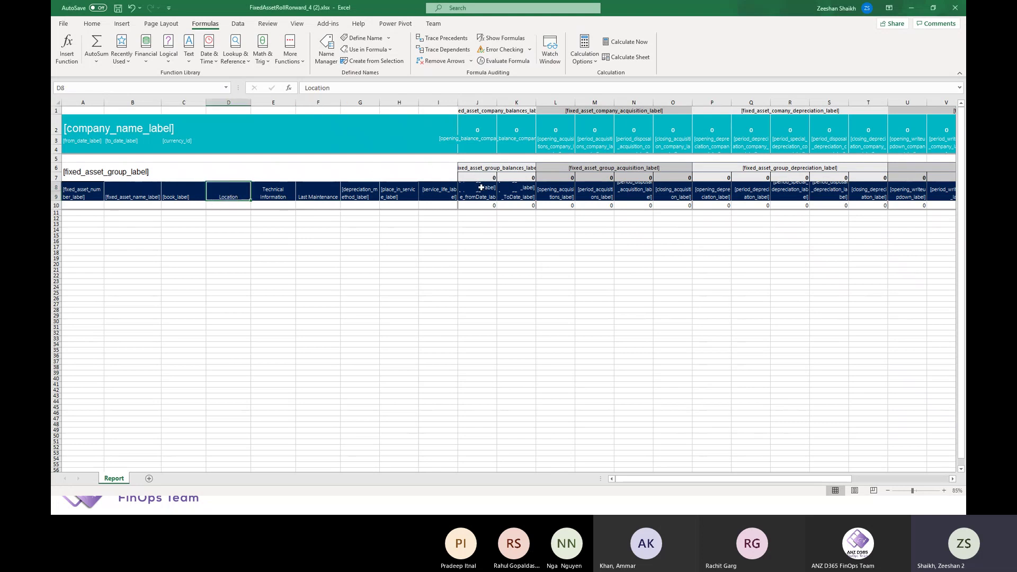
left_click(956, 8)
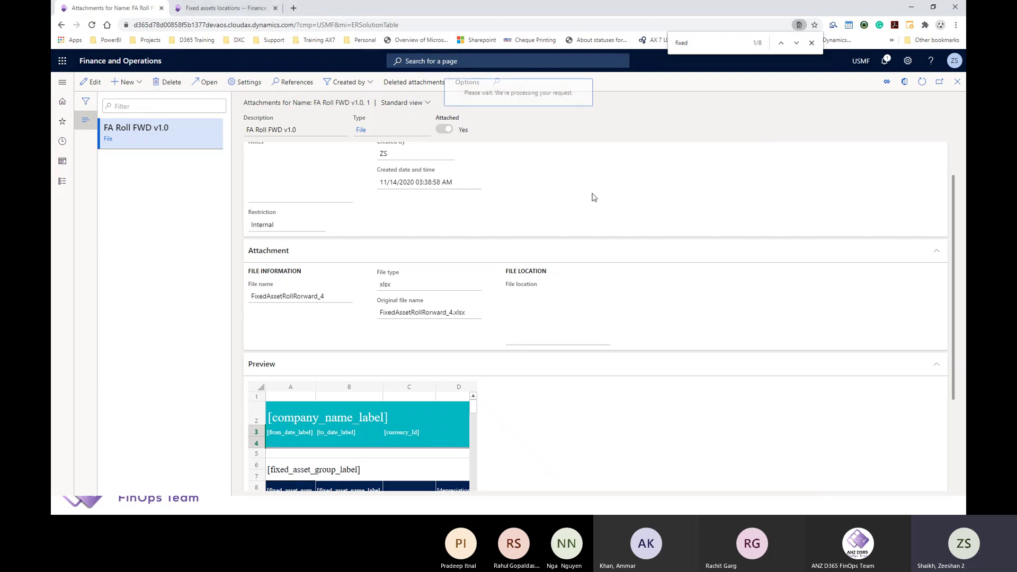
Delete the old attachment and pick FixedAssetRollRorward_4 (2).xlsx as a new file attachment.
key("alt+Delete")
left_click(570, 265)
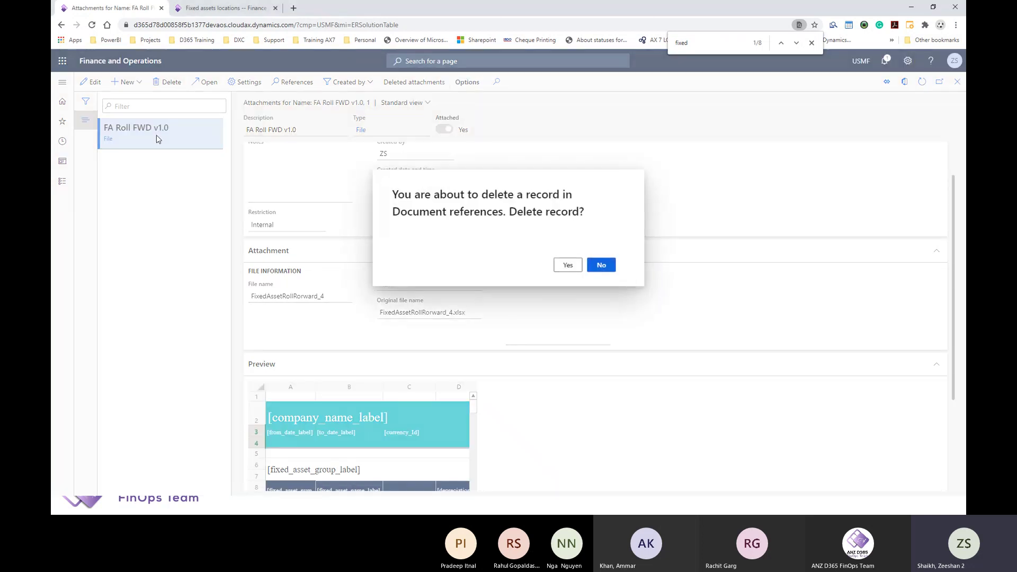
left_click(127, 83)
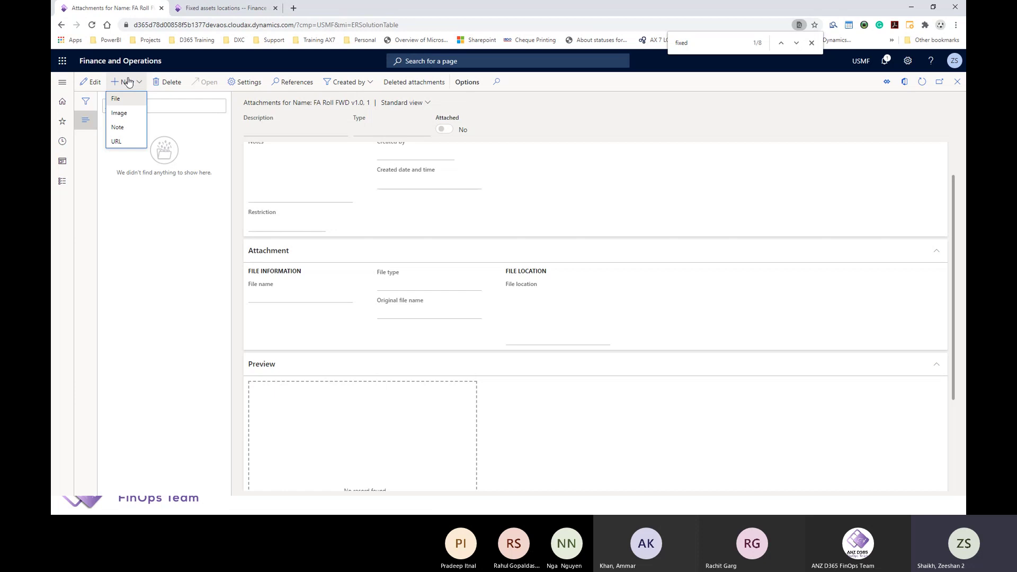
left_click(134, 105)
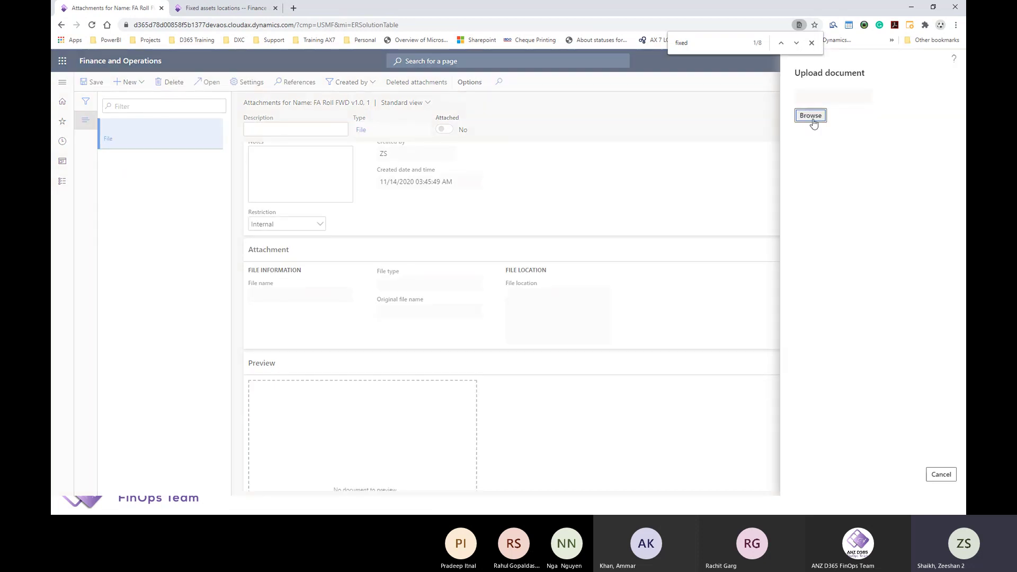
left_click(812, 120)
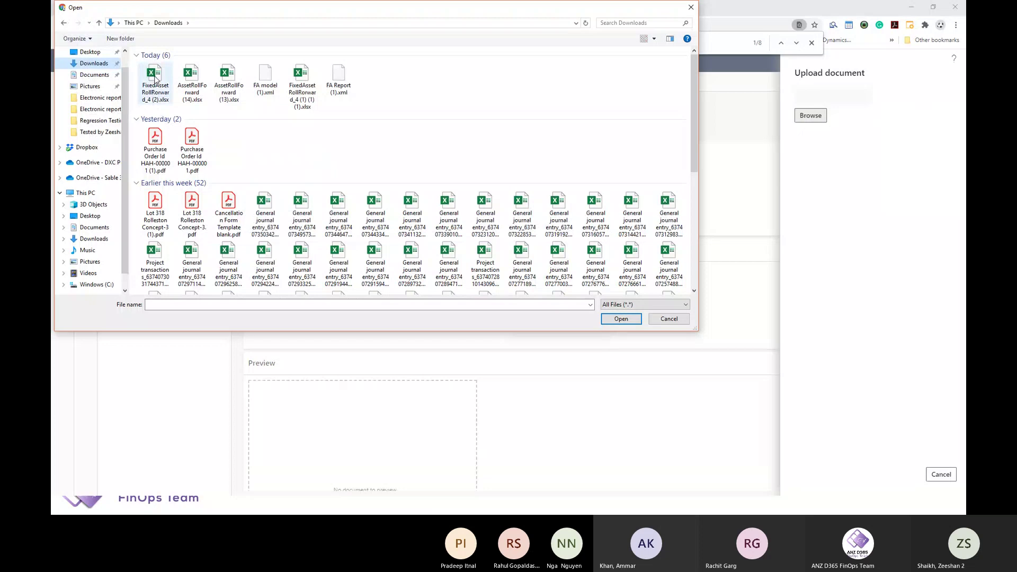
left_click(136, 121)
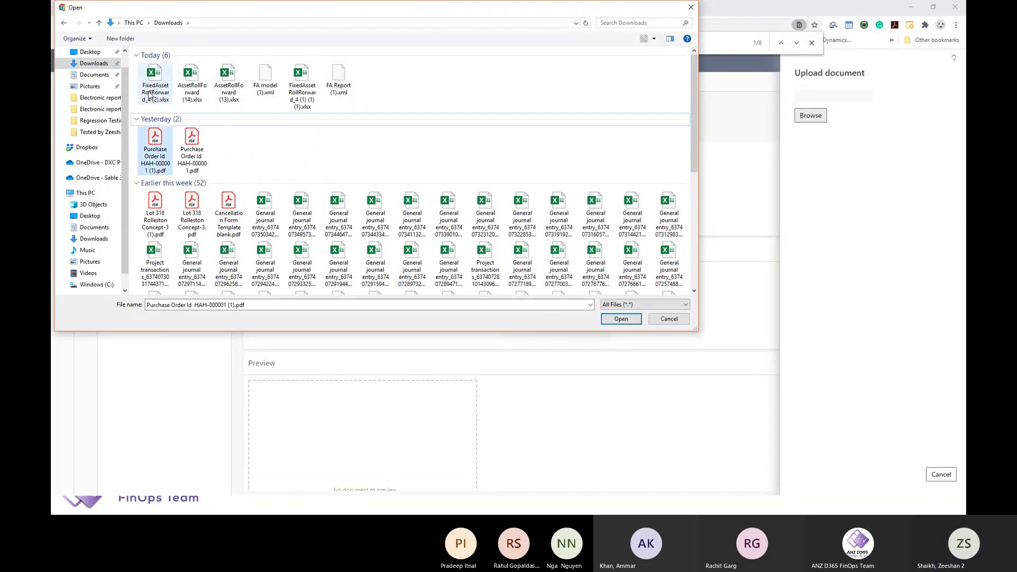
left_click(150, 96)
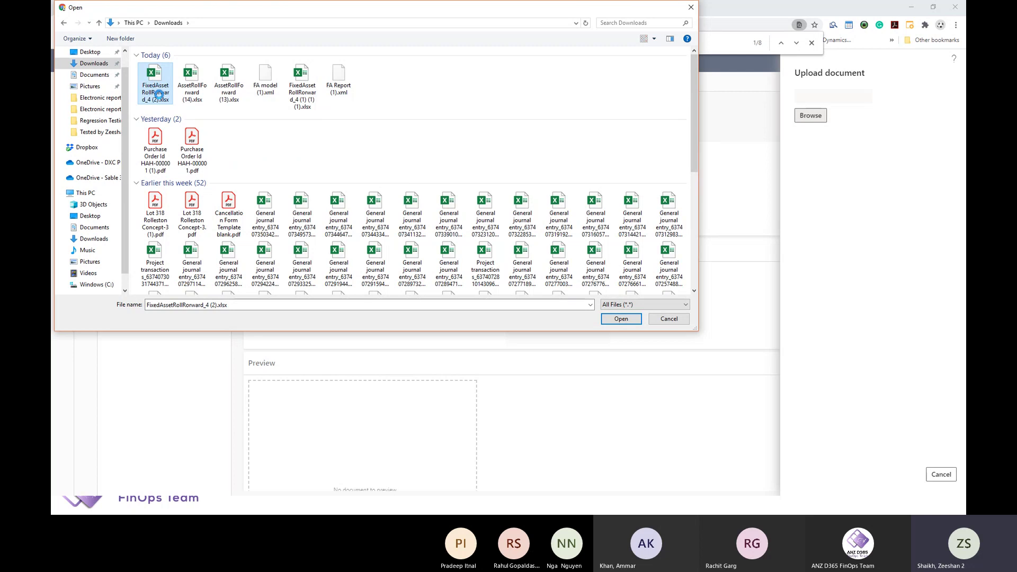
Upload the template after reviewing it in Excel, then close the attachments form.
right_click(155, 84)
left_click(178, 106)
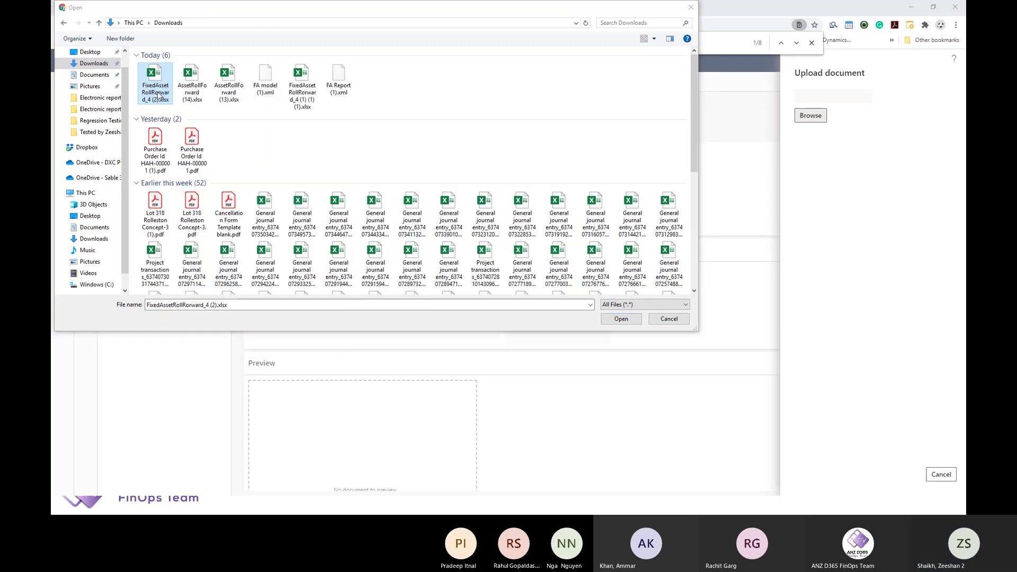
key("Escape")
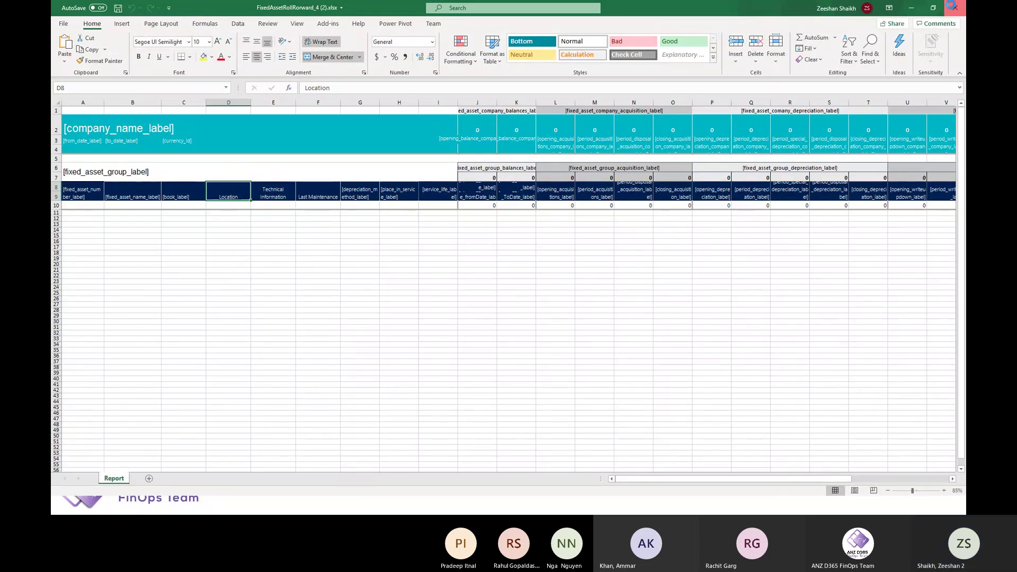
left_click(954, 7)
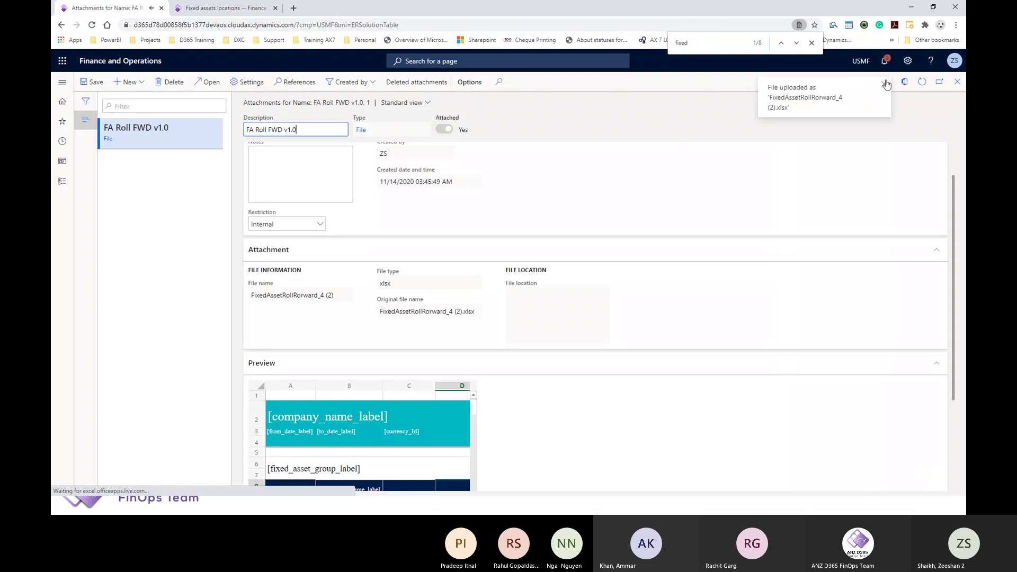
left_click(884, 84)
scroll(625, 407, "down", 2)
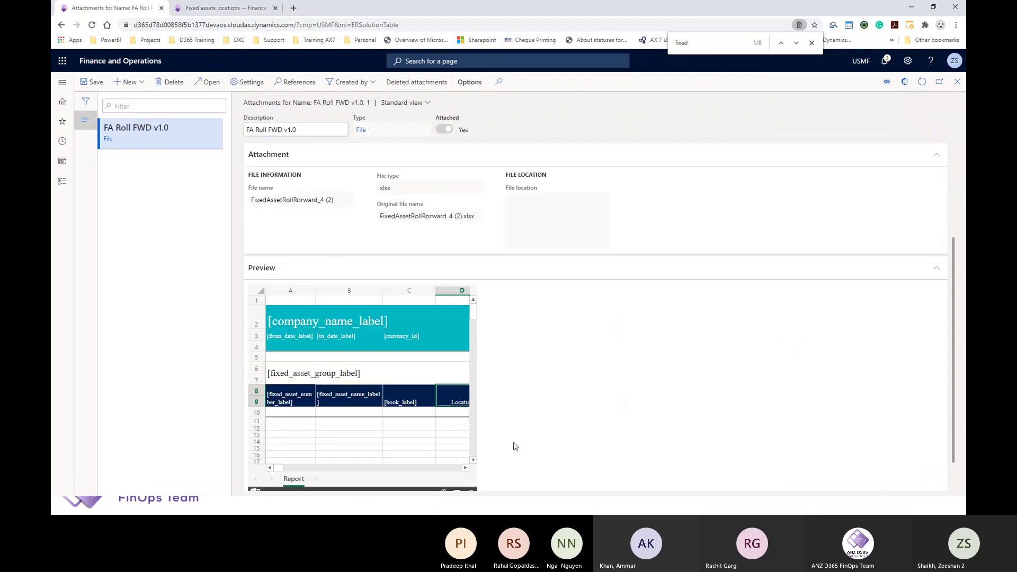
left_click_drag(464, 469, 465, 469)
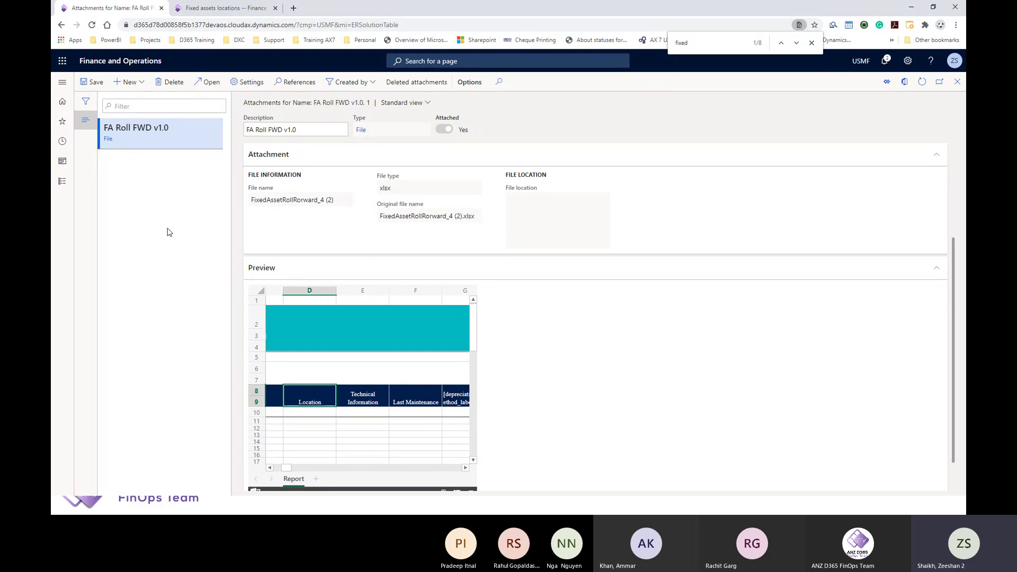
left_click(957, 81)
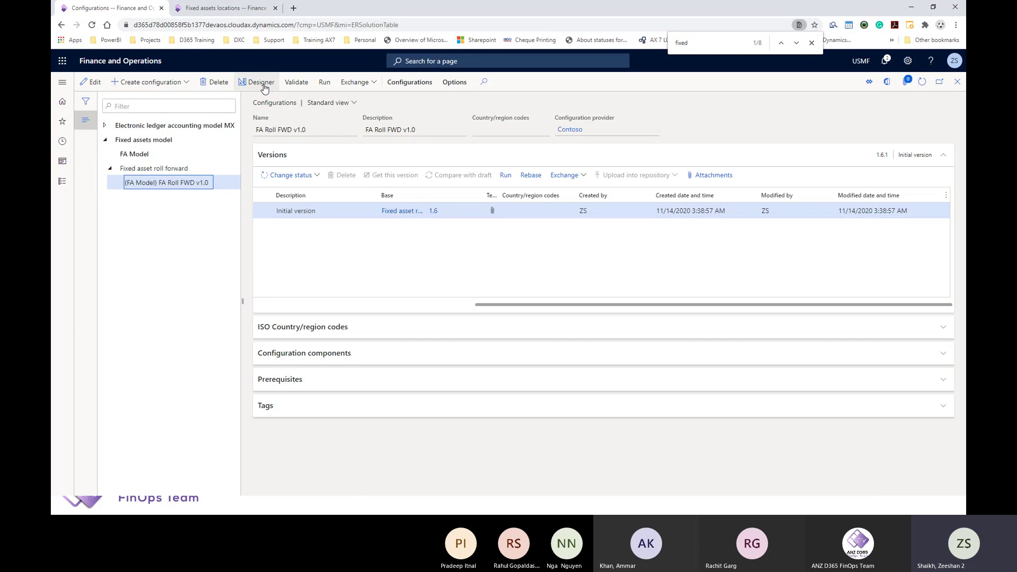
Select FA Roll FWD v1.0 as the template in the format designer.
left_click(264, 84)
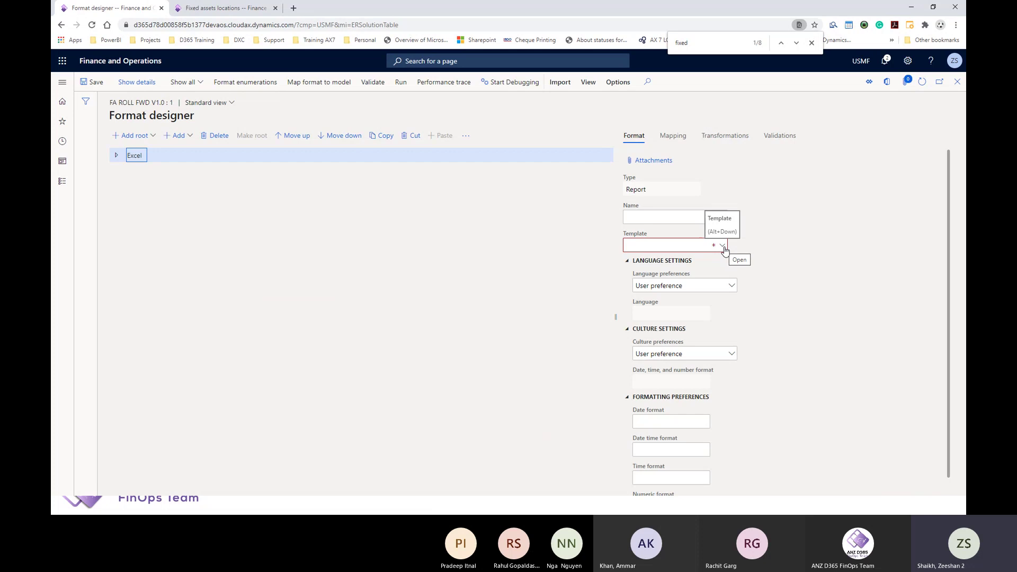
left_click(722, 247)
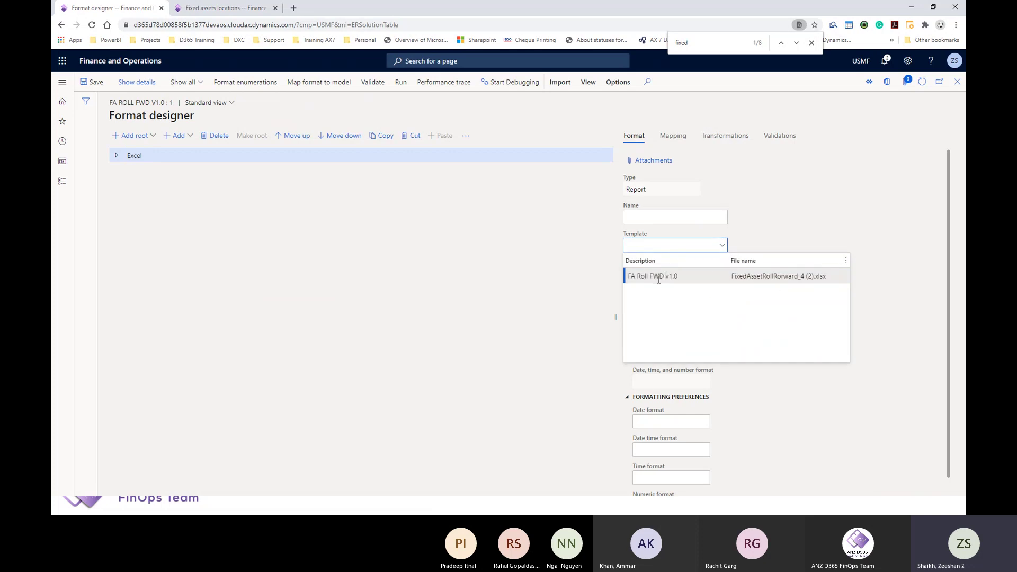
left_click(660, 277)
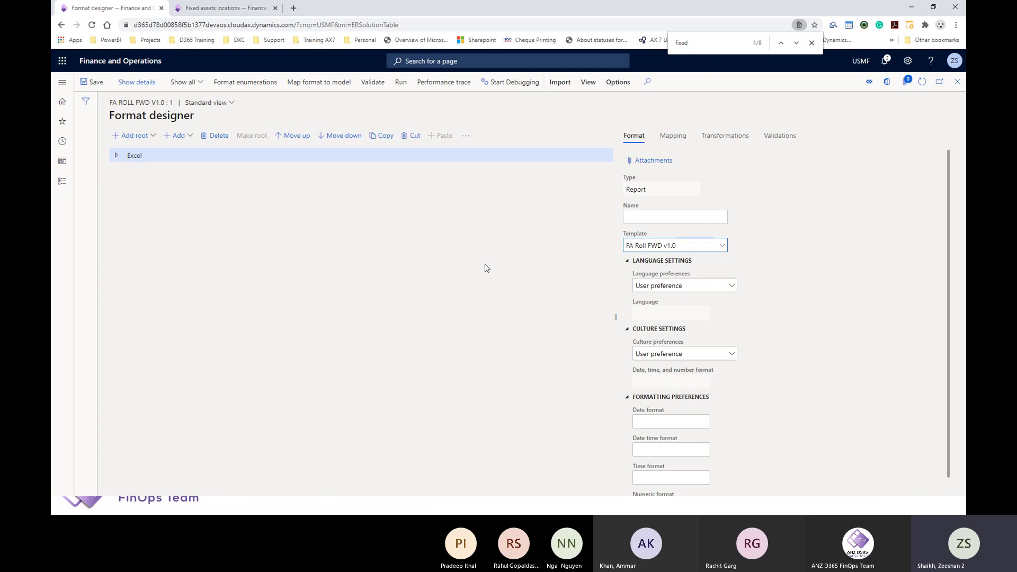
Validate the format and dismiss the two resulting warnings.
left_click(119, 156)
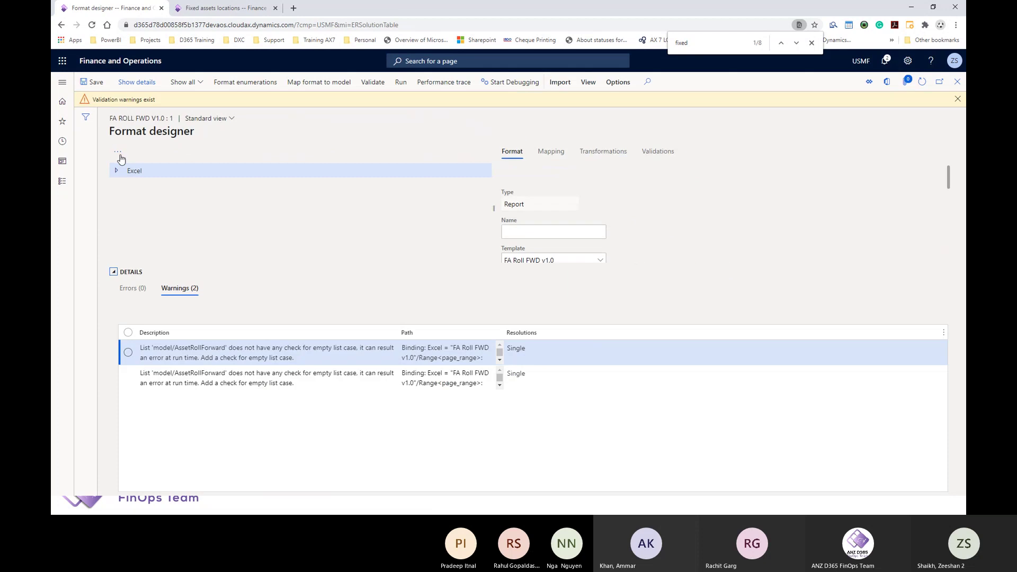
left_click(114, 271)
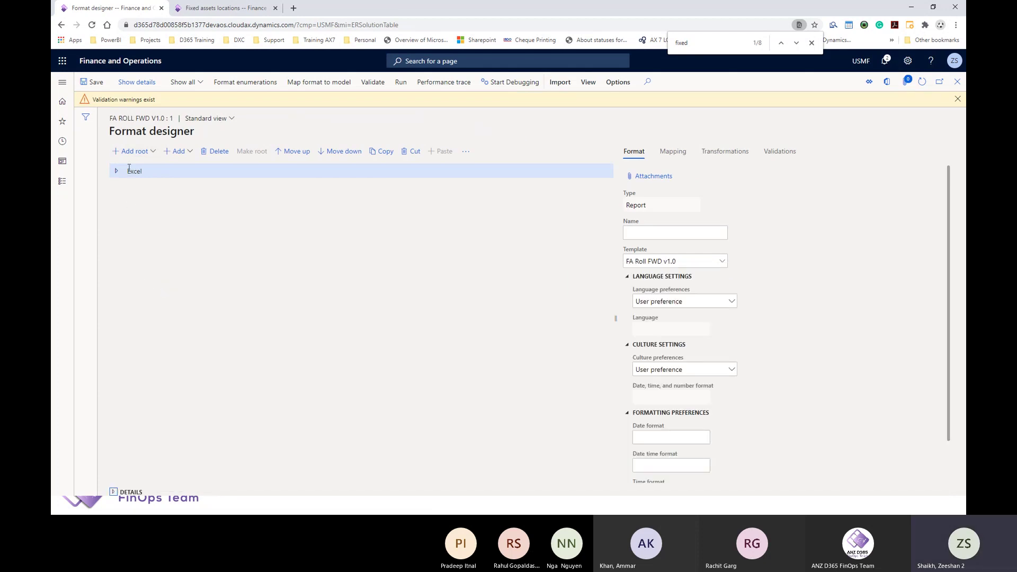
left_click(958, 98)
Expand every node of the Excel format tree and select the vm_range range.
left_click(117, 157)
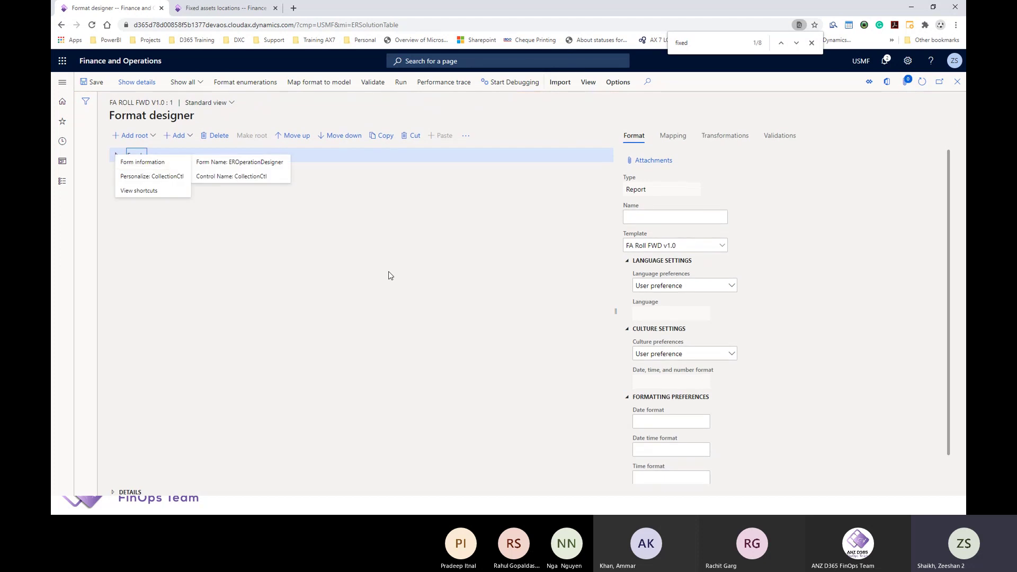
left_click(466, 136)
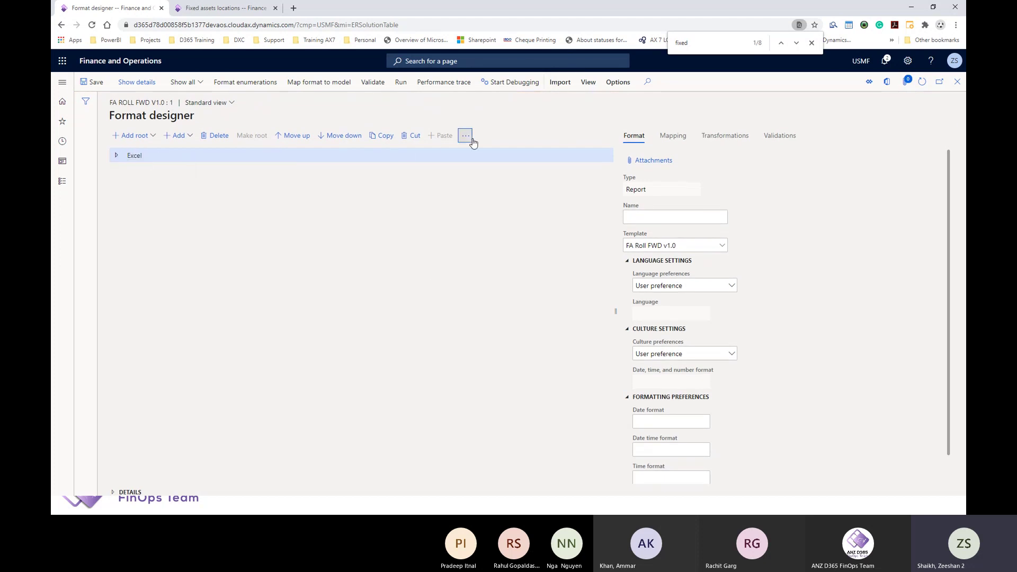
left_click(479, 168)
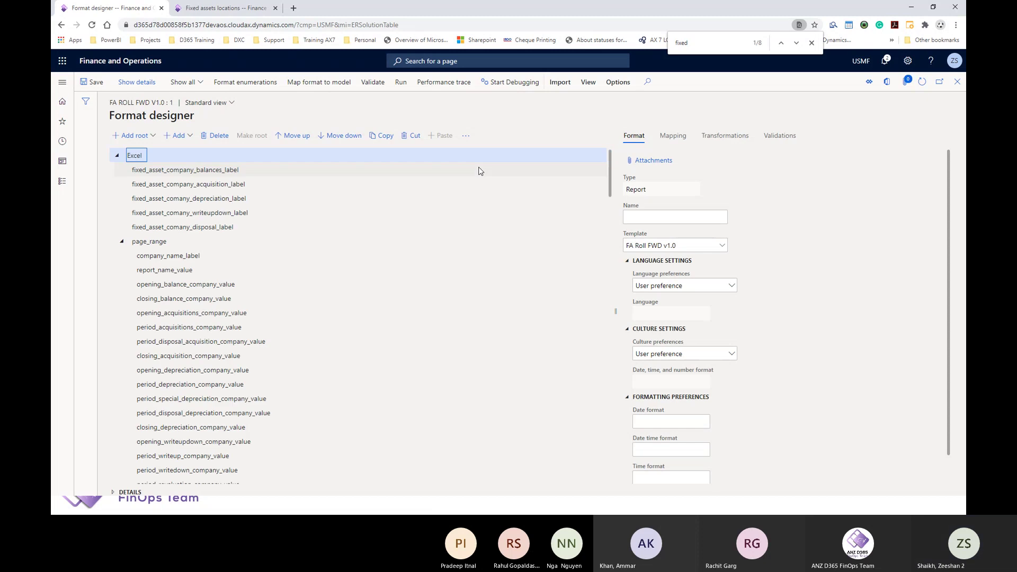
left_click_drag(611, 188, 623, 454)
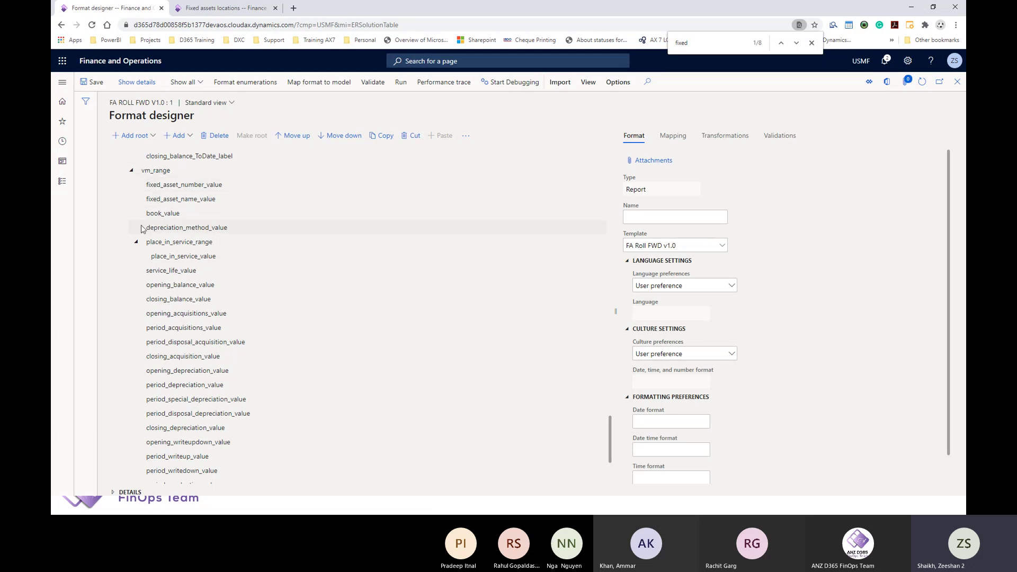
left_click(155, 170)
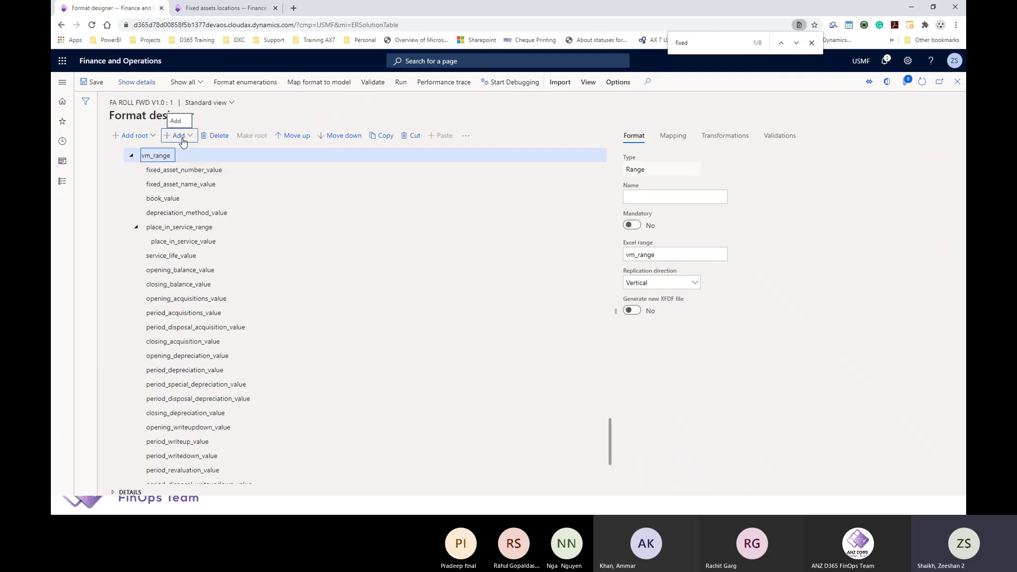
Add a new Cell element under vm_range.
left_click(181, 137)
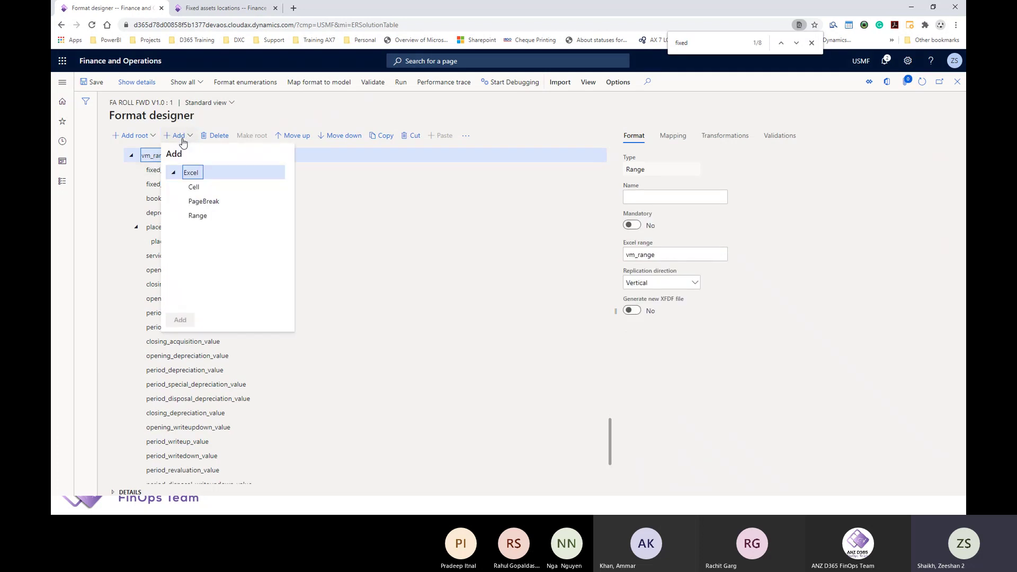
left_click(194, 187)
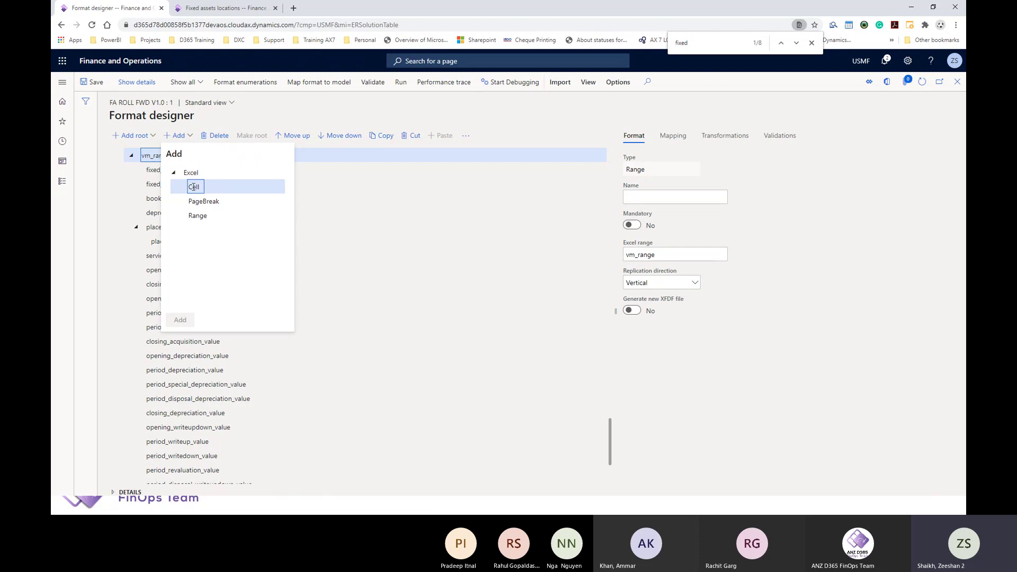
double_click(193, 187)
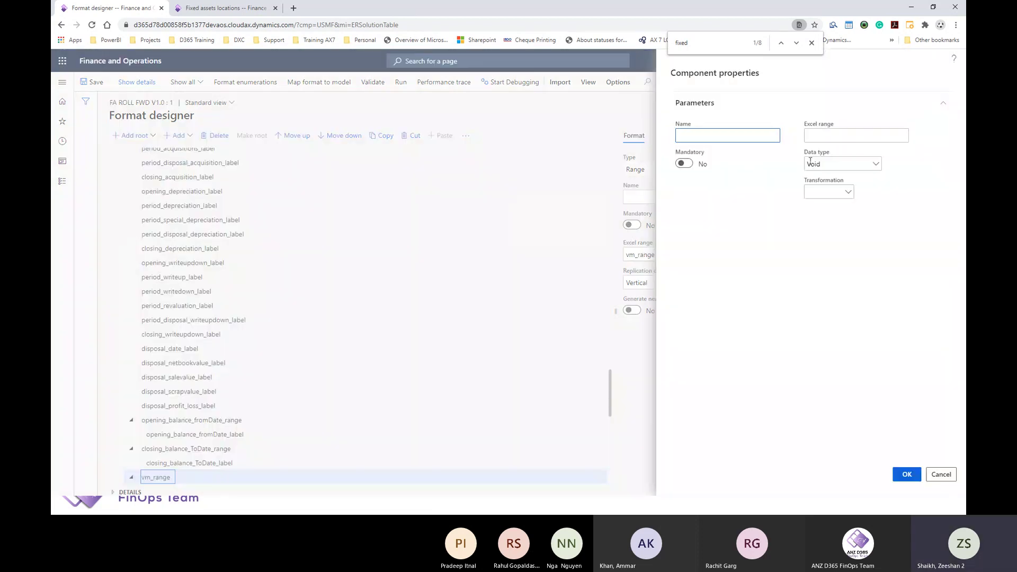
left_click(832, 137)
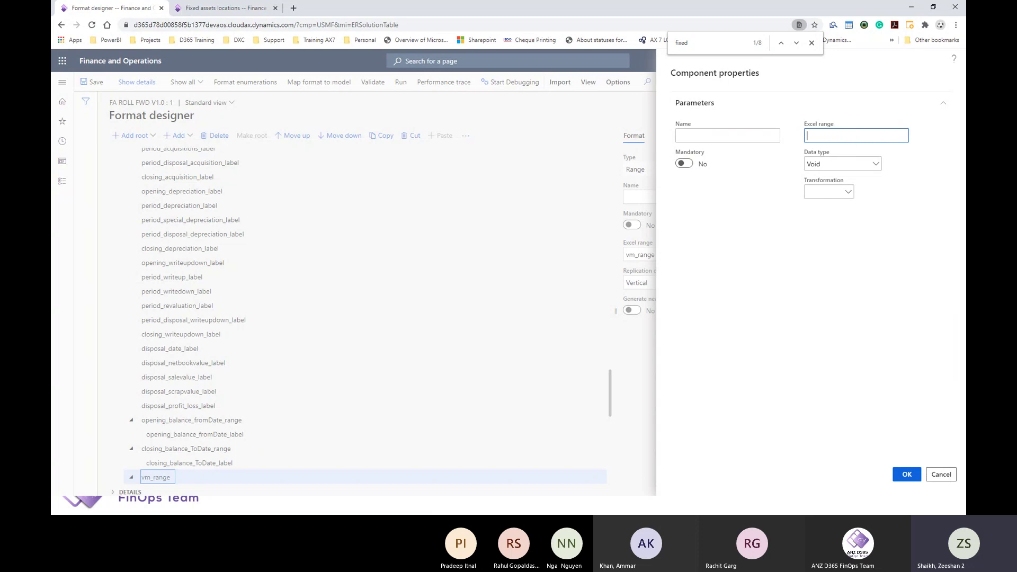
Copy LocationValue from the notes into the cell's Excel range and confirm.
key("alt+Tab")
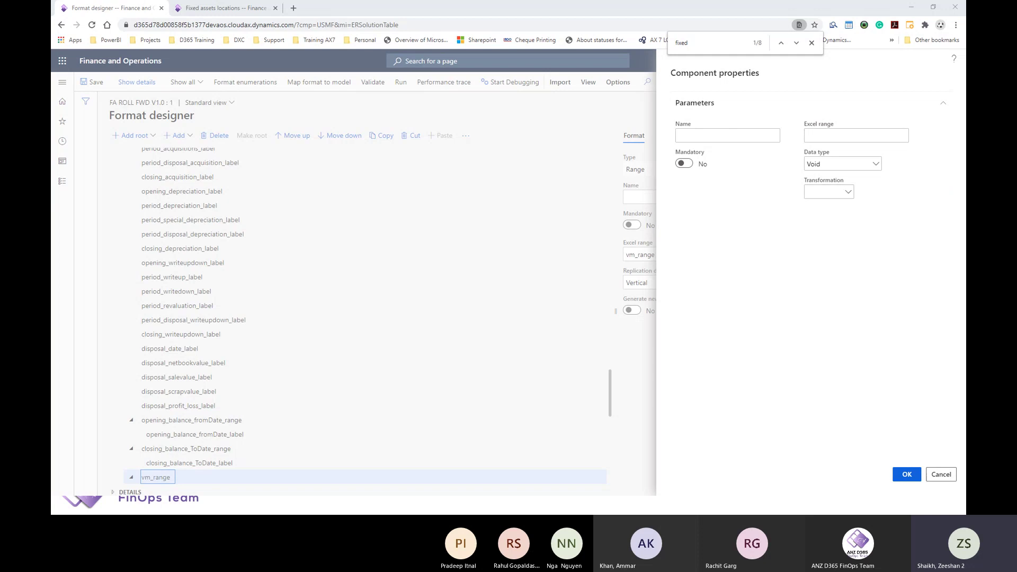
left_click_drag(53, 129, 339, 135)
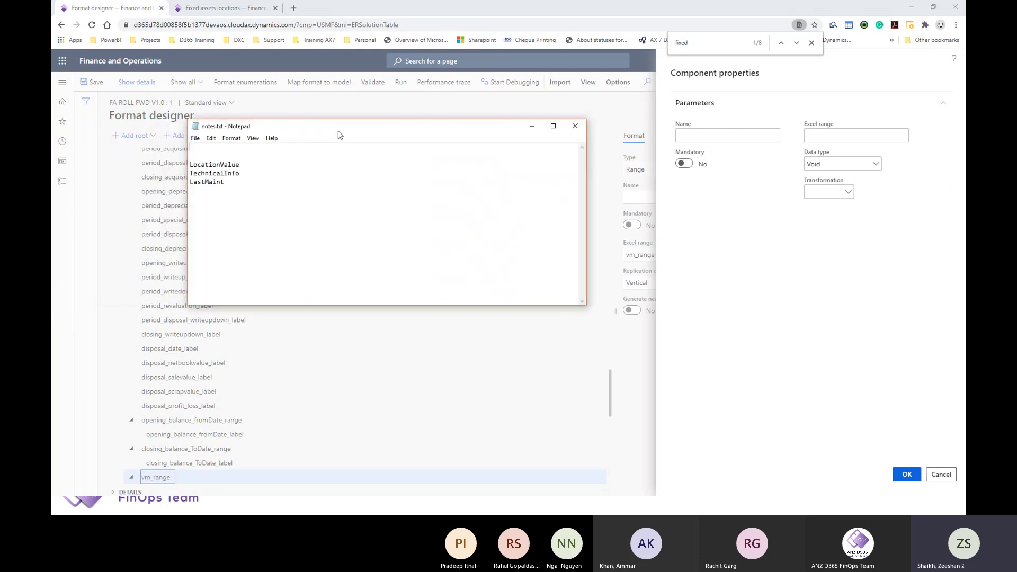
double_click(219, 165)
key("ctrl+c")
left_click(531, 127)
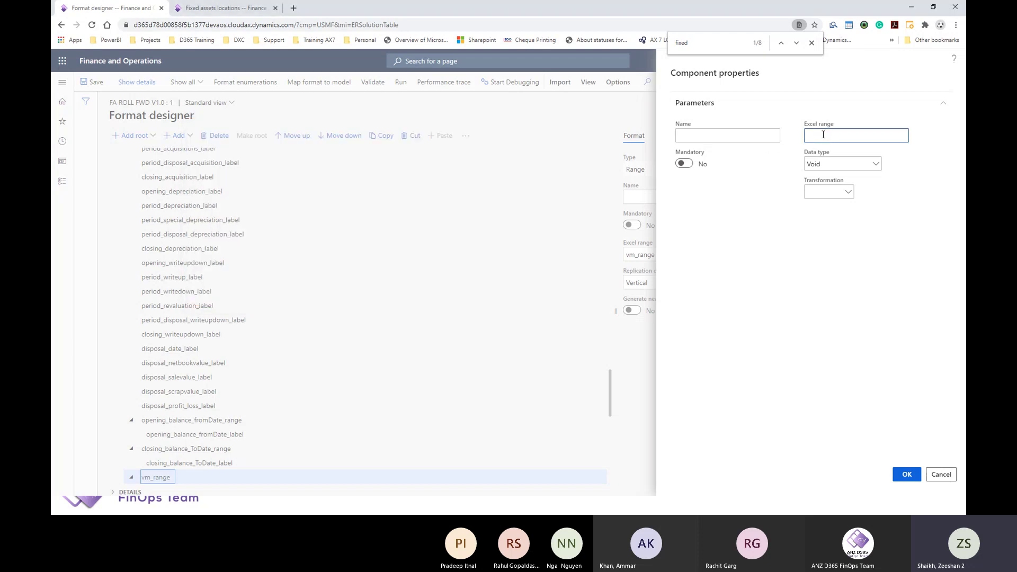
type("FA Roll FWD v1.0")
key("ctrl+a")
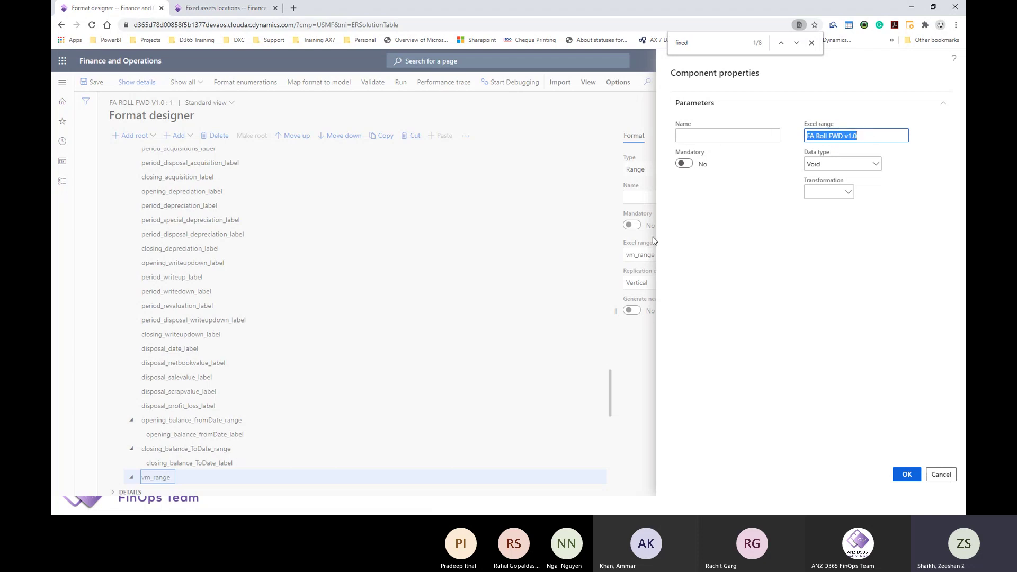
key("alt+Tab")
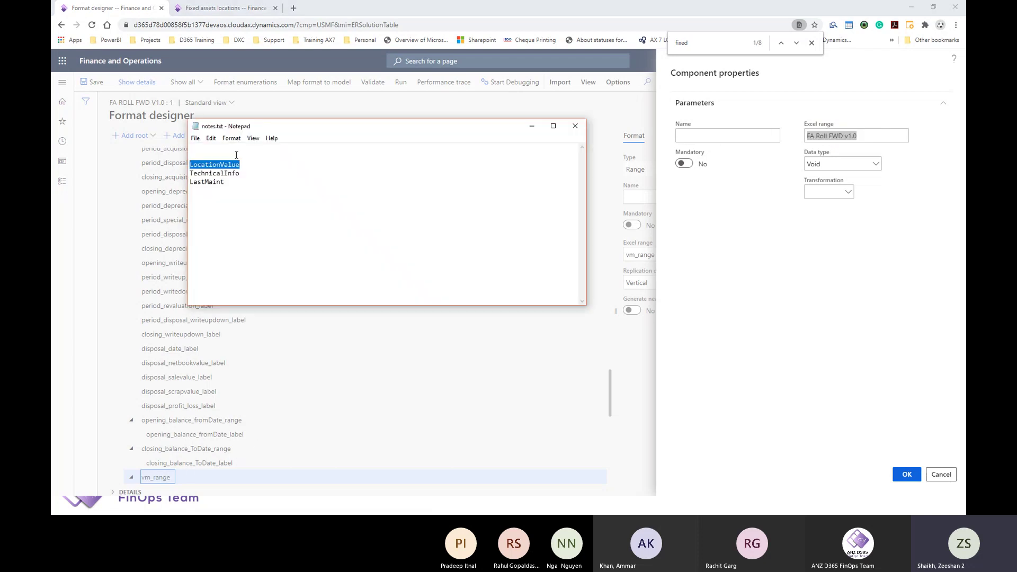
left_click(869, 130)
key("ctrl+a")
key("ctrl+v")
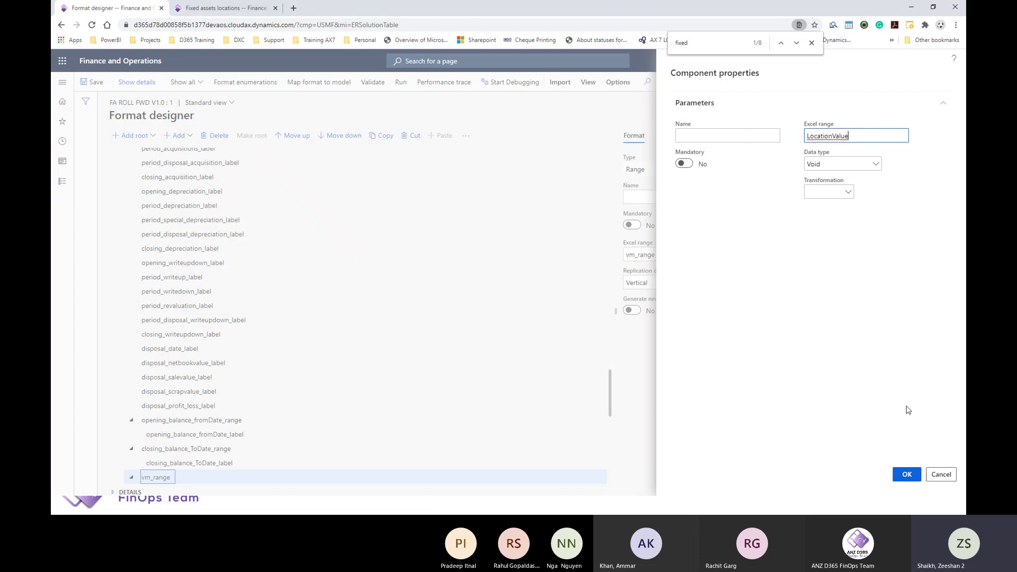
left_click(906, 473)
scroll(358, 329, "down", 2)
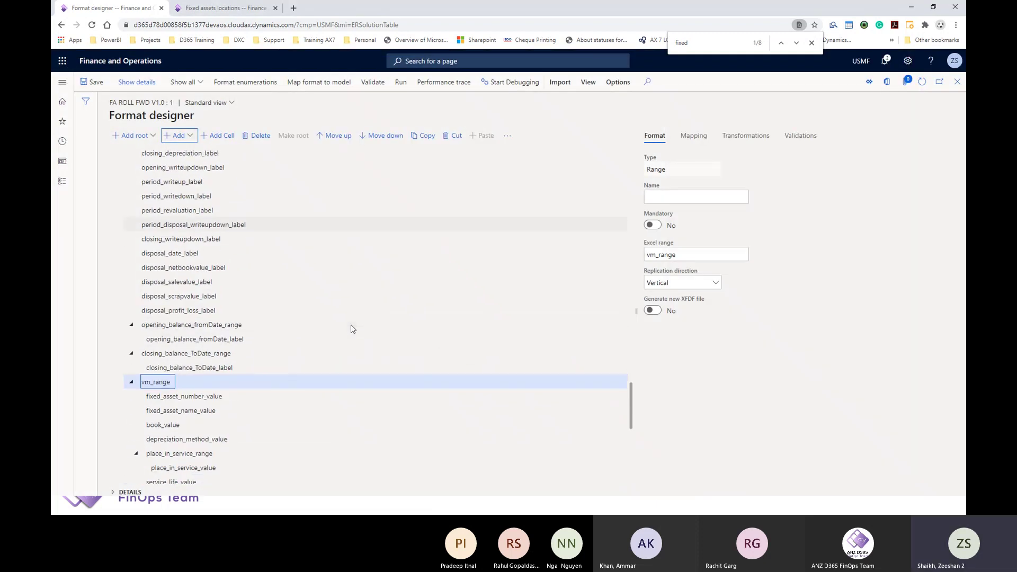
scroll(351, 328, "down", 6)
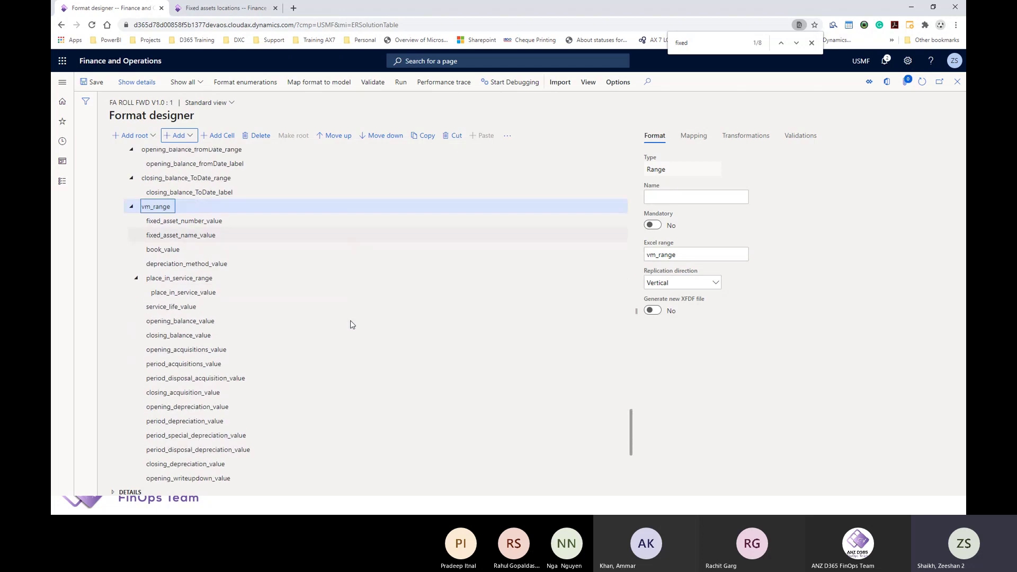
scroll(349, 321, "down", 1)
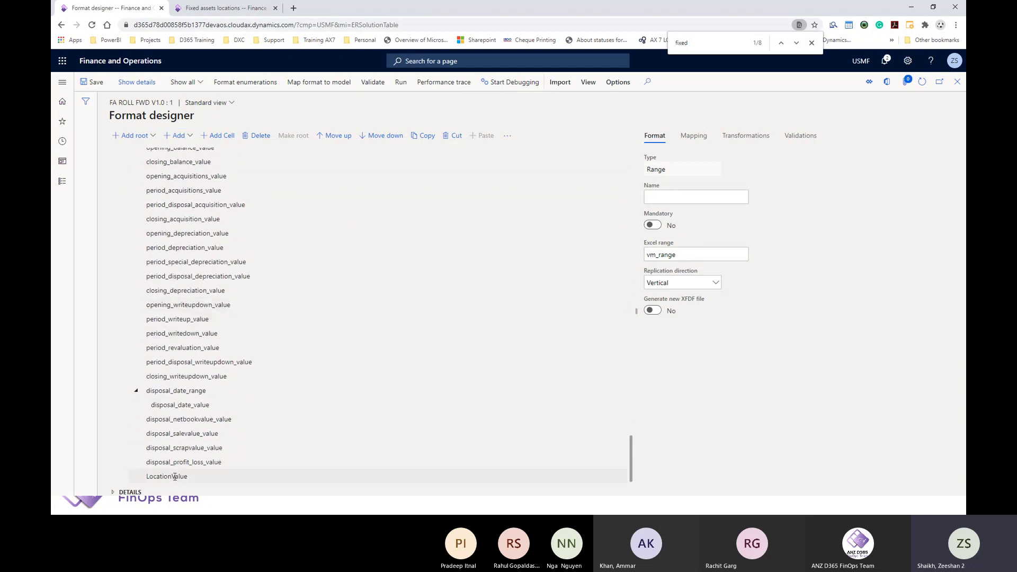
scroll(219, 422, "up", 5)
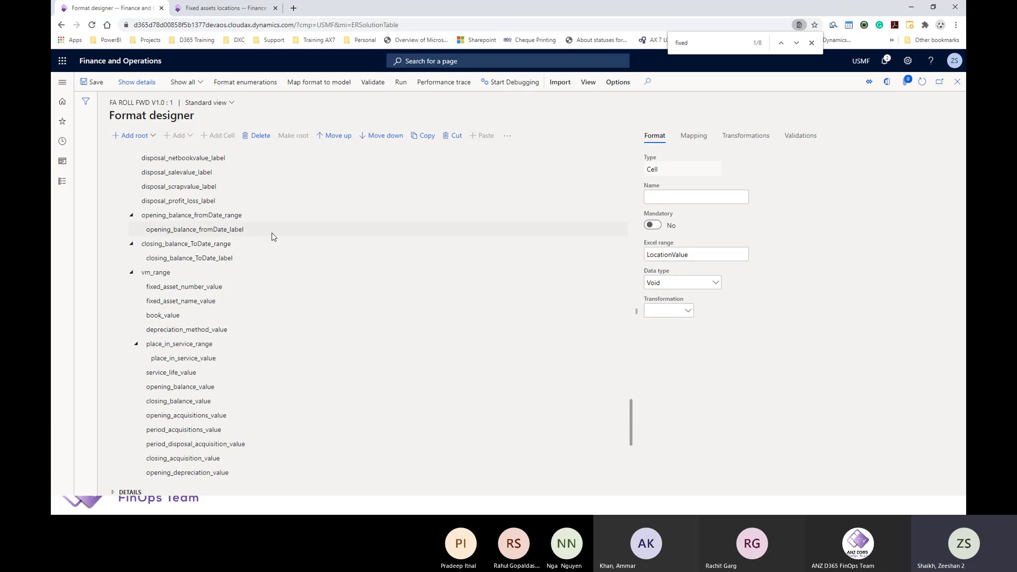
scroll(272, 246, "up", 1)
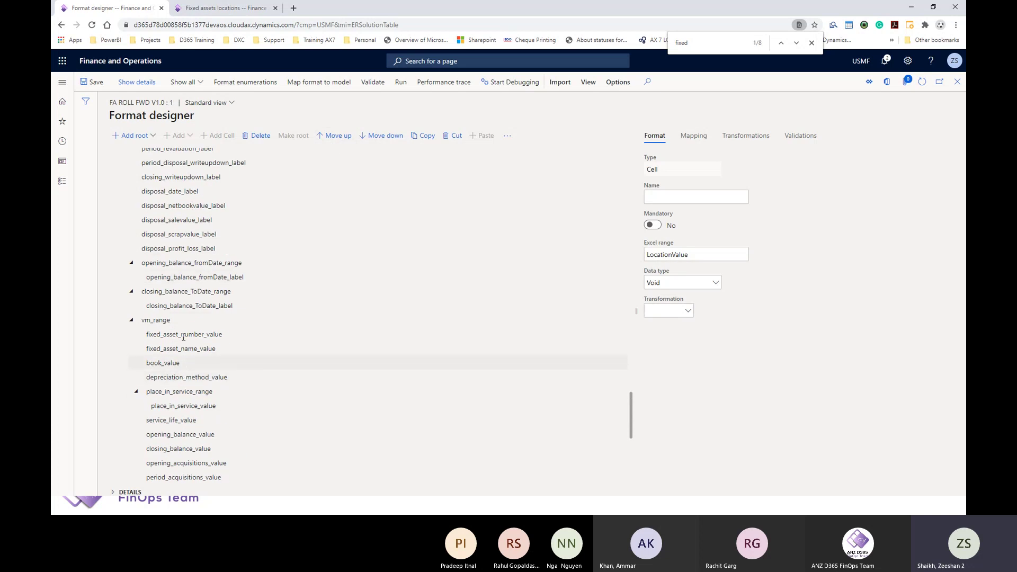
left_click(156, 320)
scroll(190, 328, "down", 3)
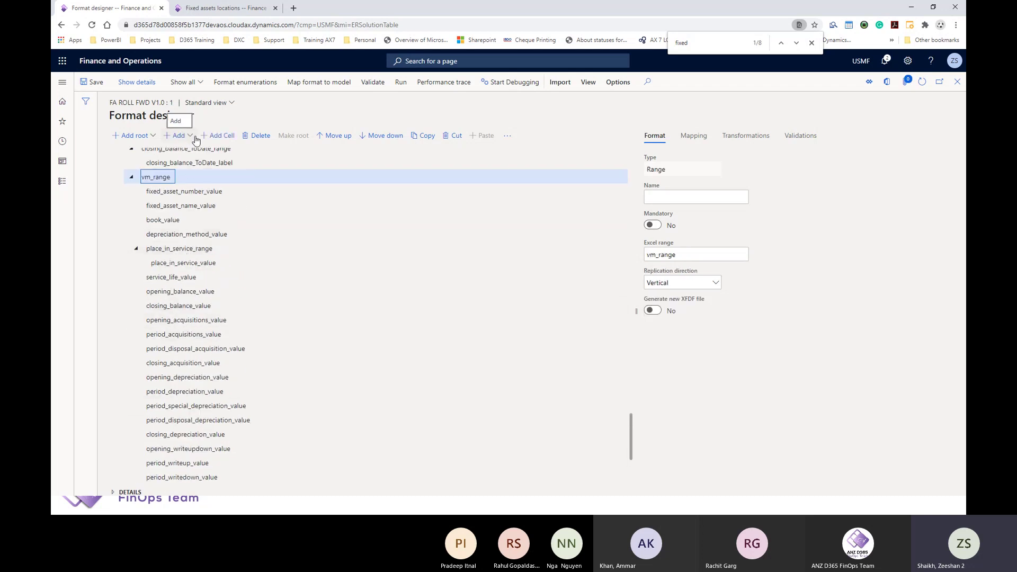
Add a TechnicalInfo cell under vm_range bound to the TechnicalInfo Excel range.
left_click(214, 139)
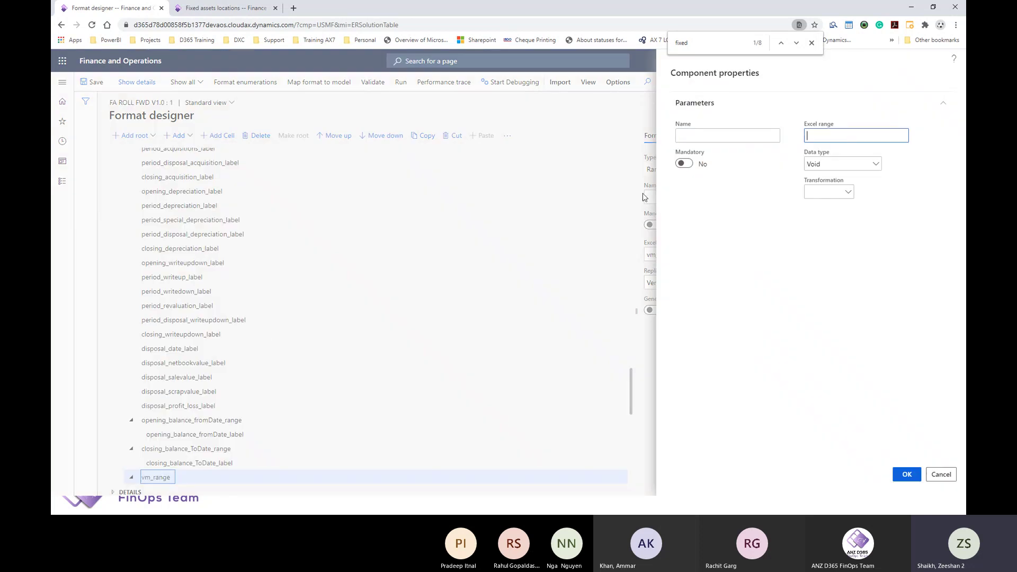
key("alt+Tab")
key("alt+Tab")
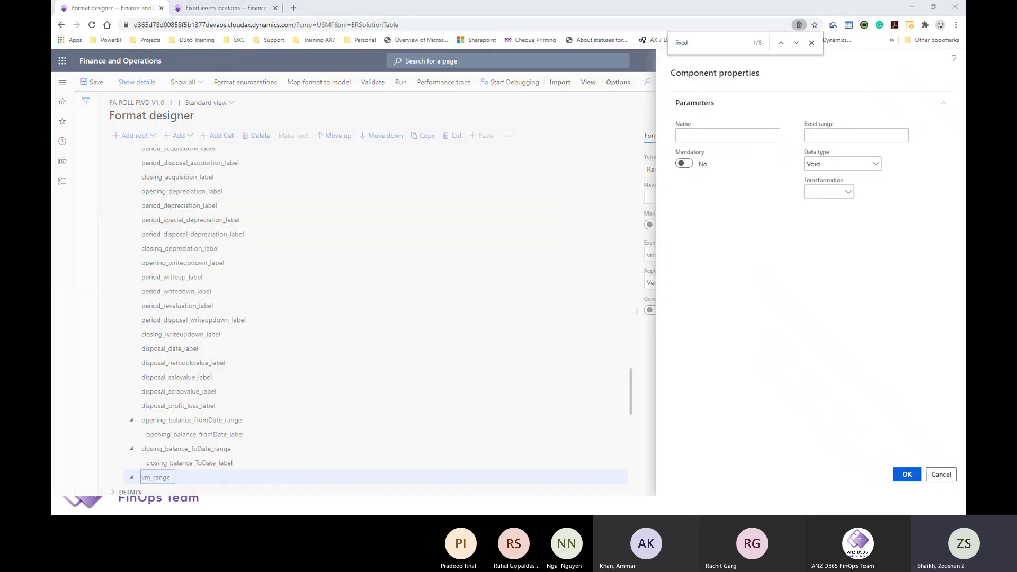
left_click(840, 138)
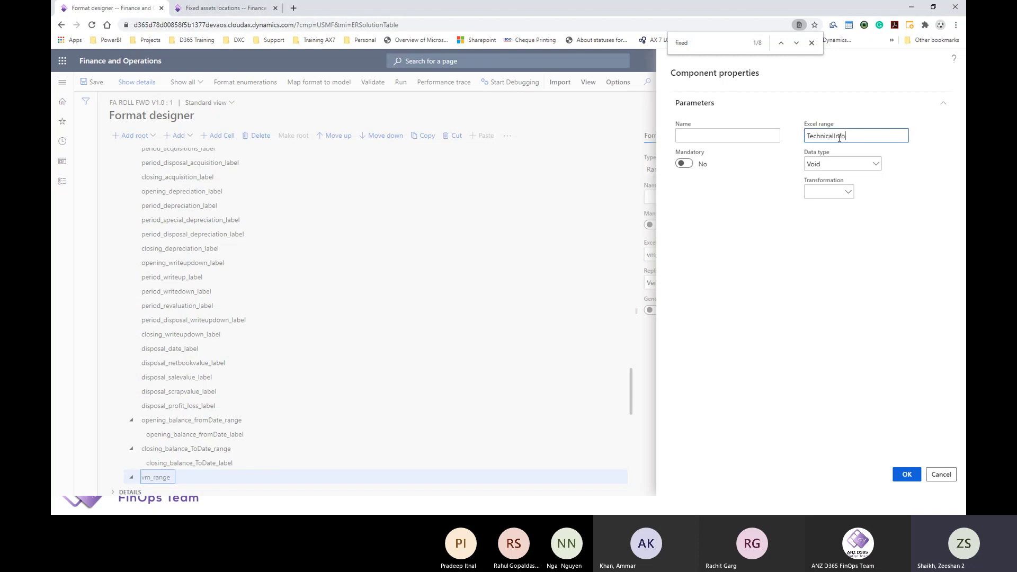
left_click(906, 474)
Add a LastMaint cell under vm_range bound to the LastMaint Excel range.
scroll(174, 290, "up", 10)
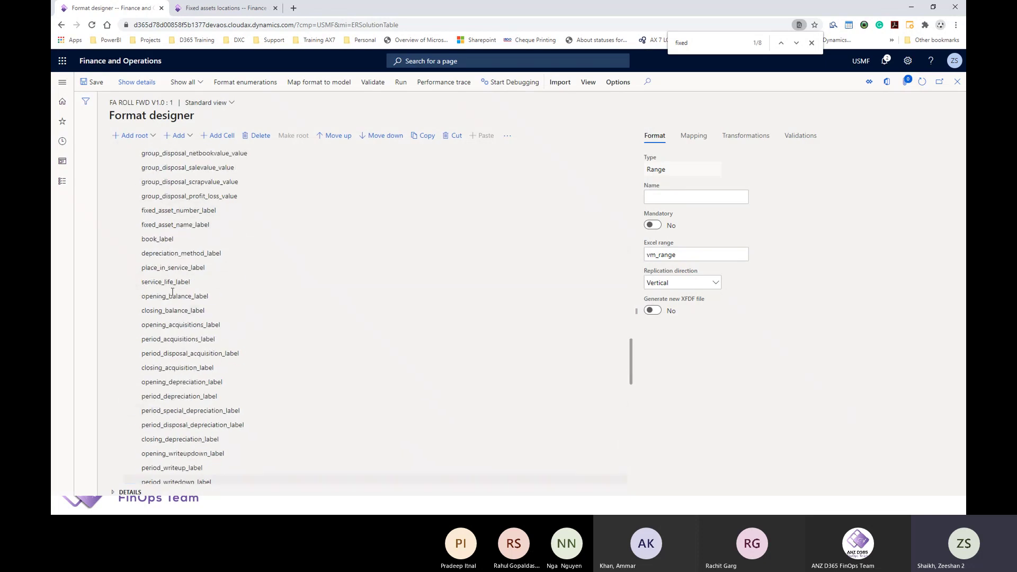
scroll(175, 291, "up", 10)
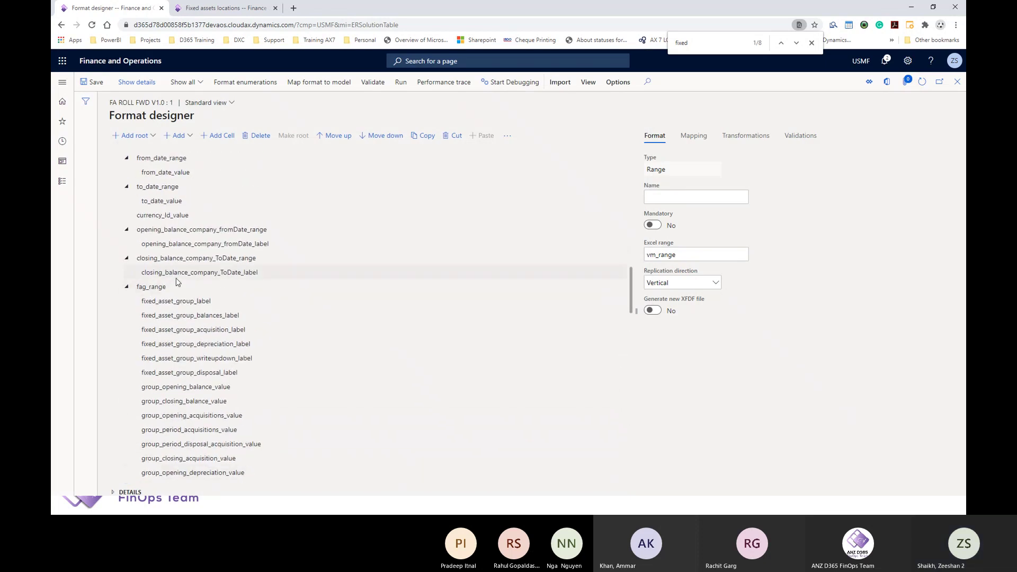
scroll(179, 289, "down", 15)
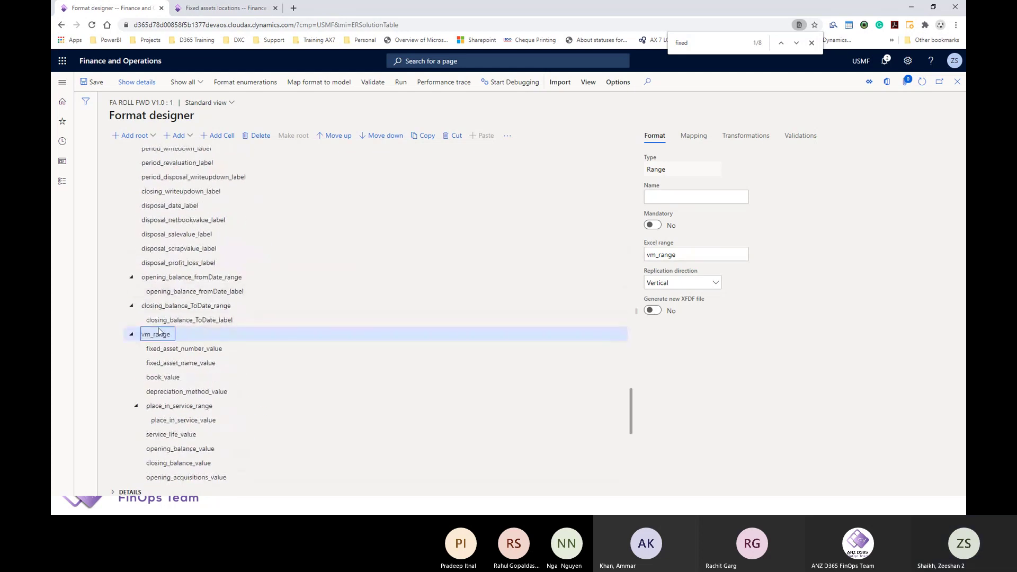
left_click(215, 137)
left_click(838, 139)
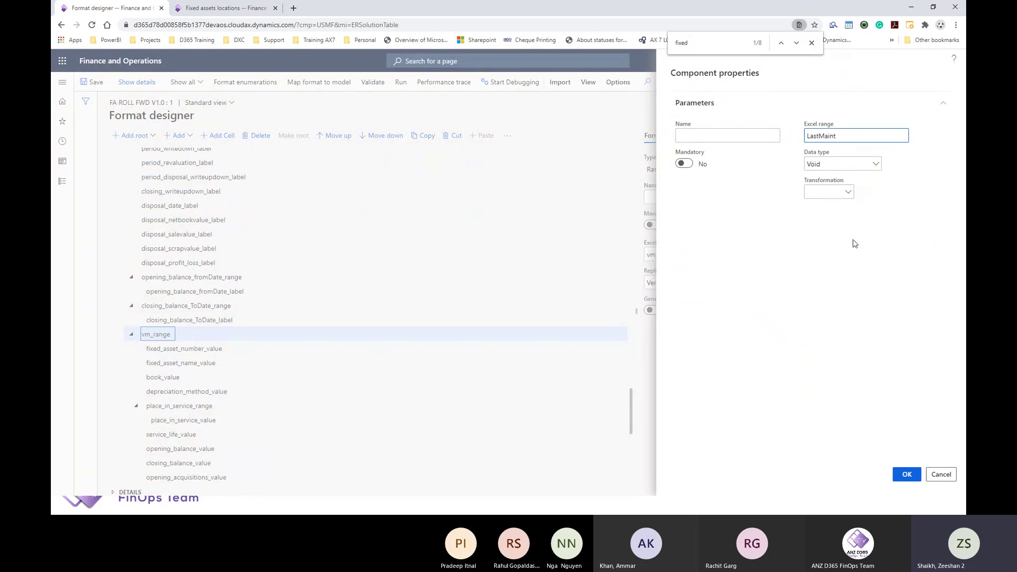
left_click(907, 474)
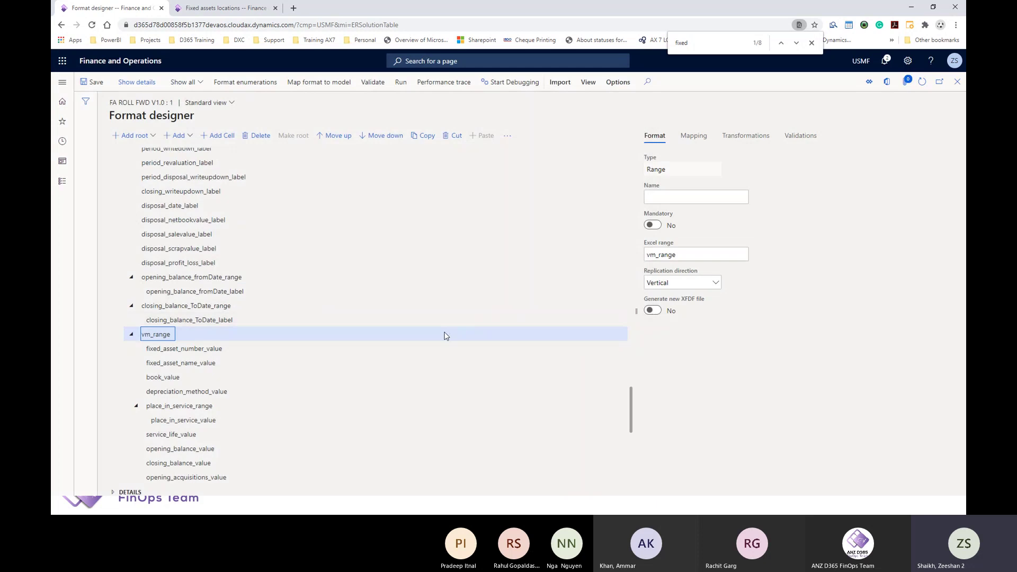
scroll(429, 331, "down", 6)
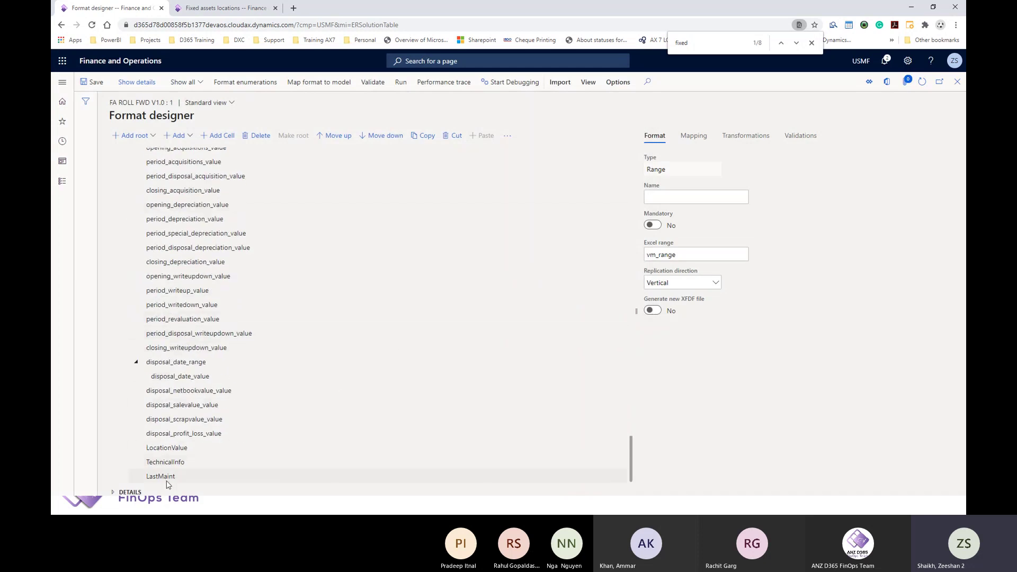
left_click(167, 477)
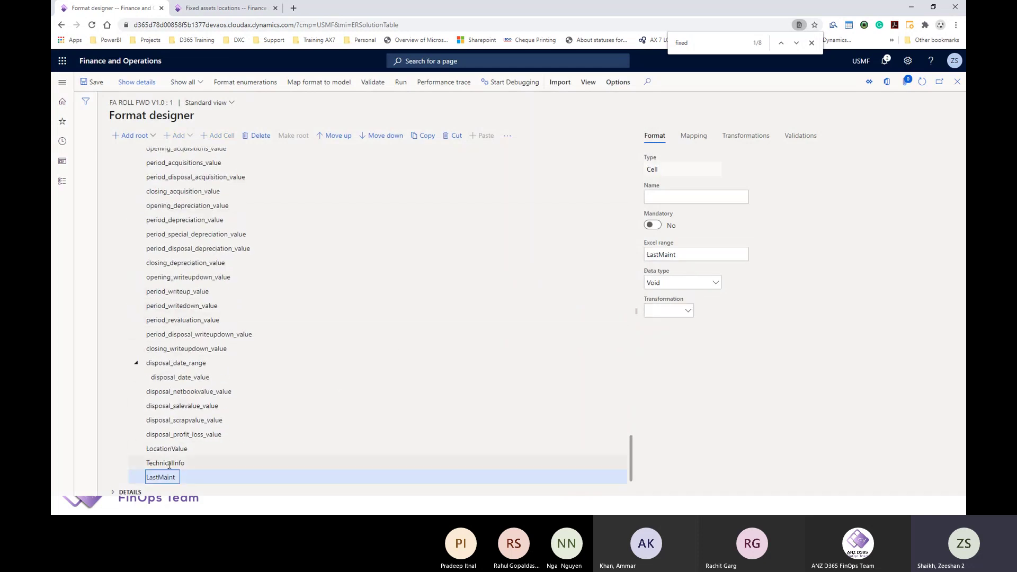
left_click(169, 463)
Move the LocationValue cell up to sit directly below book_value in vm_range.
left_click(176, 450)
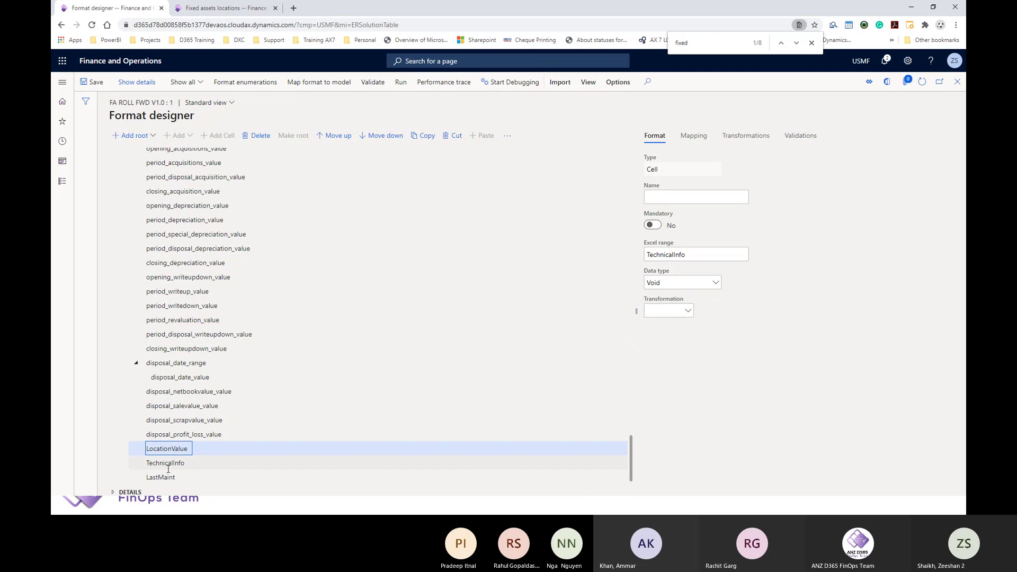
left_click_drag(176, 450, 170, 476)
left_click(170, 449)
left_click(341, 136)
left_click(340, 136)
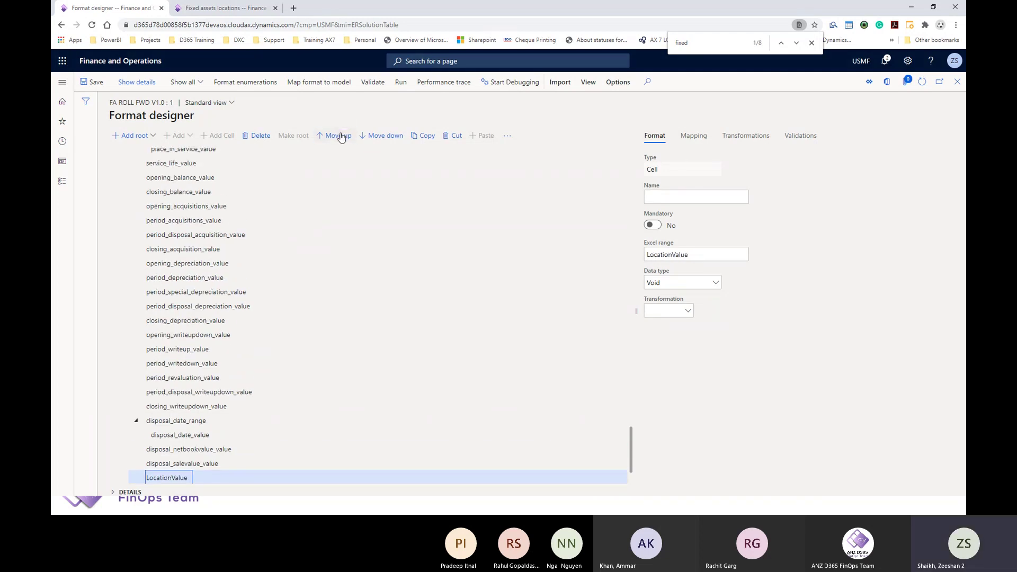
left_click(341, 136)
left_click(341, 136)
left_click(341, 137)
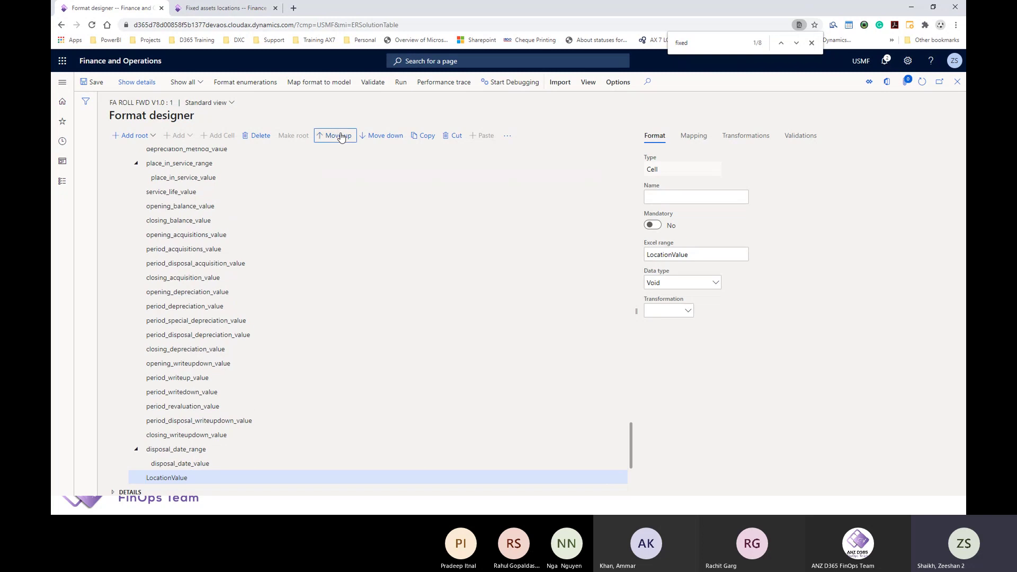
left_click(341, 136)
left_click(340, 136)
left_click(341, 136)
left_click(341, 136)
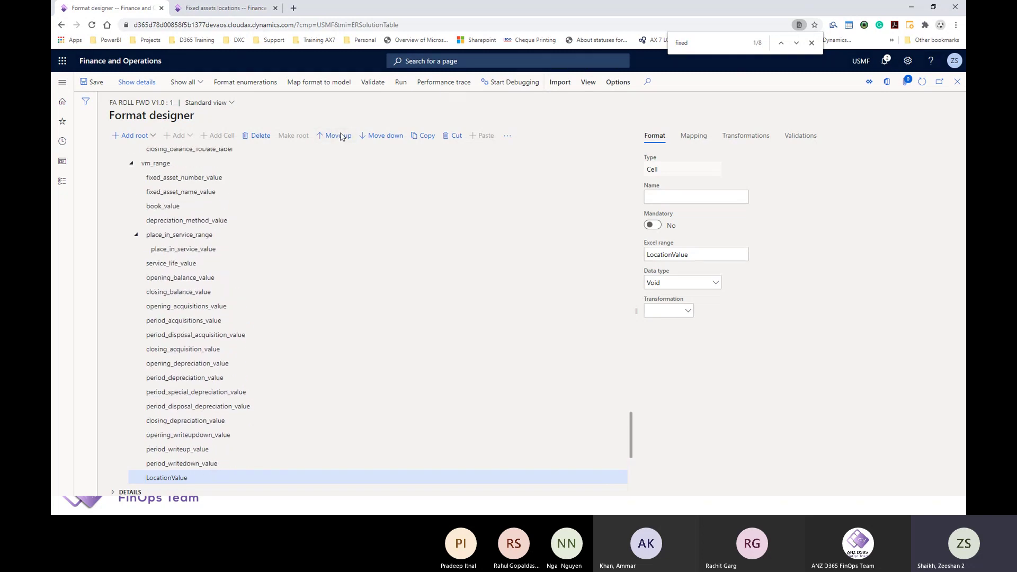
left_click(341, 136)
left_click(340, 136)
left_click(340, 137)
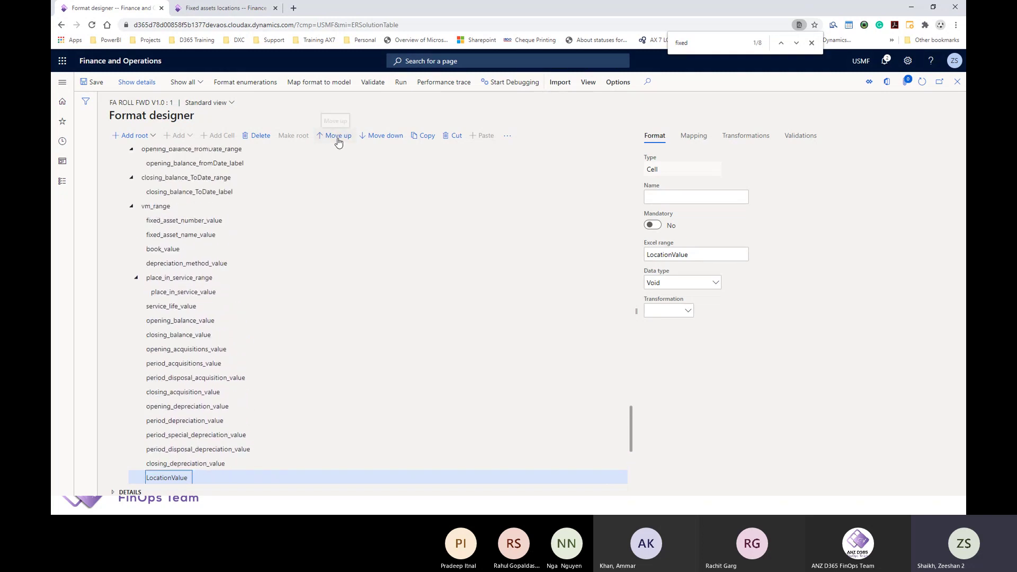
left_click(338, 139)
left_click(338, 138)
left_click(338, 139)
left_click(338, 139)
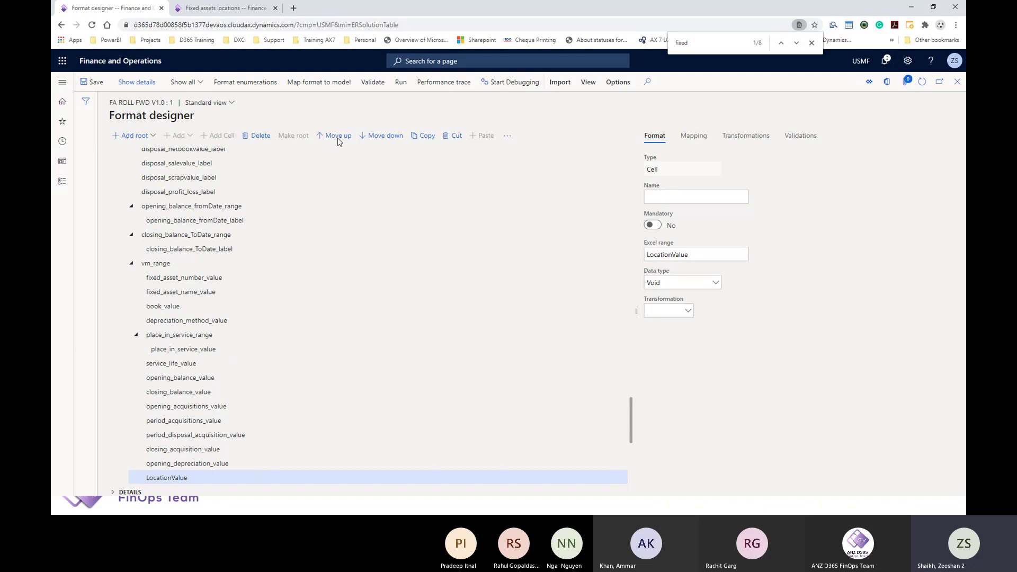
left_click(338, 139)
left_click(338, 139)
left_click(338, 138)
left_click(338, 138)
left_click(338, 138)
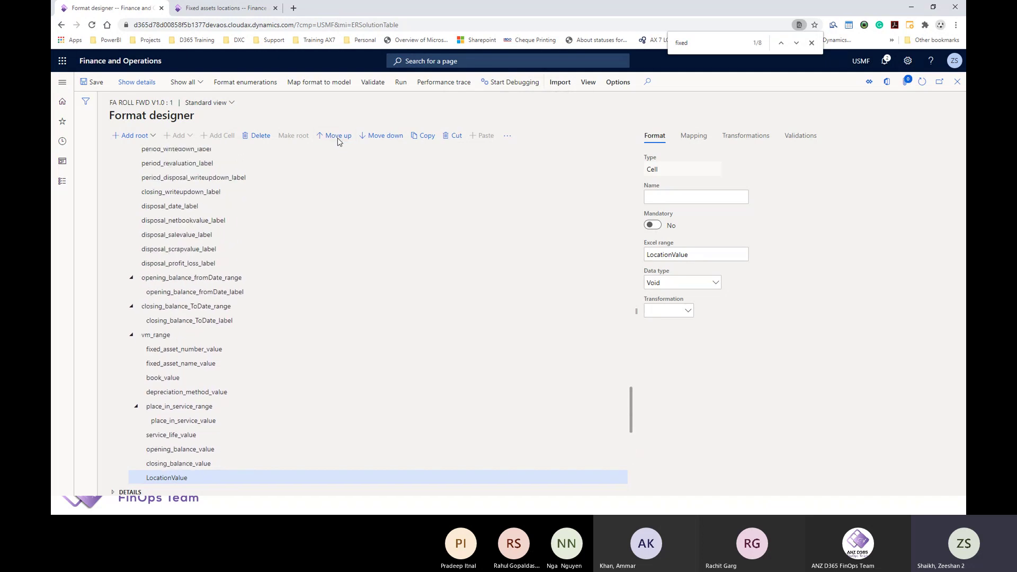
left_click(338, 139)
left_click(338, 139)
left_click(338, 139)
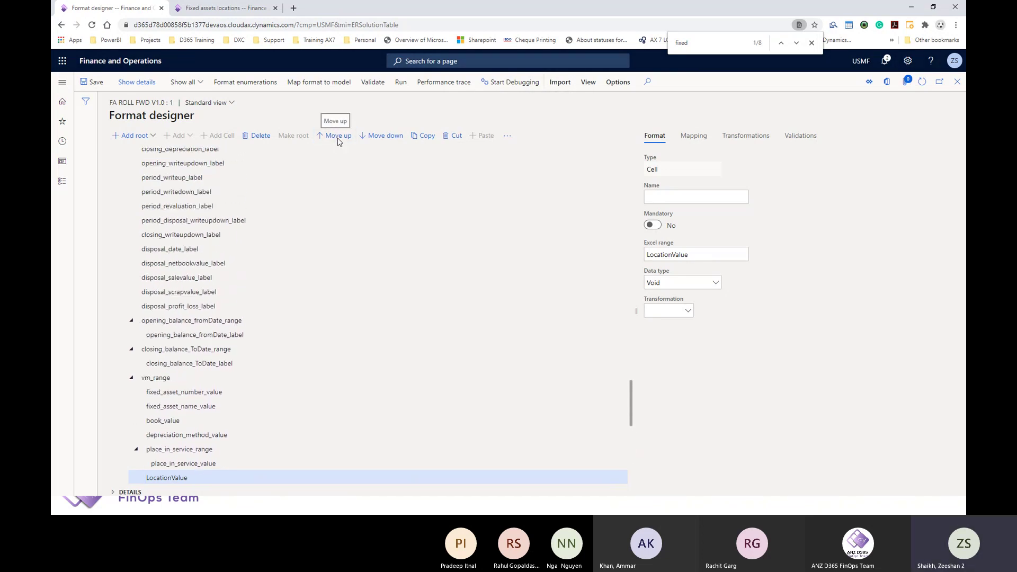
left_click(338, 139)
left_click(338, 139)
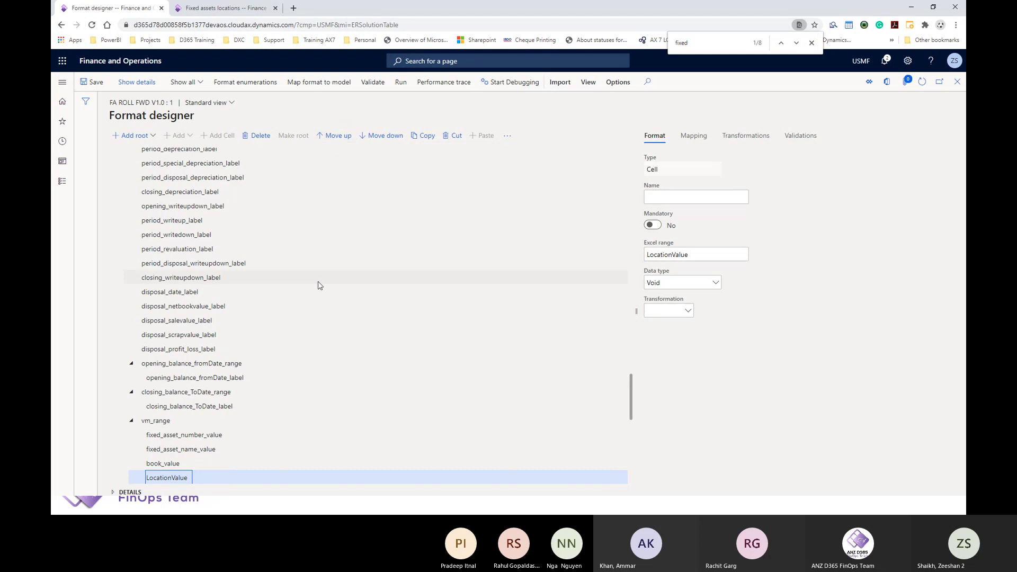
Move the TechnicalInfo cell up to sit directly below LocationValue.
scroll(317, 286, "down", 5)
left_click(170, 462)
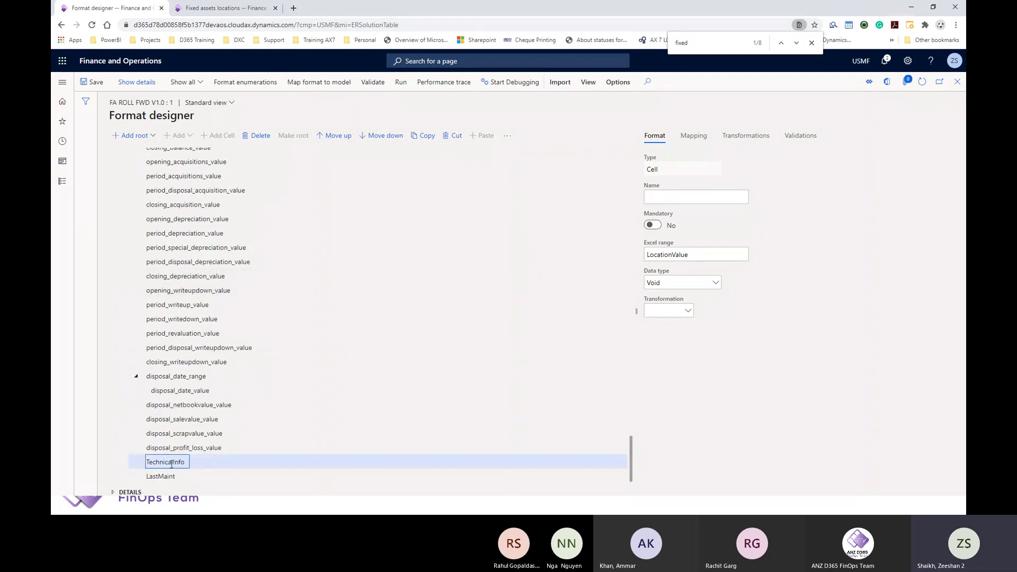
left_click(341, 139)
left_click(342, 138)
left_click(341, 139)
left_click(341, 139)
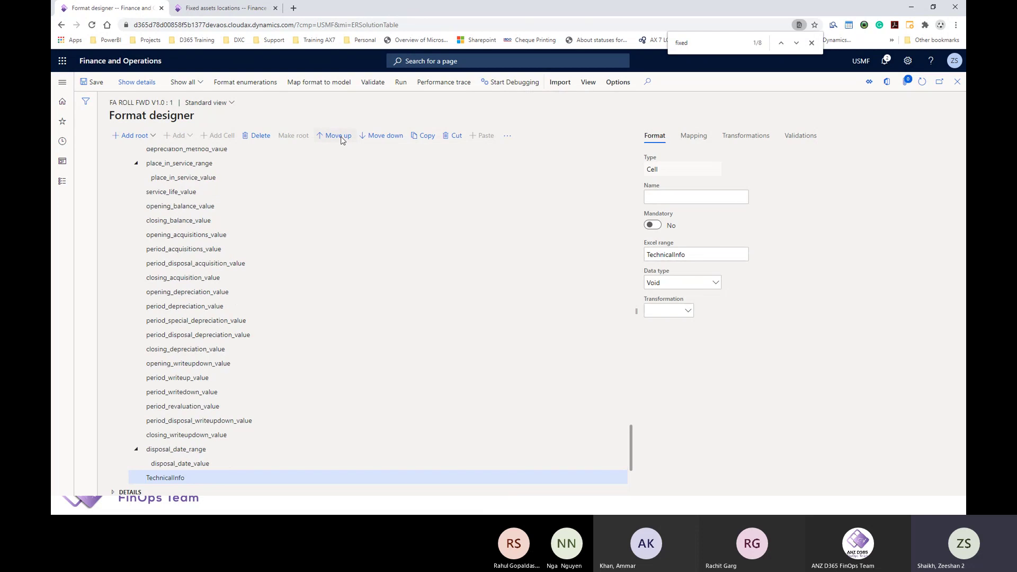
left_click(341, 139)
left_click(342, 139)
left_click(341, 139)
left_click(342, 139)
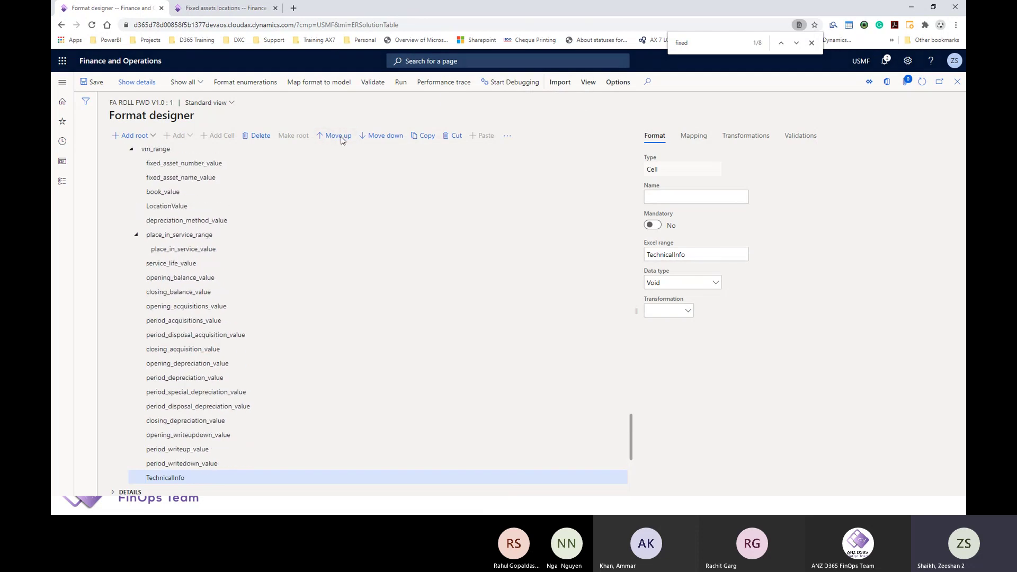
left_click(341, 139)
left_click(342, 139)
left_click(341, 136)
left_click(341, 137)
left_click(342, 137)
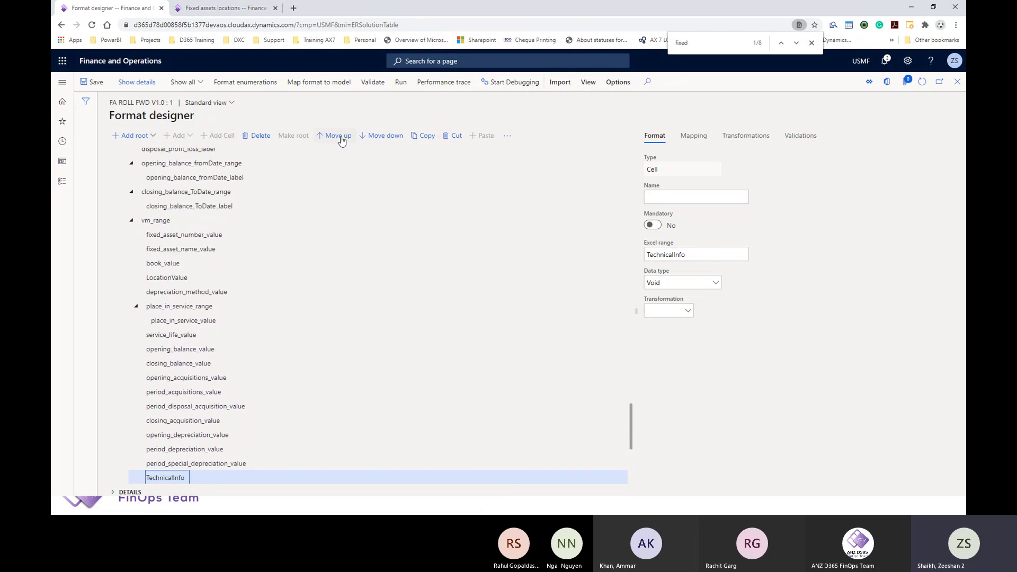
left_click(341, 137)
left_click(341, 137)
left_click(341, 137)
left_click(341, 136)
left_click(342, 137)
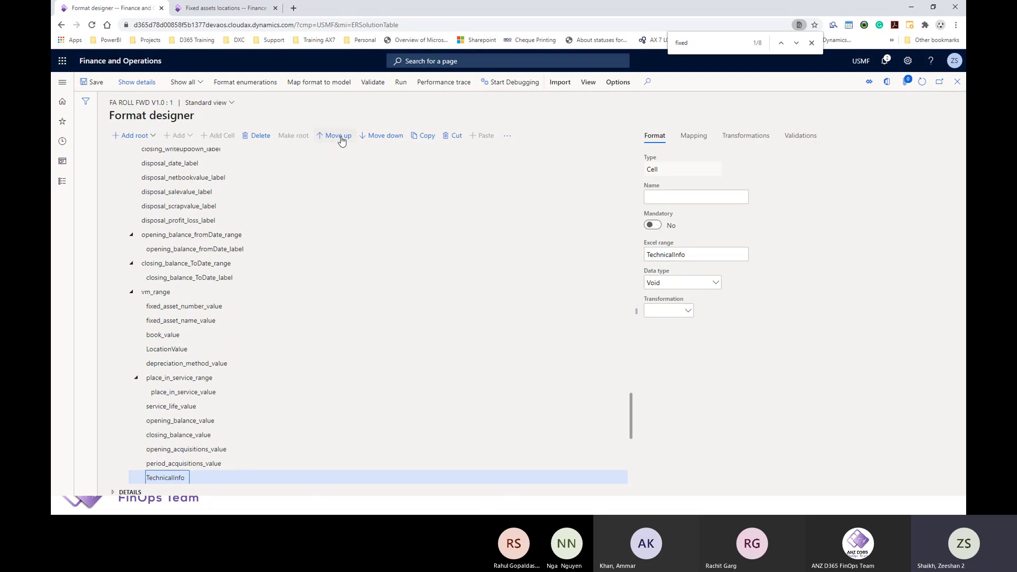
left_click(341, 137)
left_click(341, 137)
left_click(341, 136)
left_click(341, 137)
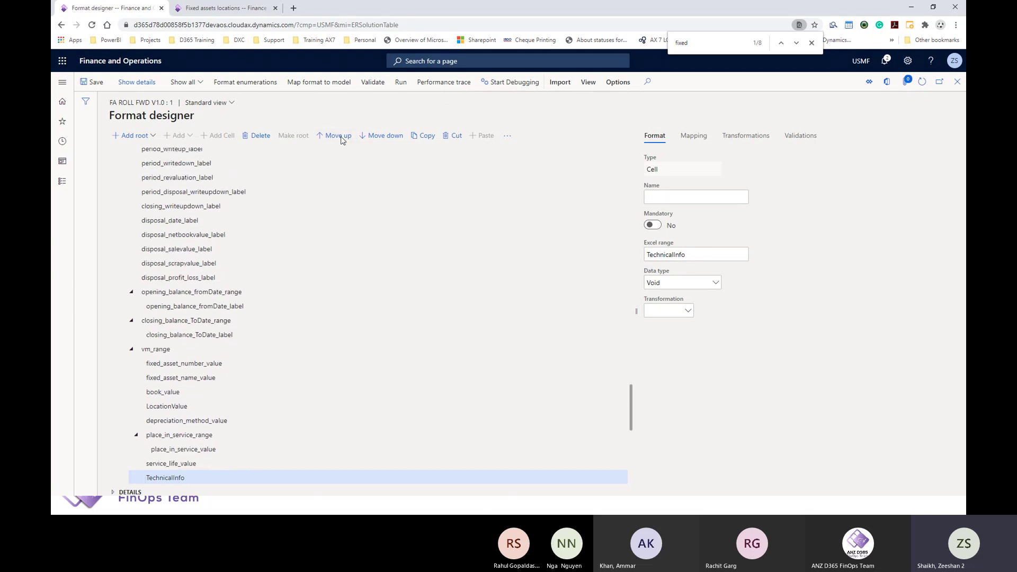
left_click(341, 137)
left_click(342, 137)
left_click(341, 136)
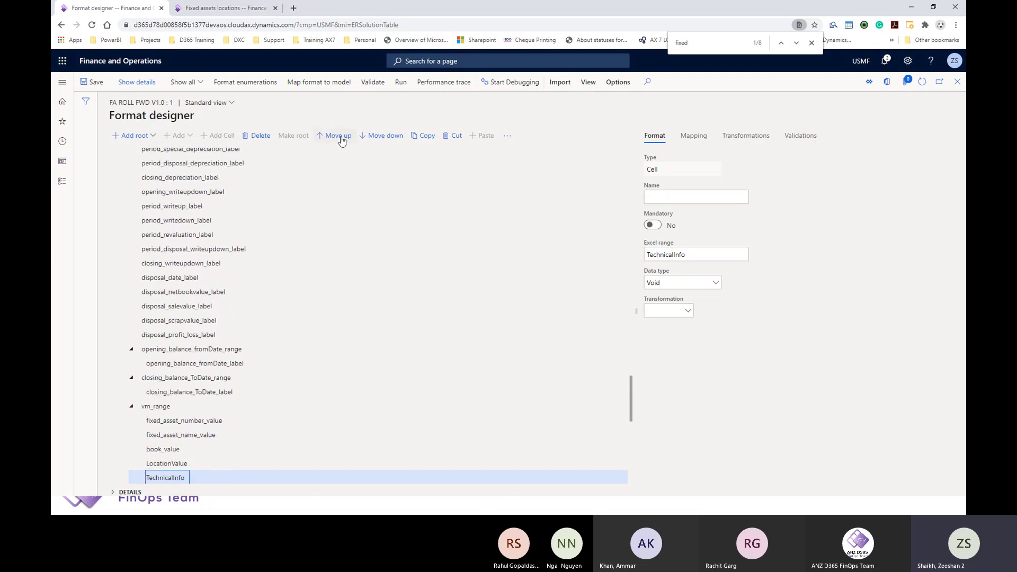
Move the LastMaint cell up to sit directly below TechnicalInfo.
scroll(324, 230, "down", 5)
left_click(166, 476)
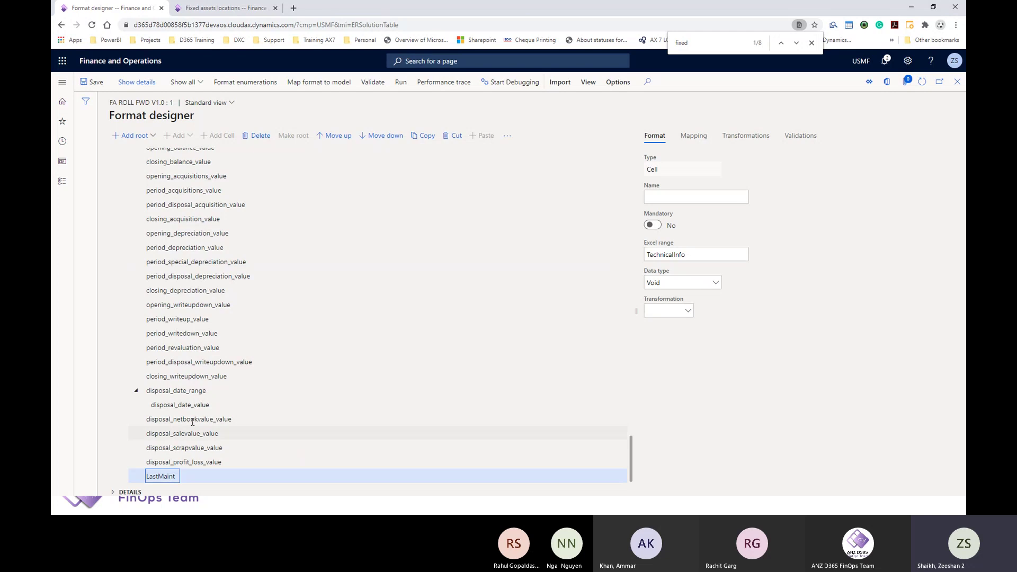
left_click(333, 136)
left_click(334, 136)
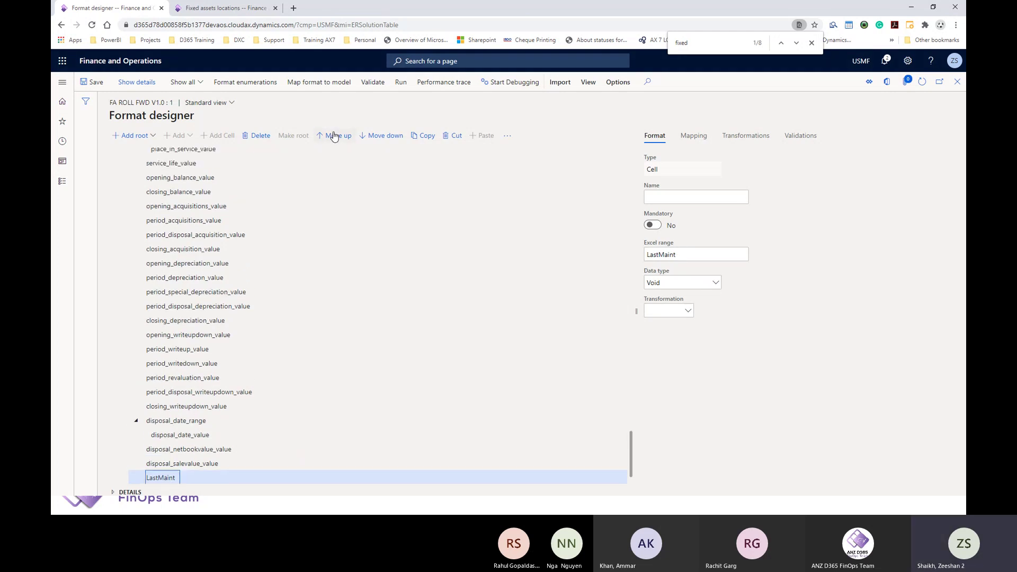
left_click(334, 137)
left_click(334, 136)
left_click(334, 136)
left_click(334, 136)
left_click(334, 136)
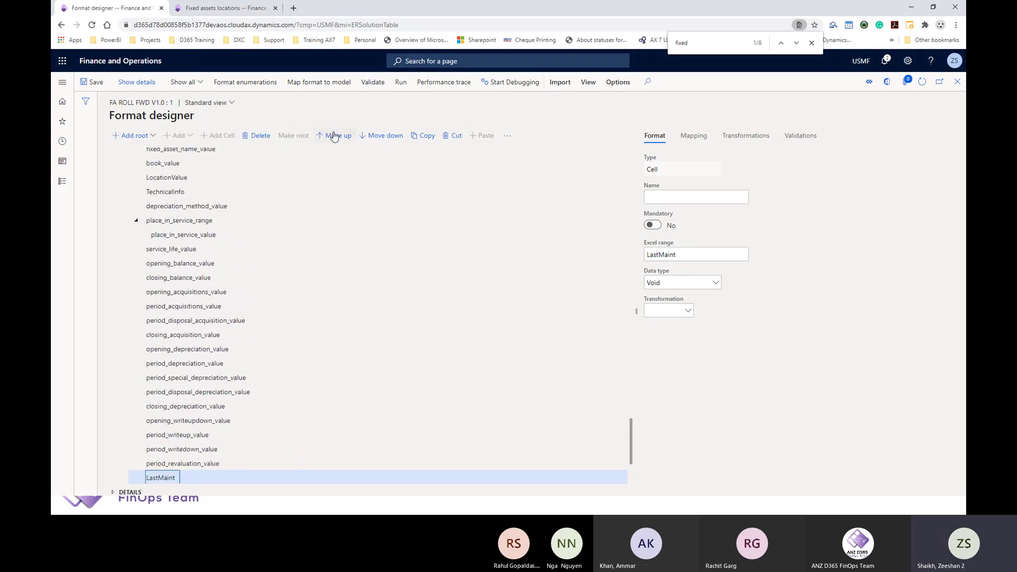
left_click(334, 136)
left_click(334, 136)
left_click(334, 136)
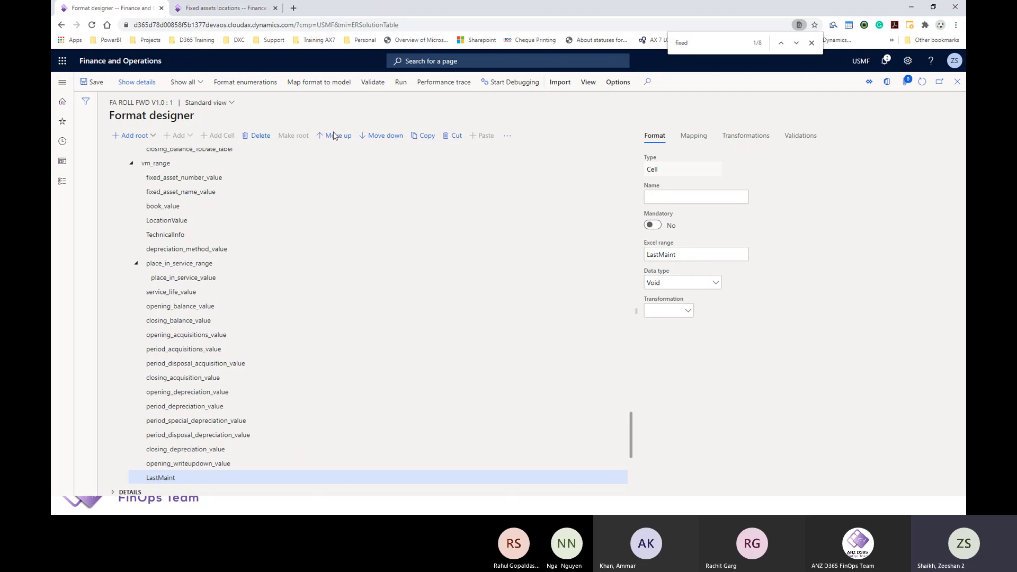
left_click(334, 136)
left_click(333, 136)
left_click(334, 136)
left_click(333, 137)
left_click(334, 137)
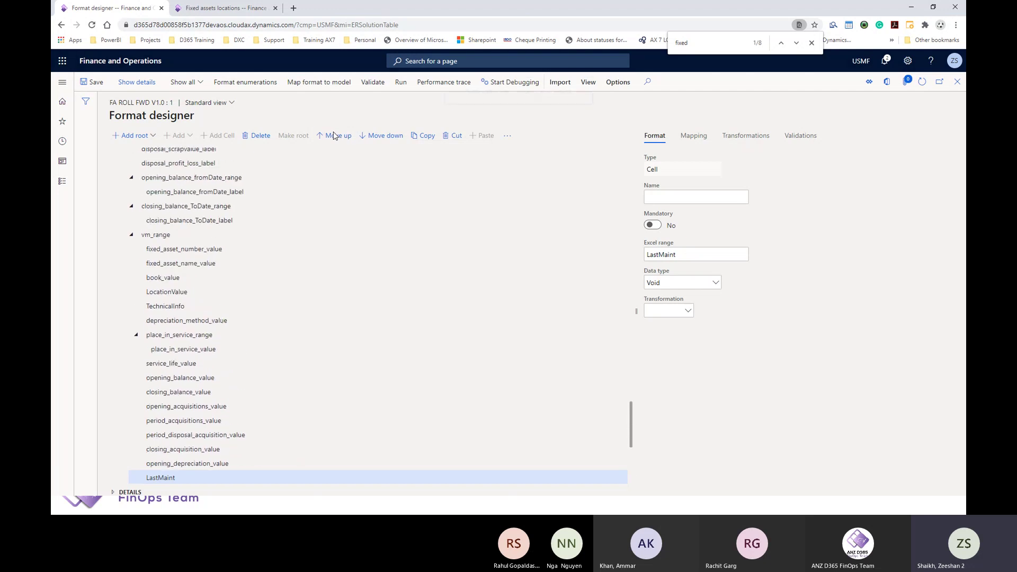
left_click(334, 136)
left_click(334, 136)
left_click(333, 136)
left_click(334, 136)
left_click(334, 136)
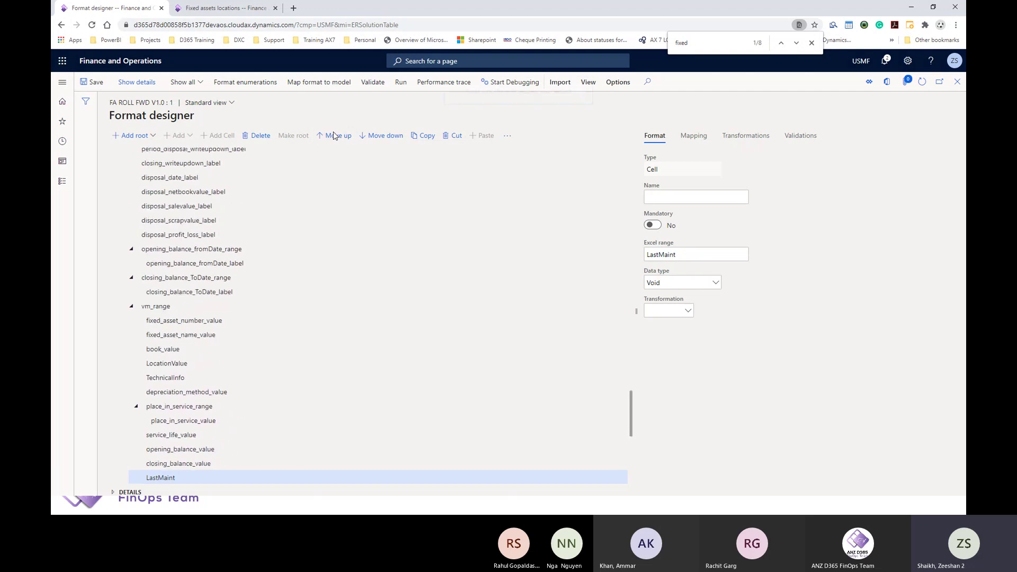
left_click(334, 136)
left_click(334, 136)
left_click(334, 136)
left_click(334, 136)
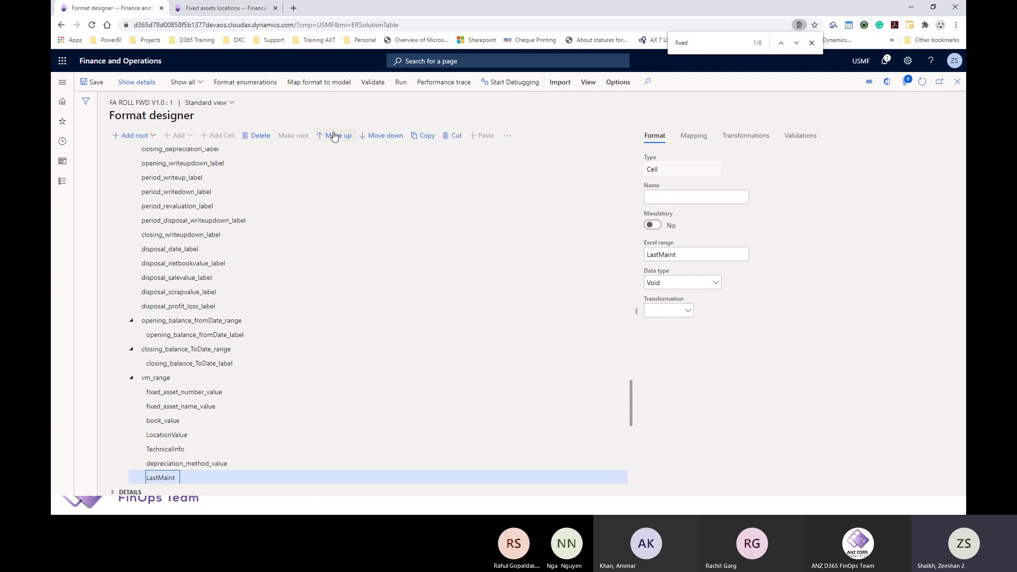
left_click(334, 137)
left_click(333, 136)
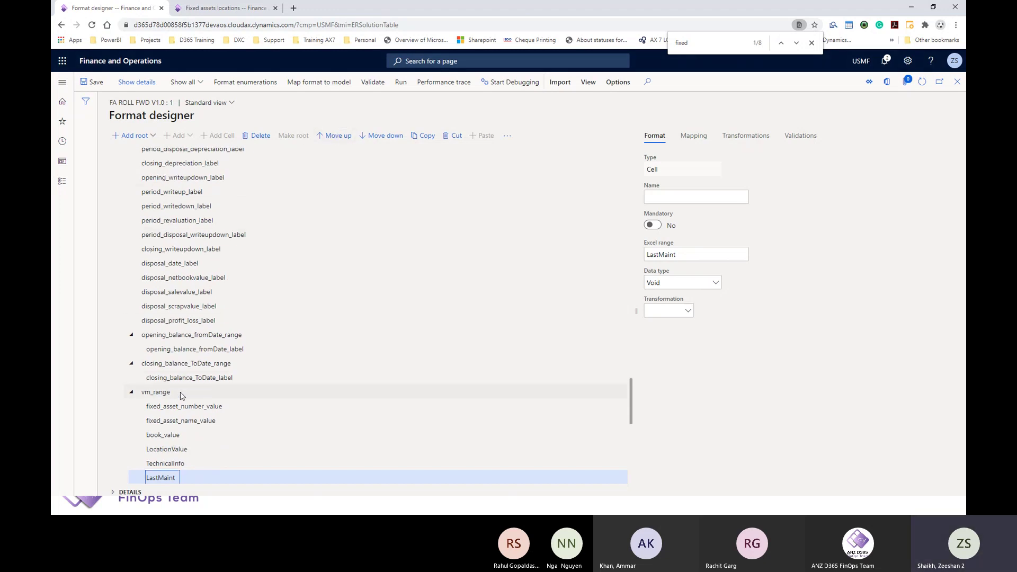
scroll(182, 394, "down", 1)
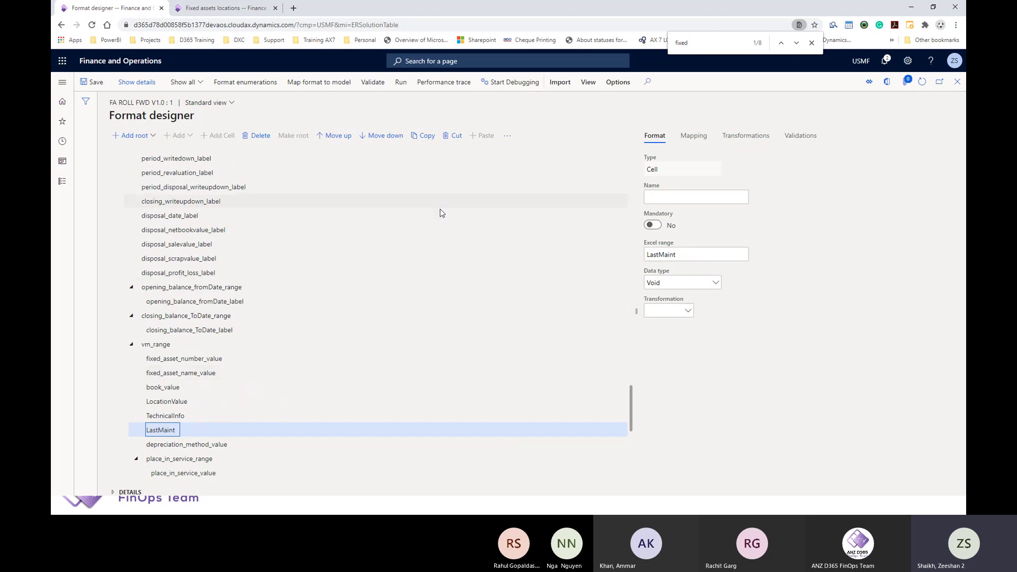
Bind the LocationValue cell to the LocationValue field of $AssetsByGroup lines.
left_click(691, 137)
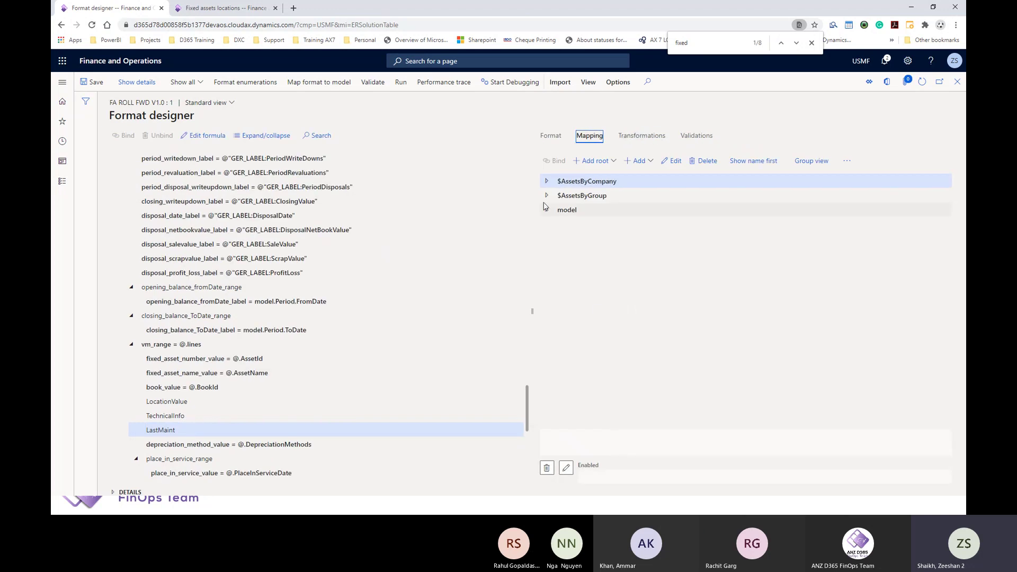
left_click(548, 197)
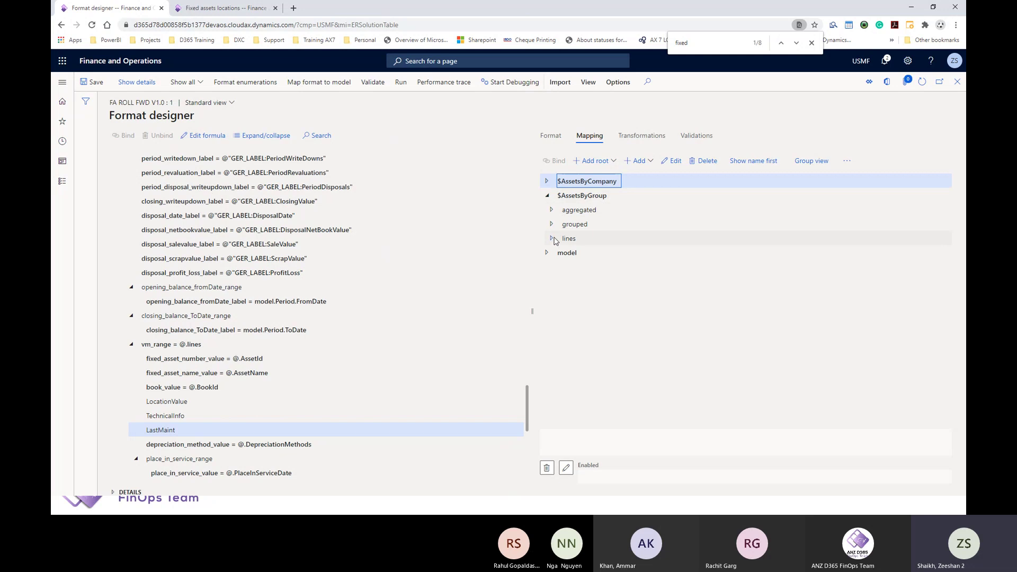
scroll(634, 249, "down", 1)
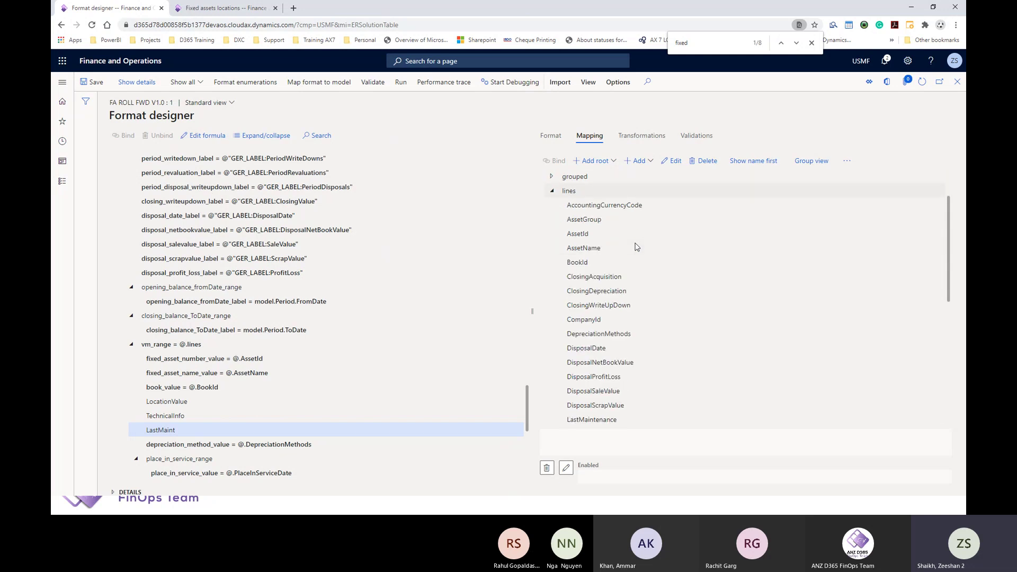
scroll(635, 250, "down", 2)
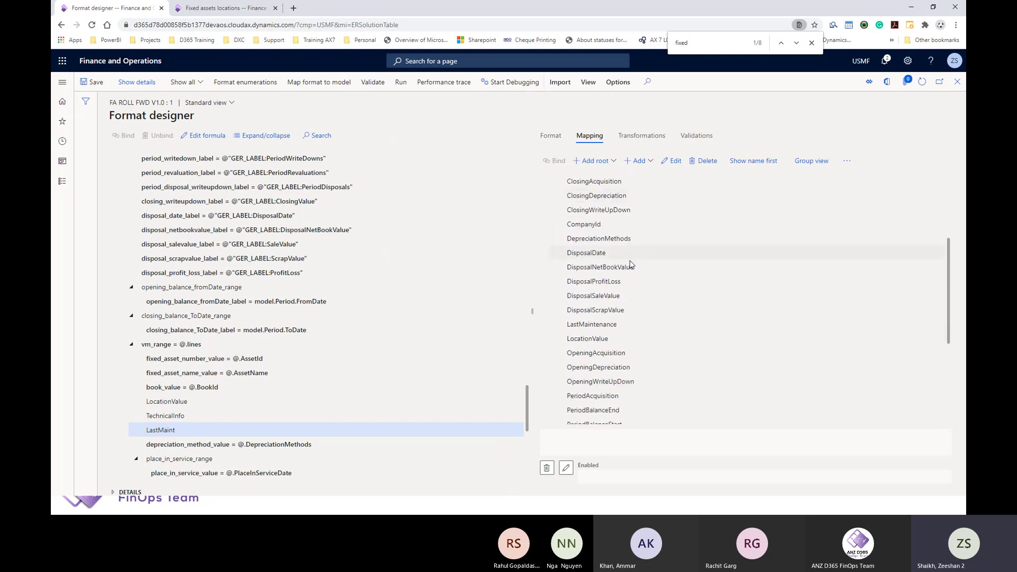
left_click(594, 340)
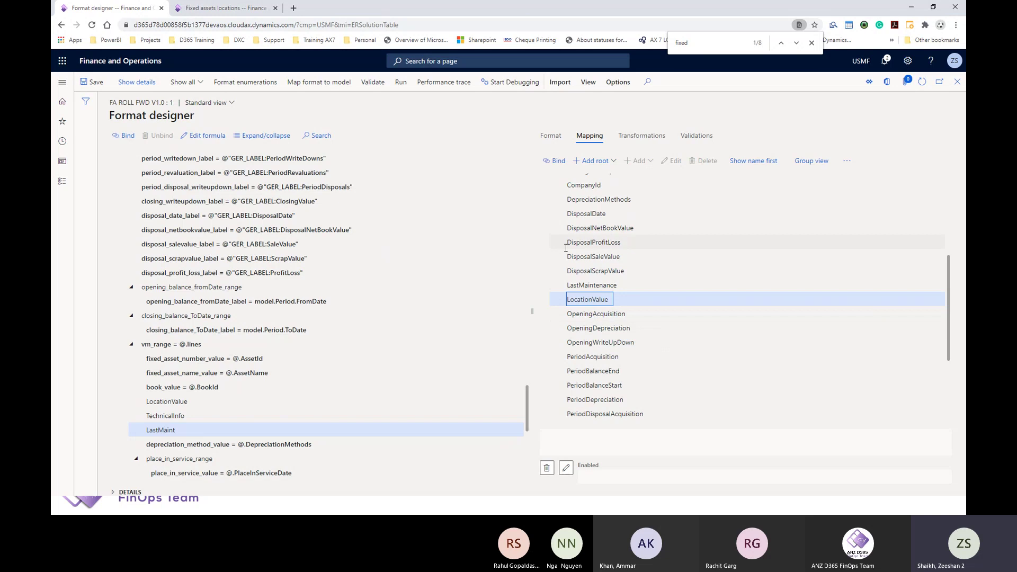
left_click(159, 402)
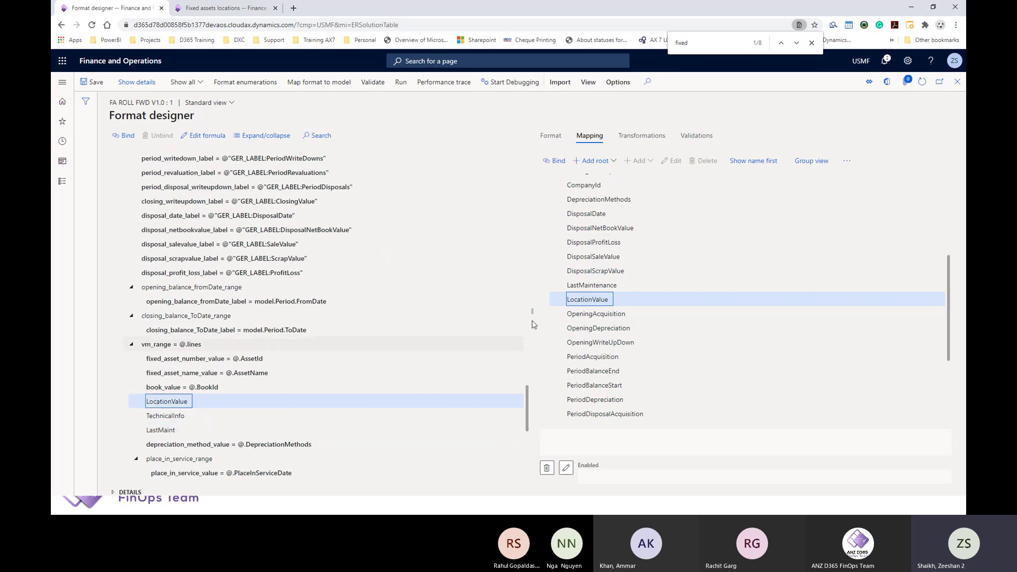
left_click(554, 160)
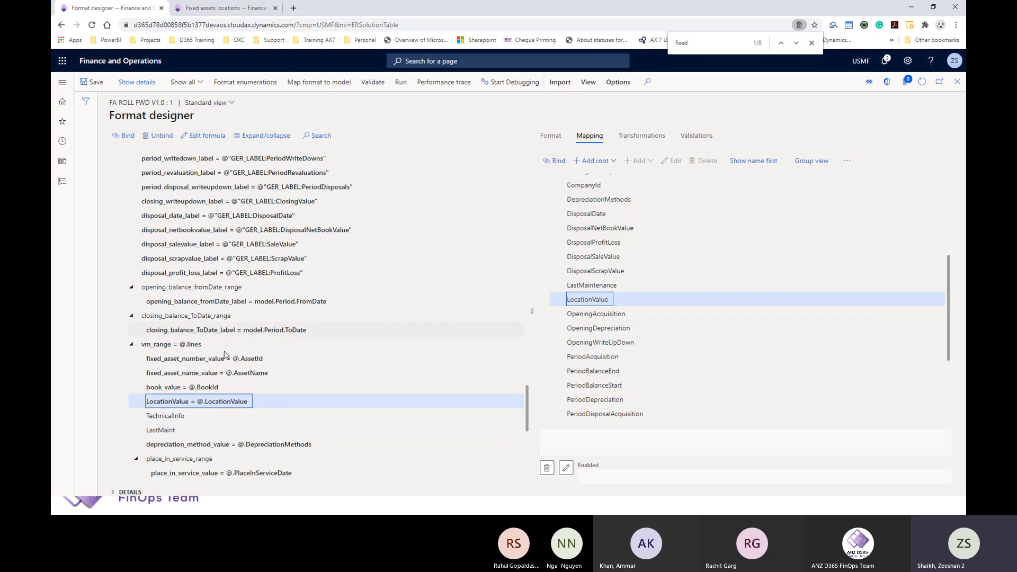
Bind TechnicalInfo to TechnicalInformation and LastMaint to LastMaintenance.
left_click(167, 416)
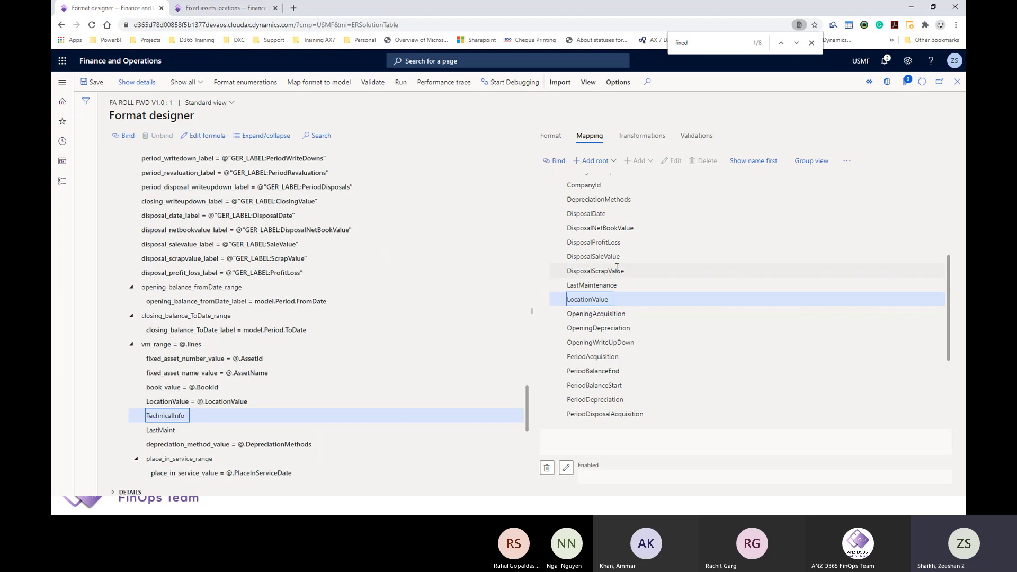
scroll(614, 270, "down", 2)
scroll(614, 271, "down", 1)
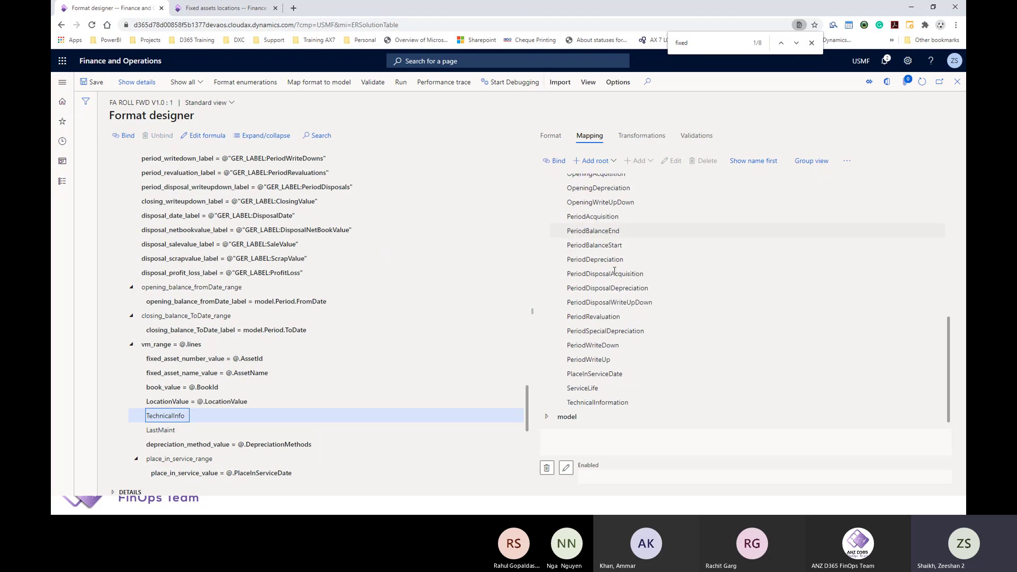
left_click(601, 404)
left_click(555, 161)
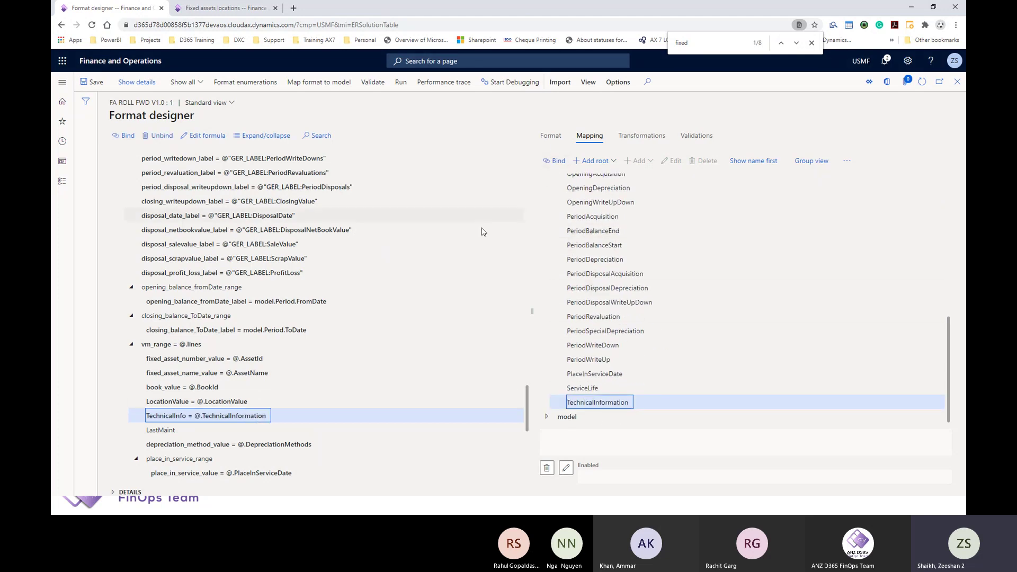
left_click(167, 429)
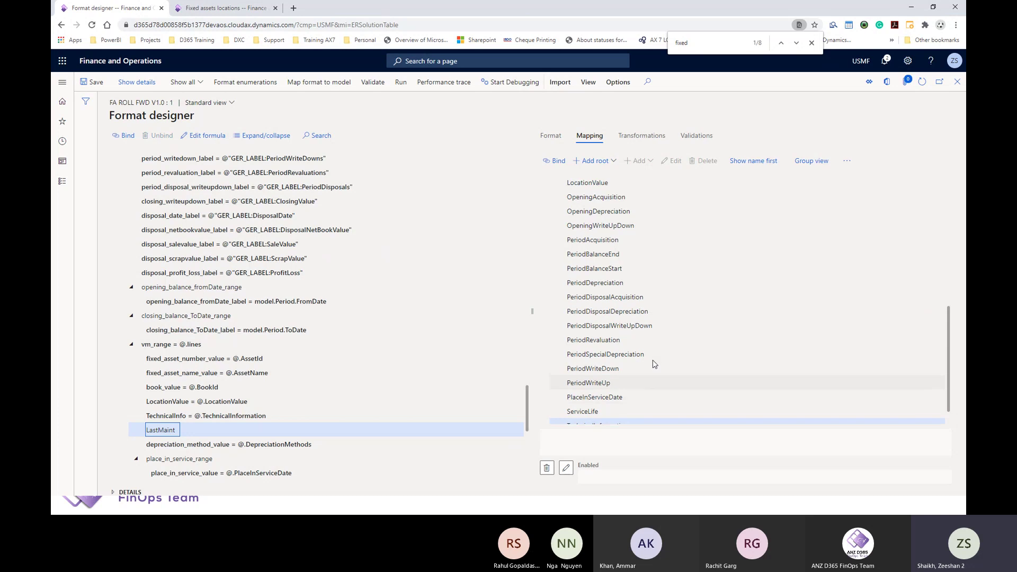
scroll(636, 347, "up", 3)
left_click(596, 287)
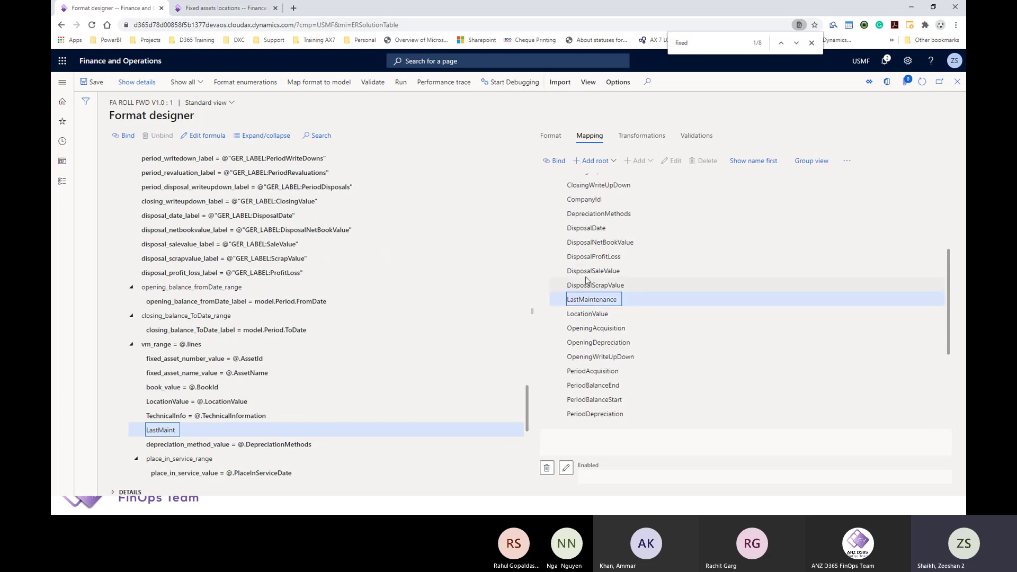
left_click(557, 161)
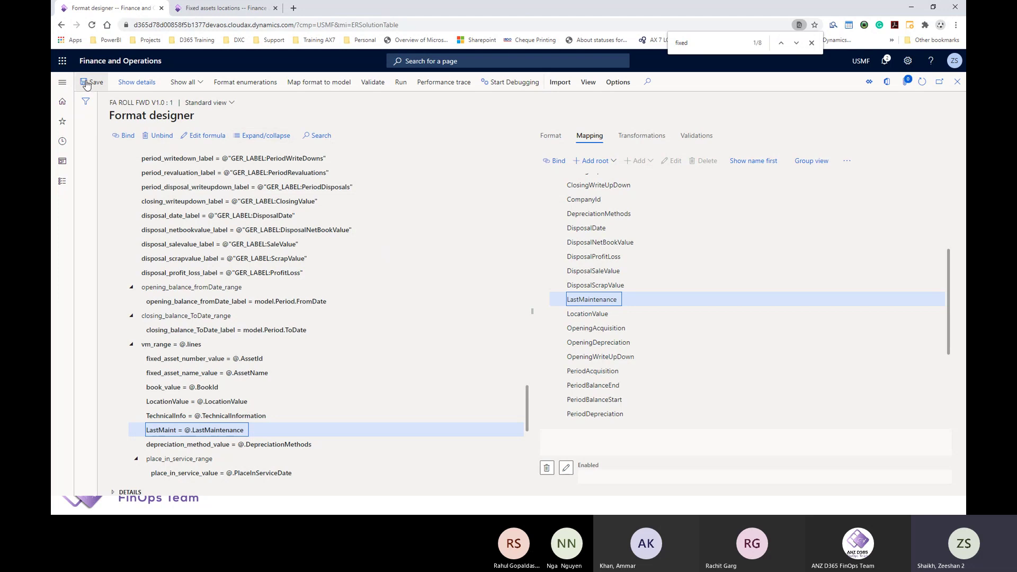
Save the format and collapse the two empty-list validation warnings.
left_click(103, 84)
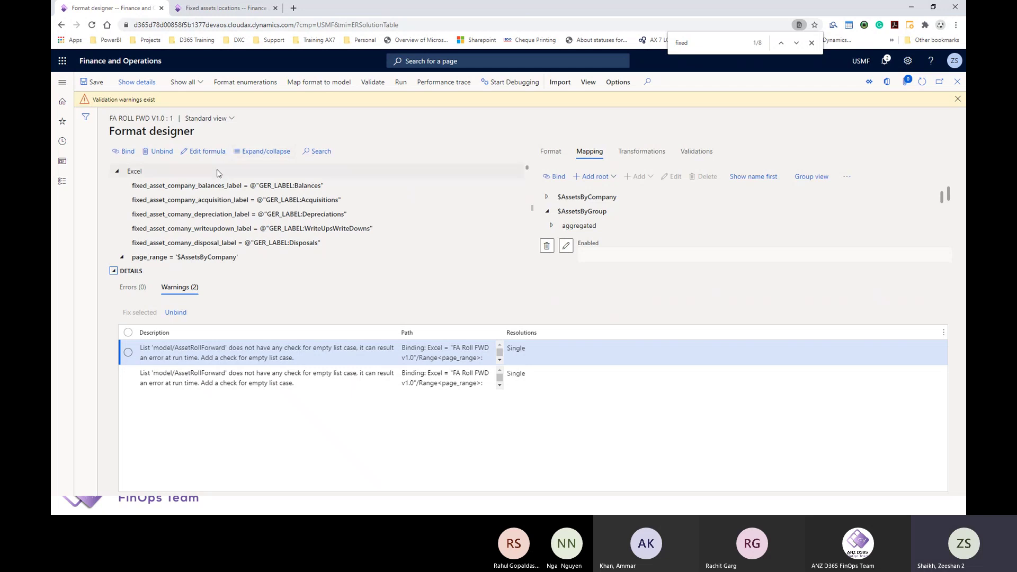
left_click(114, 271)
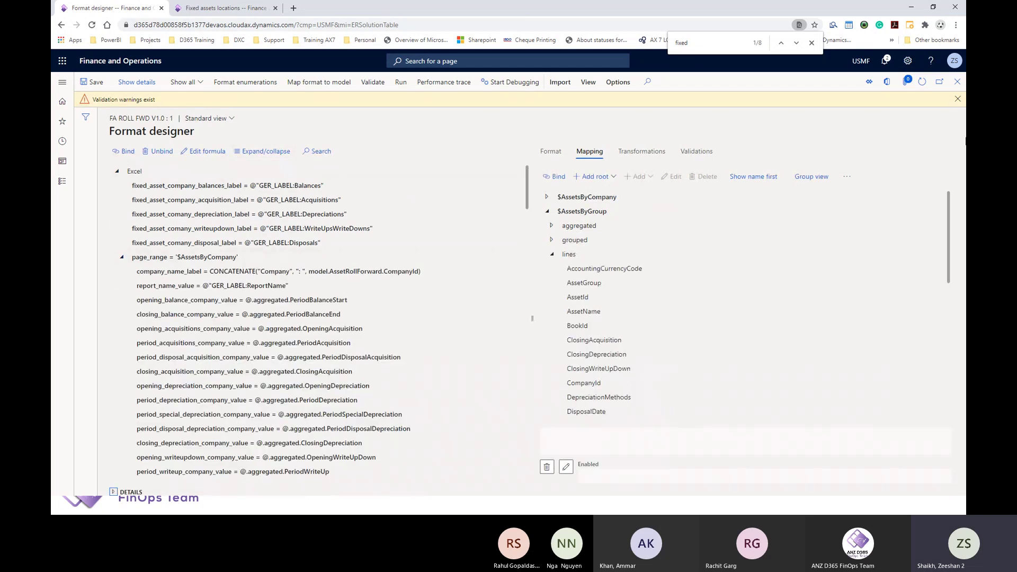
Close the warnings and designer, then set the FA Roll FWD v1.0 version status to Complete.
left_click(958, 99)
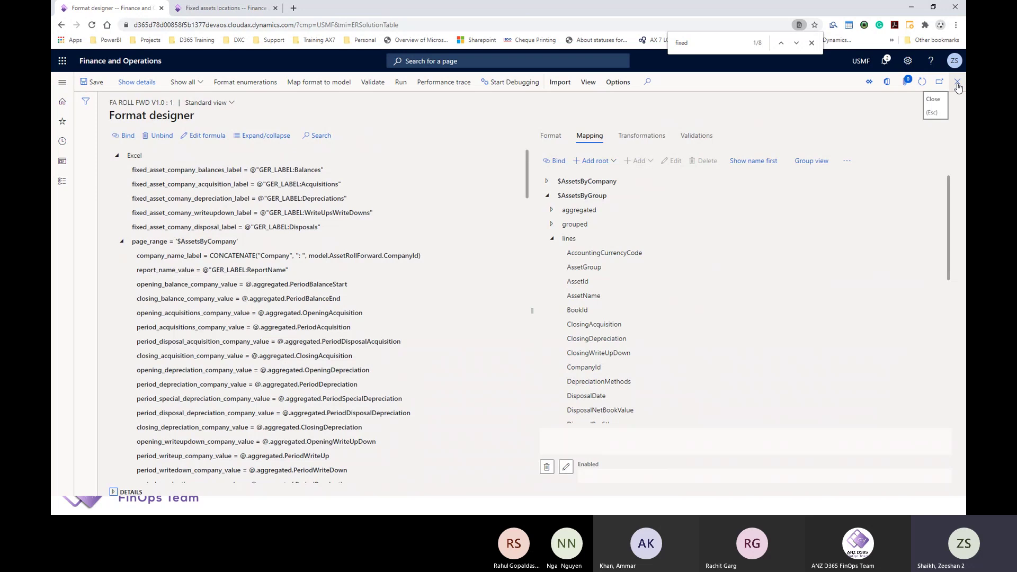
left_click(957, 83)
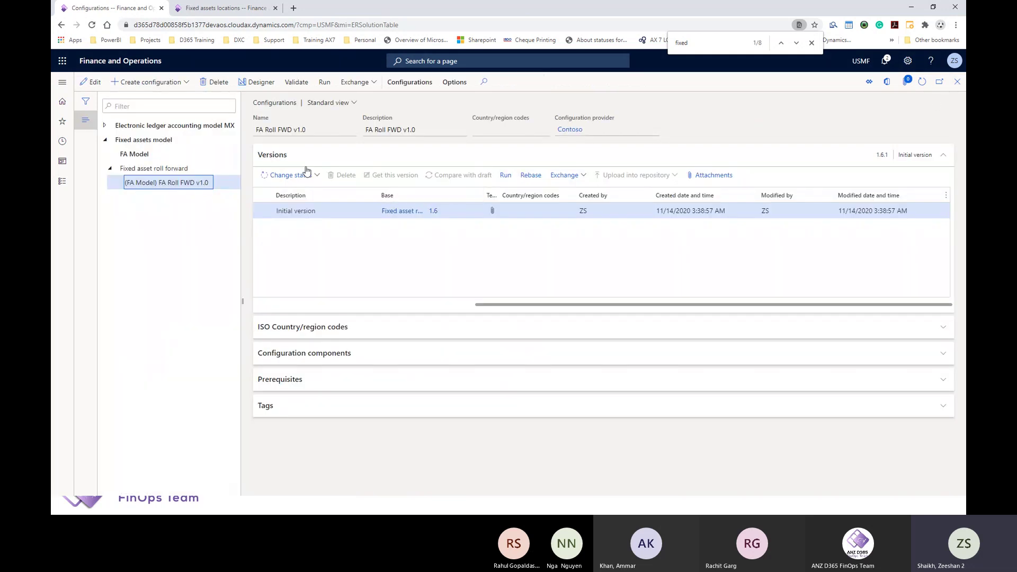
left_click(306, 171)
left_click(290, 192)
left_click(906, 476)
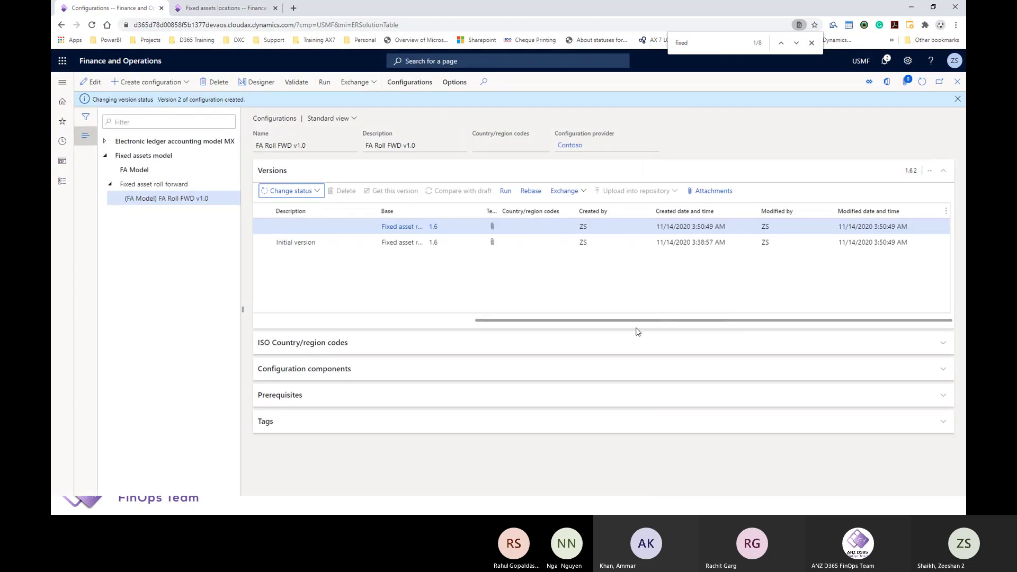
Run the Fixed asset roll forward report with the FA Roll FWD v1.0 format mapping.
left_click(249, 9)
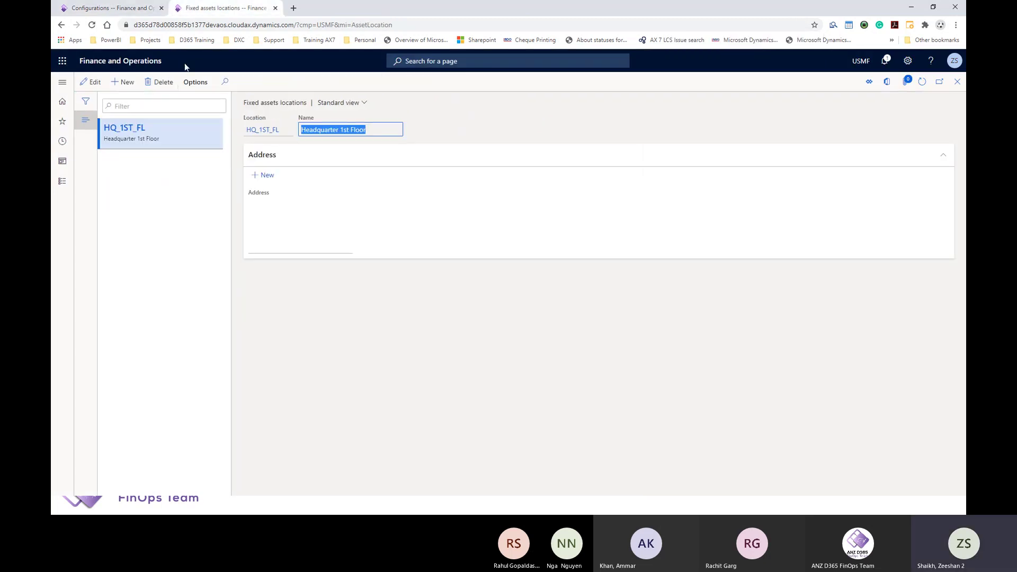
left_click(62, 183)
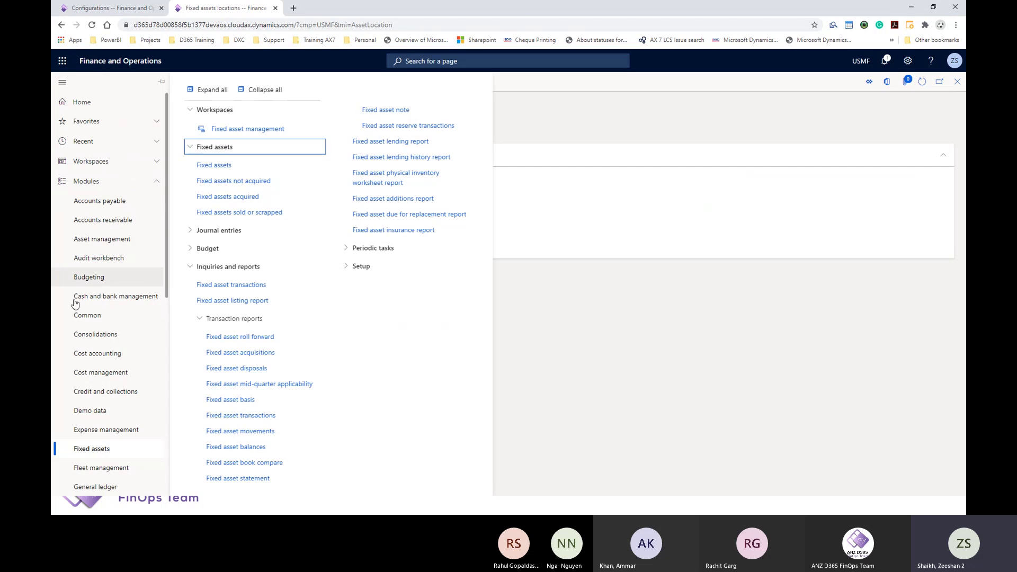
left_click(229, 338)
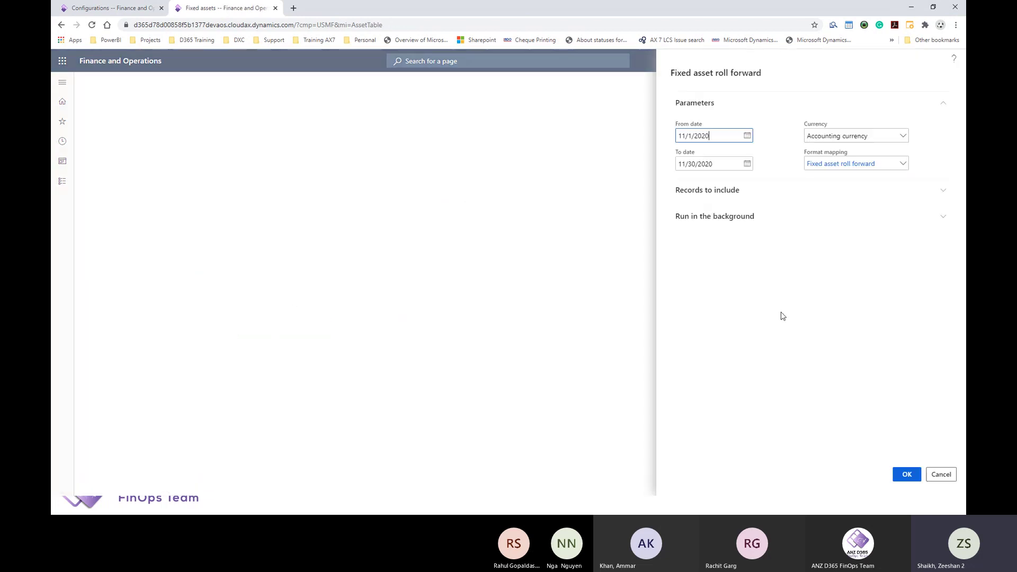
left_click(904, 162)
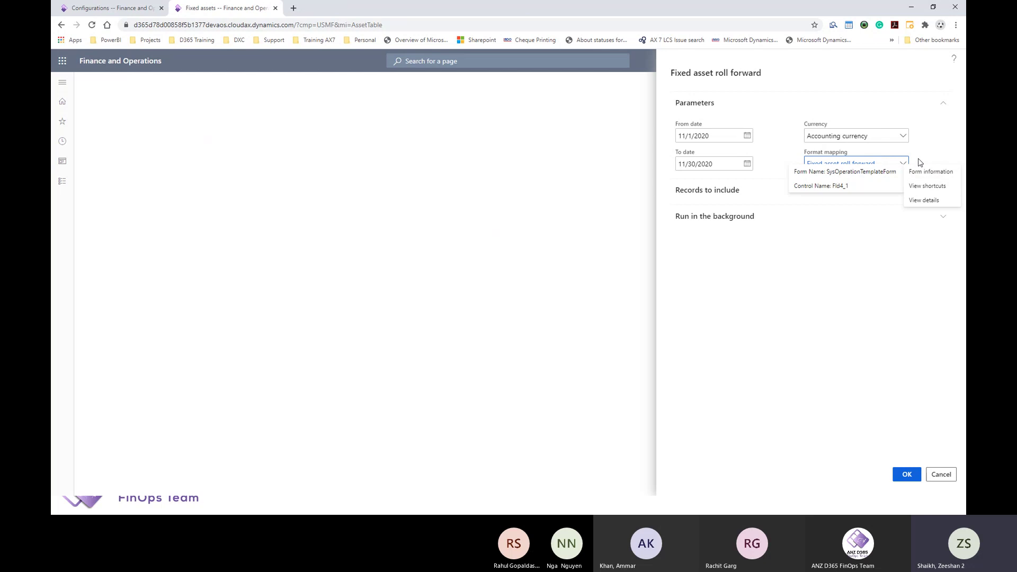
left_click(904, 165)
left_click(904, 166)
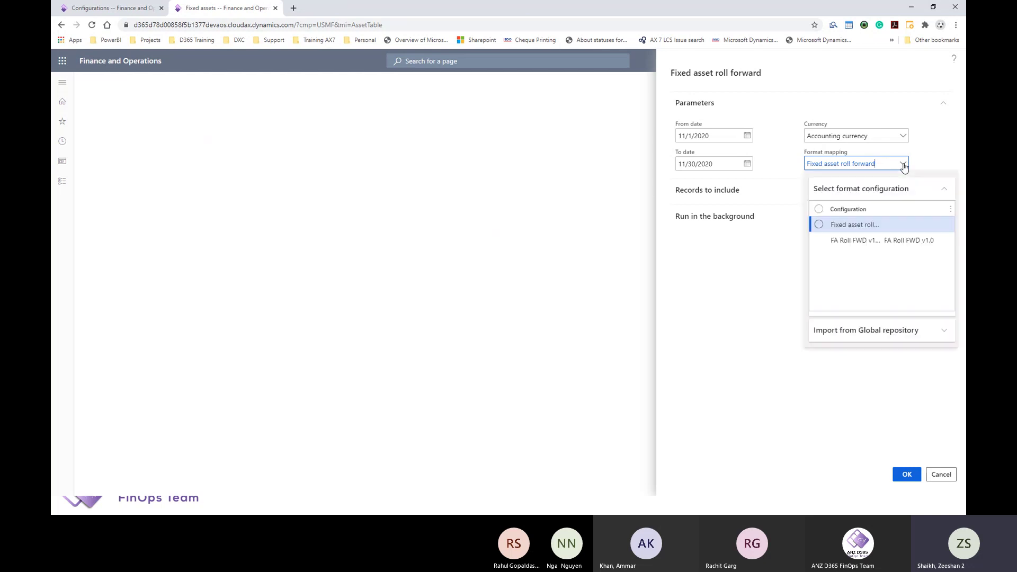
left_click(841, 241)
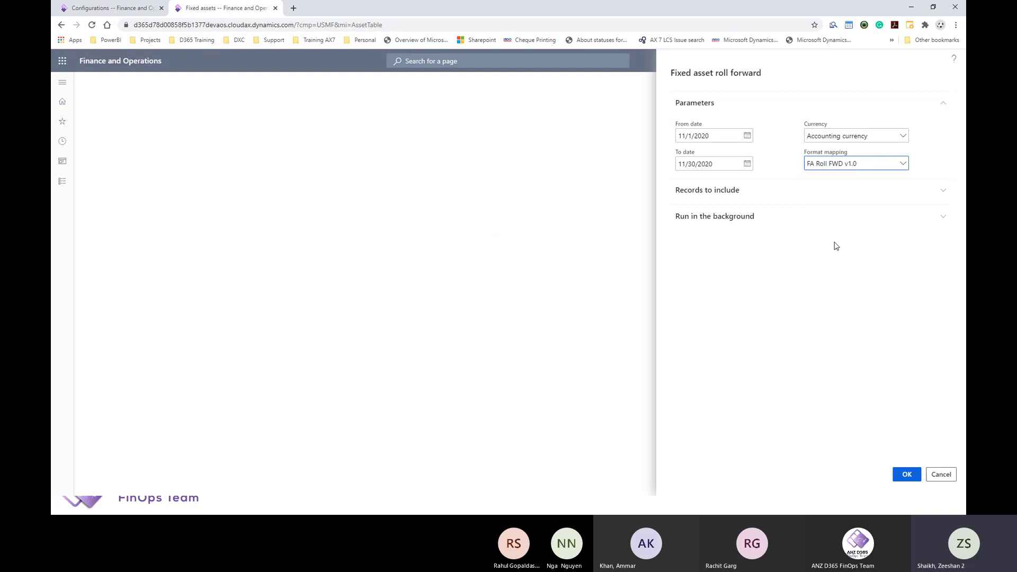
left_click(751, 199)
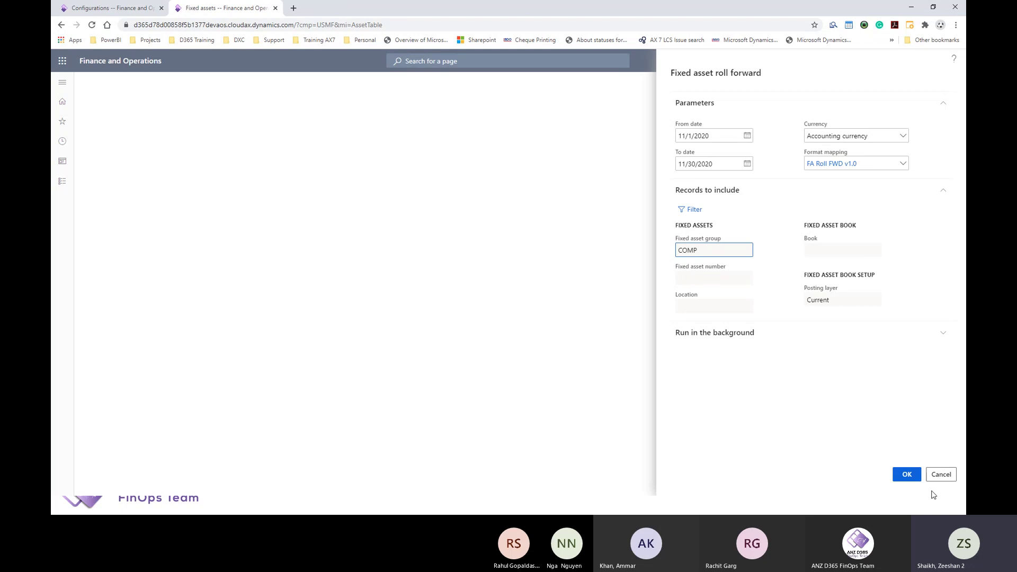
left_click(895, 478)
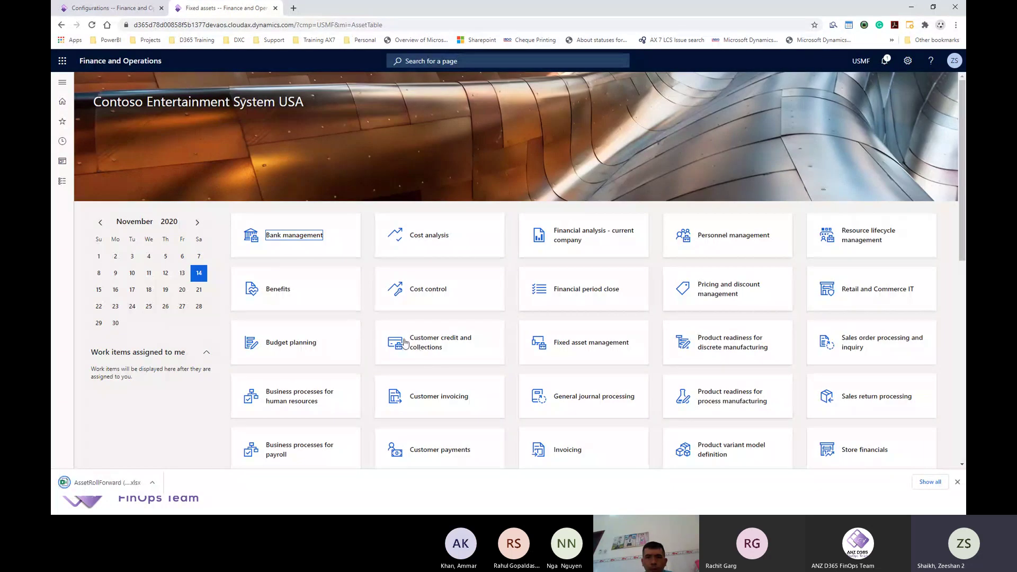
Open the downloaded AssetRollForward.xlsx in Excel.
left_click(108, 481)
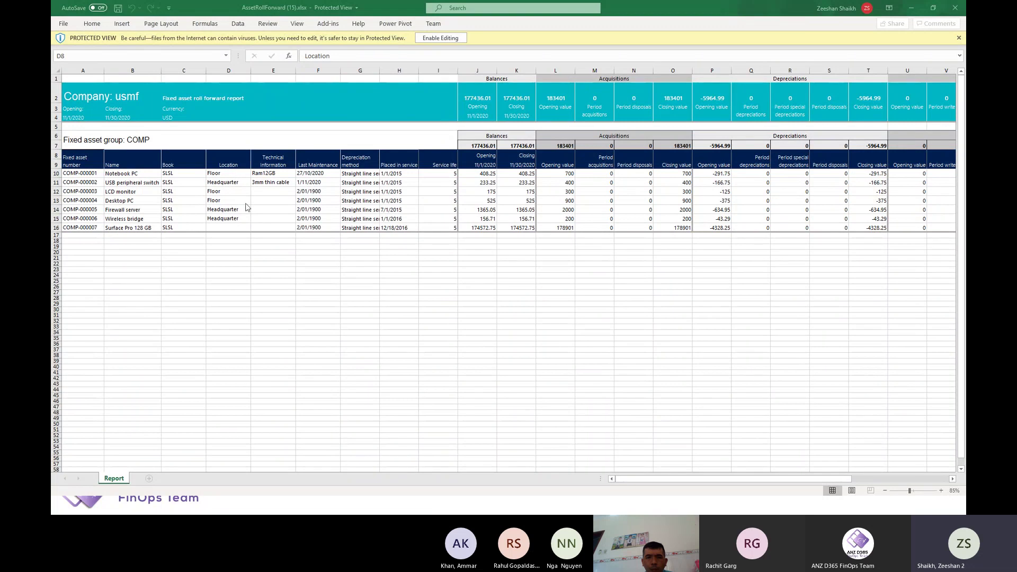
Check the Location value in D10 and Last Maintenance in F10, then close Excel.
left_click(247, 174)
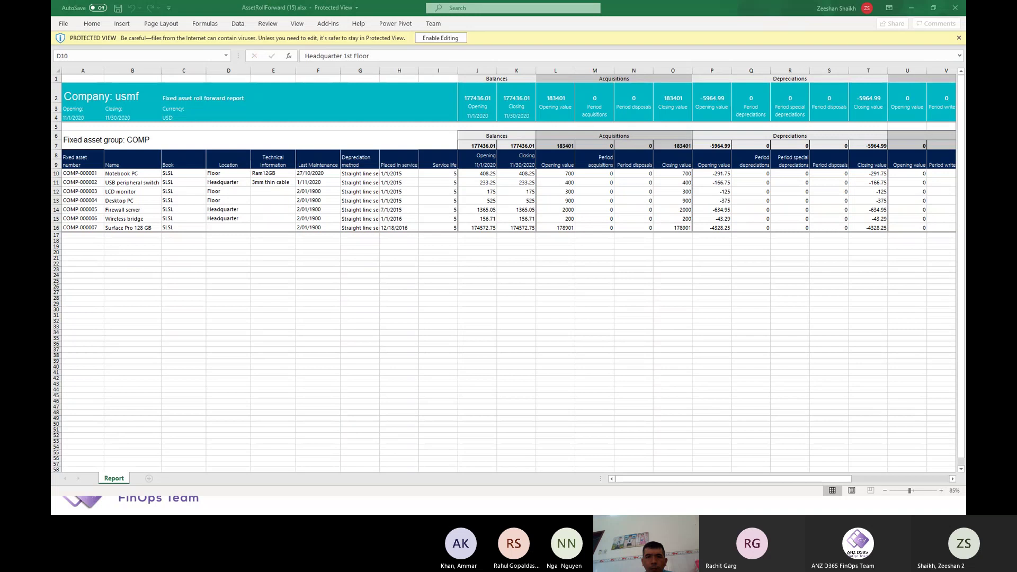
left_click(232, 174)
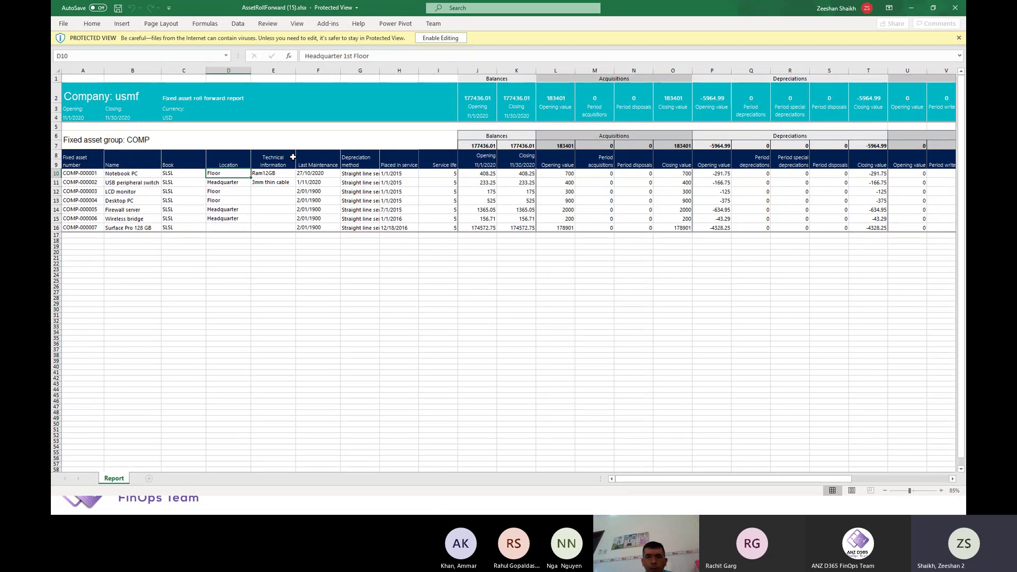
left_click(309, 175)
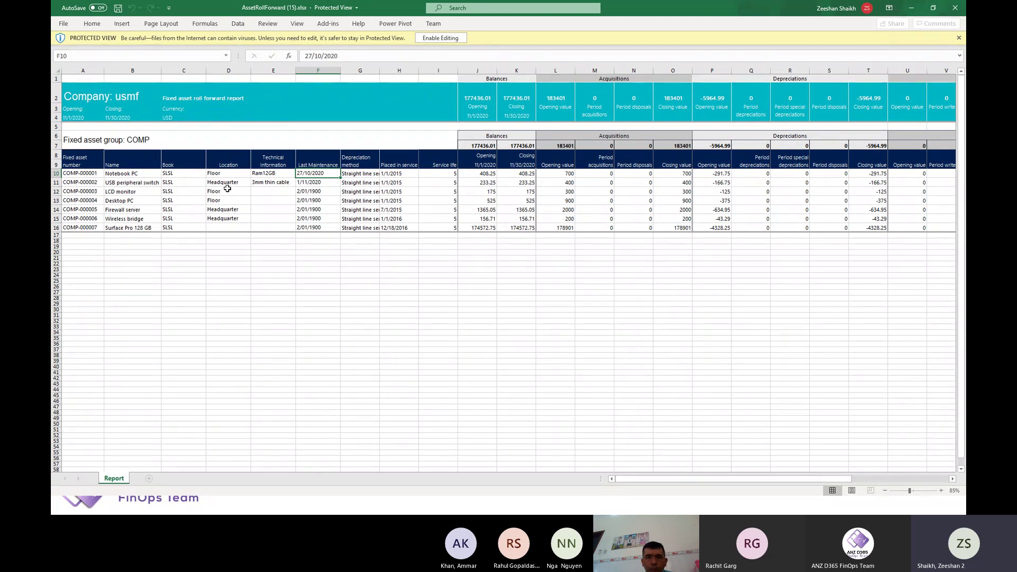
left_click(955, 13)
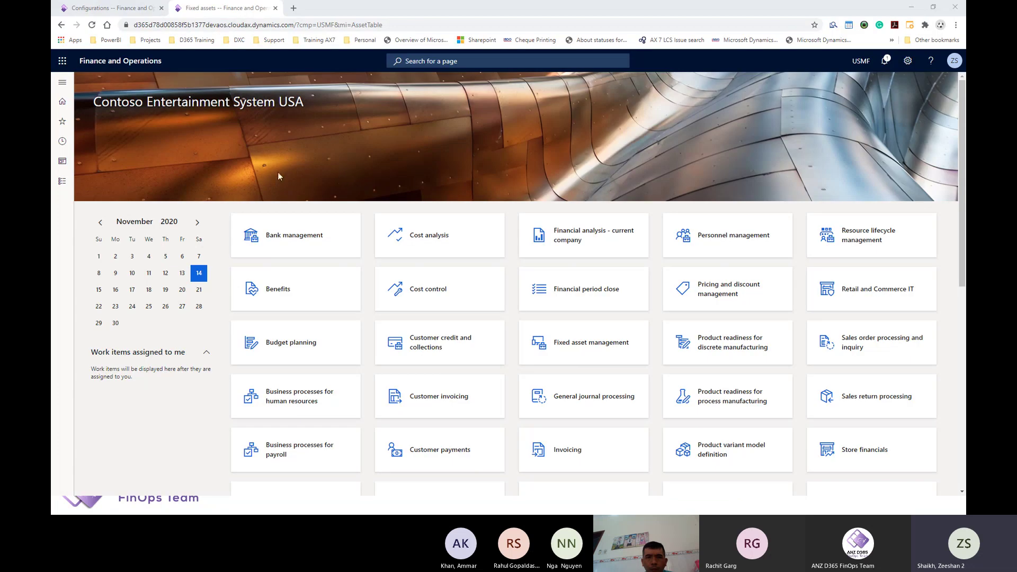
On the Configurations page, select FA Roll FWD v1.0 and its completed version 1.6.1 to check export options.
left_click(123, 10)
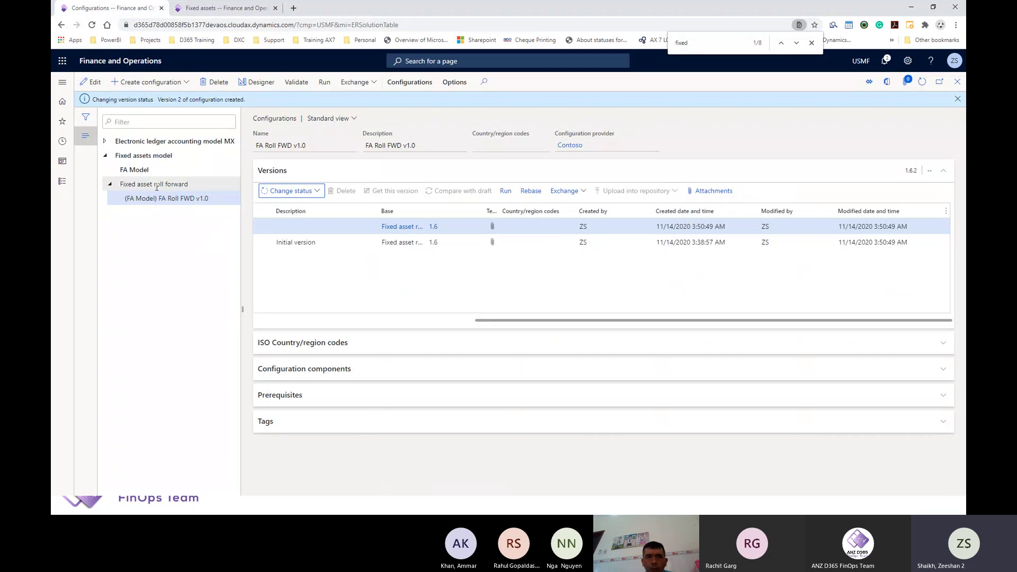
left_click(162, 202)
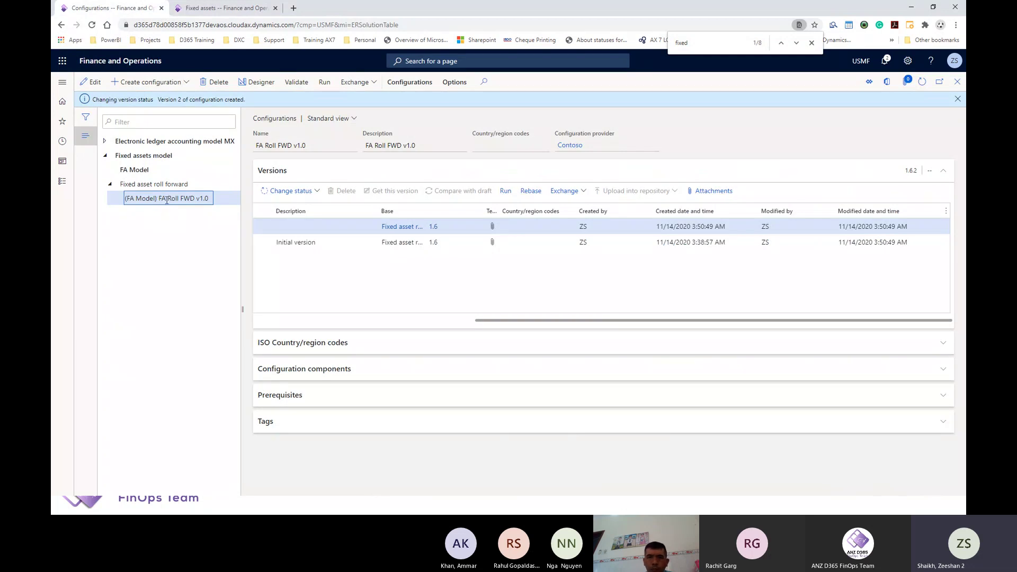
left_click(574, 191)
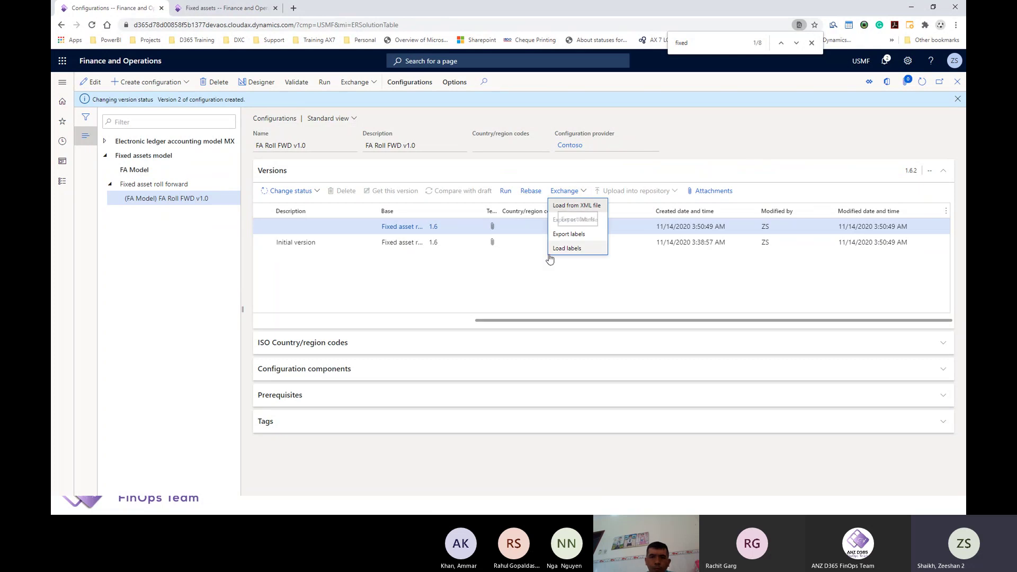
left_click(415, 321)
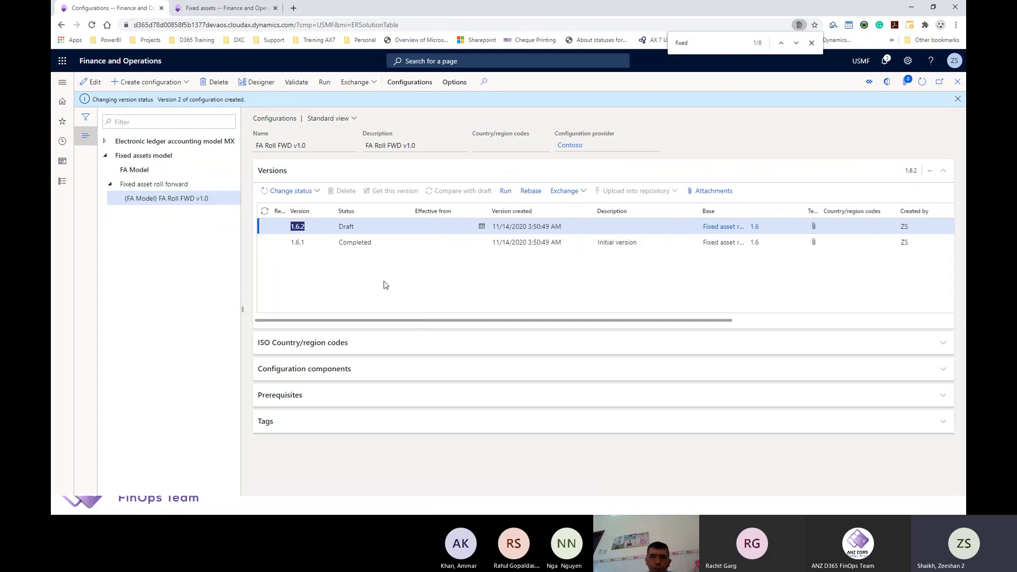
left_click(355, 242)
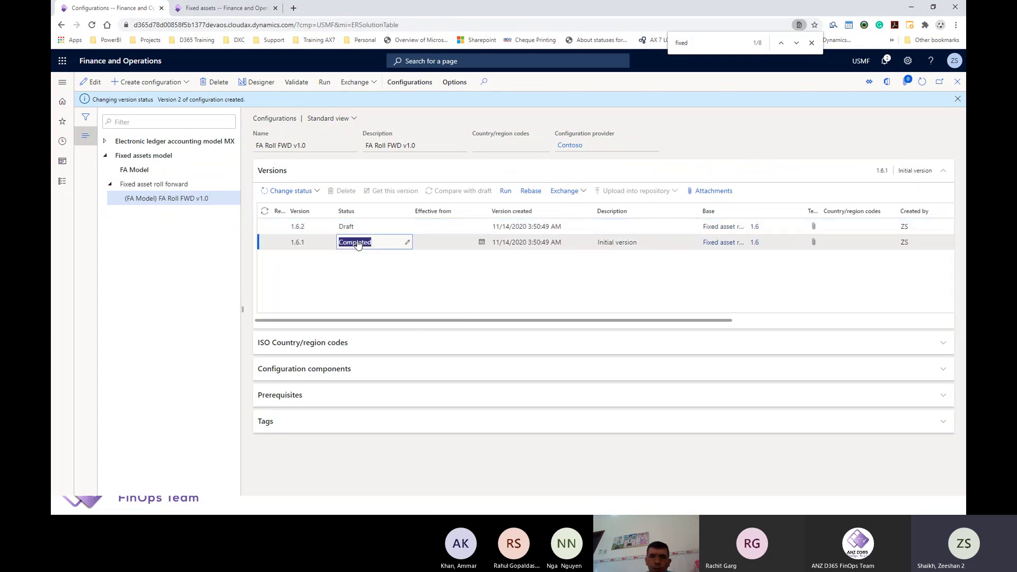
left_click(564, 195)
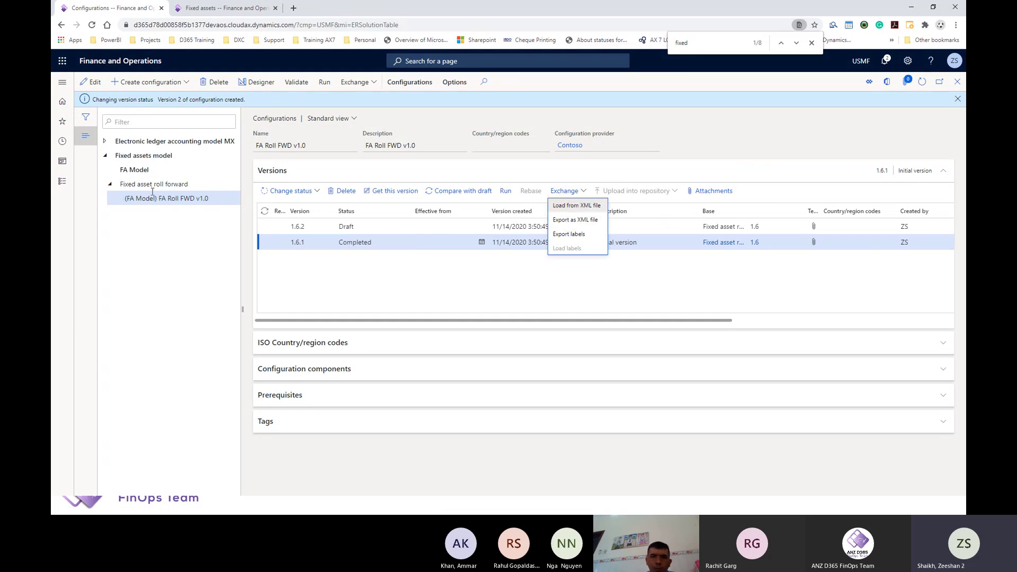
Choose Export as XML file for FA Model's completed version 1.1.
left_click(145, 168)
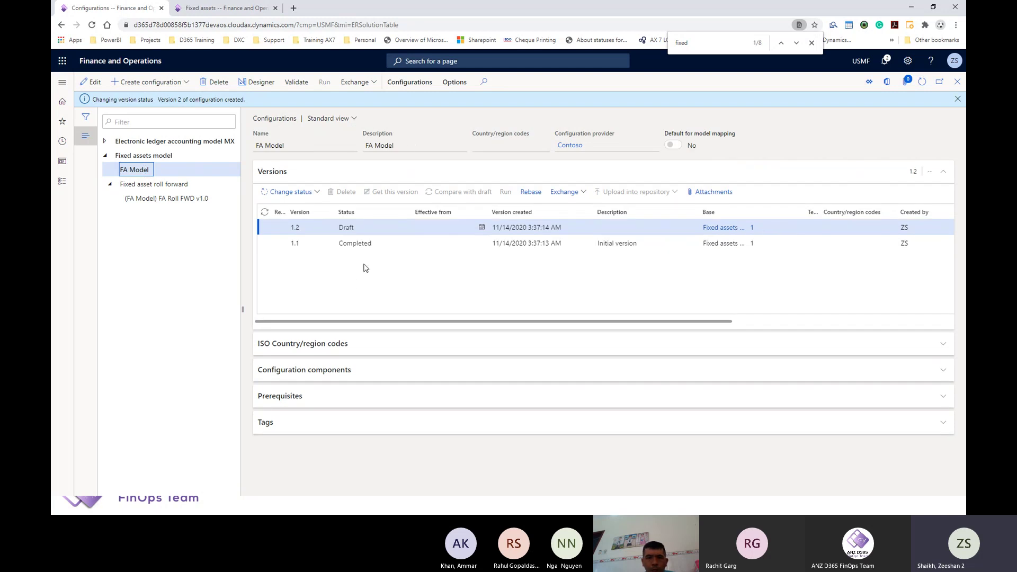
left_click(564, 192)
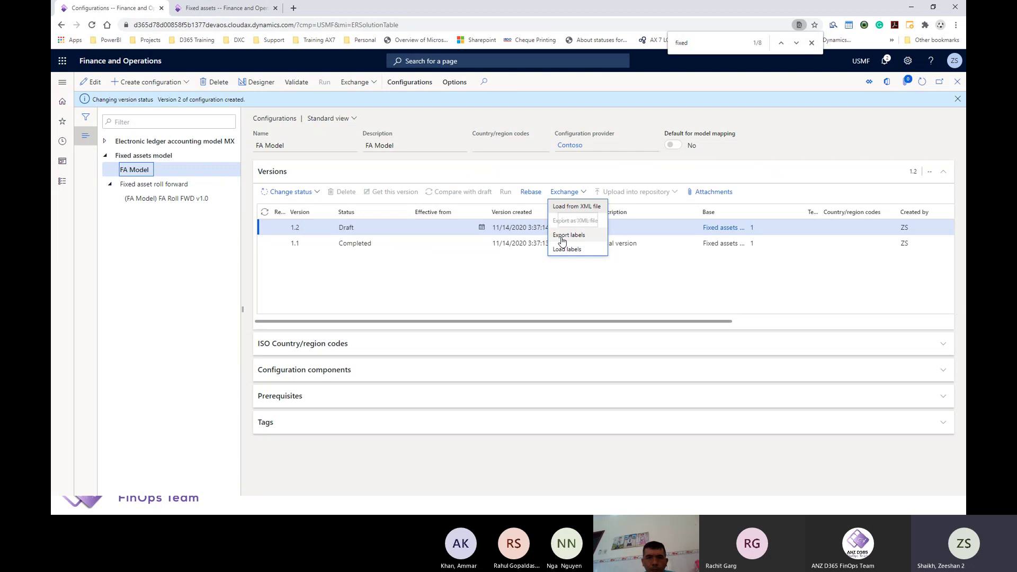
left_click(292, 244)
left_click(295, 243)
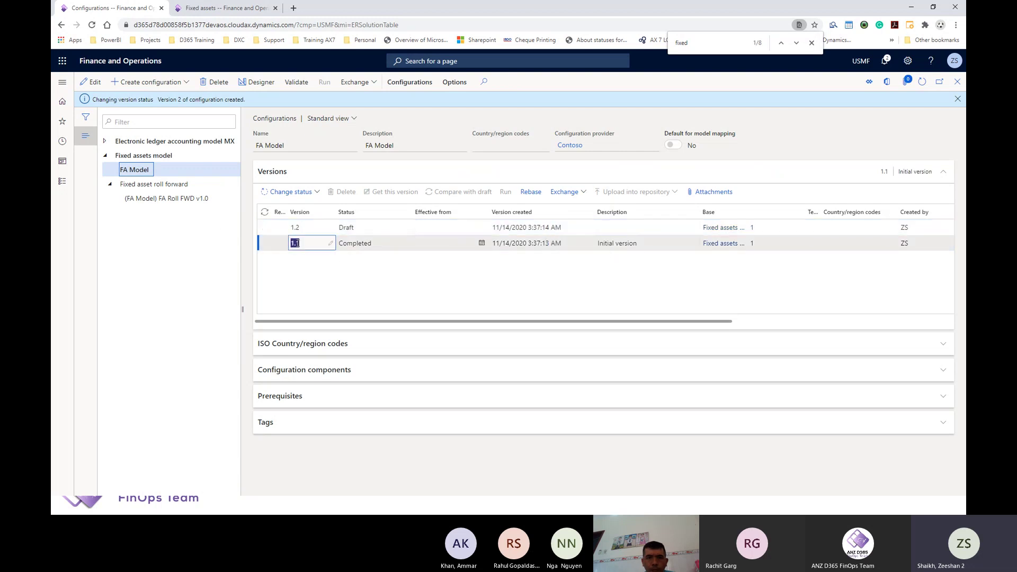
left_click(564, 192)
left_click(568, 222)
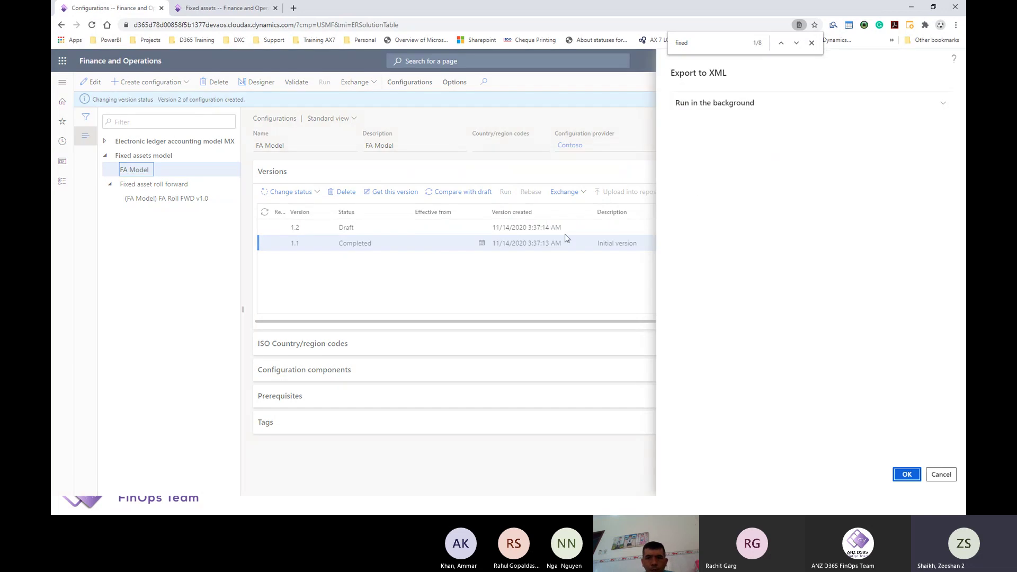
Confirm the Export to XML pane with OK so FA Model (2).xml downloads.
left_click(908, 474)
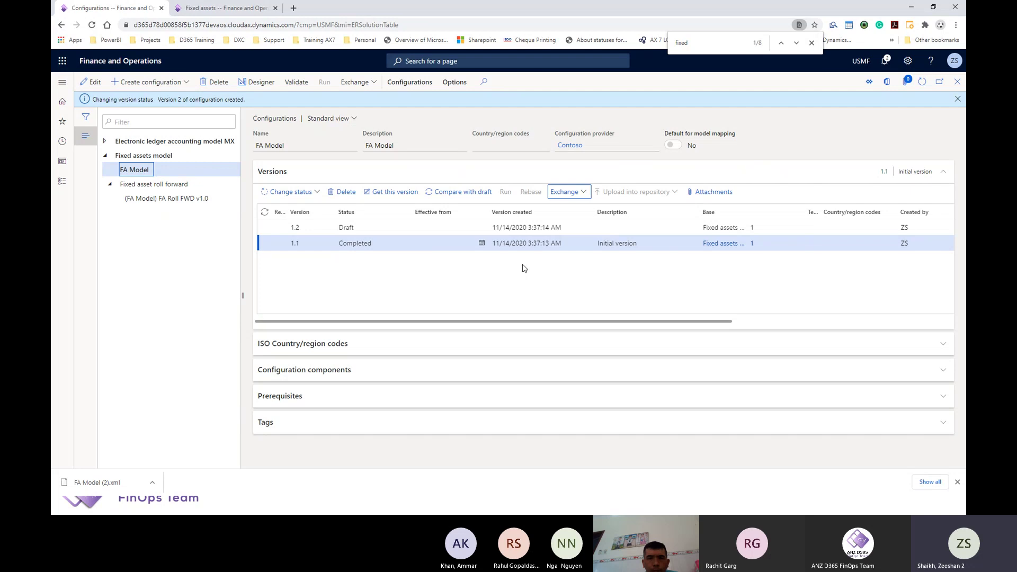
Check the FA Model attachments, which are empty, and reselect completed version 1.1.
left_click(705, 194)
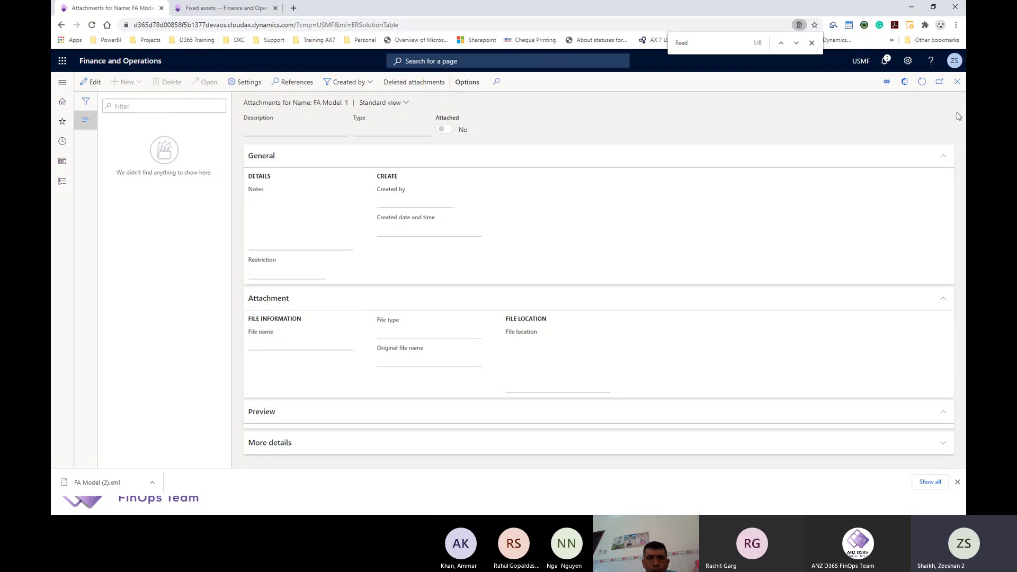
left_click(957, 82)
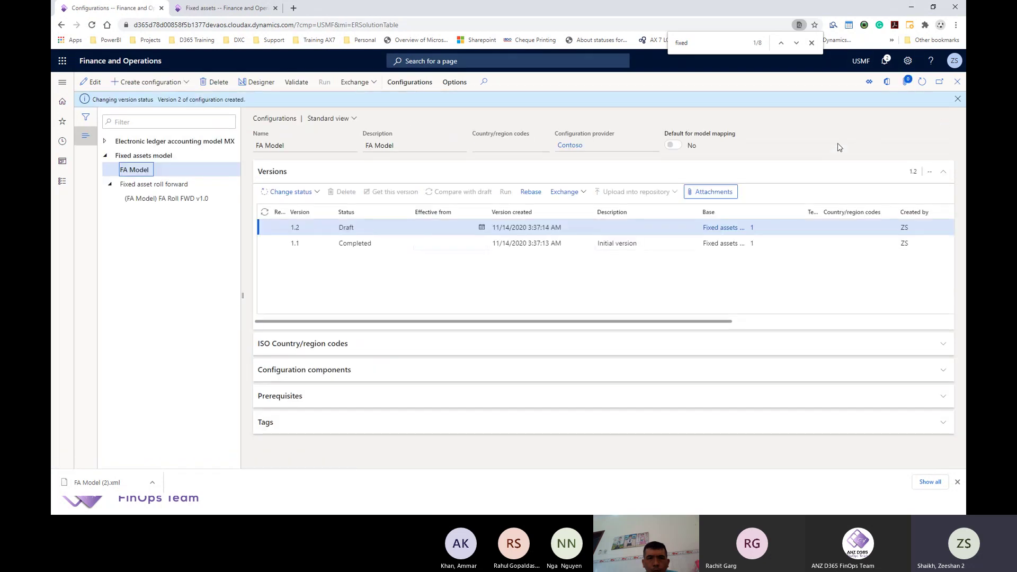
left_click(549, 244)
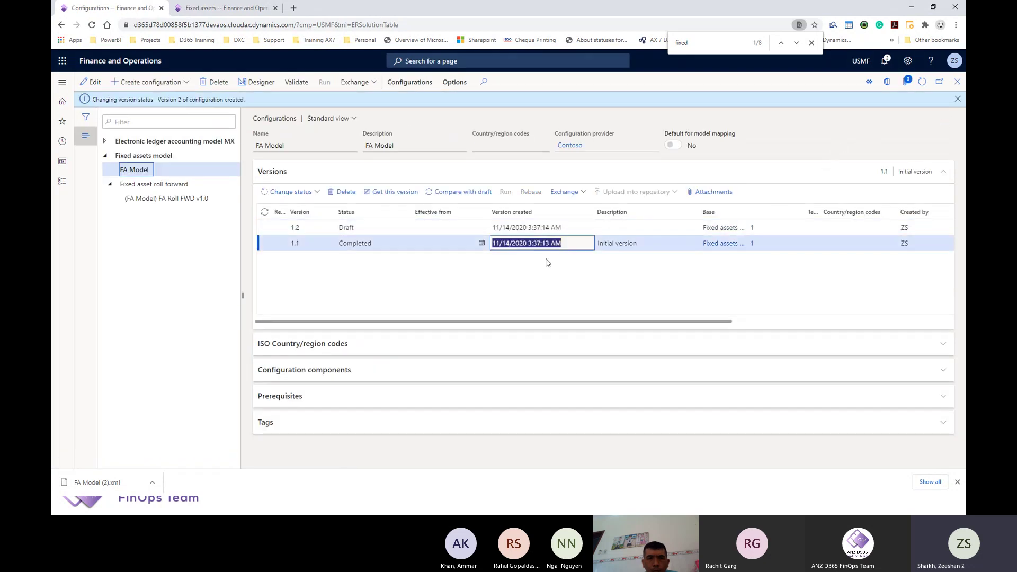
Preview the Excel template in the FA Roll FWD v1.0 attachments, then go to the Q&A slide.
left_click(165, 199)
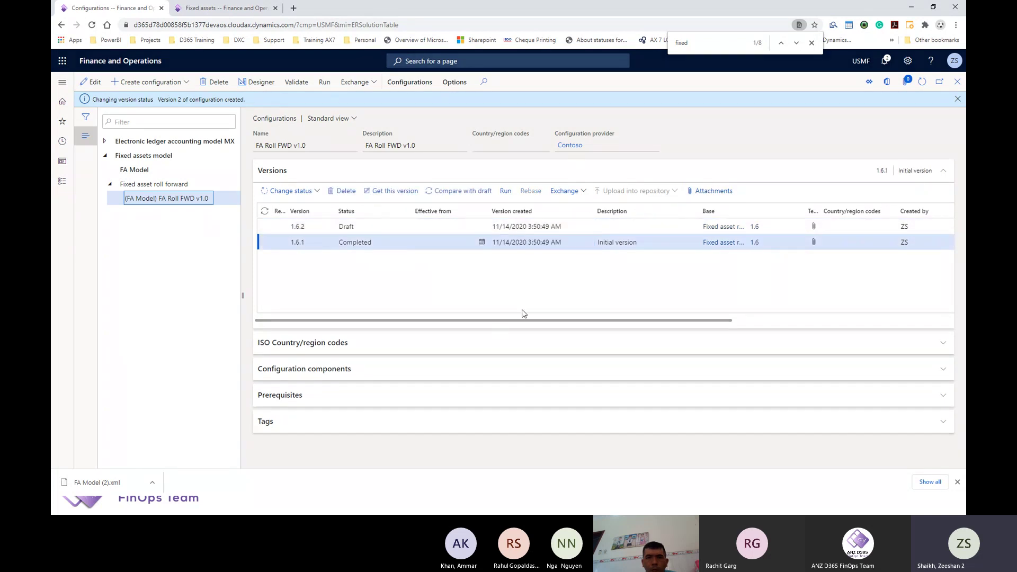
scroll(529, 391, "down", 3)
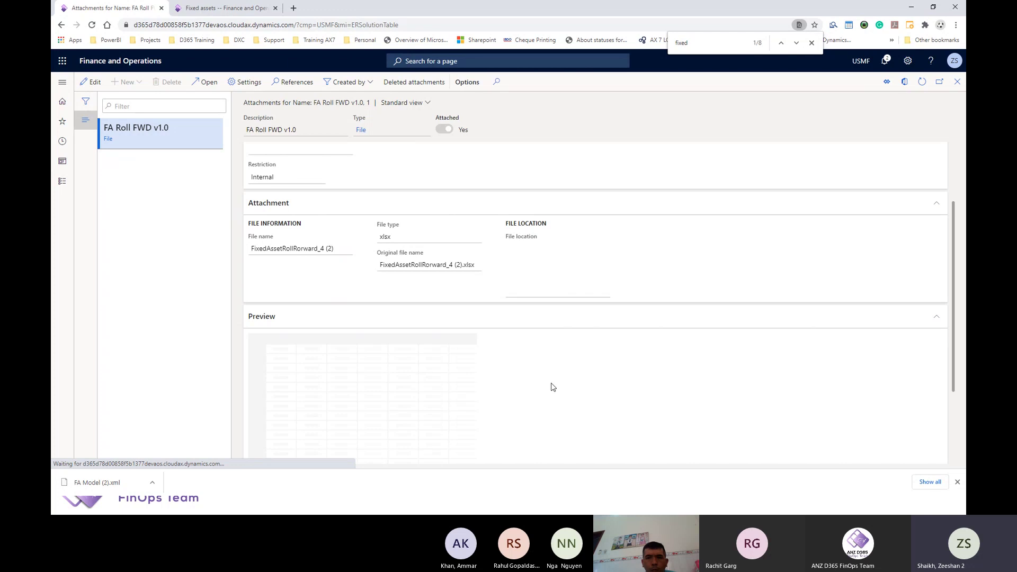
scroll(553, 388, "down", 1)
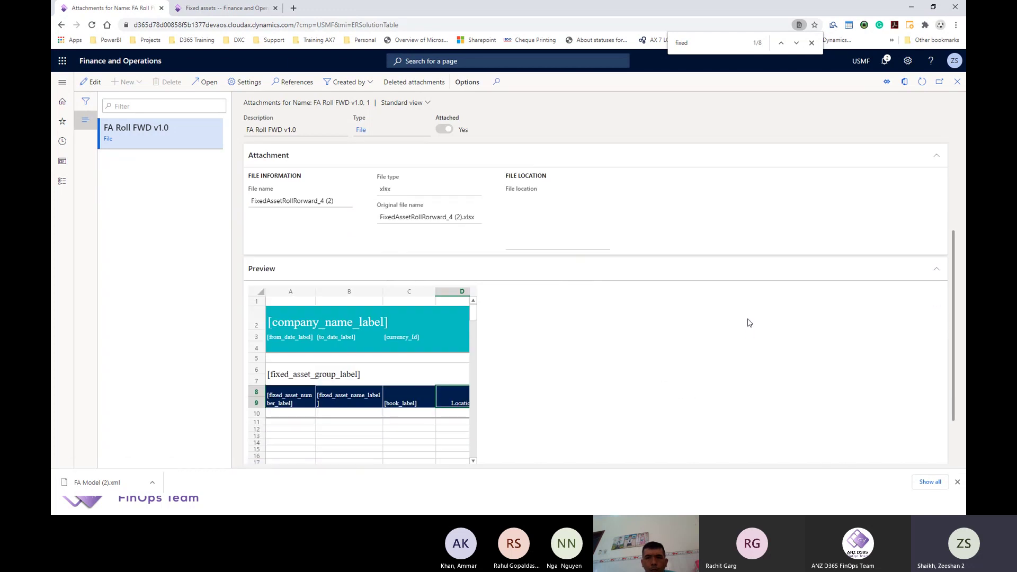
left_click(945, 86)
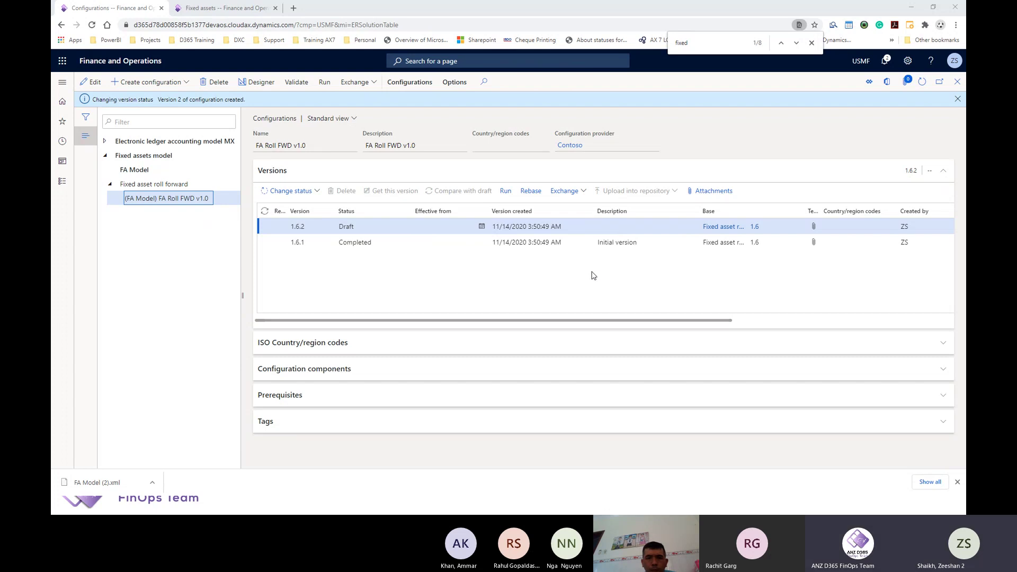
key("Right")
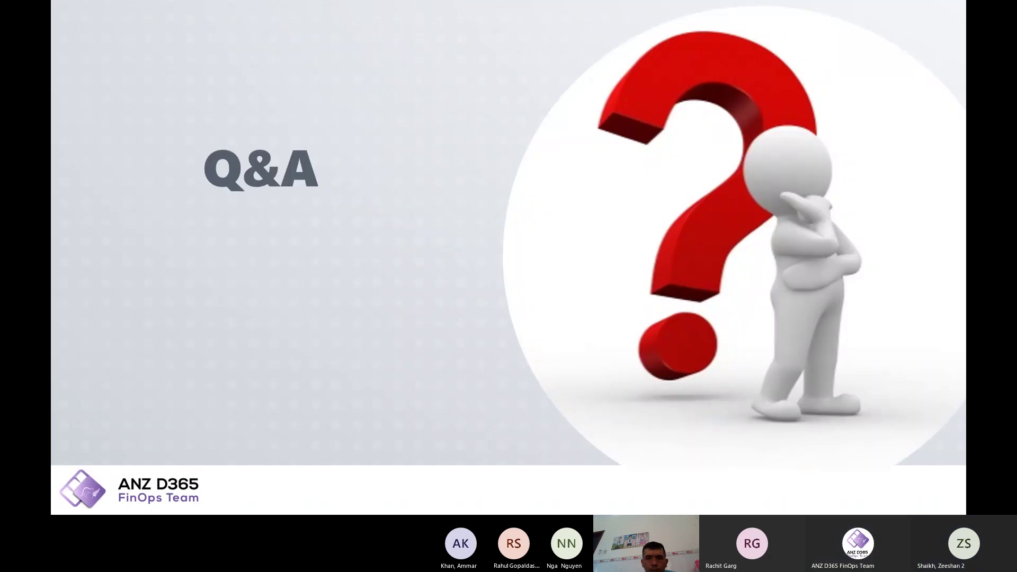